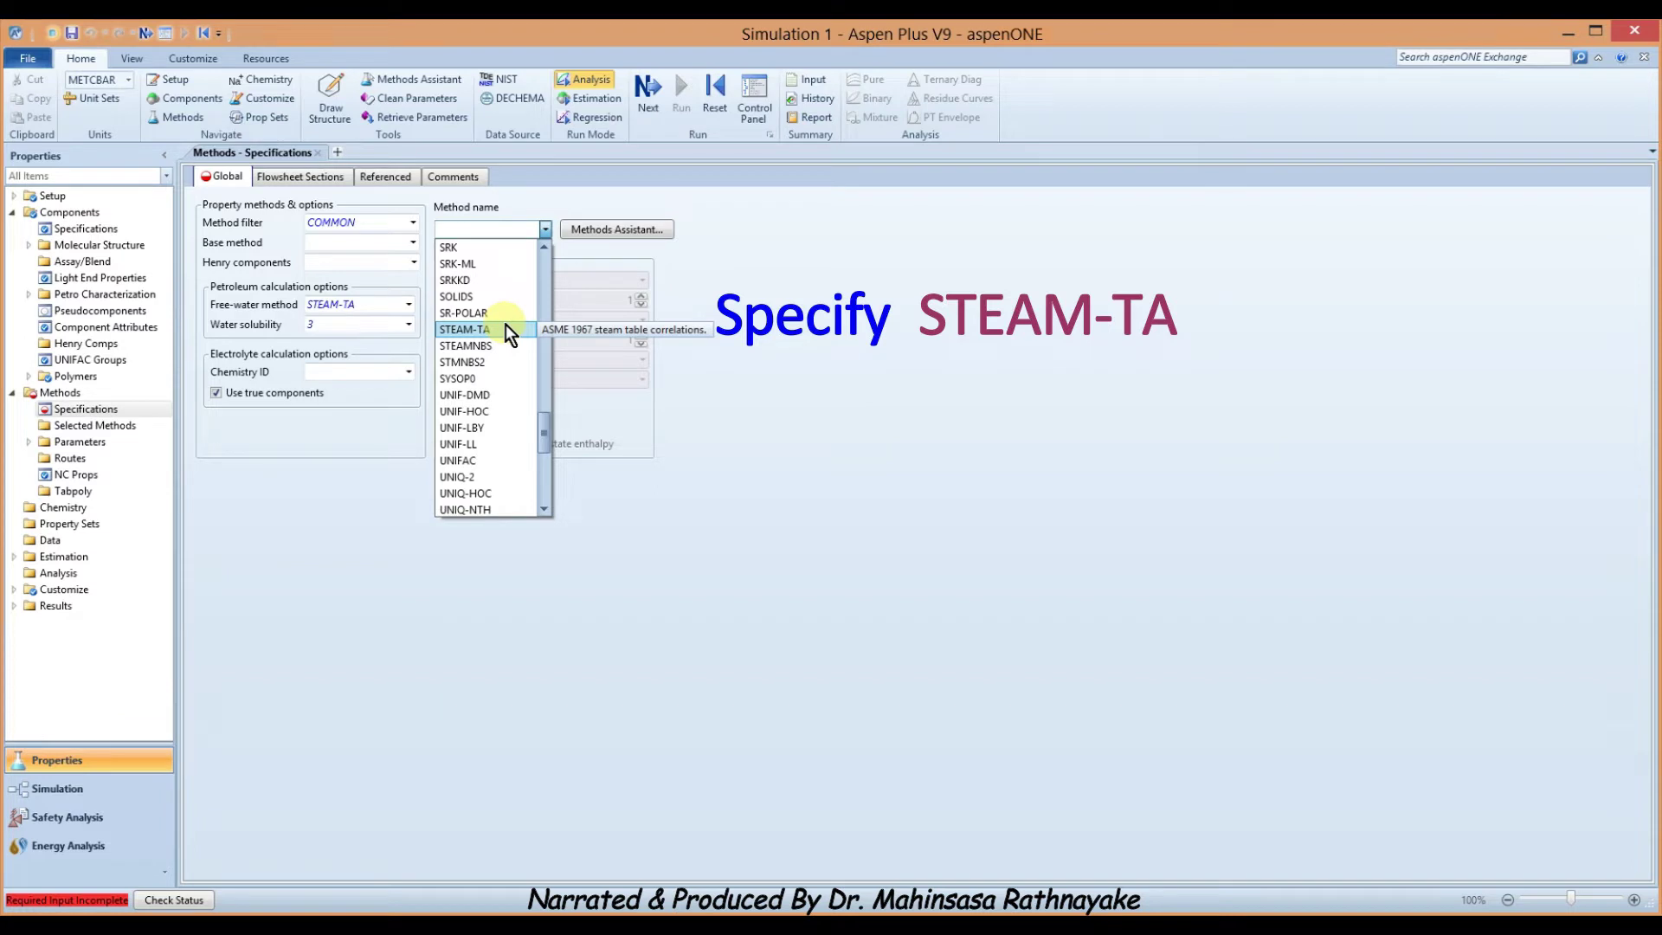
# Choose STEAM-TA as the global property method and run the property analysis and setup.
pyautogui.click(506, 327)
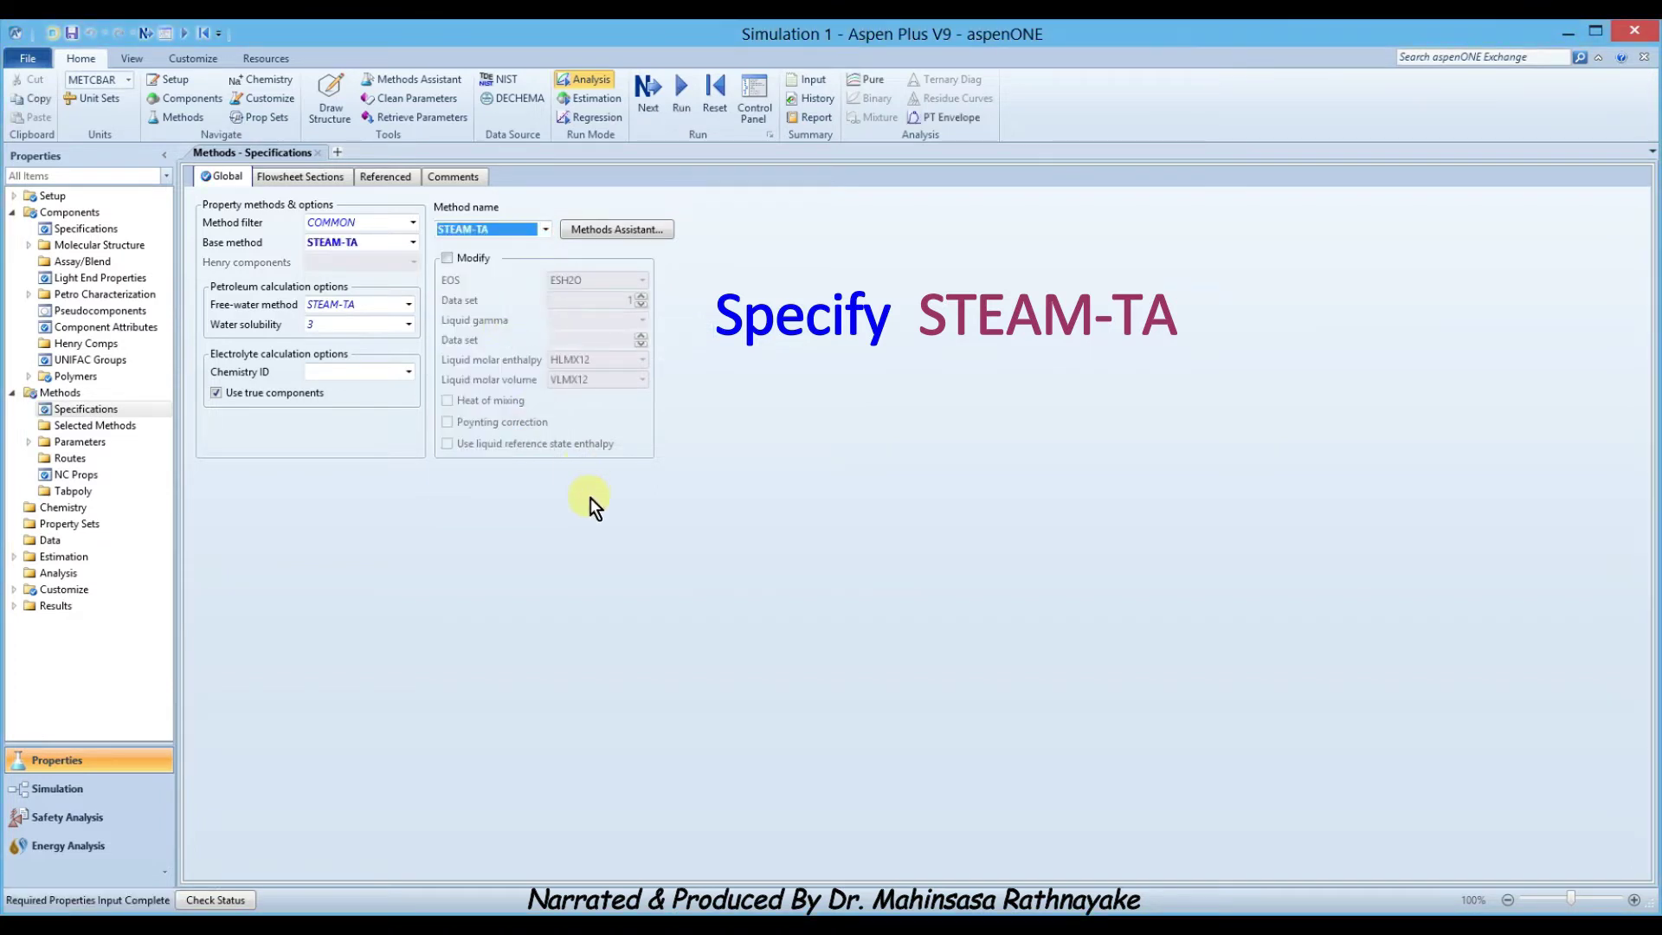
pyautogui.click(648, 101)
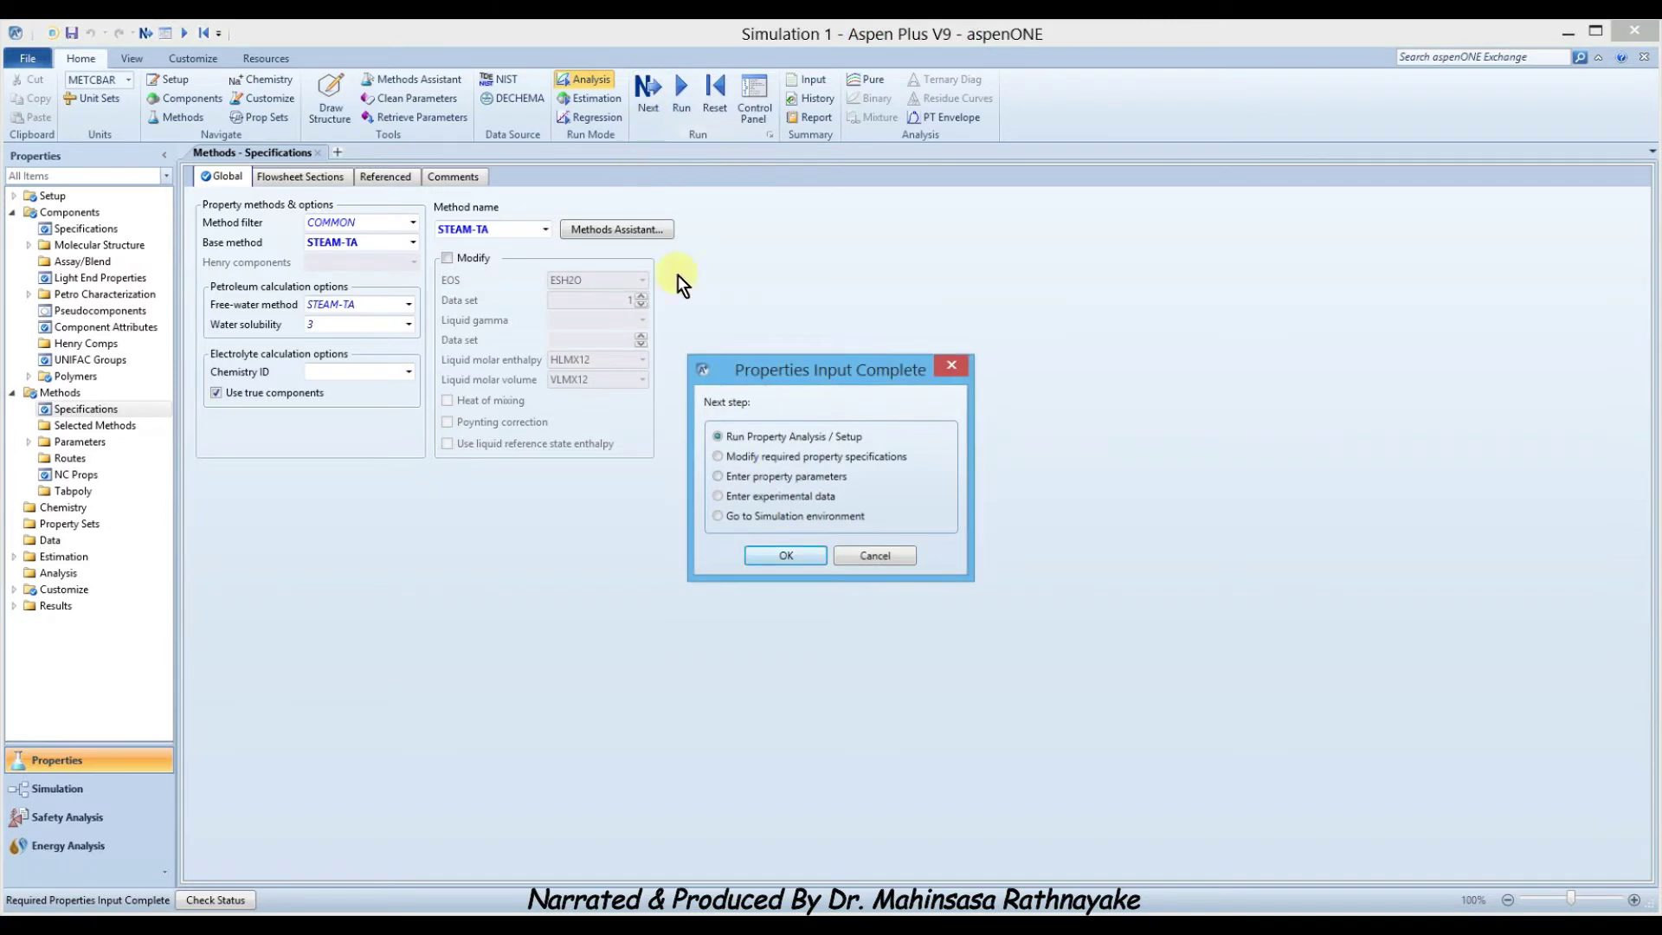
pyautogui.click(771, 551)
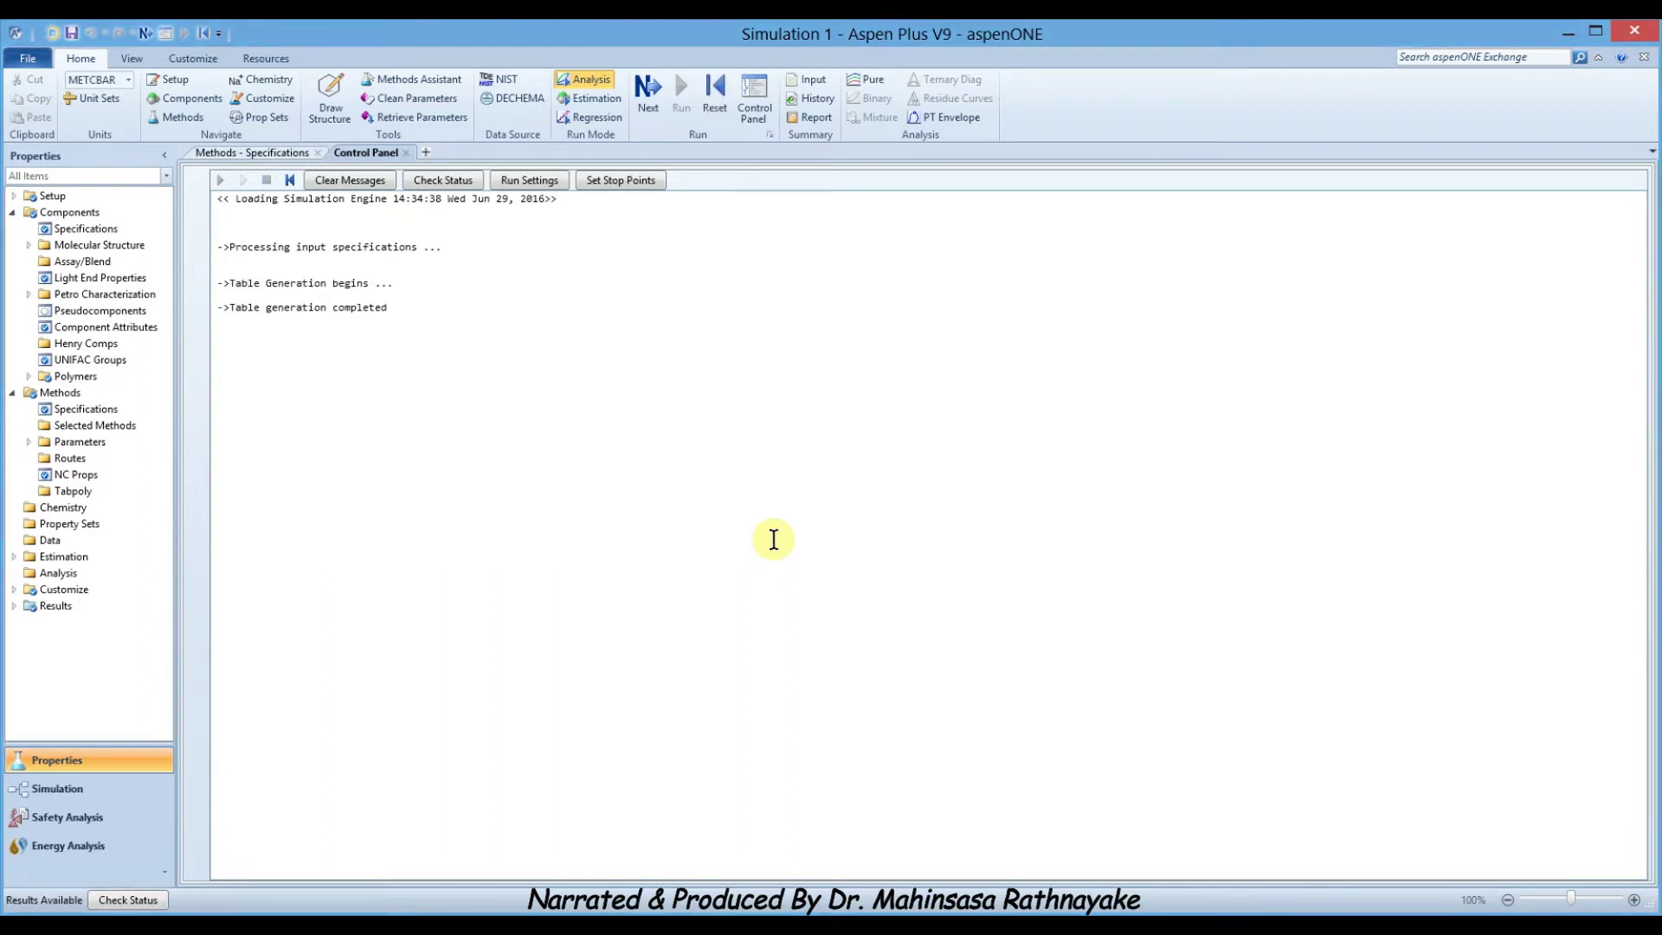
# Switch to the Simulation environment and place a Heater block with a HeatX block to its right on the main flowsheet.
pyautogui.click(107, 790)
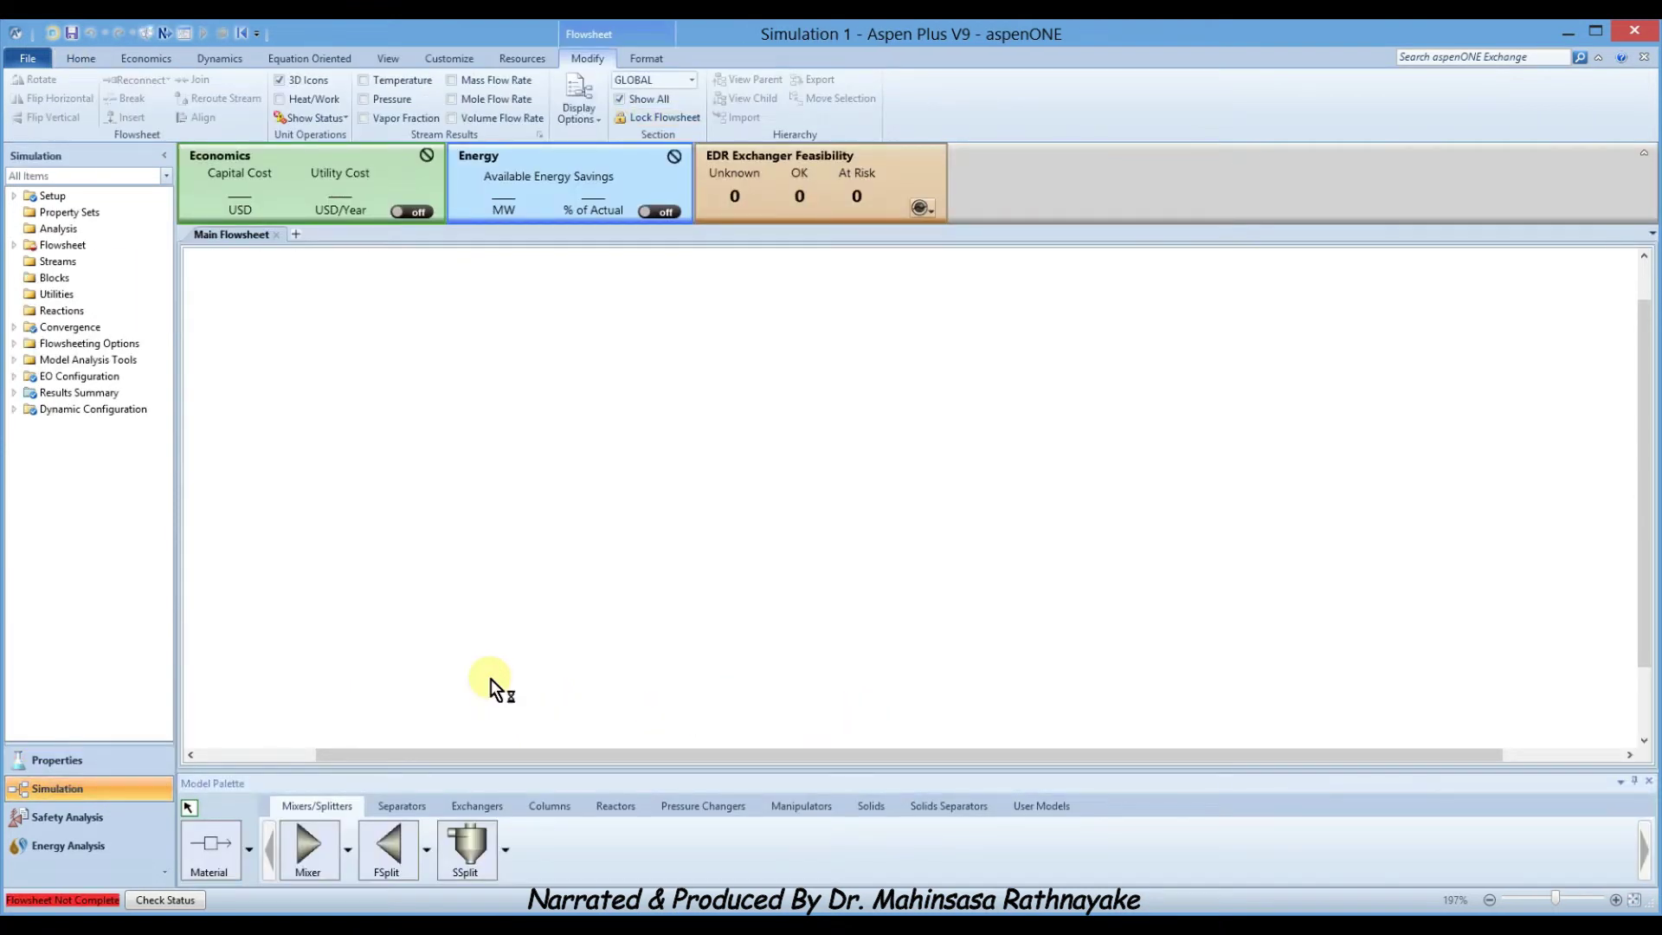
pyautogui.click(465, 799)
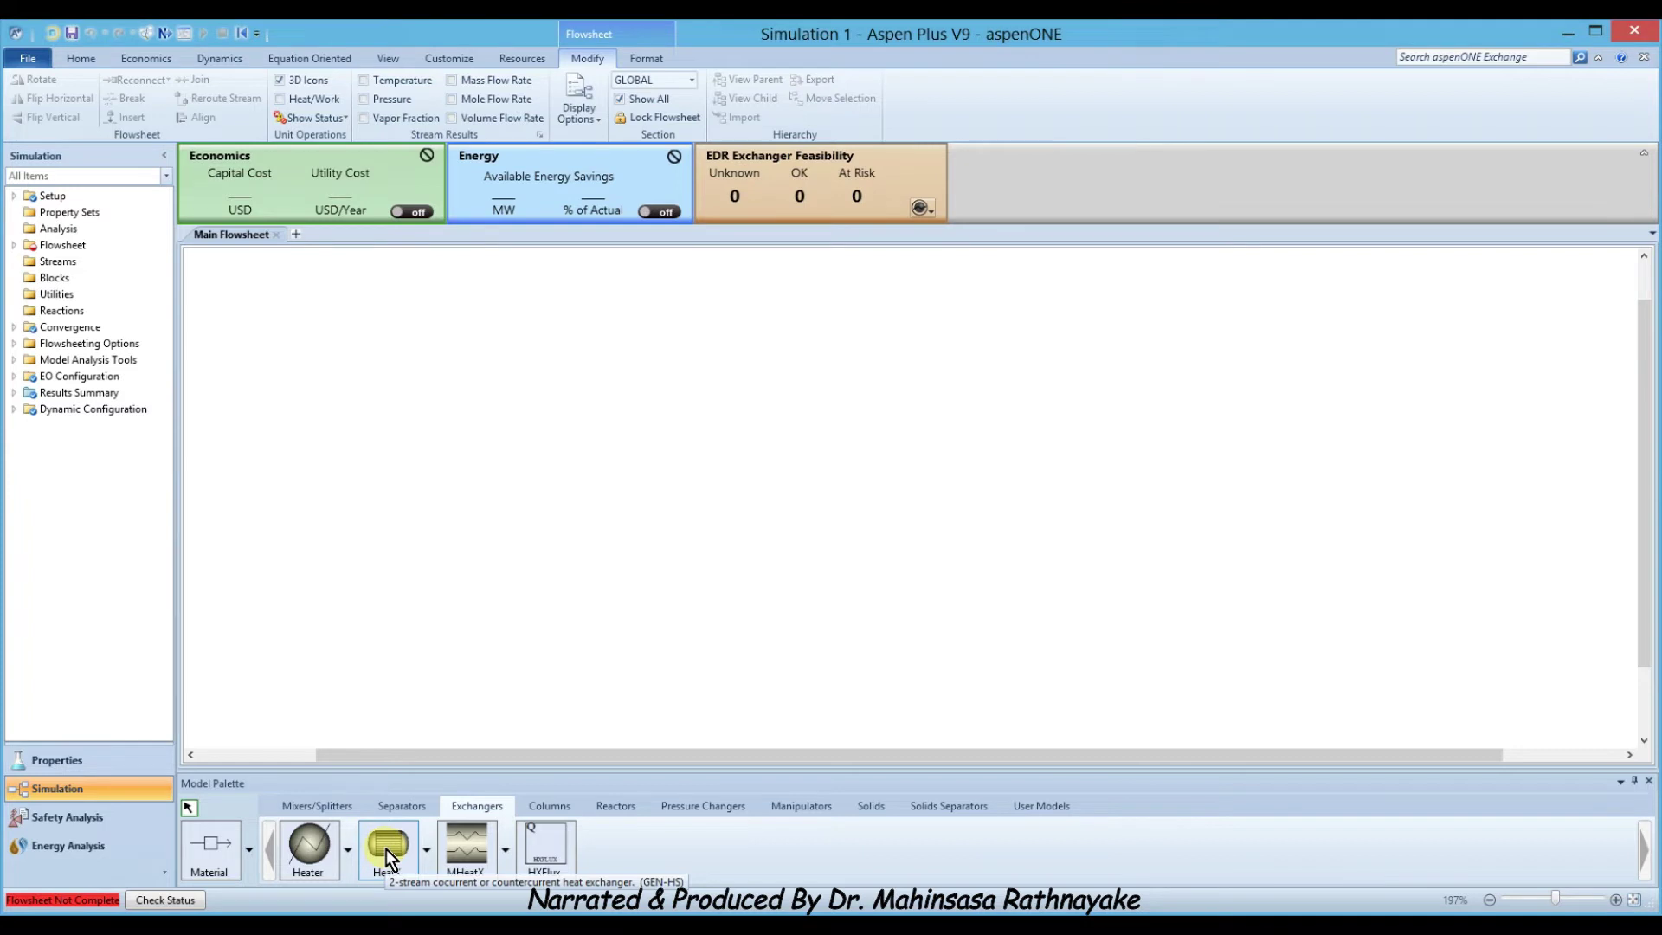
pyautogui.click(309, 842)
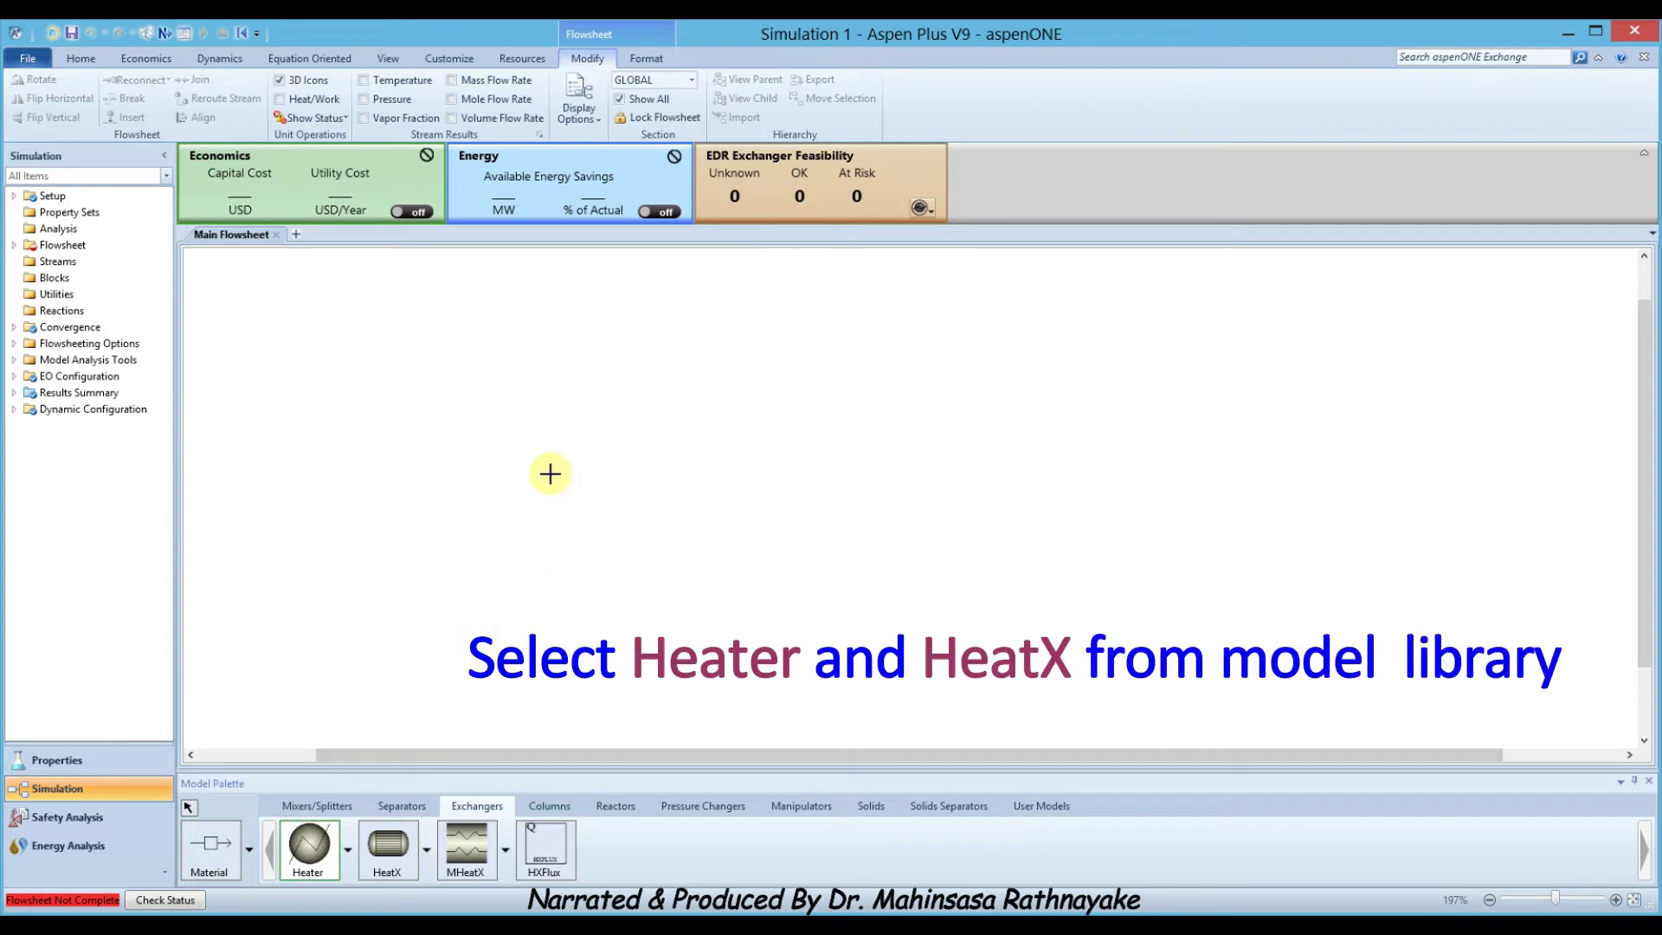
pyautogui.click(523, 454)
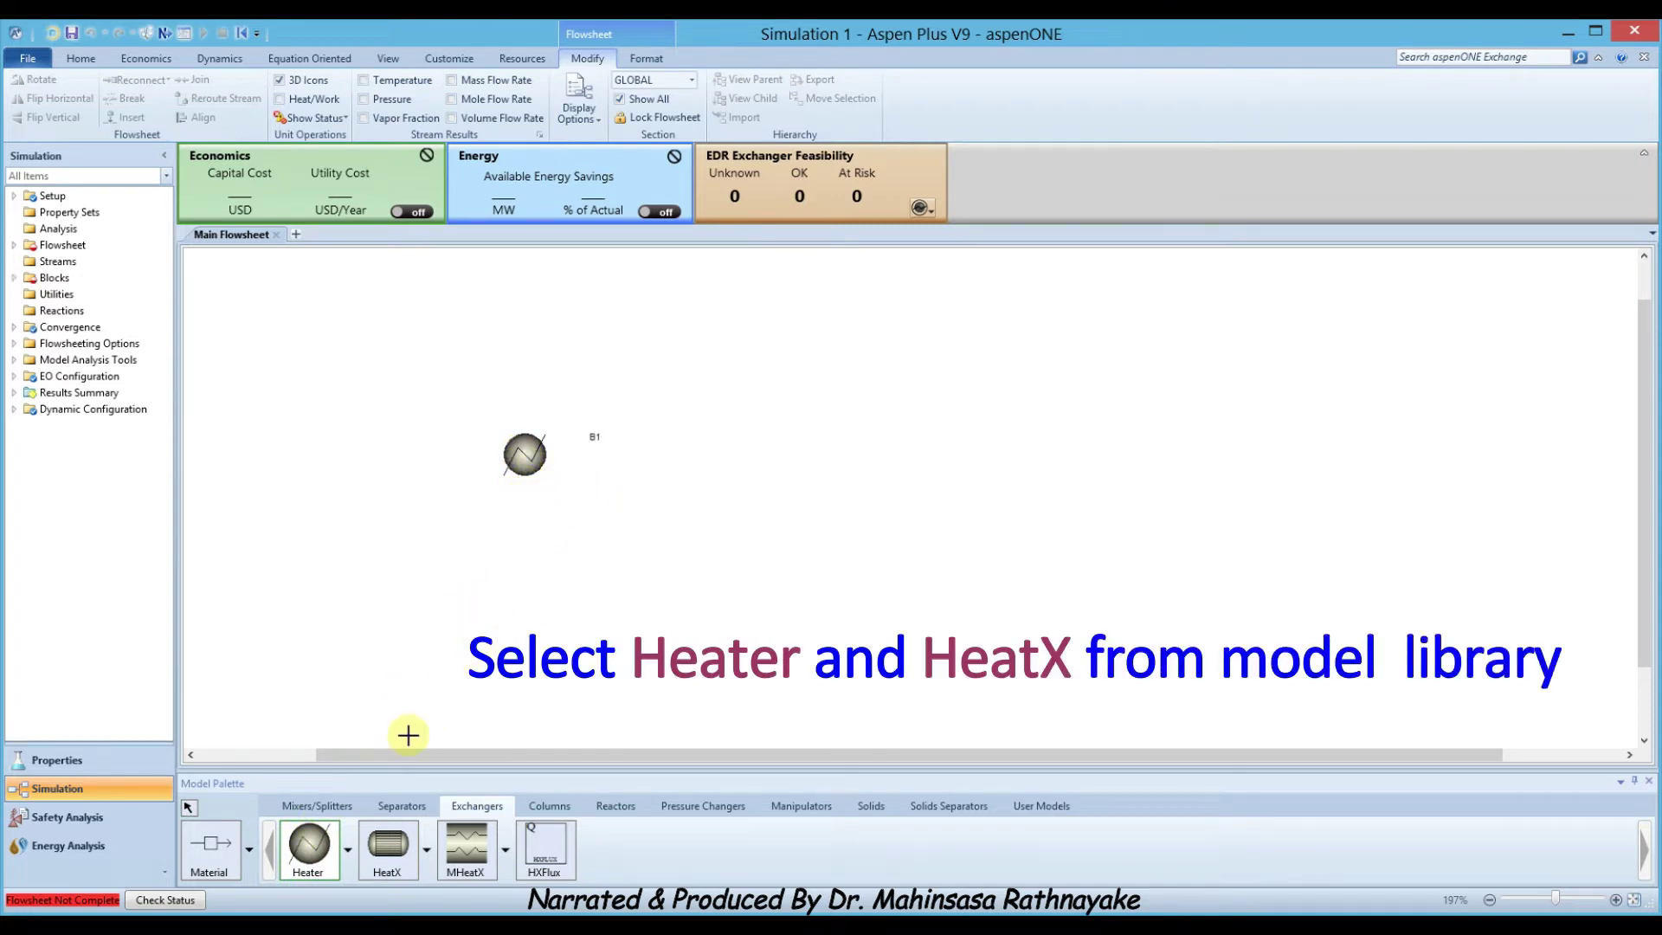
pyautogui.click(400, 848)
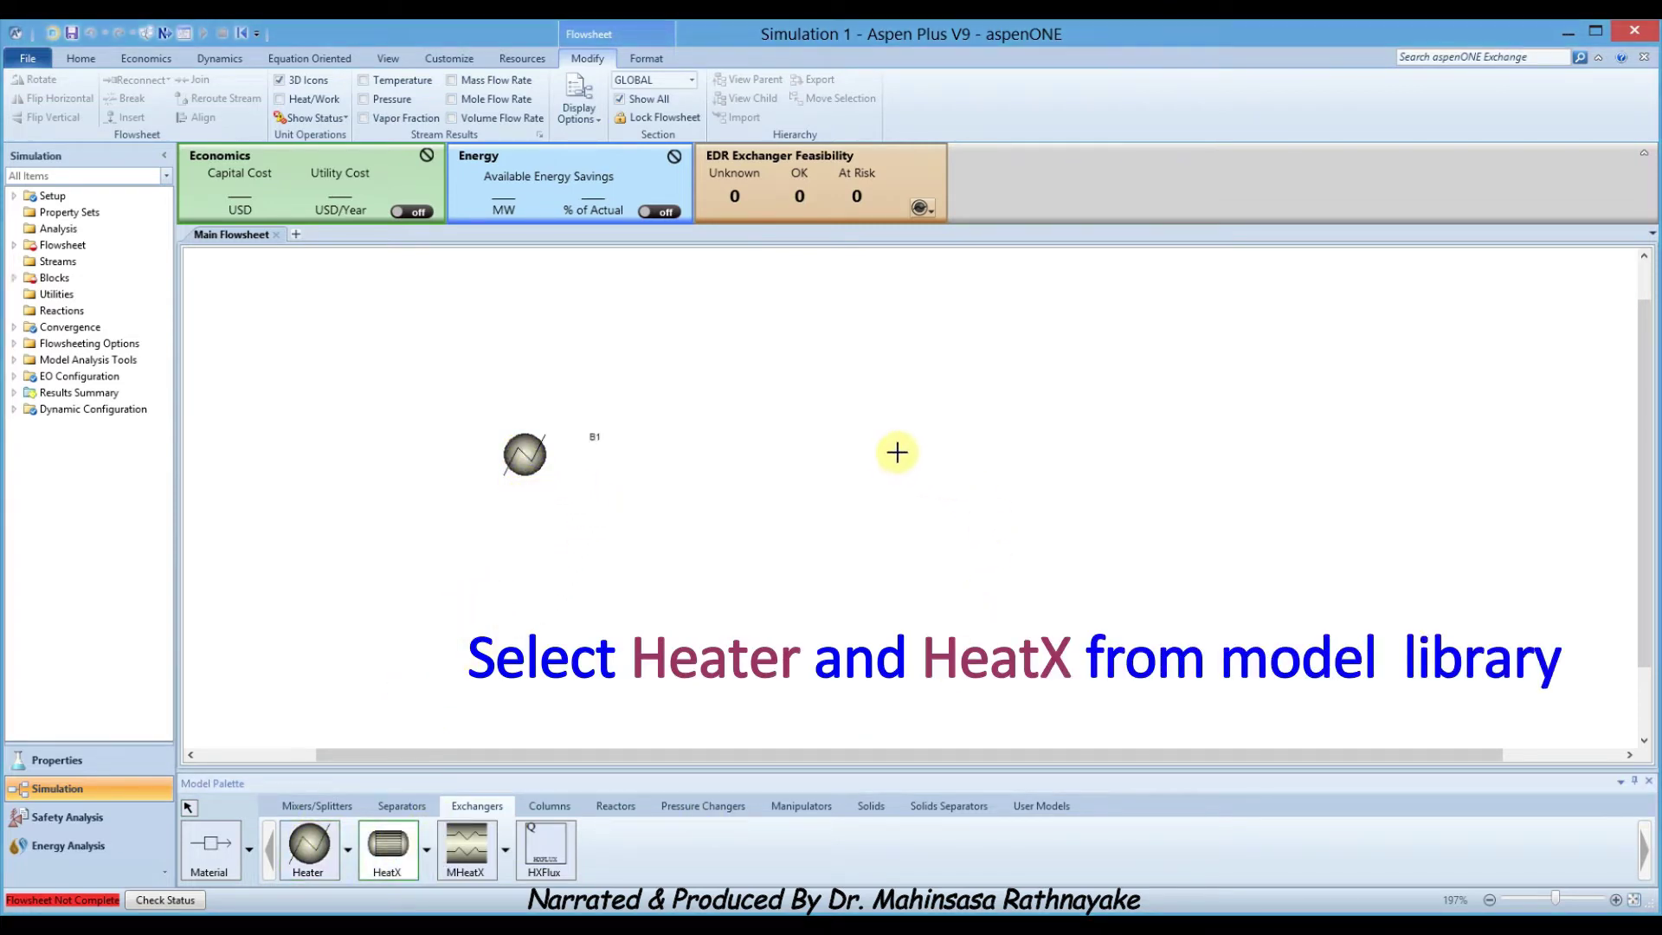
pyautogui.click(929, 447)
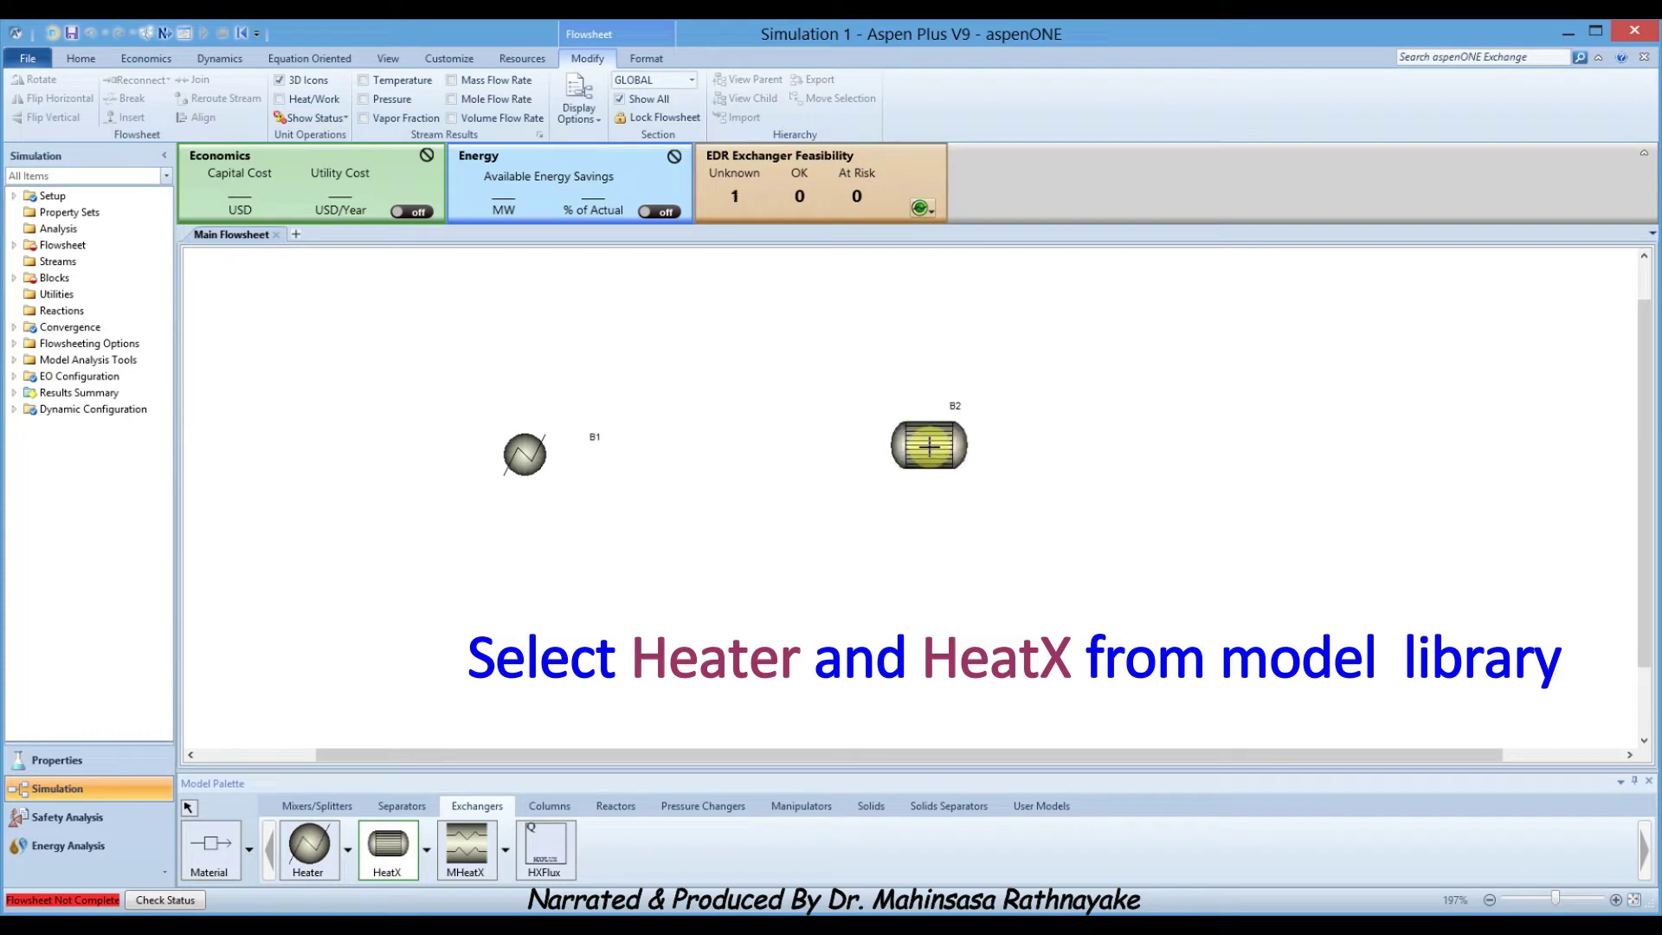
pyautogui.rightClick(744, 539)
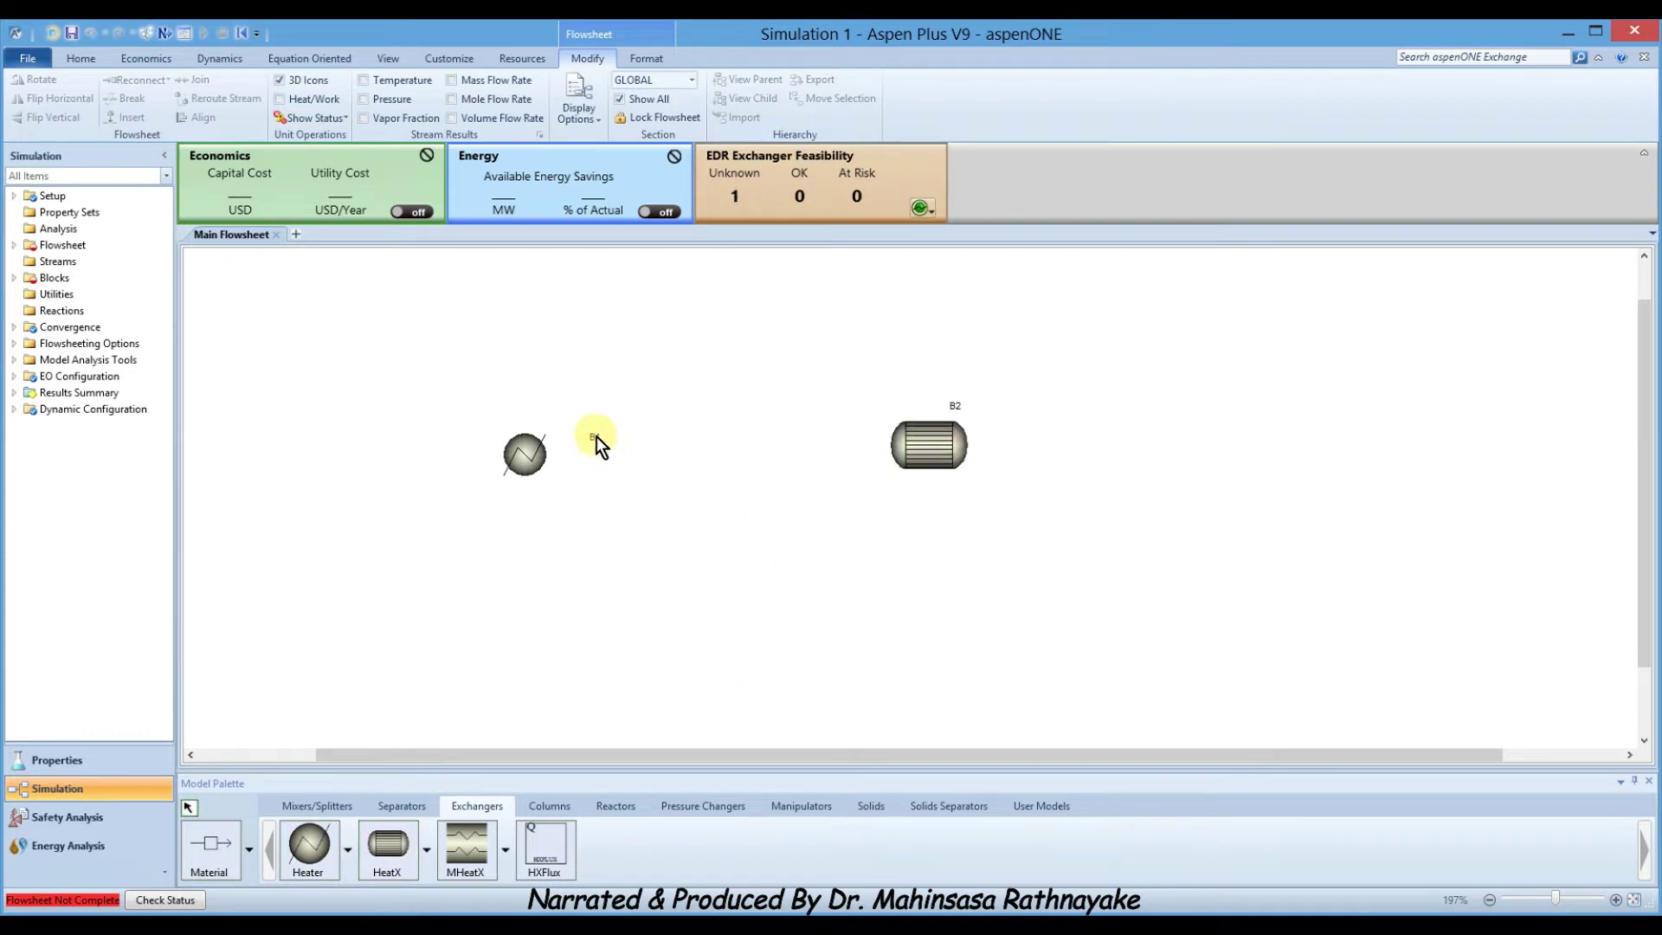
# Move both block labels beneath their icons and rename the heater block PRE-HEAT.
pyautogui.moveTo(595, 438); pyautogui.dragTo(523, 498)
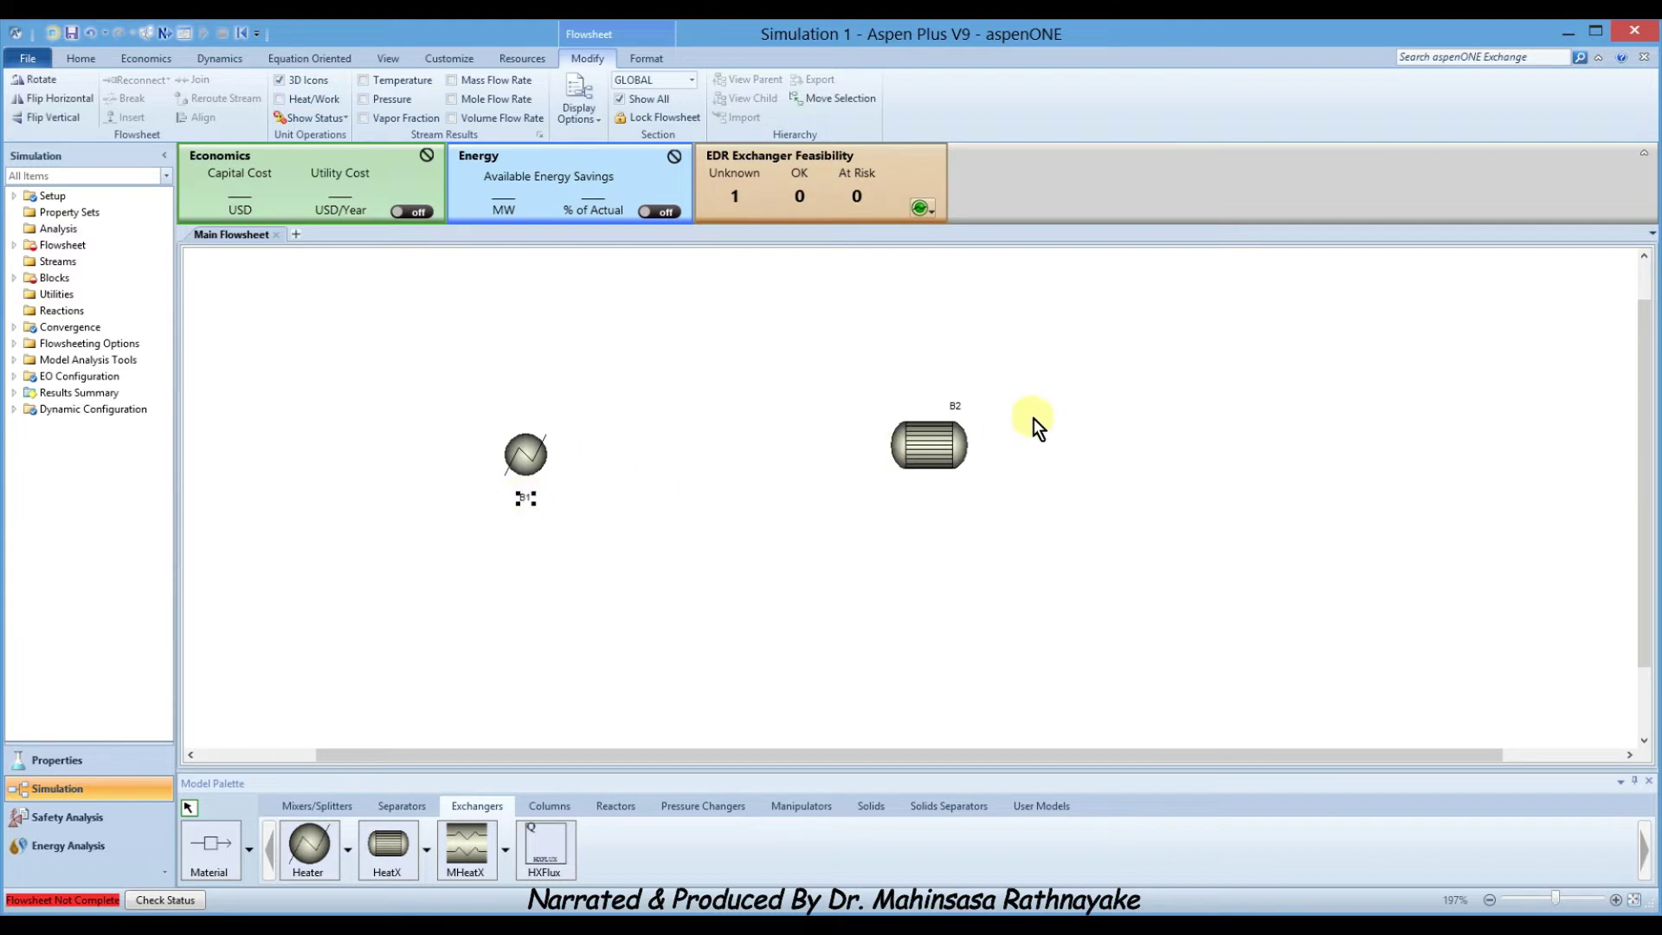
pyautogui.moveTo(960, 405); pyautogui.dragTo(942, 479)
pyautogui.rightClick(524, 496)
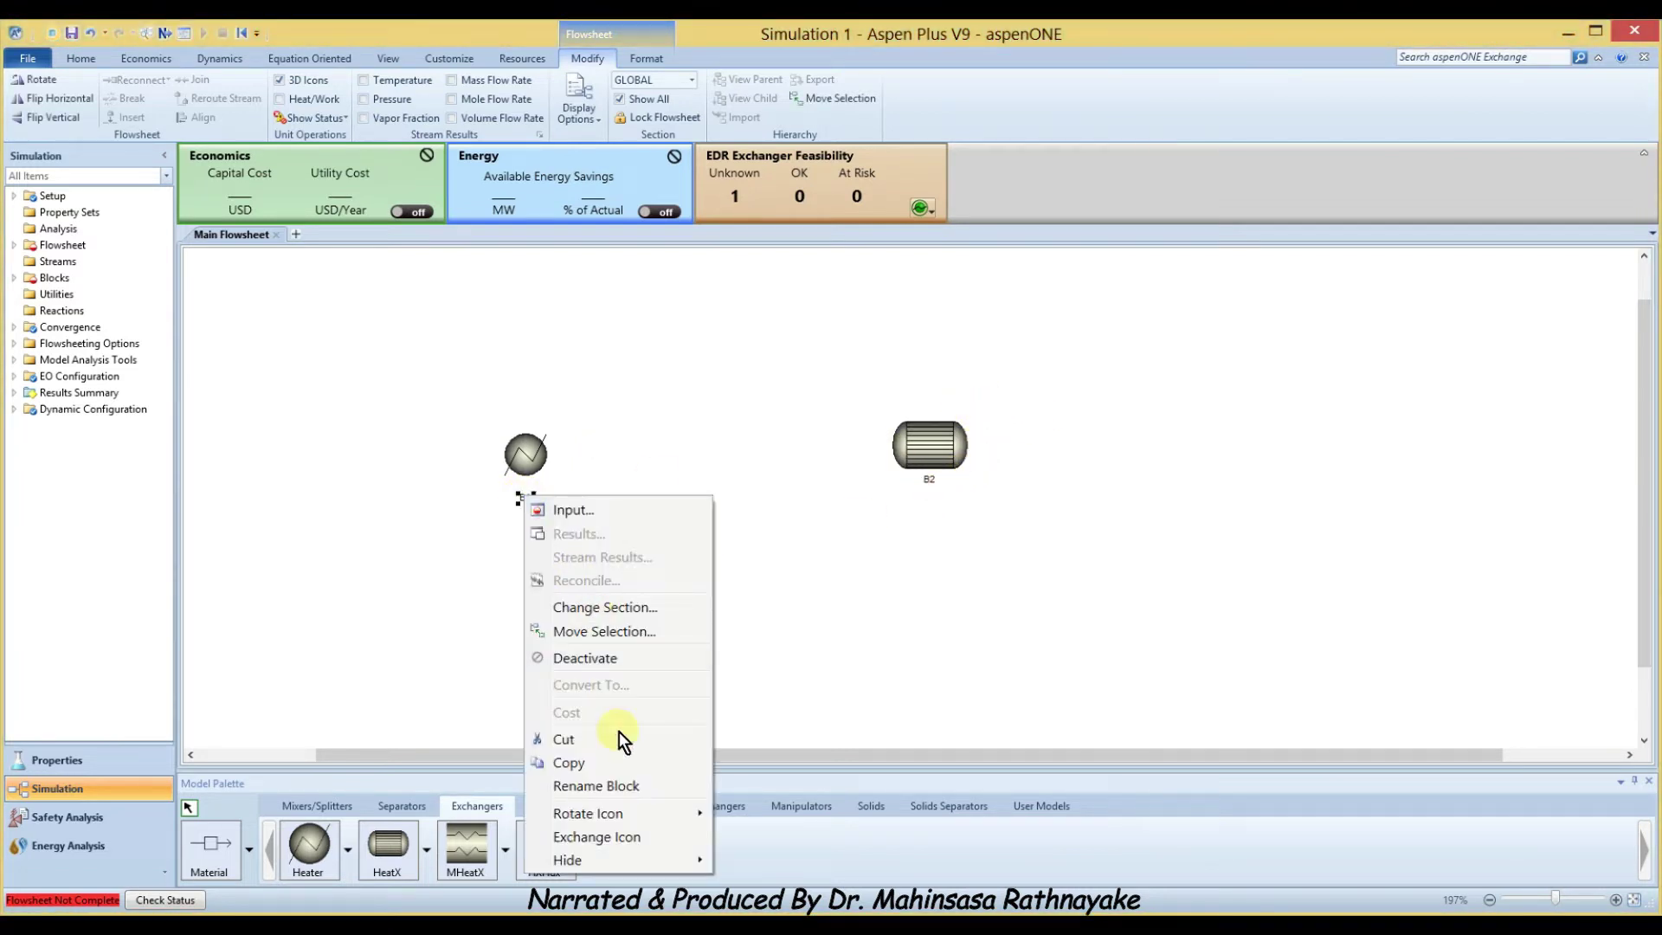
pyautogui.click(621, 786)
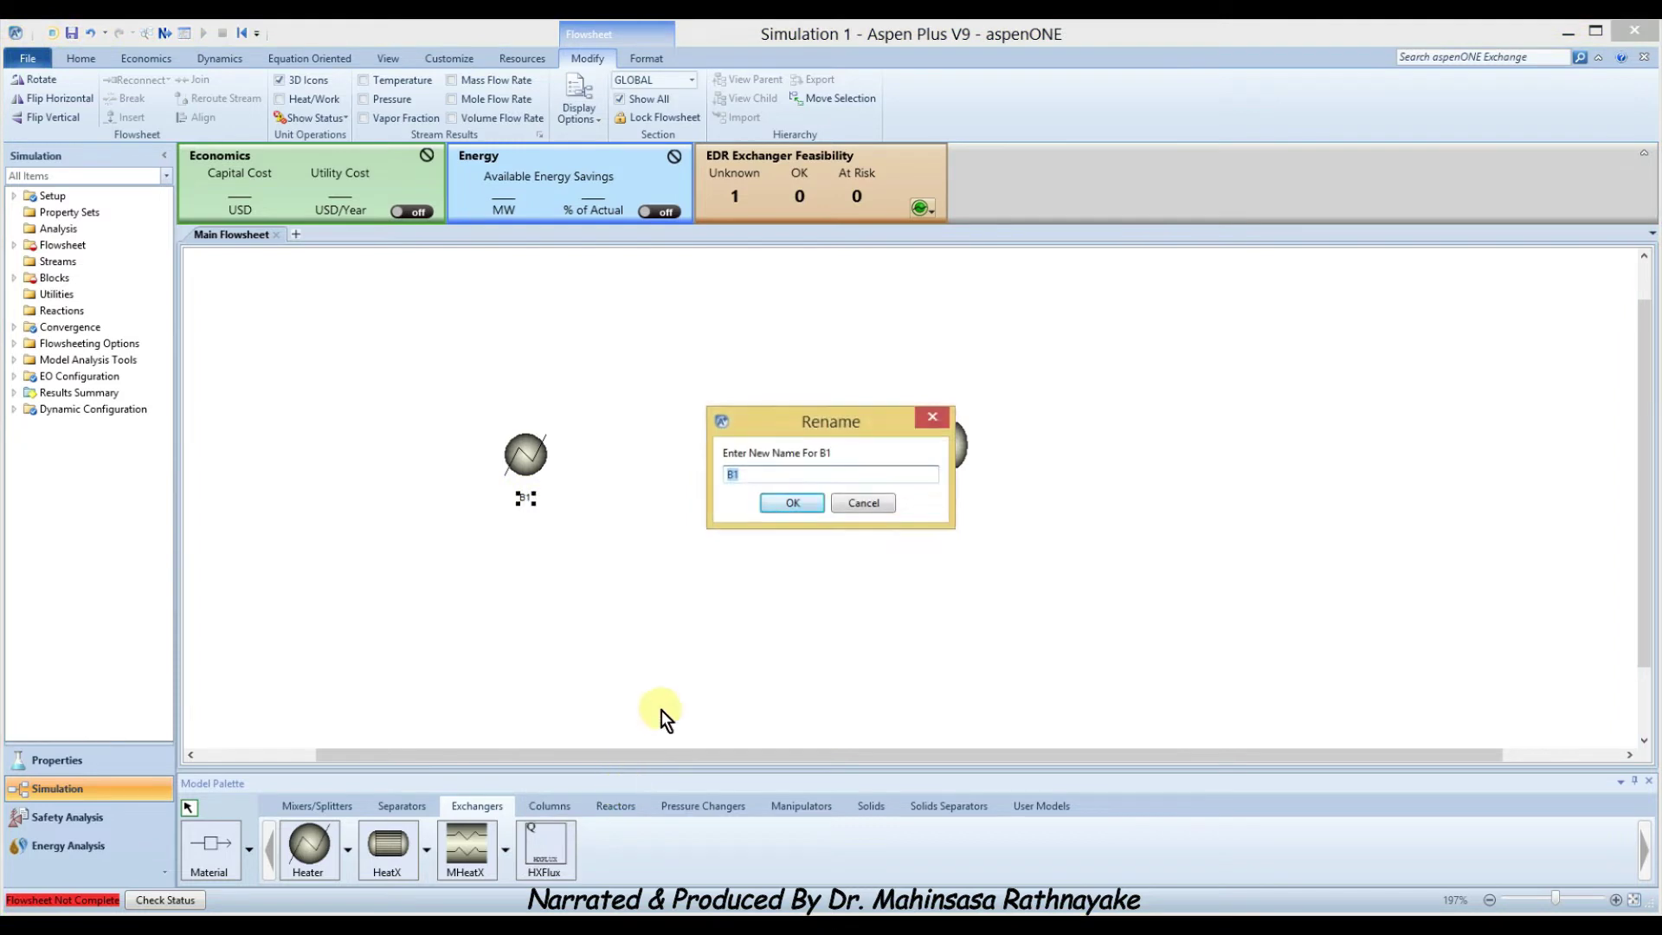
pyautogui.write('PRE-HEAT')
pyautogui.click(770, 511)
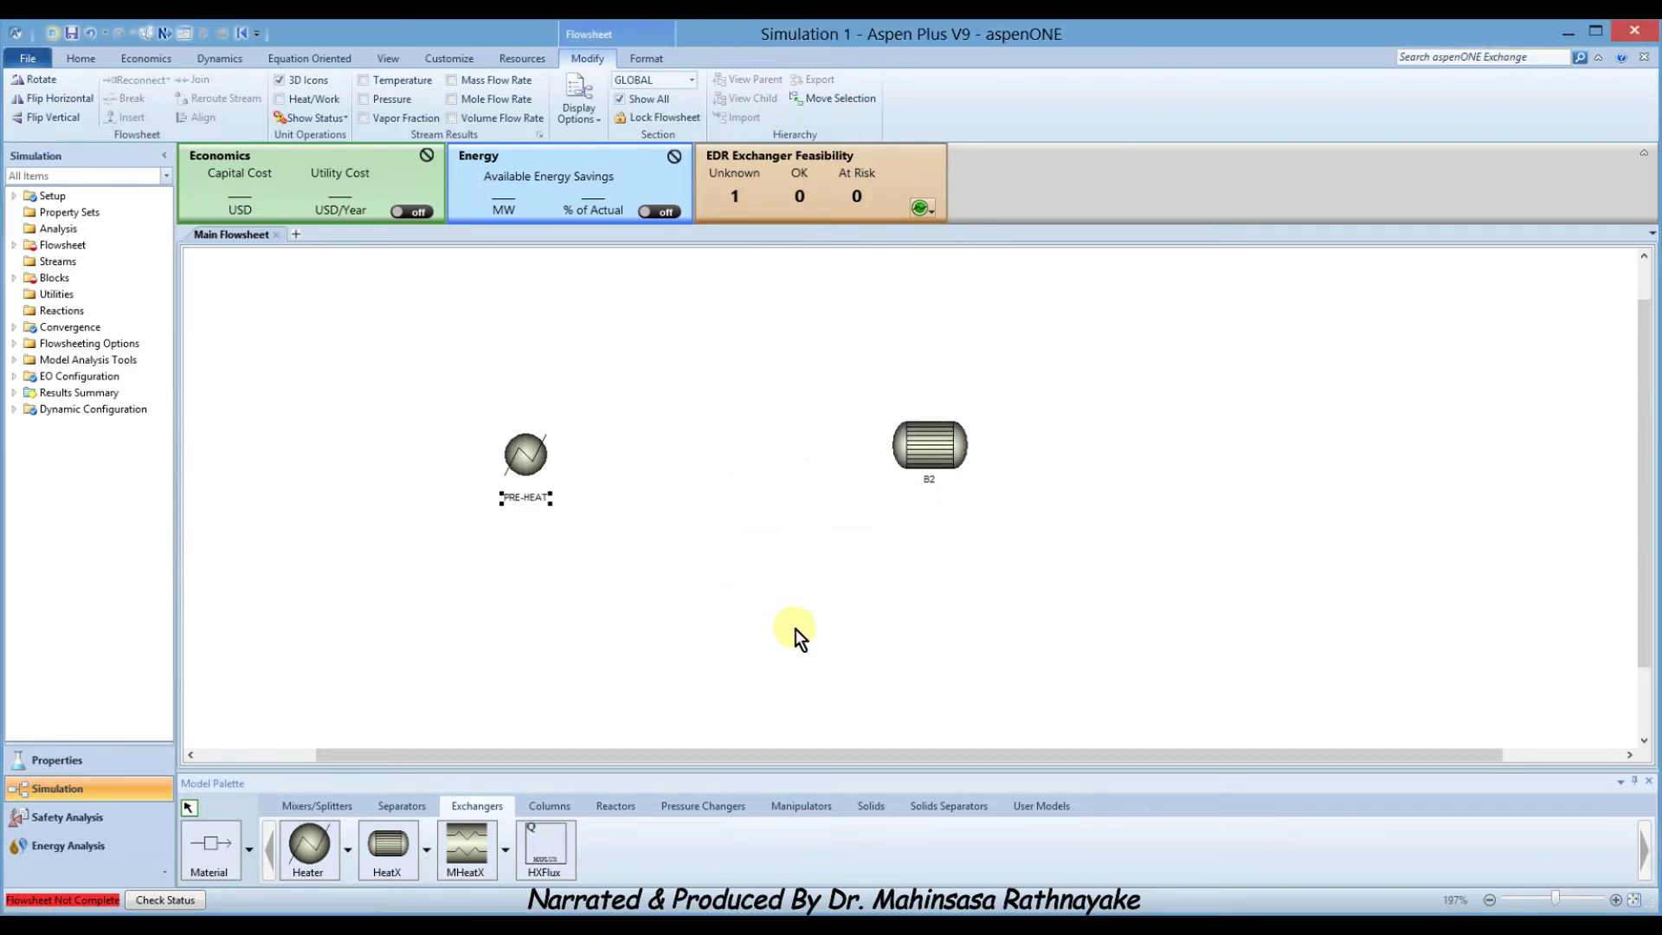
# Rename the HeatX block HEAT-EX.
pyautogui.rightClick(930, 477)
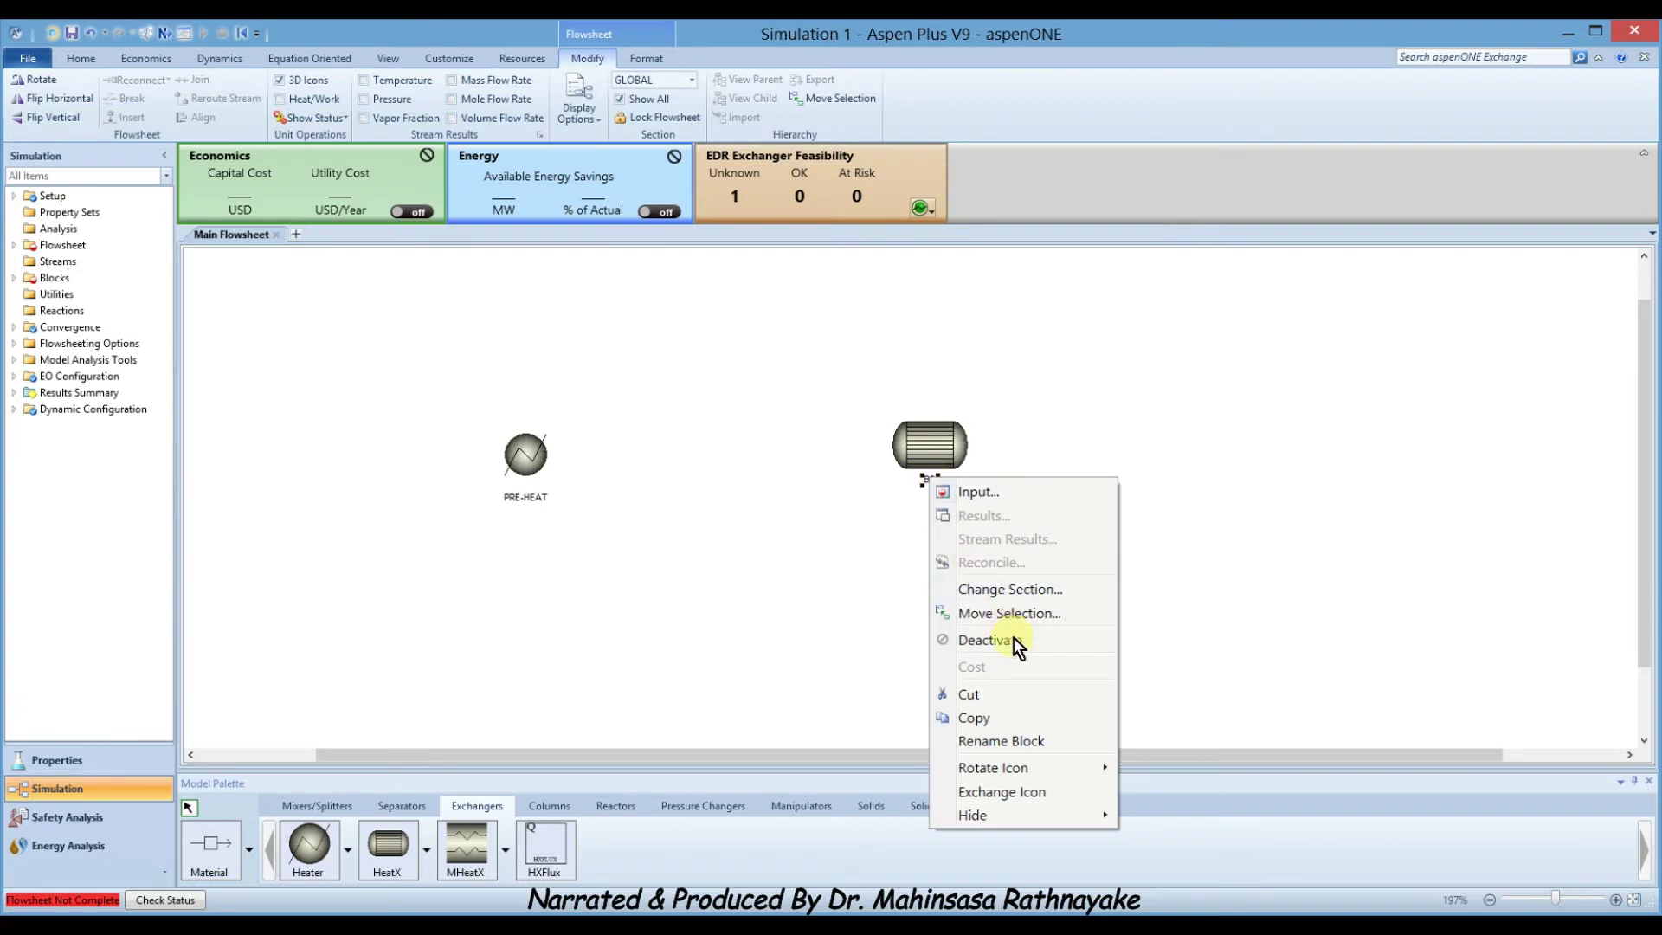
pyautogui.click(1011, 746)
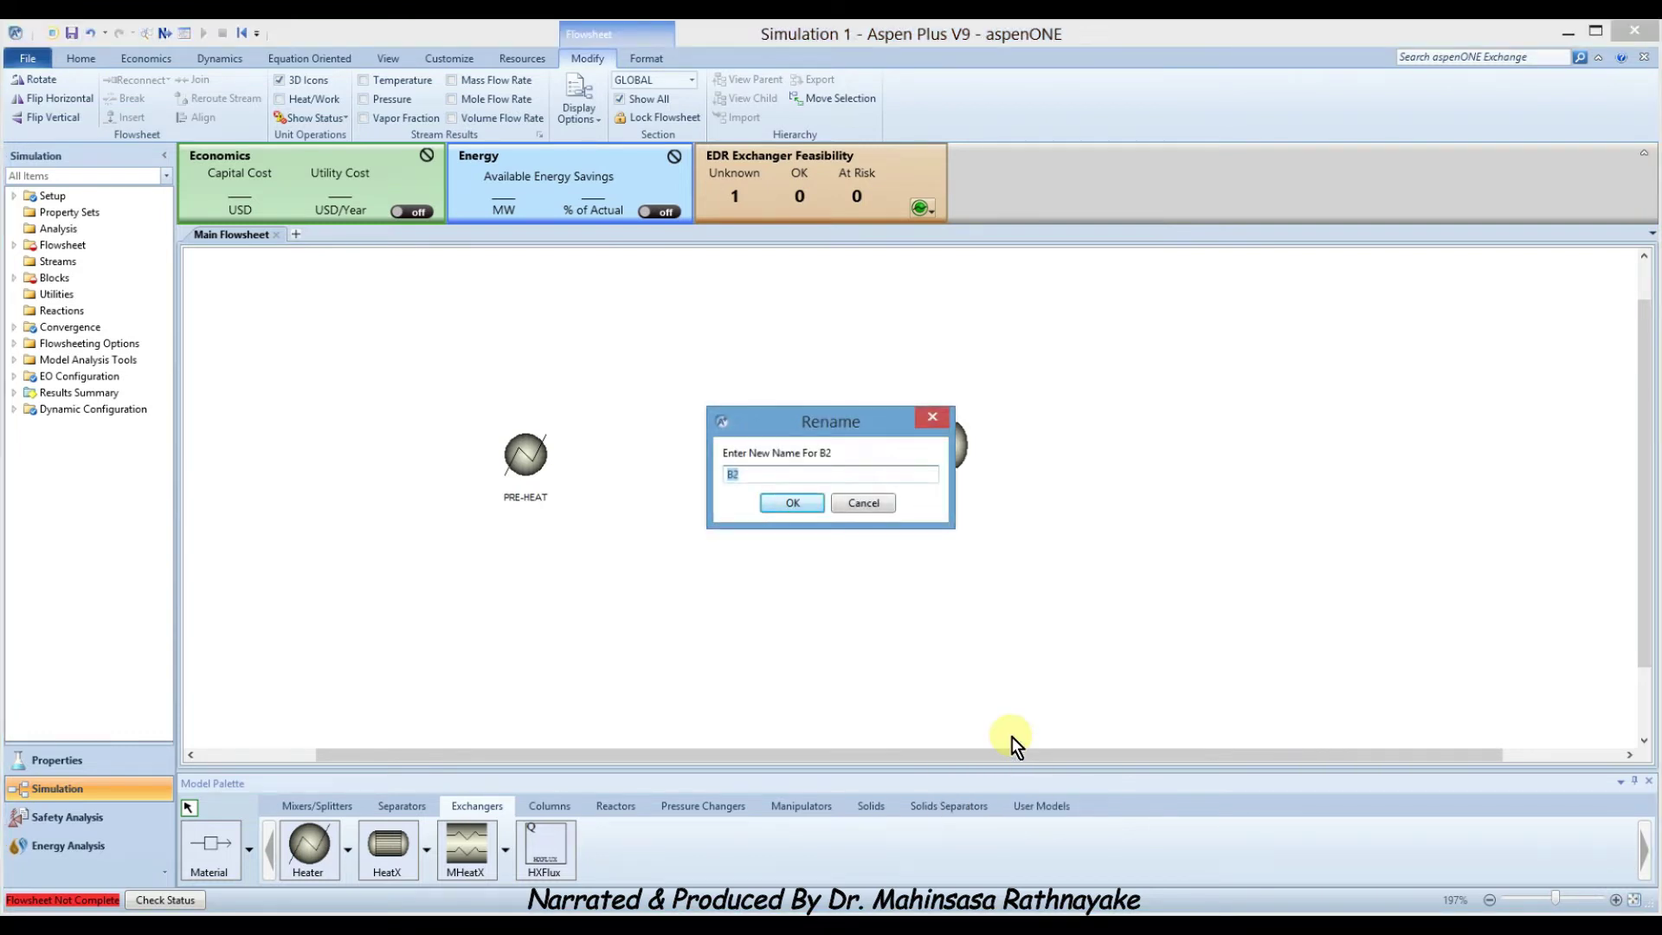
pyautogui.write('HEAT-')
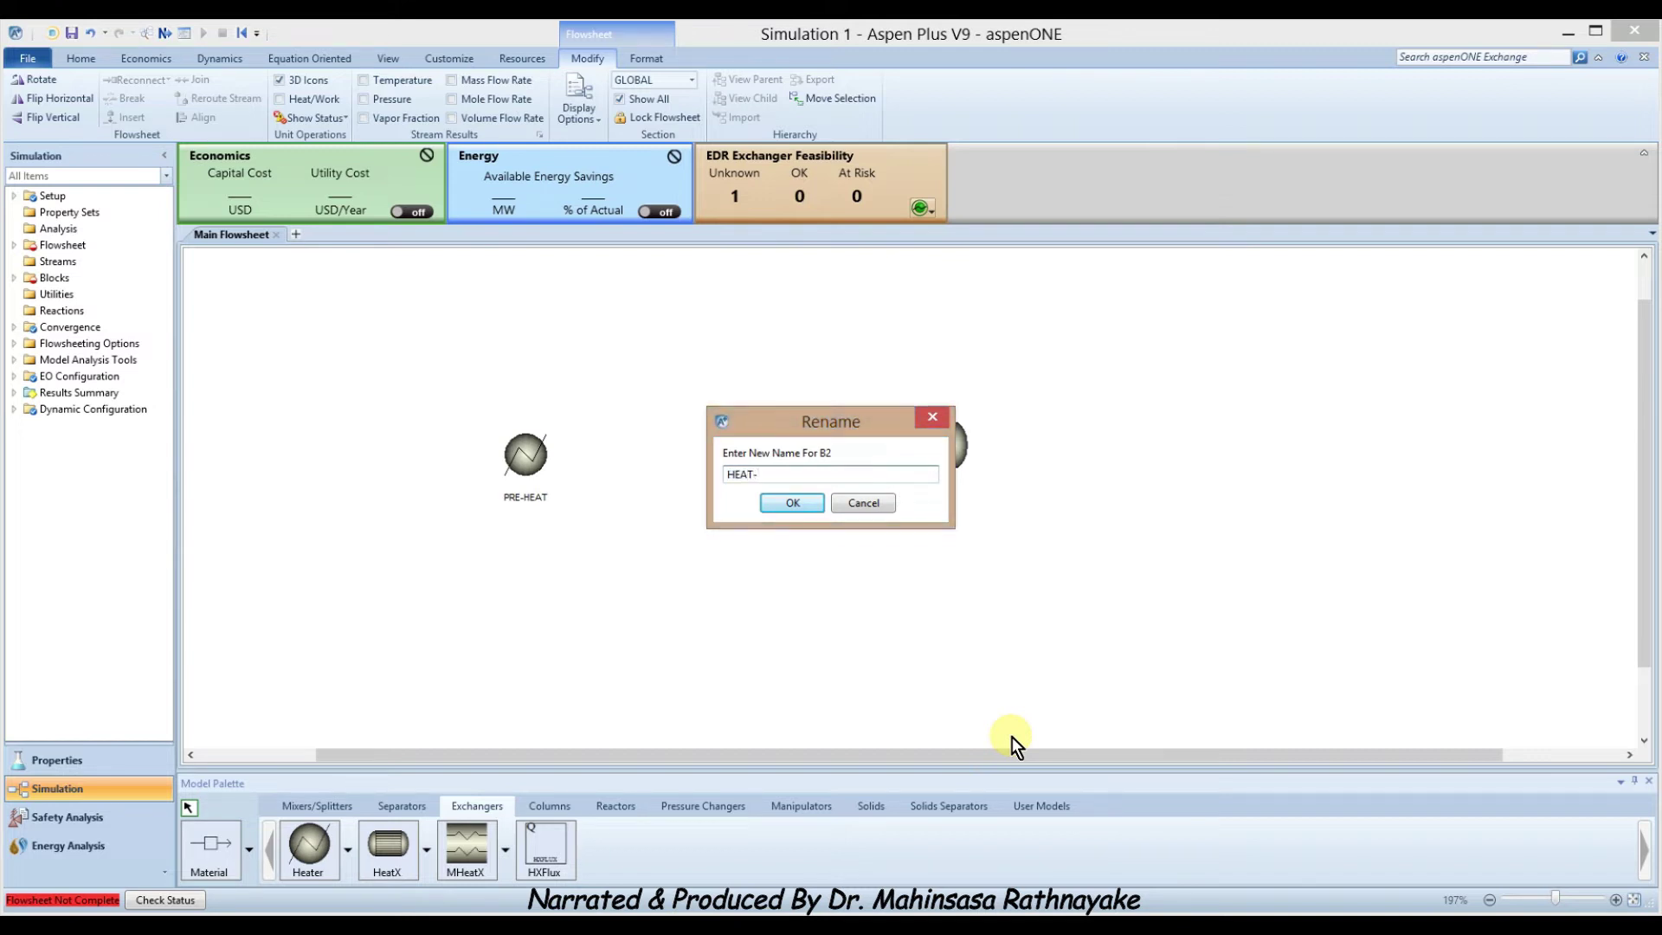
pyautogui.write('EX')
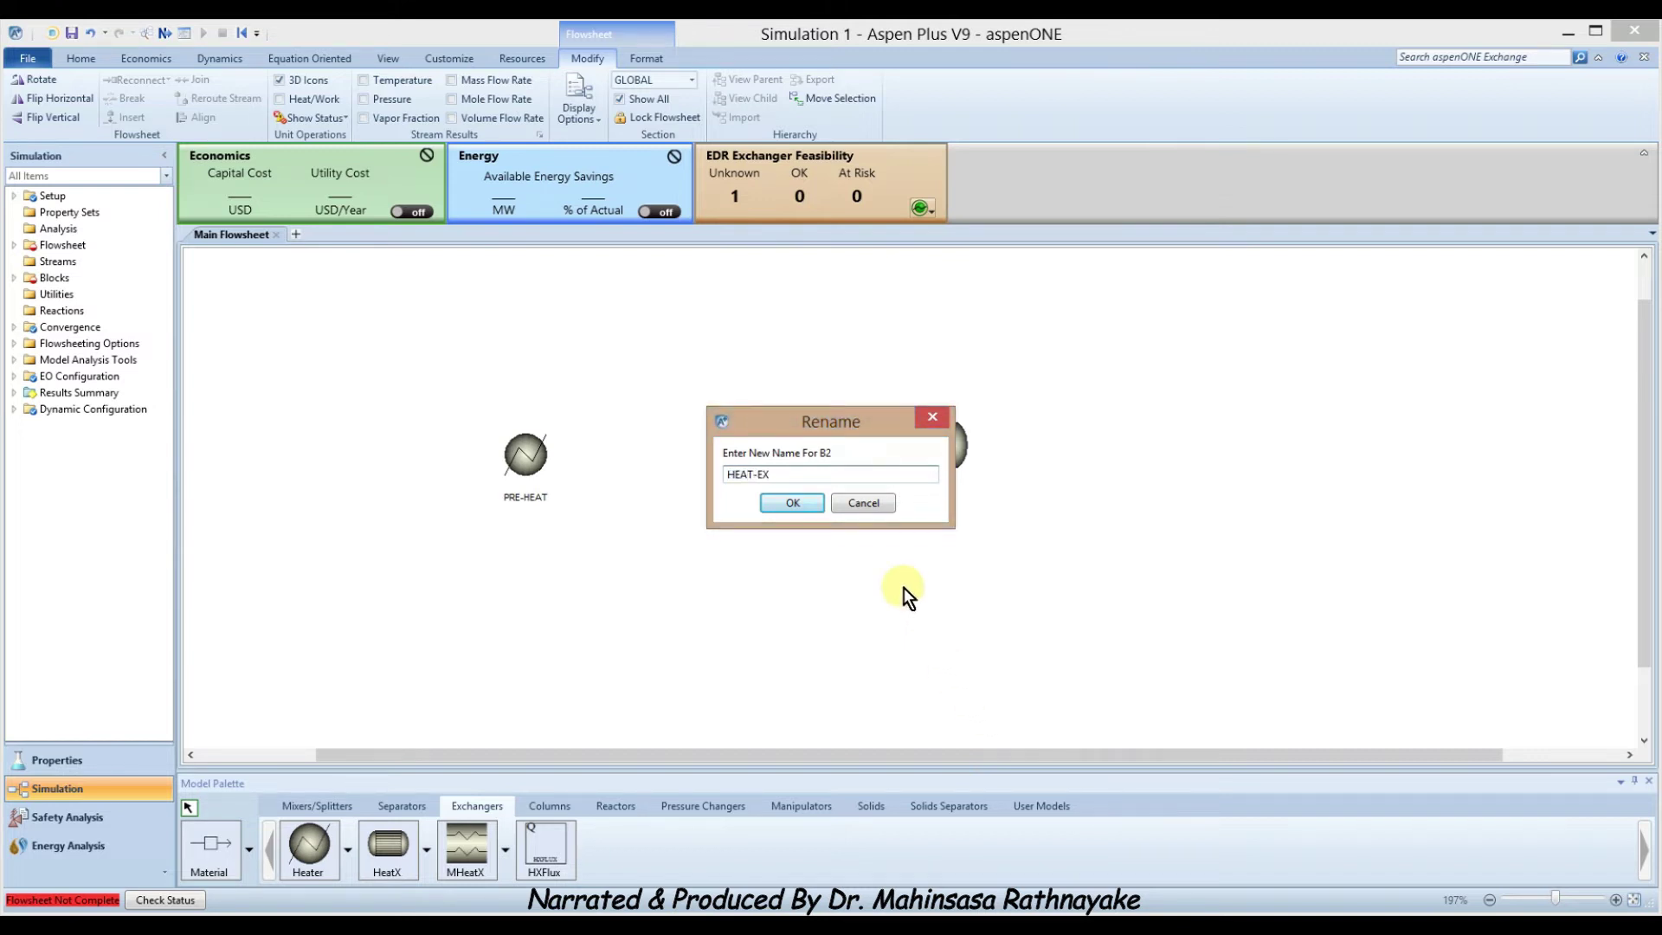
pyautogui.click(764, 505)
pyautogui.click(772, 577)
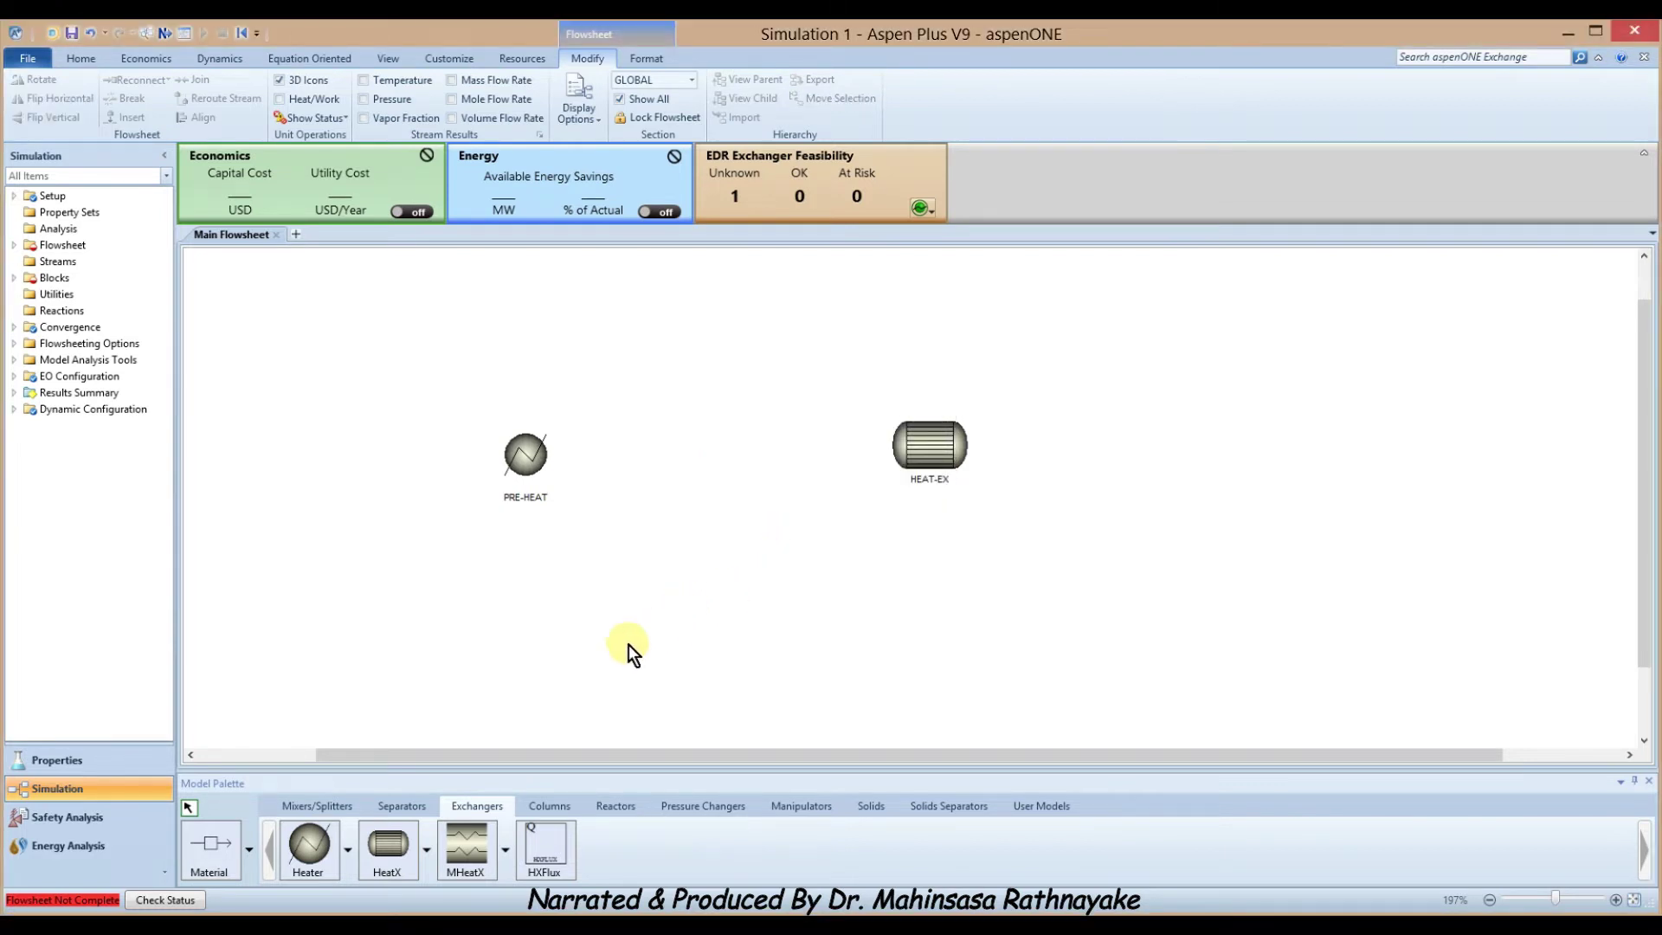
# Draw one material stream into the inlet of the PRE-HEAT block and another out of its outlet.
pyautogui.click(200, 860)
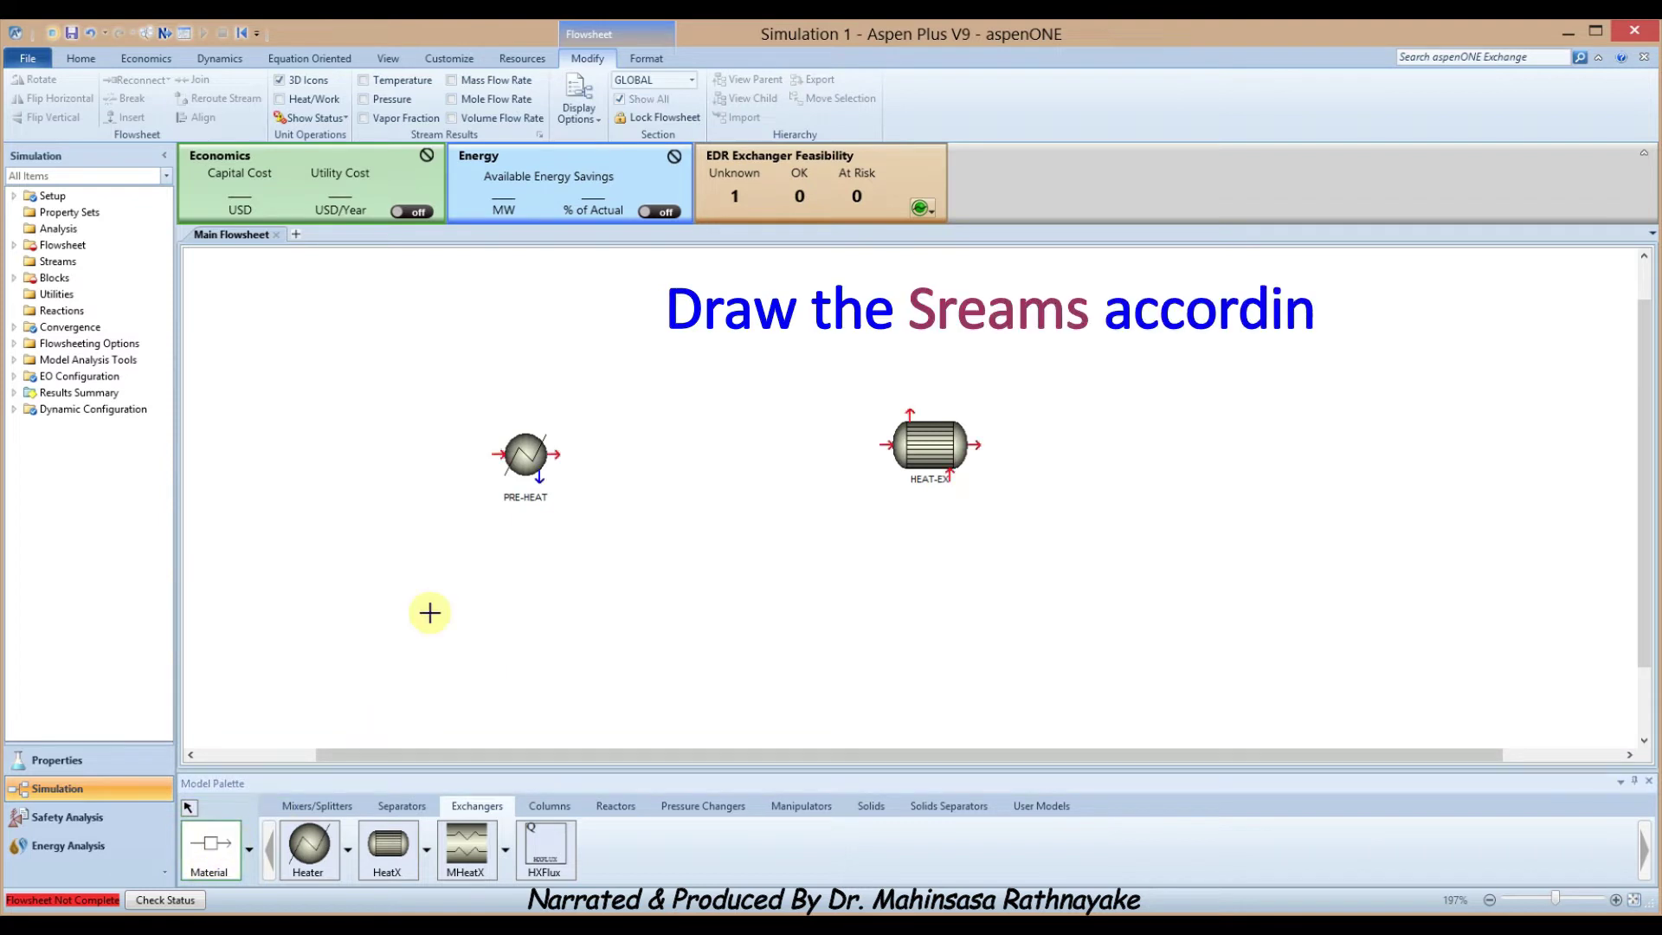
pyautogui.click(486, 451)
pyautogui.click(372, 453)
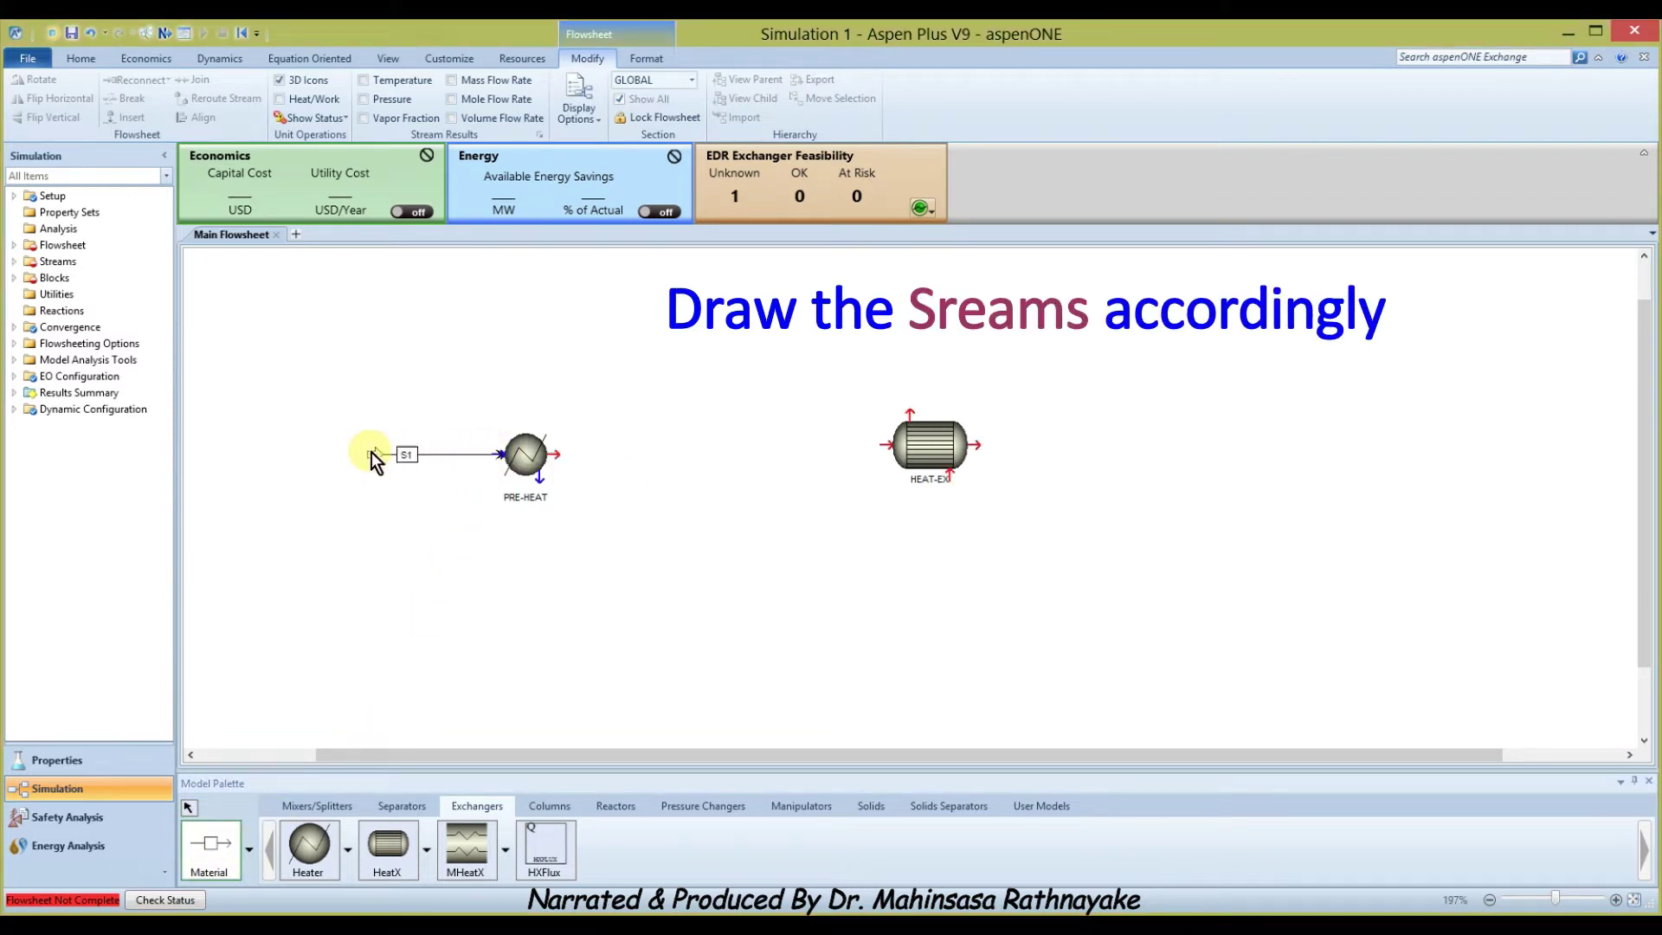
pyautogui.click(558, 454)
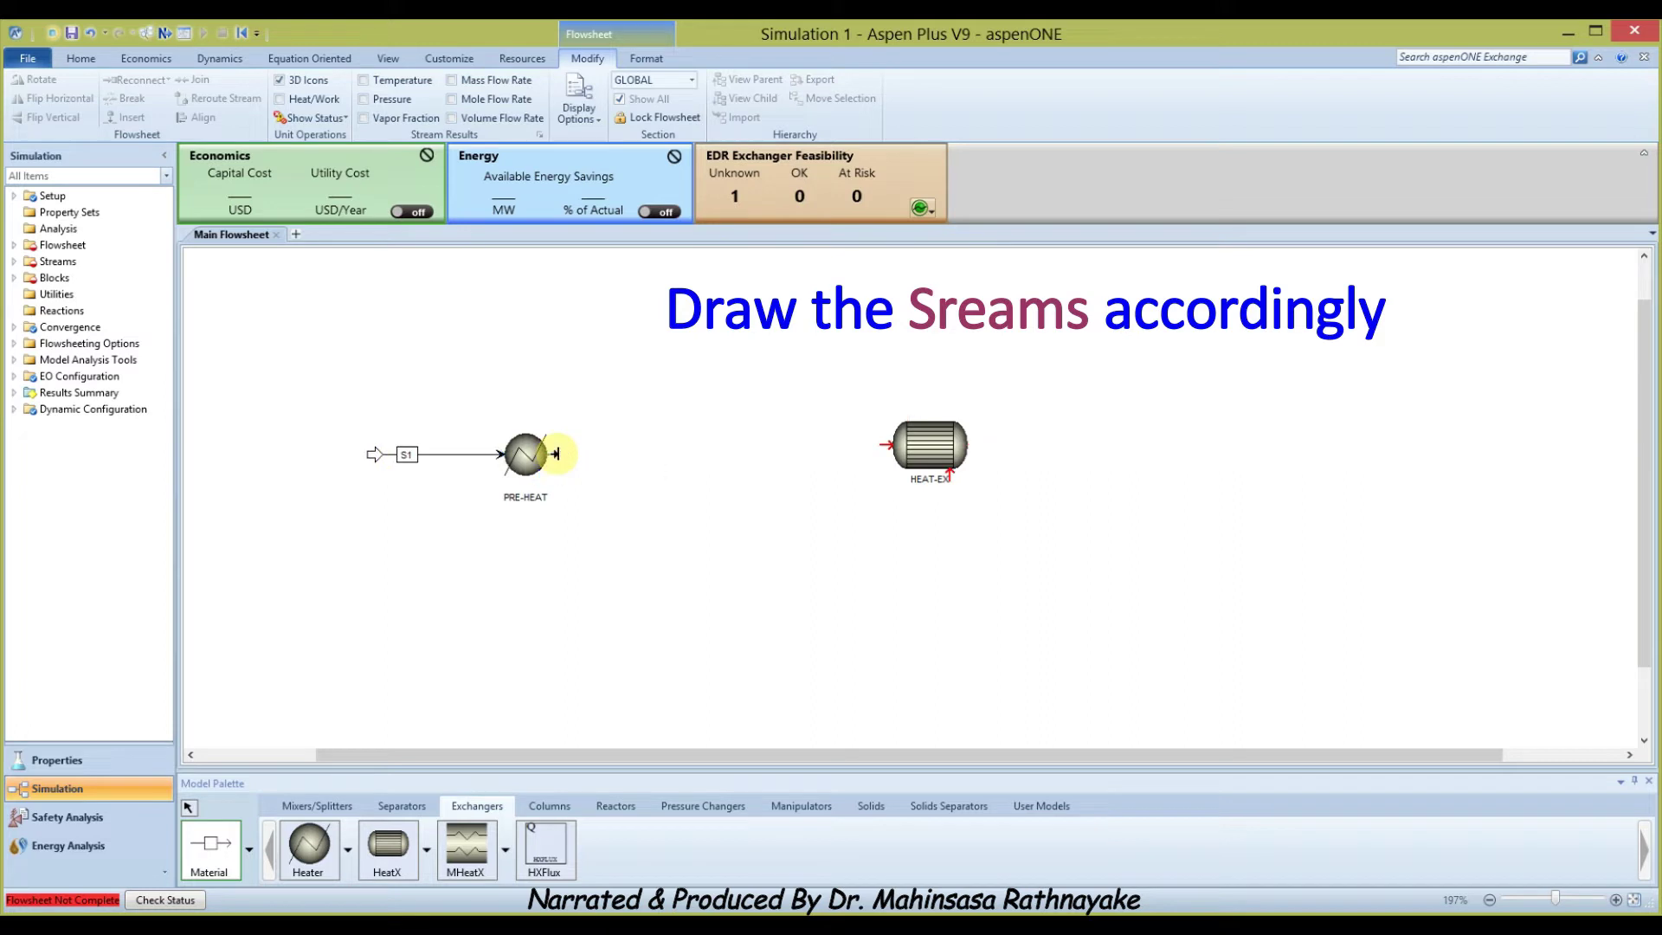
pyautogui.click(634, 455)
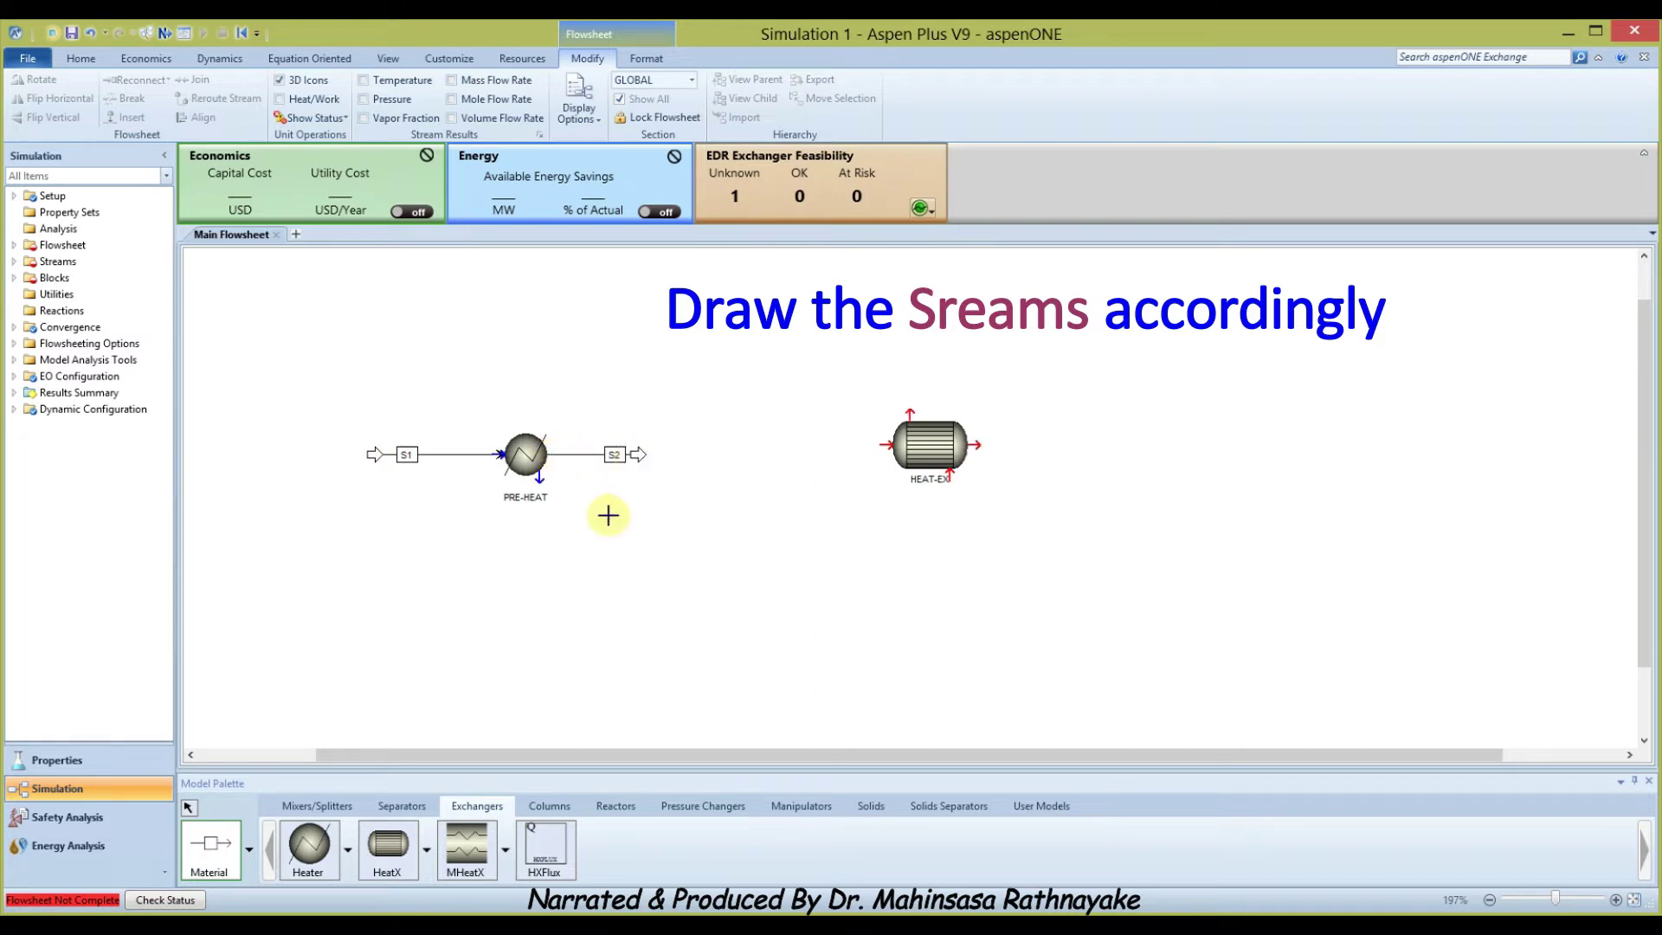
# Rename the inlet stream of the PRE-HEAT block FEED.
pyautogui.rightClick(405, 457)
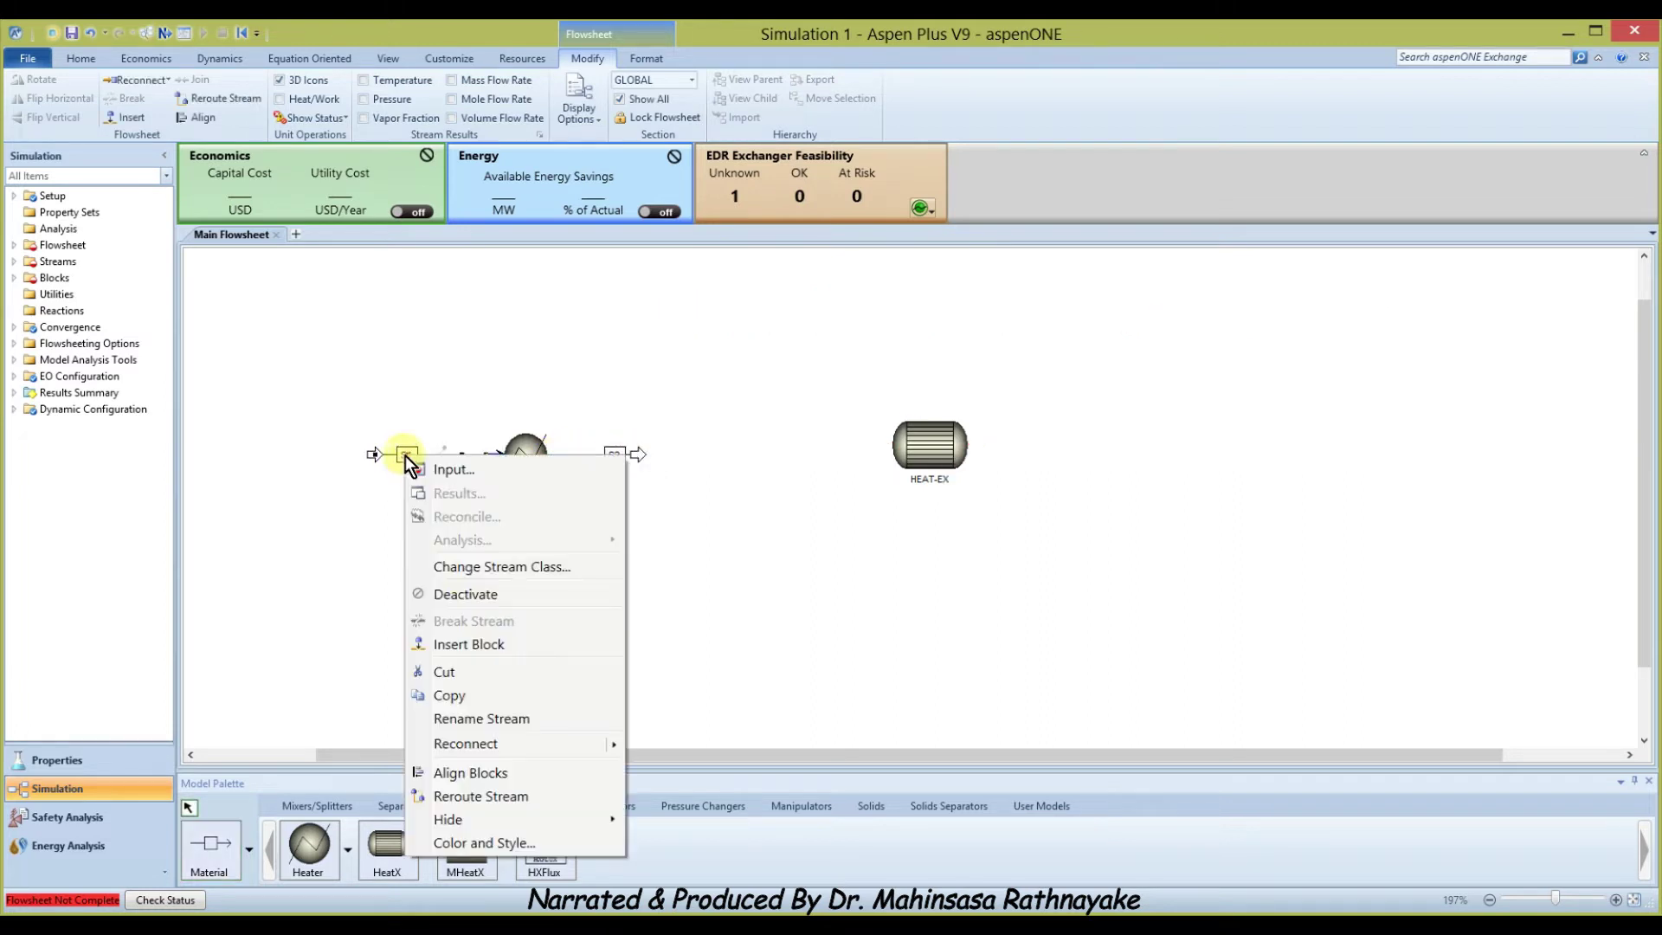
pyautogui.click(492, 713)
pyautogui.write('FEED')
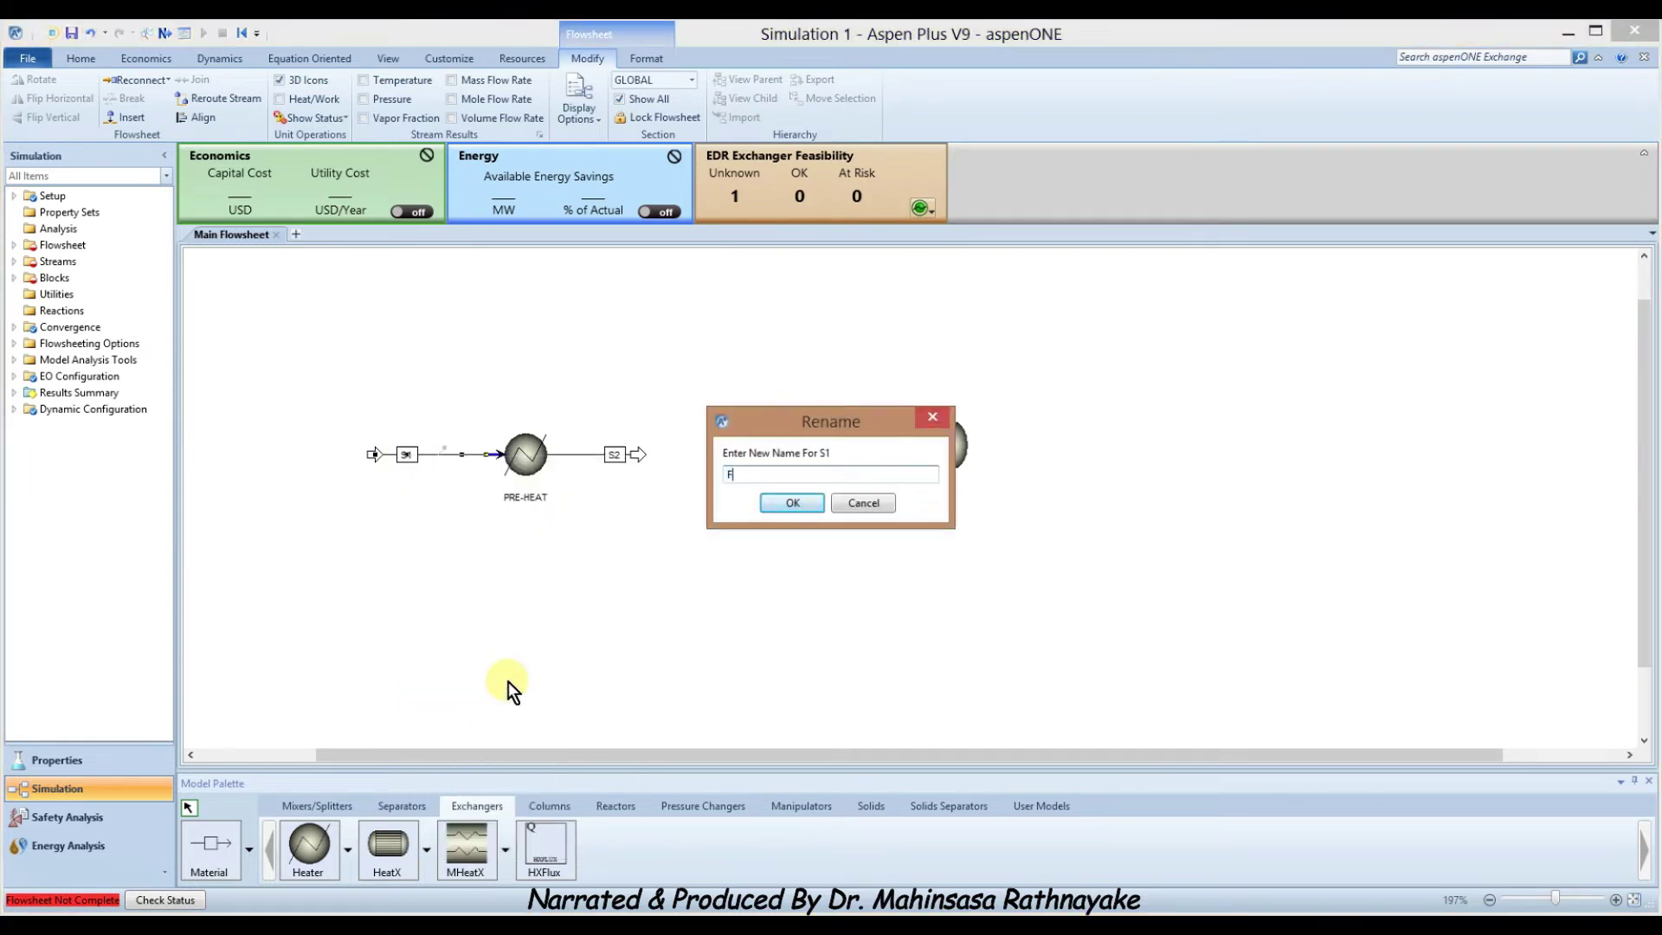
pyautogui.click(779, 502)
# Rename the outlet stream of the PRE-HEAT block PROC-IN and shift its label closer to the block.
pyautogui.rightClick(613, 459)
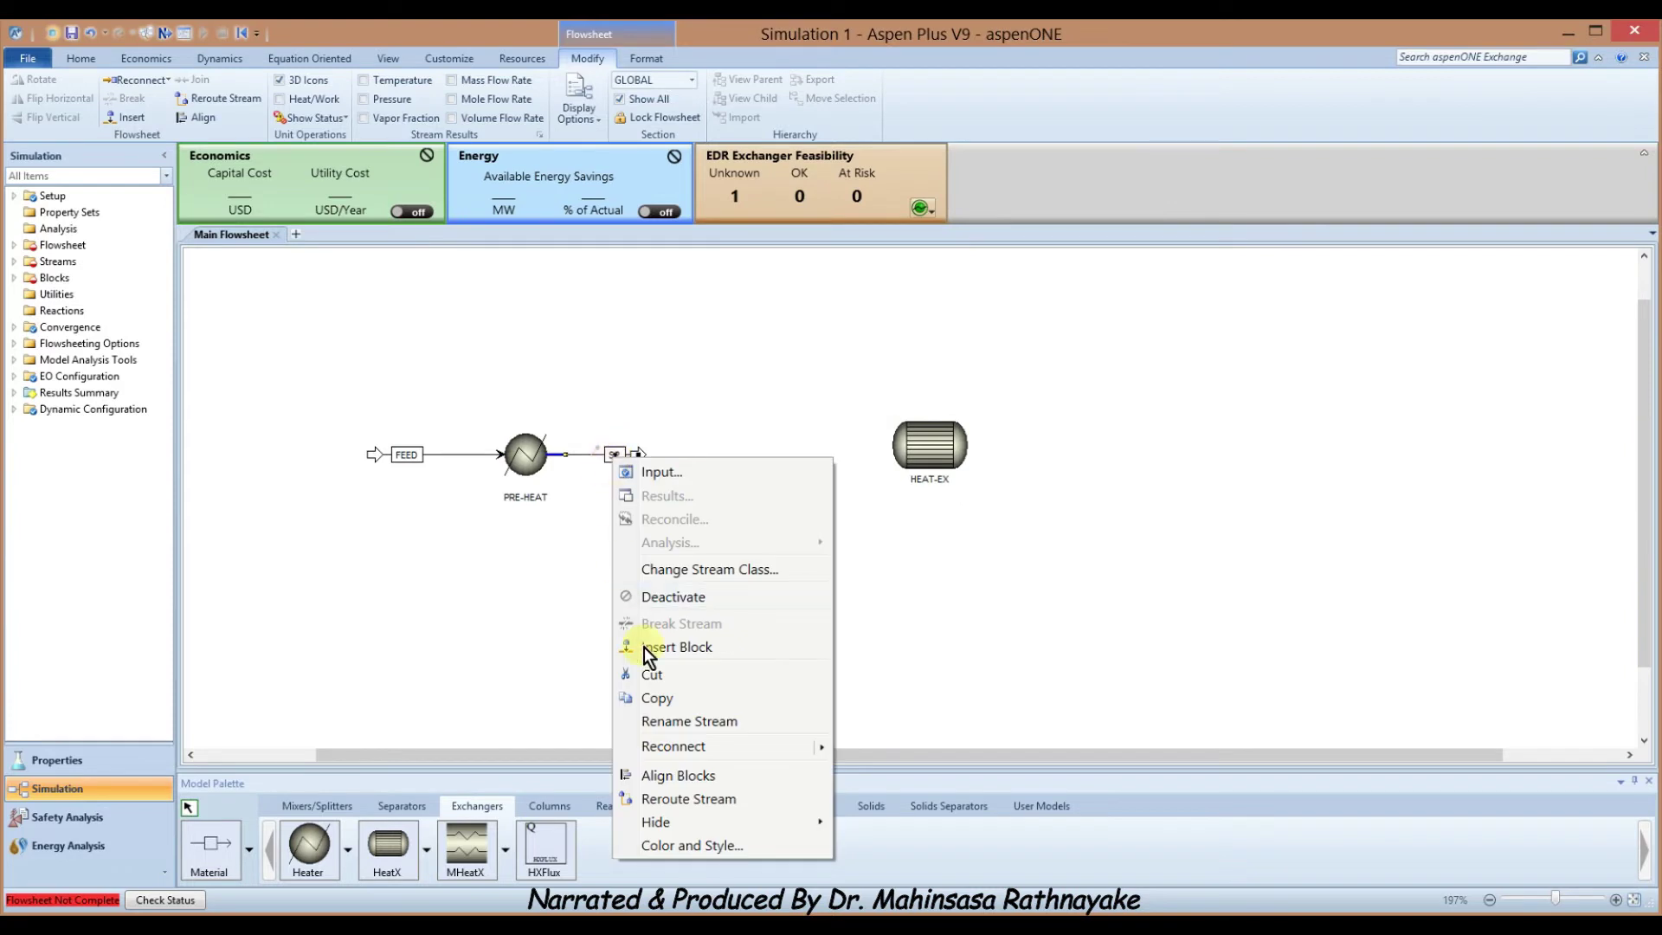
pyautogui.click(665, 719)
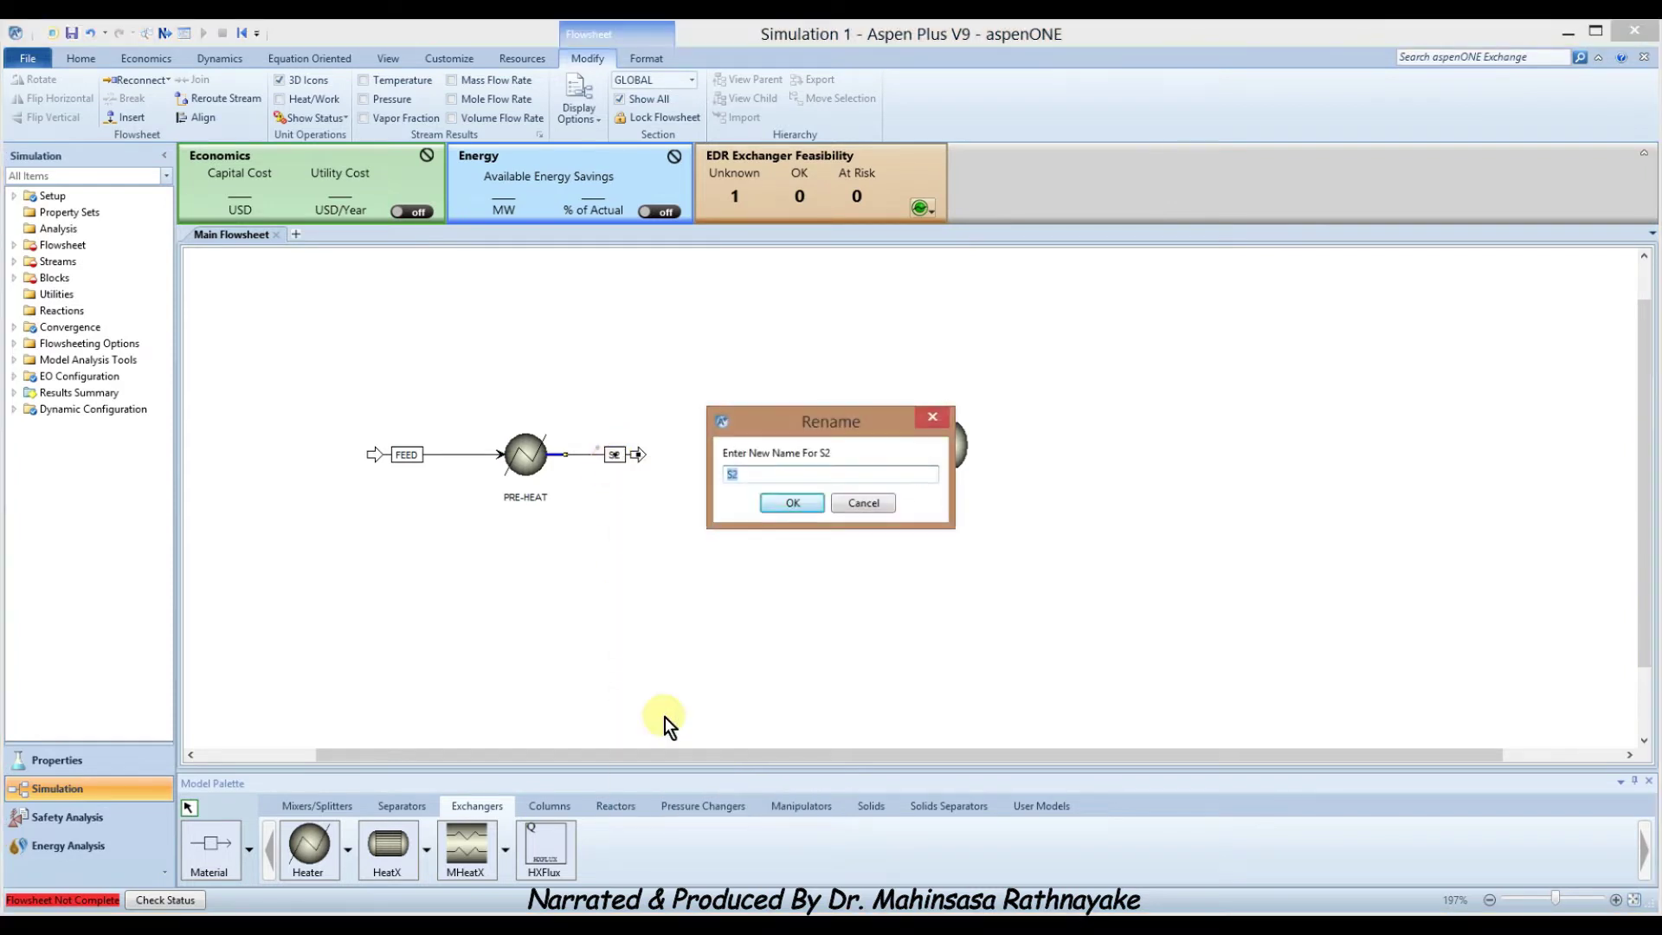
pyautogui.write('PROC-IN')
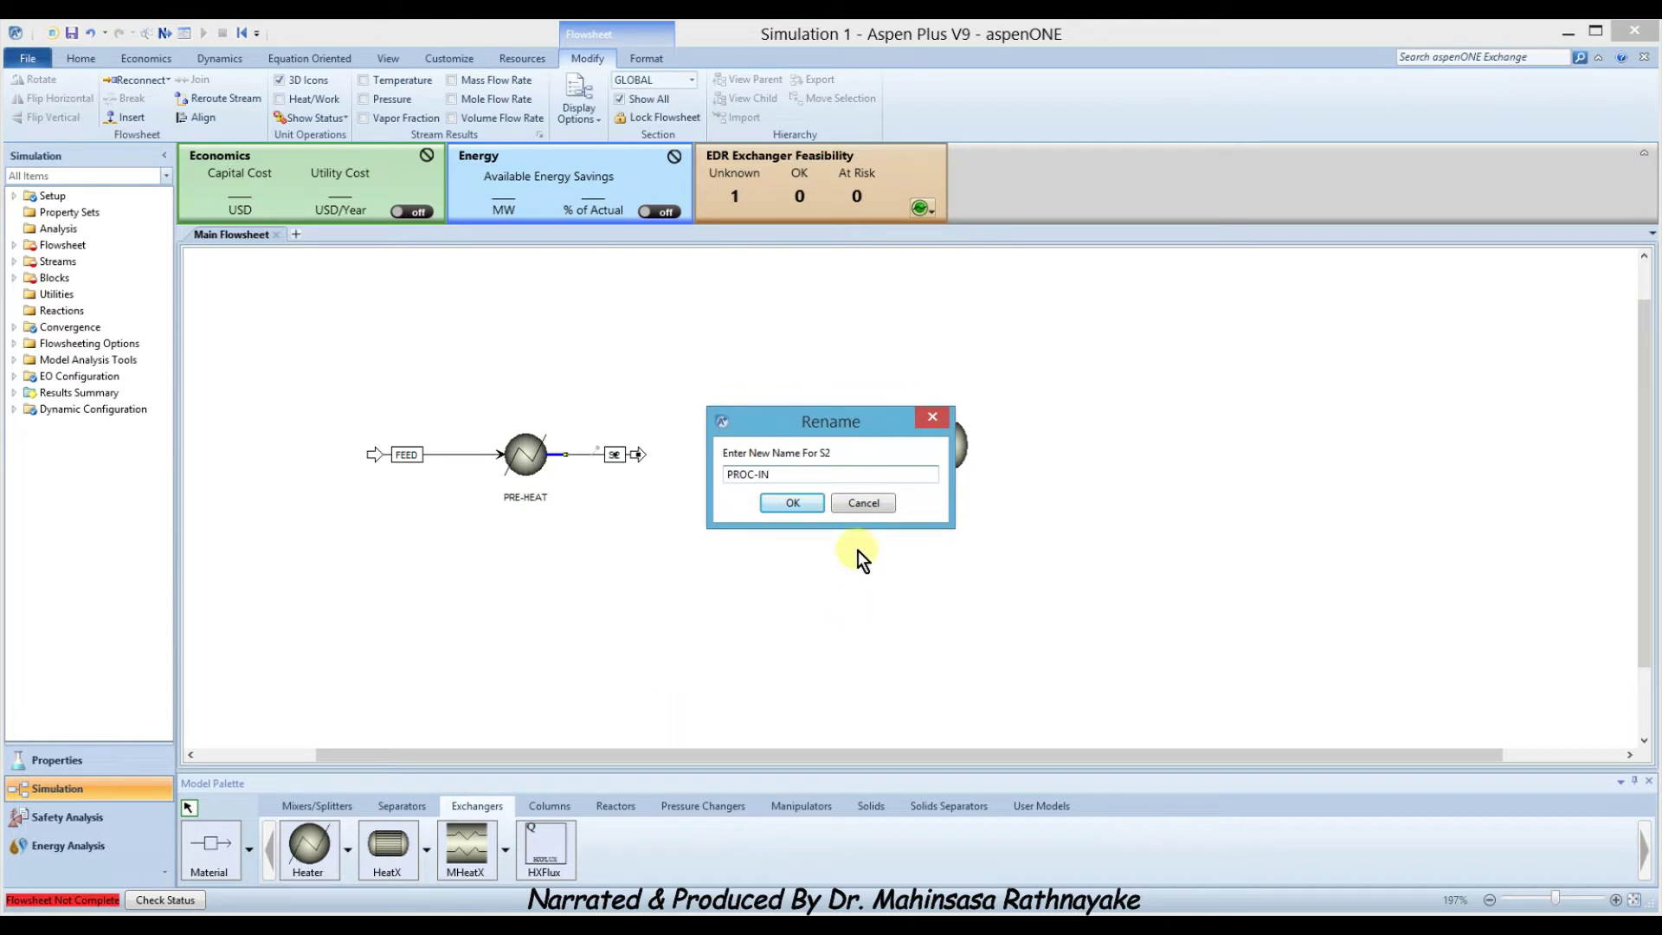
pyautogui.click(795, 504)
pyautogui.moveTo(612, 455); pyautogui.dragTo(587, 454)
pyautogui.click(620, 502)
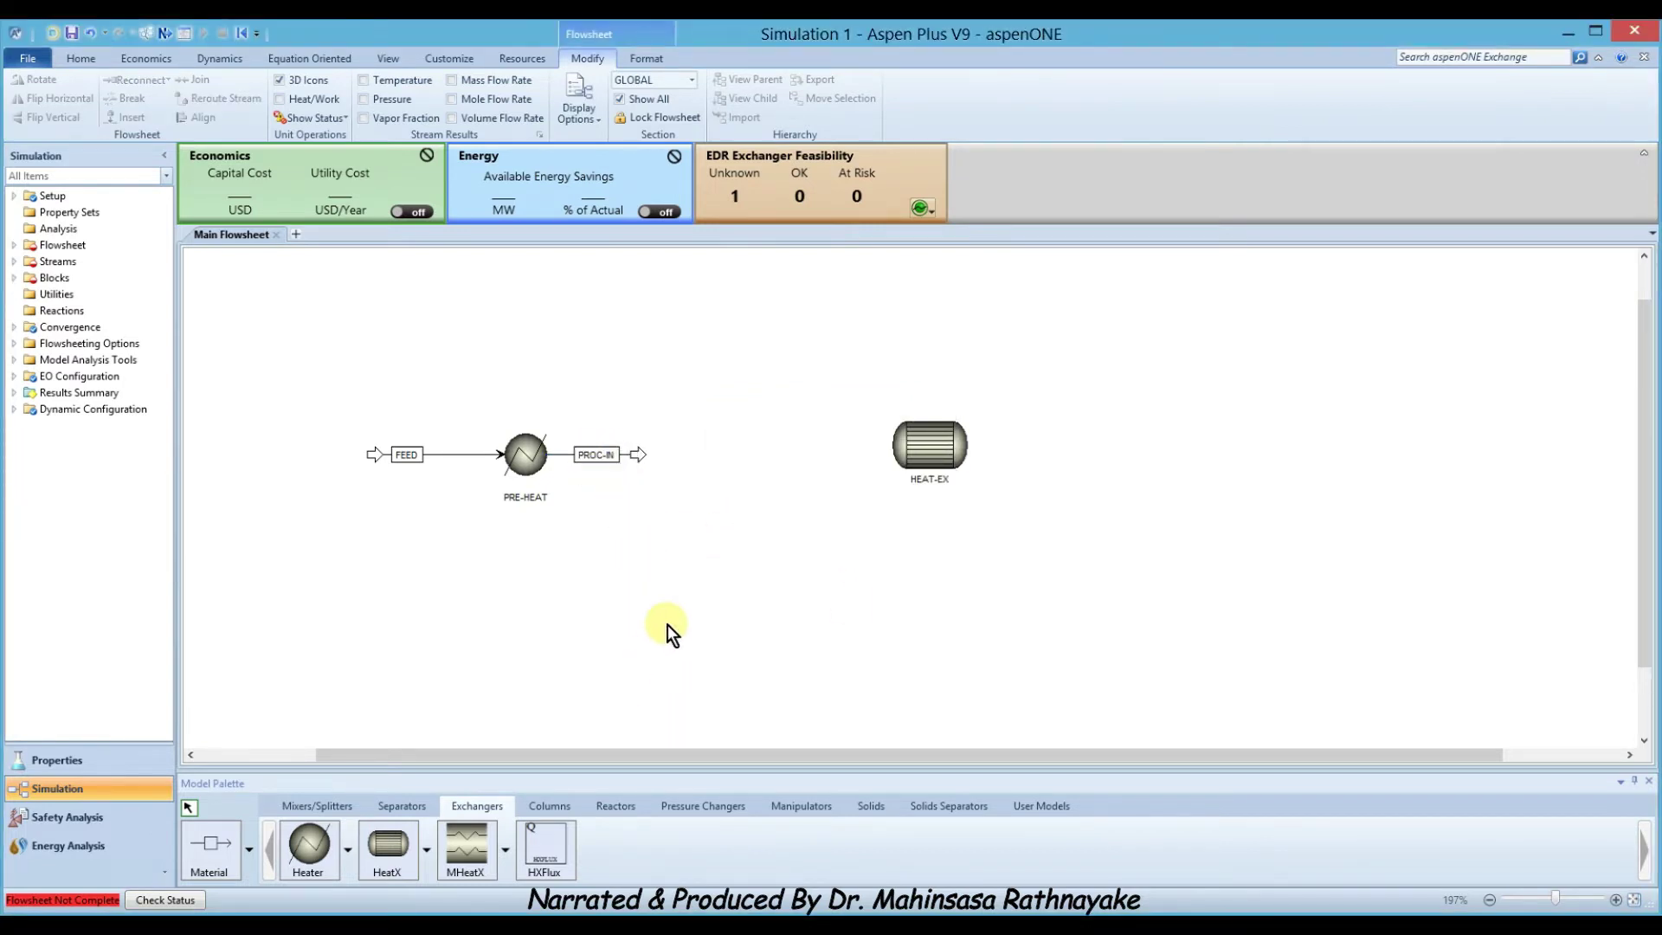
# Draw a material stream into the lower inlet of the HEAT-EX block and move the block label clear of the stream line.
pyautogui.click(210, 844)
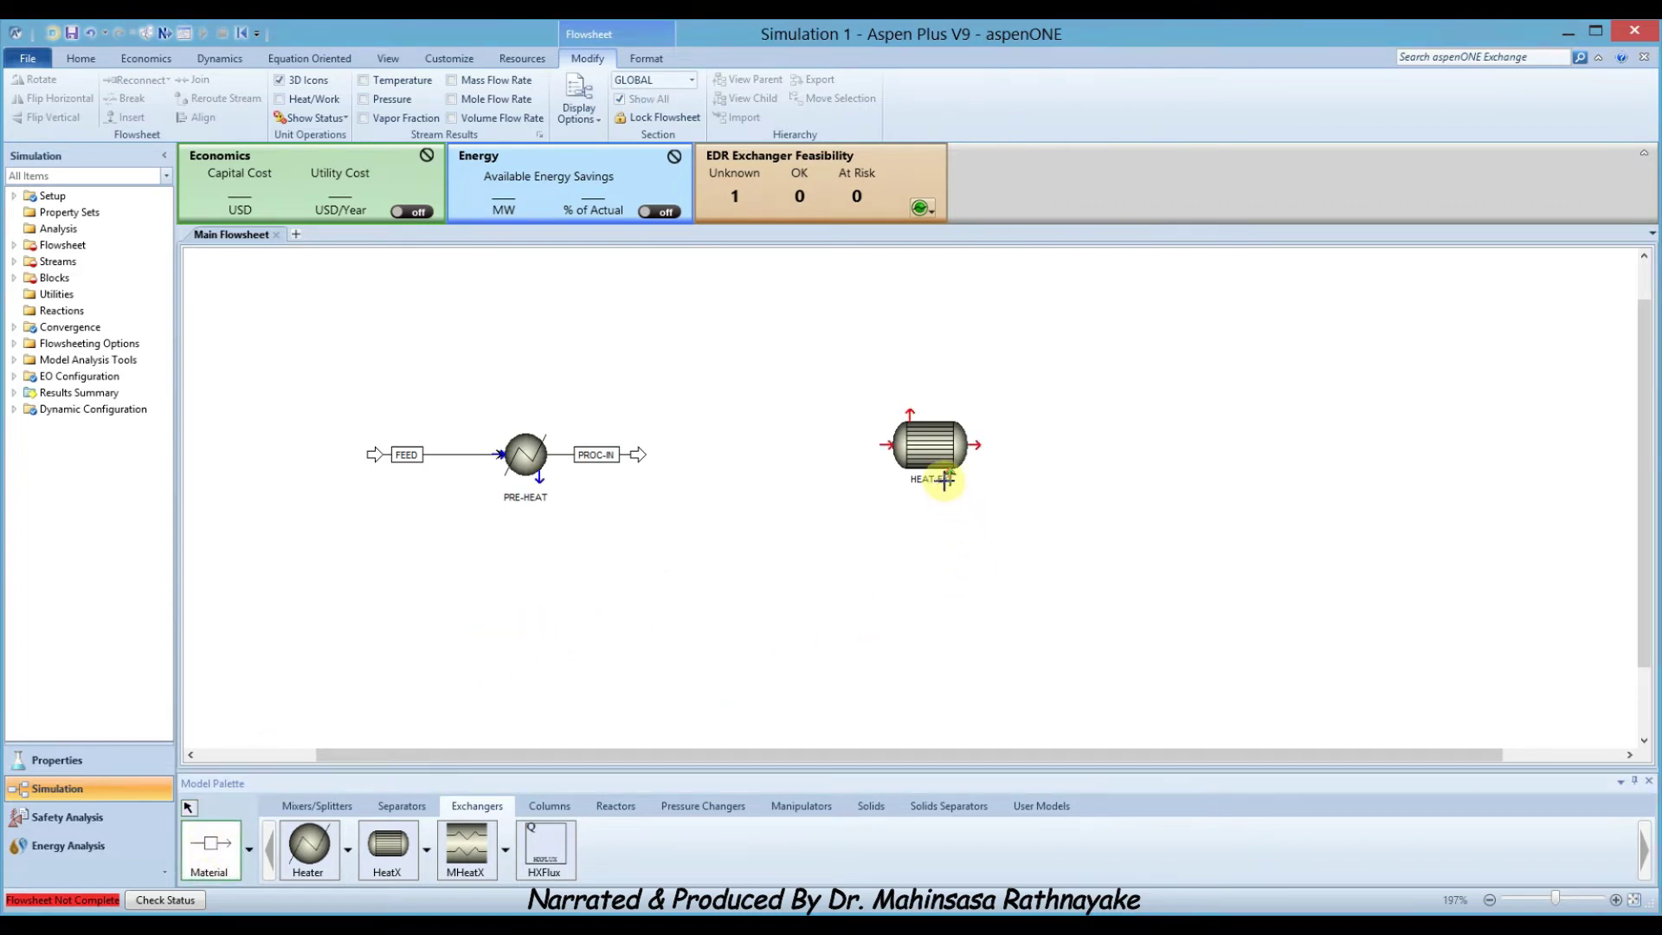
pyautogui.click(949, 478)
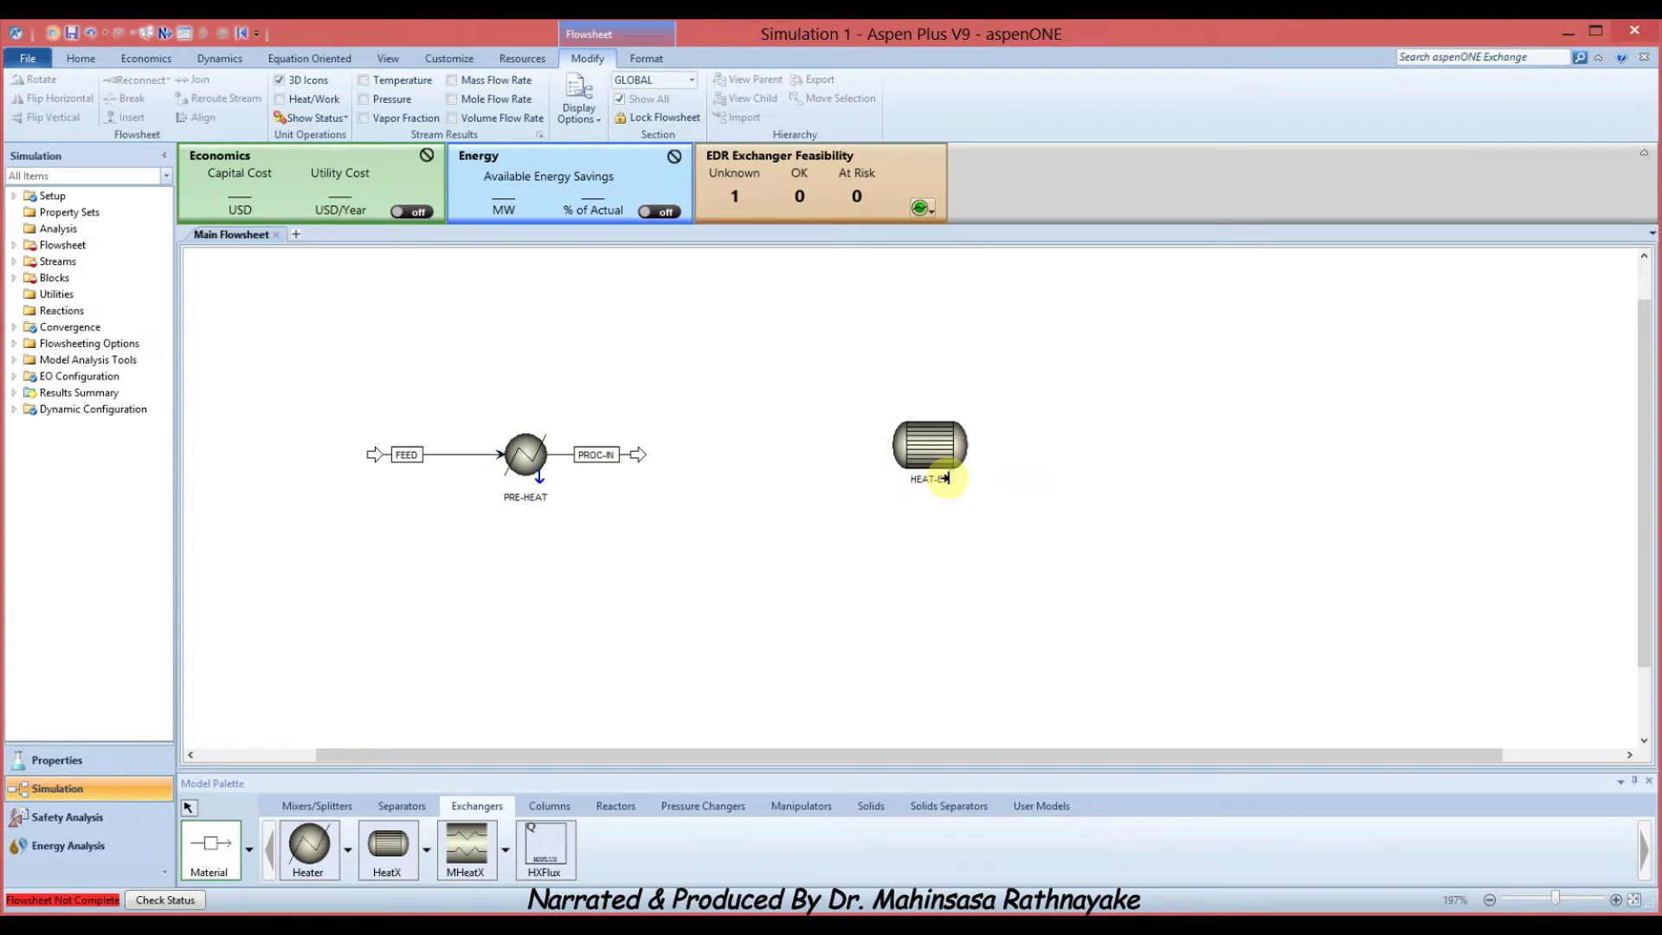
pyautogui.click(854, 565)
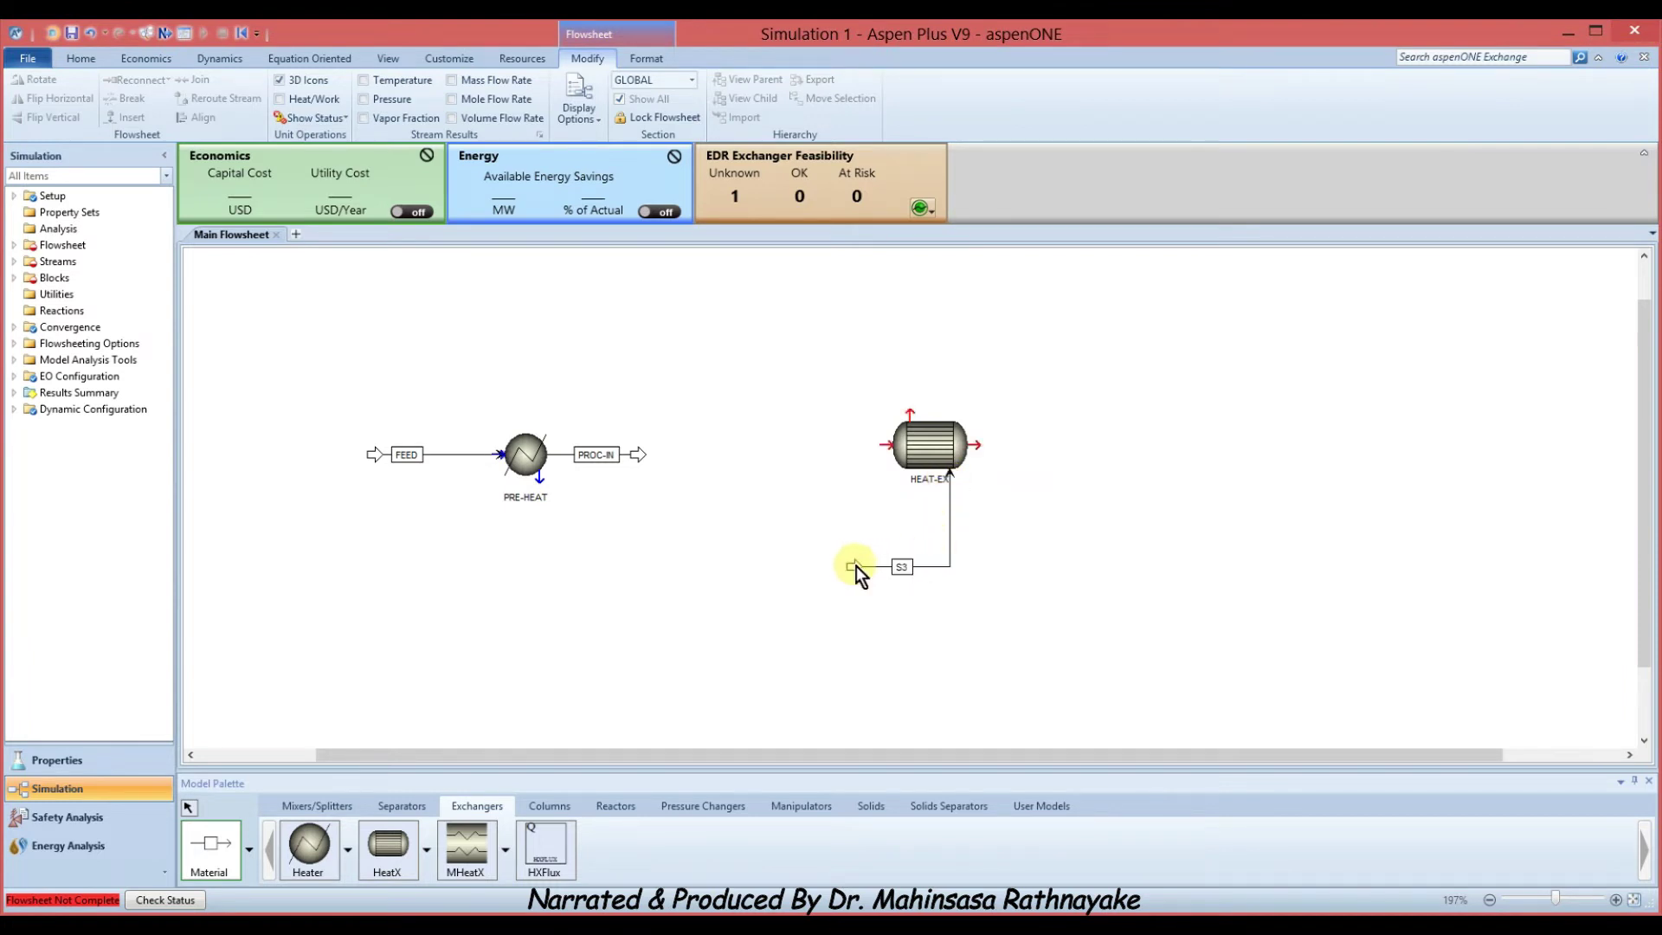
pyautogui.rightClick(1013, 543)
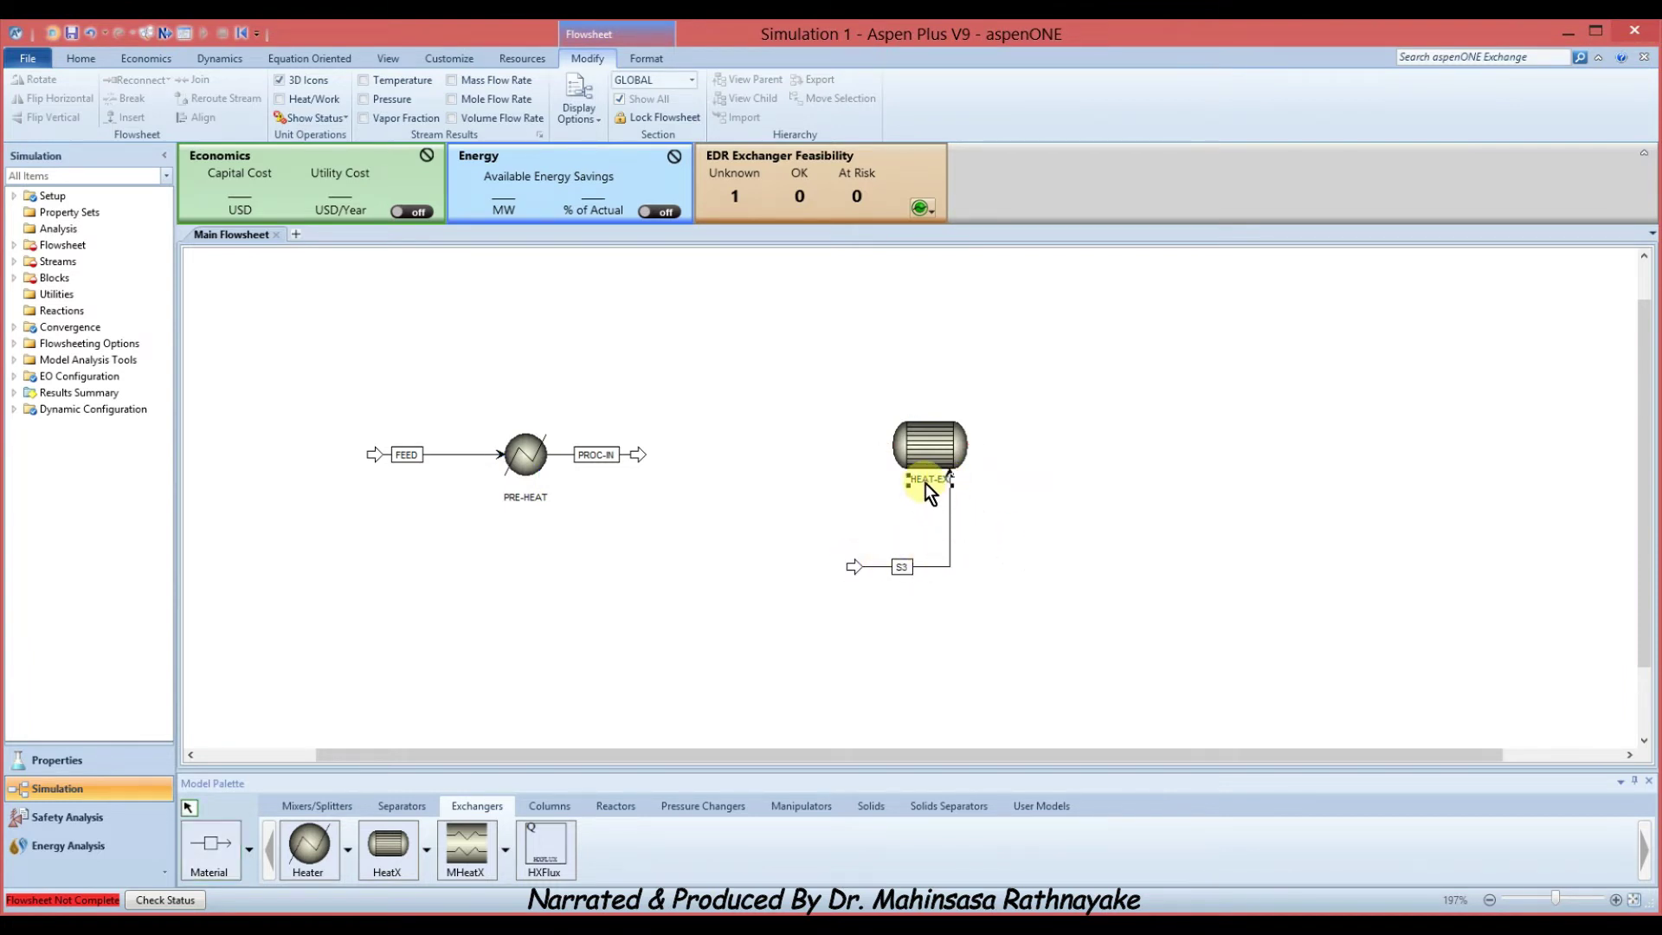
pyautogui.moveTo(926, 484); pyautogui.dragTo(907, 496)
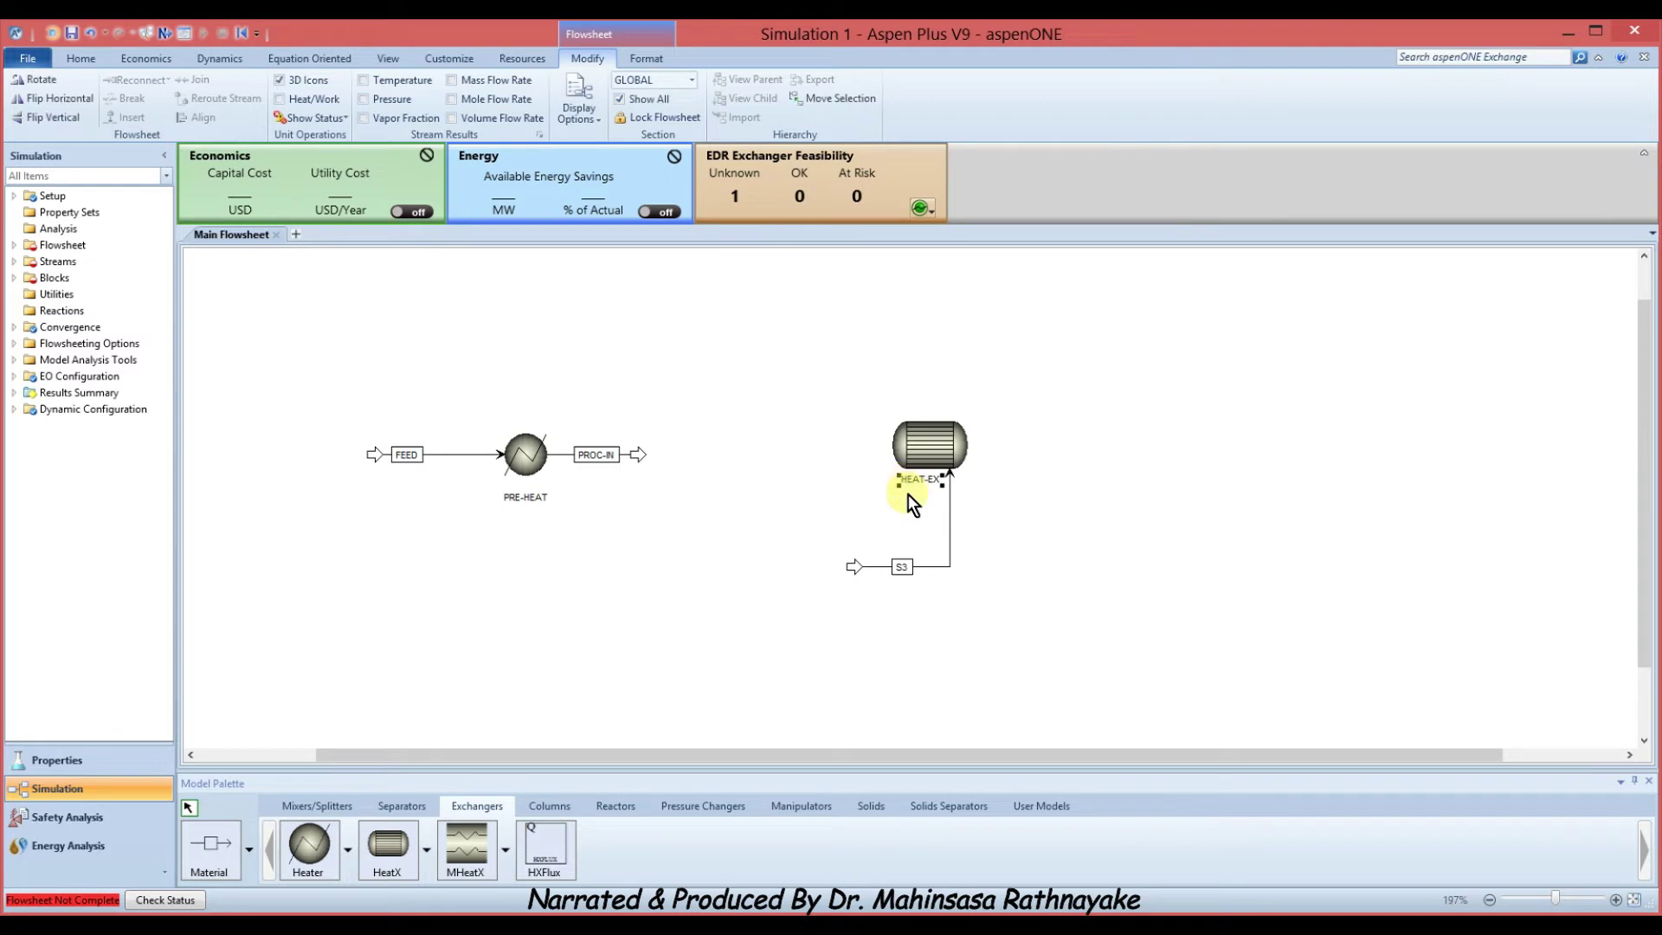
# Rename the stream entering the lower inlet of the HEAT-EX block PROC-OUT.
pyautogui.rightClick(901, 566)
pyautogui.click(973, 424)
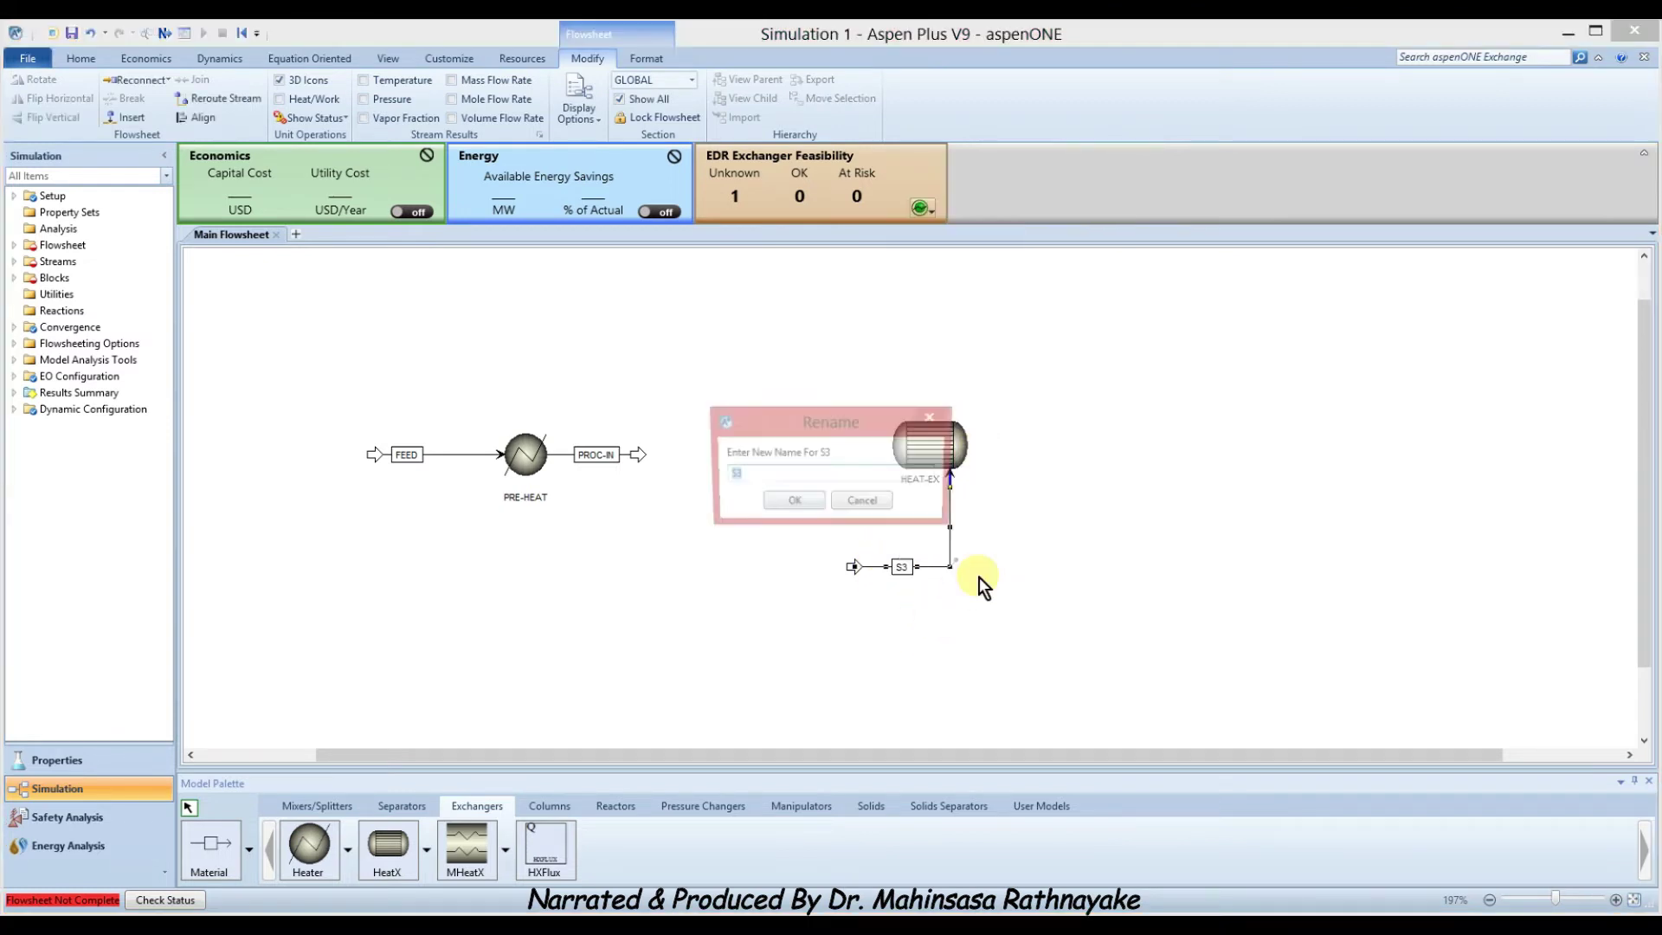
pyautogui.write('PRO')
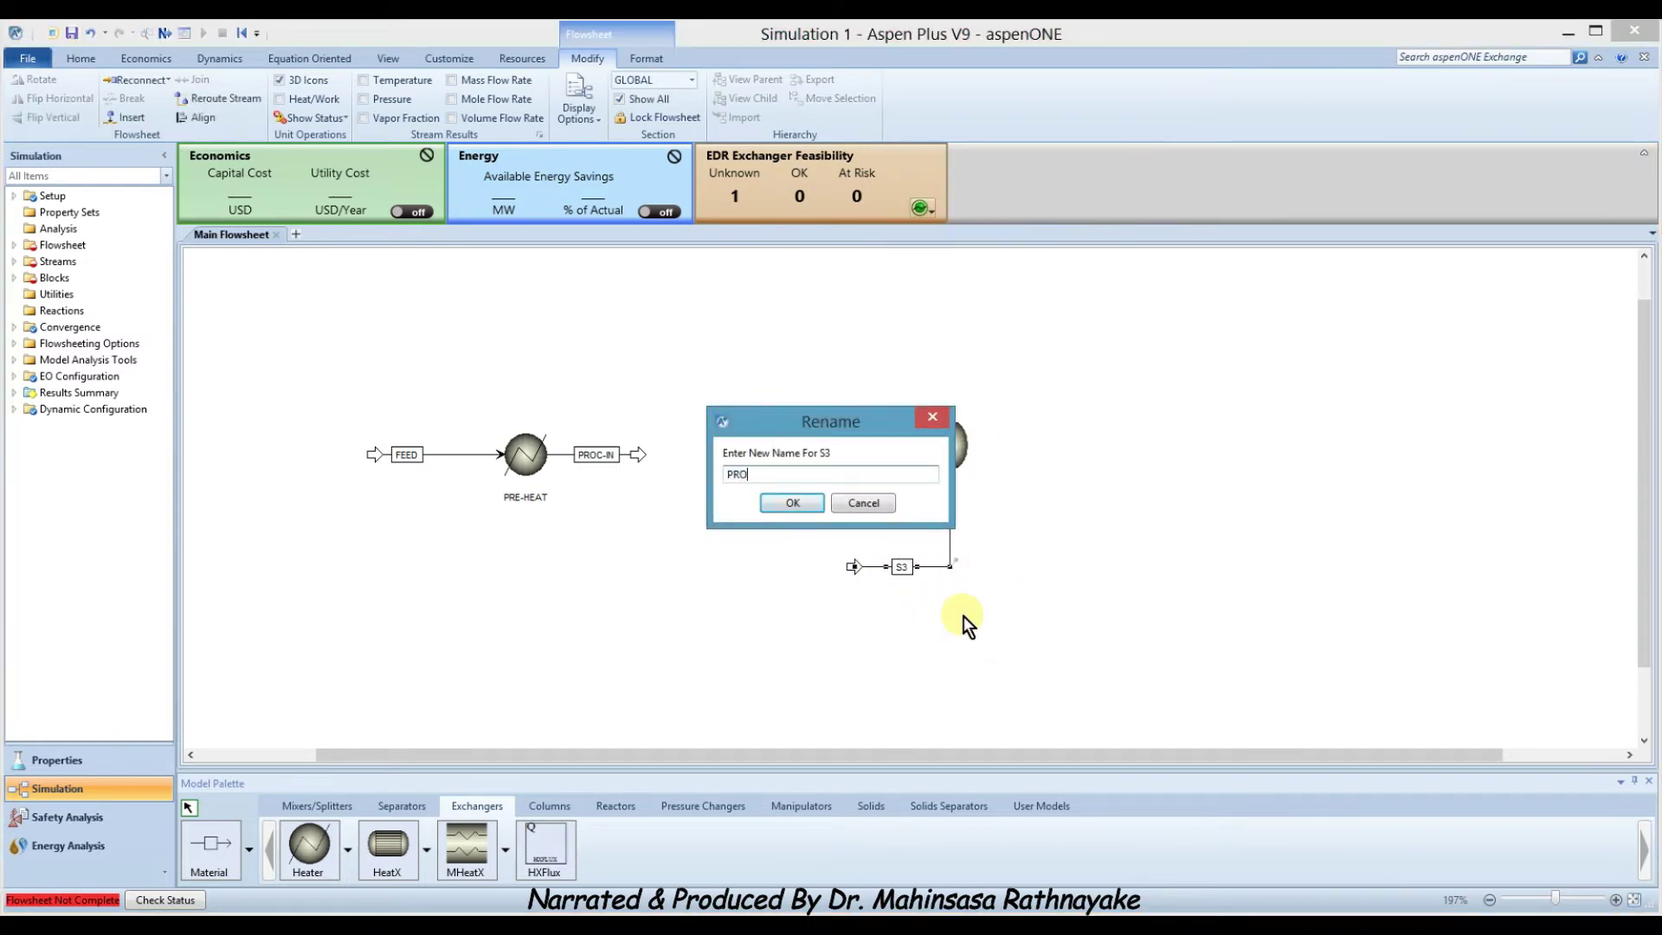
pyautogui.write('C-OUT')
pyautogui.click(784, 504)
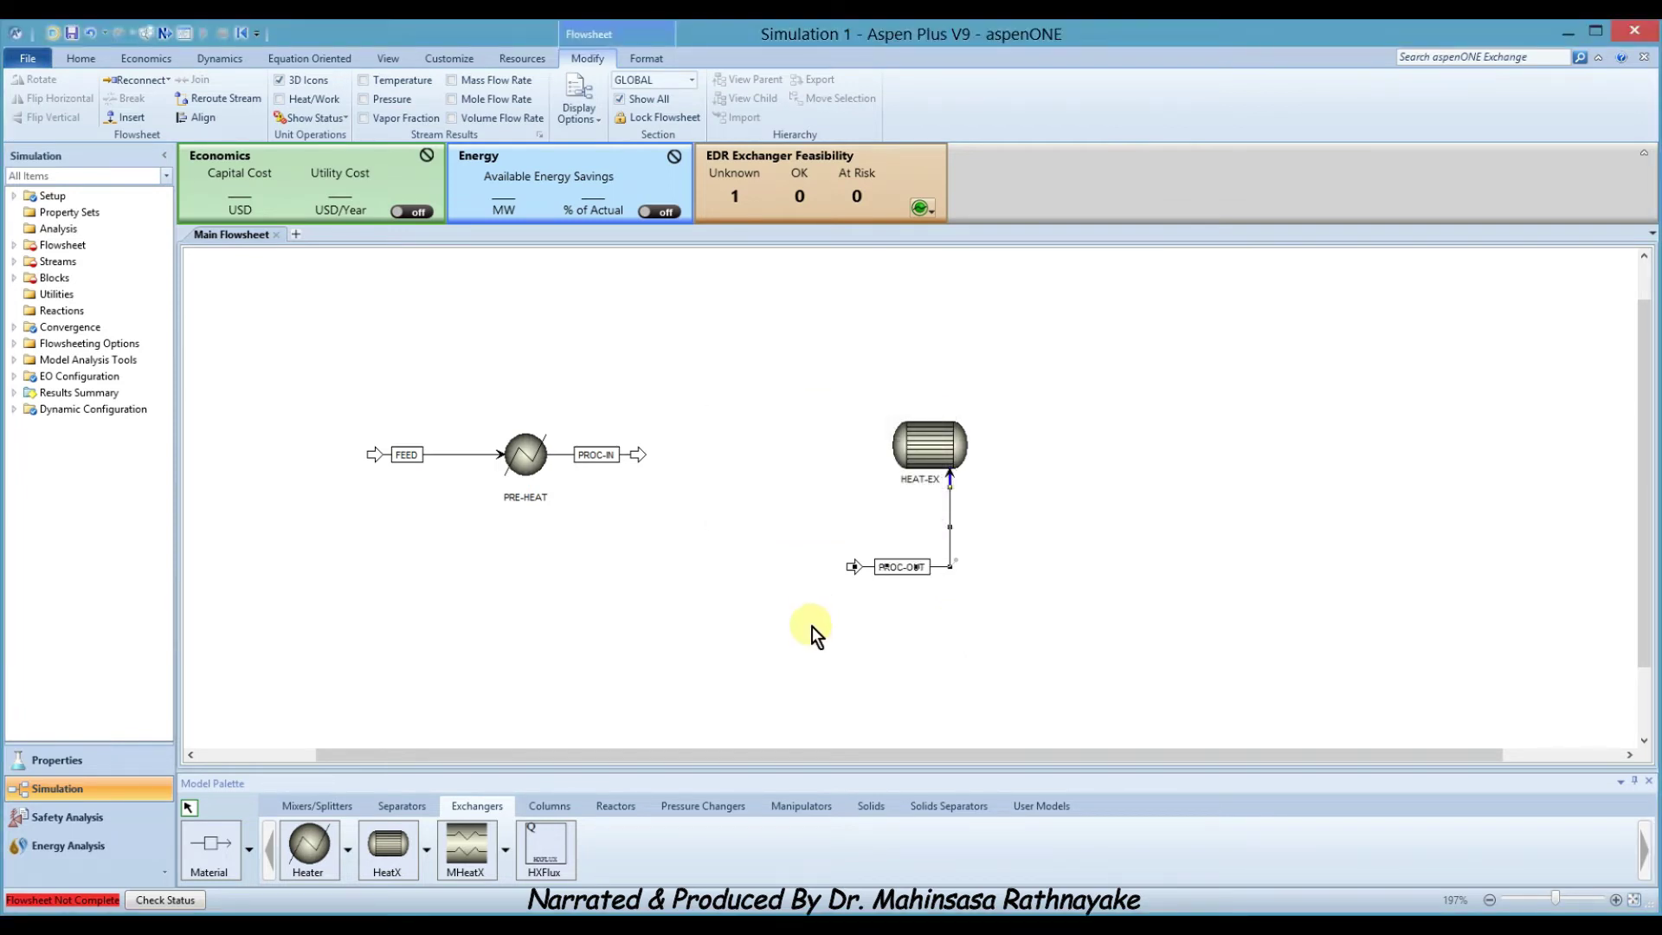
# Draw a material stream out of the upper outlet of the HEAT-EX block and shift its label closer to the block.
pyautogui.click(209, 844)
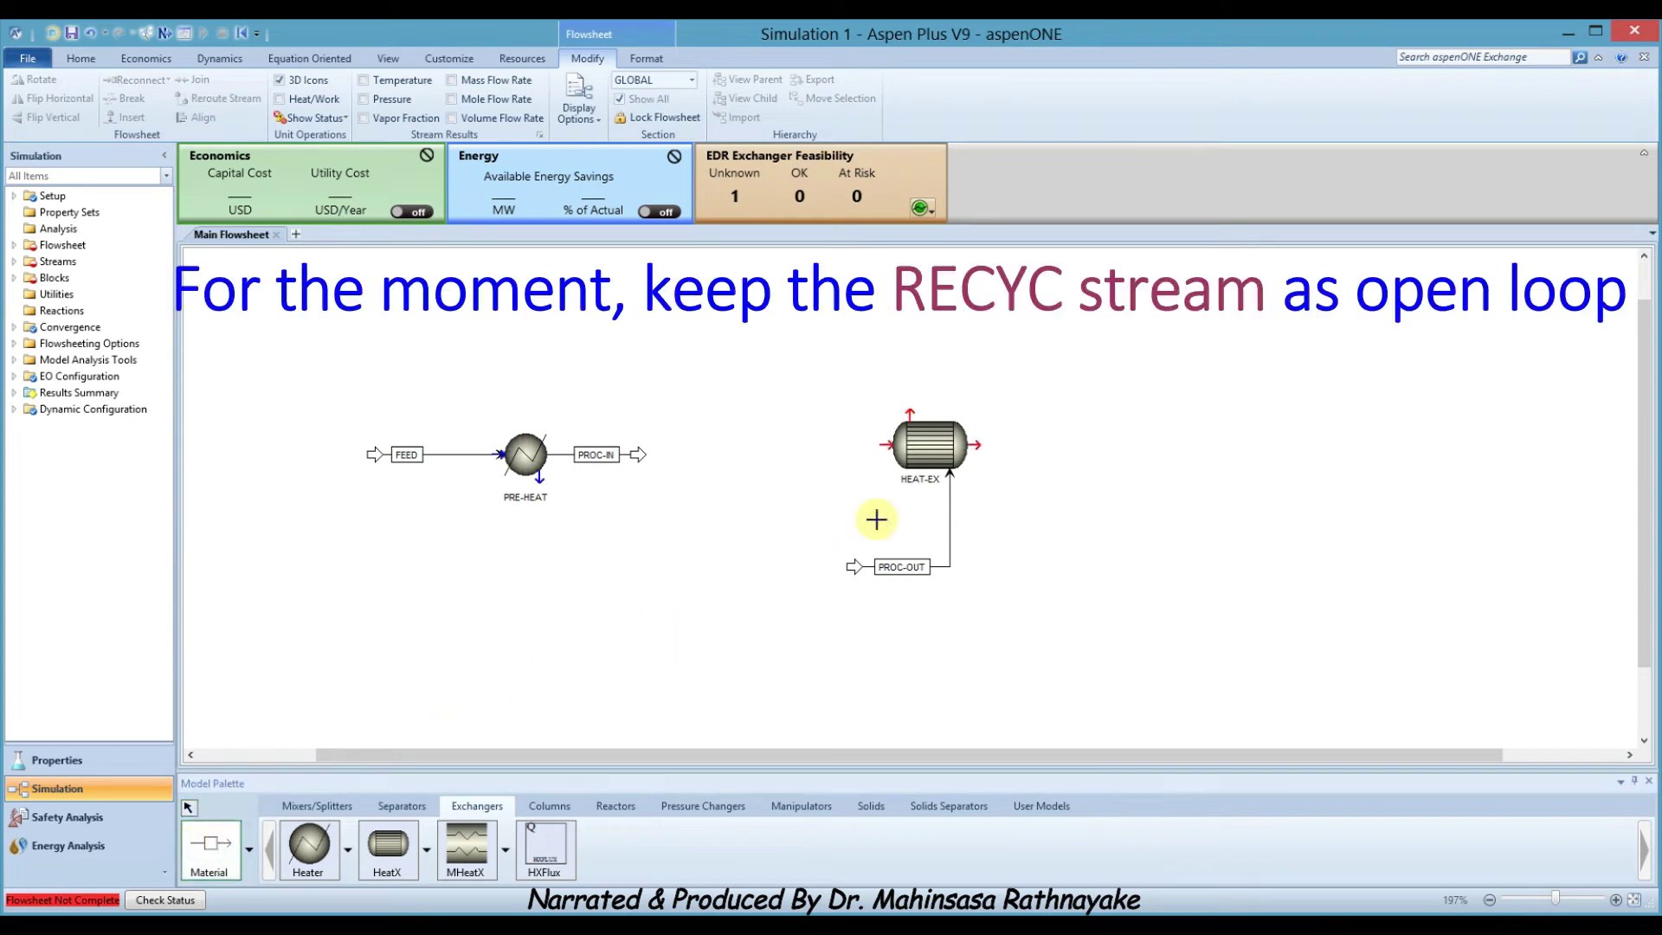
pyautogui.click(907, 409)
pyautogui.click(911, 314)
pyautogui.moveTo(905, 353); pyautogui.dragTo(905, 362)
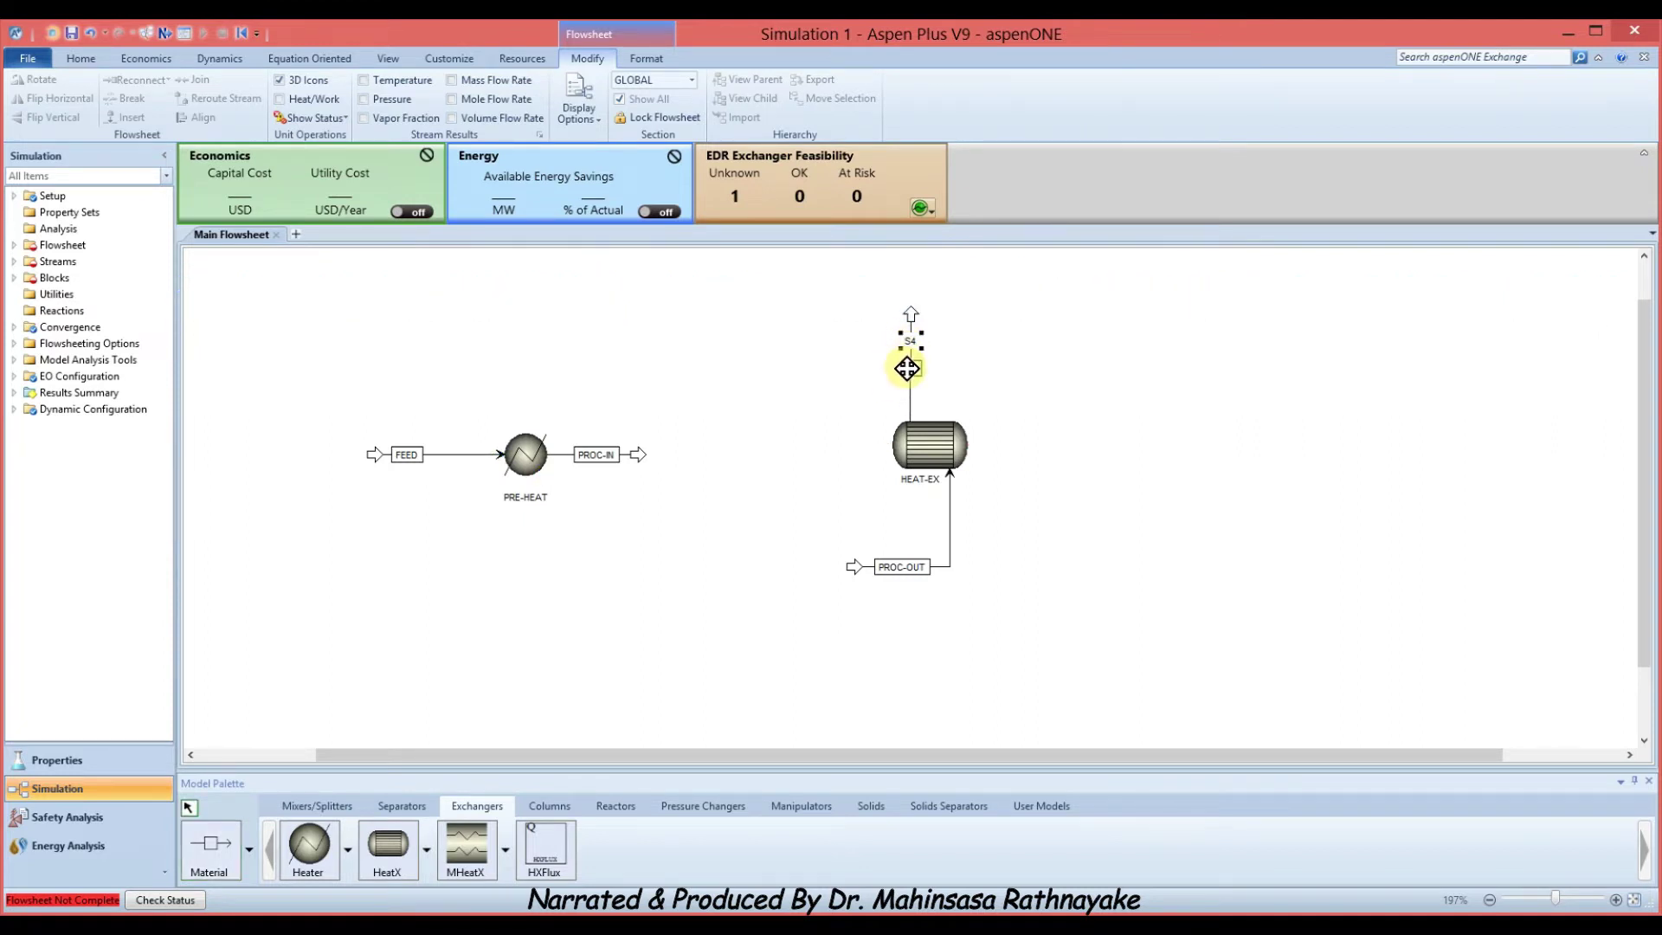
# Rename the upper outlet stream of the HEAT-EX block RECYC.
pyautogui.rightClick(908, 369)
pyautogui.click(959, 629)
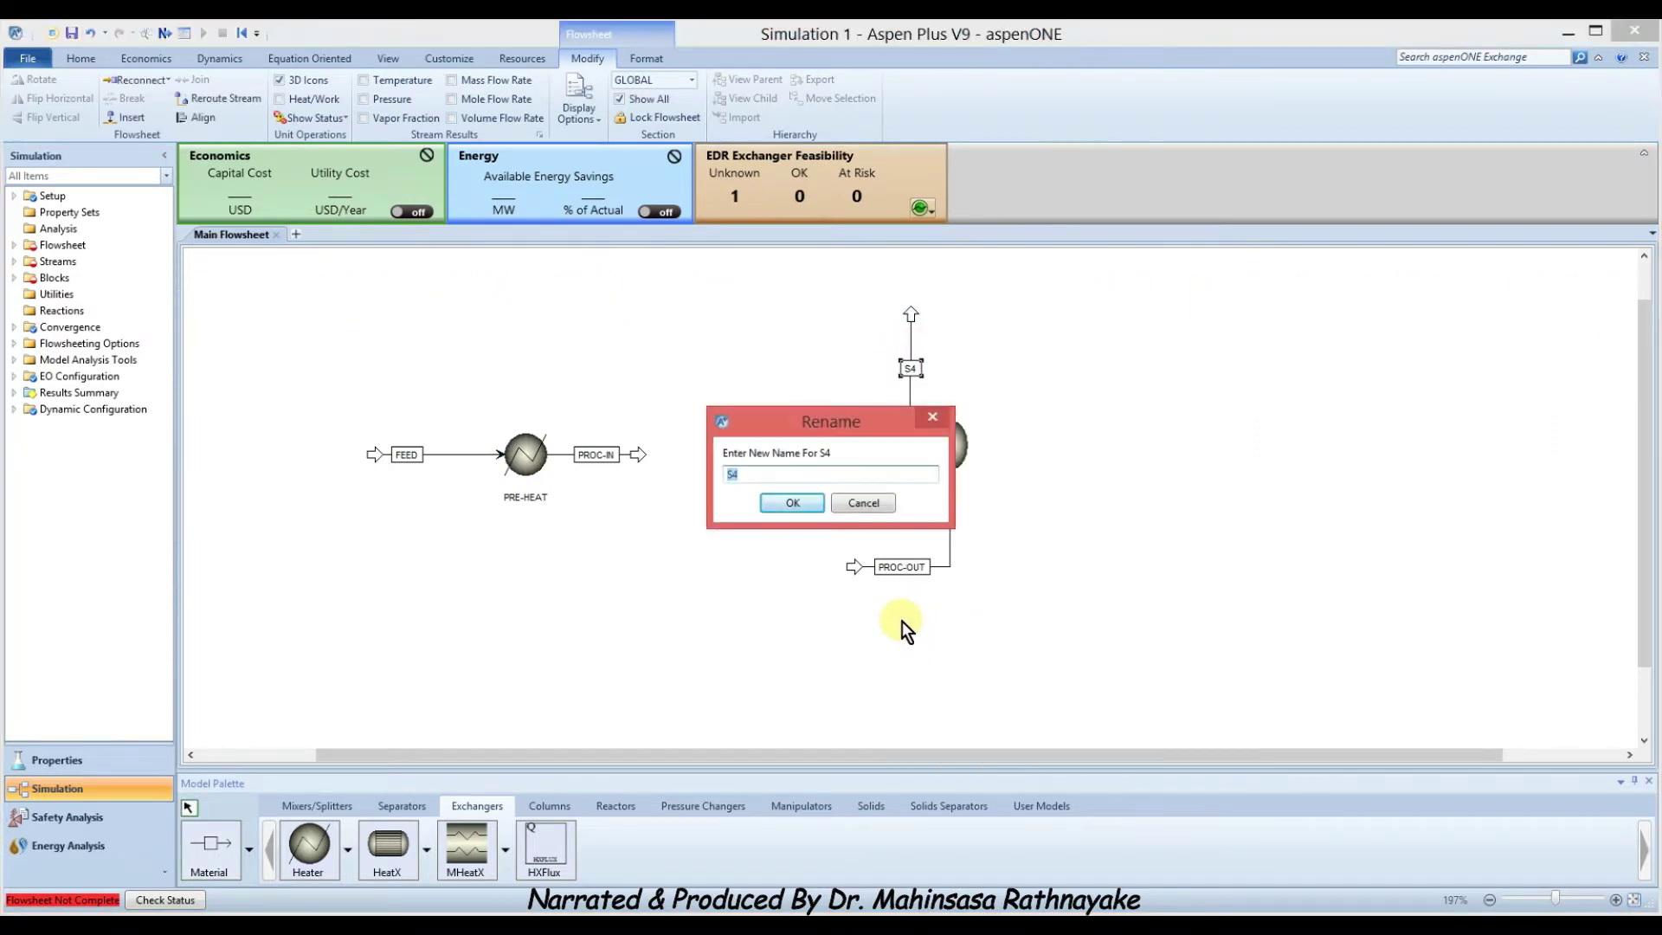
pyautogui.write('RECYC')
pyautogui.click(778, 503)
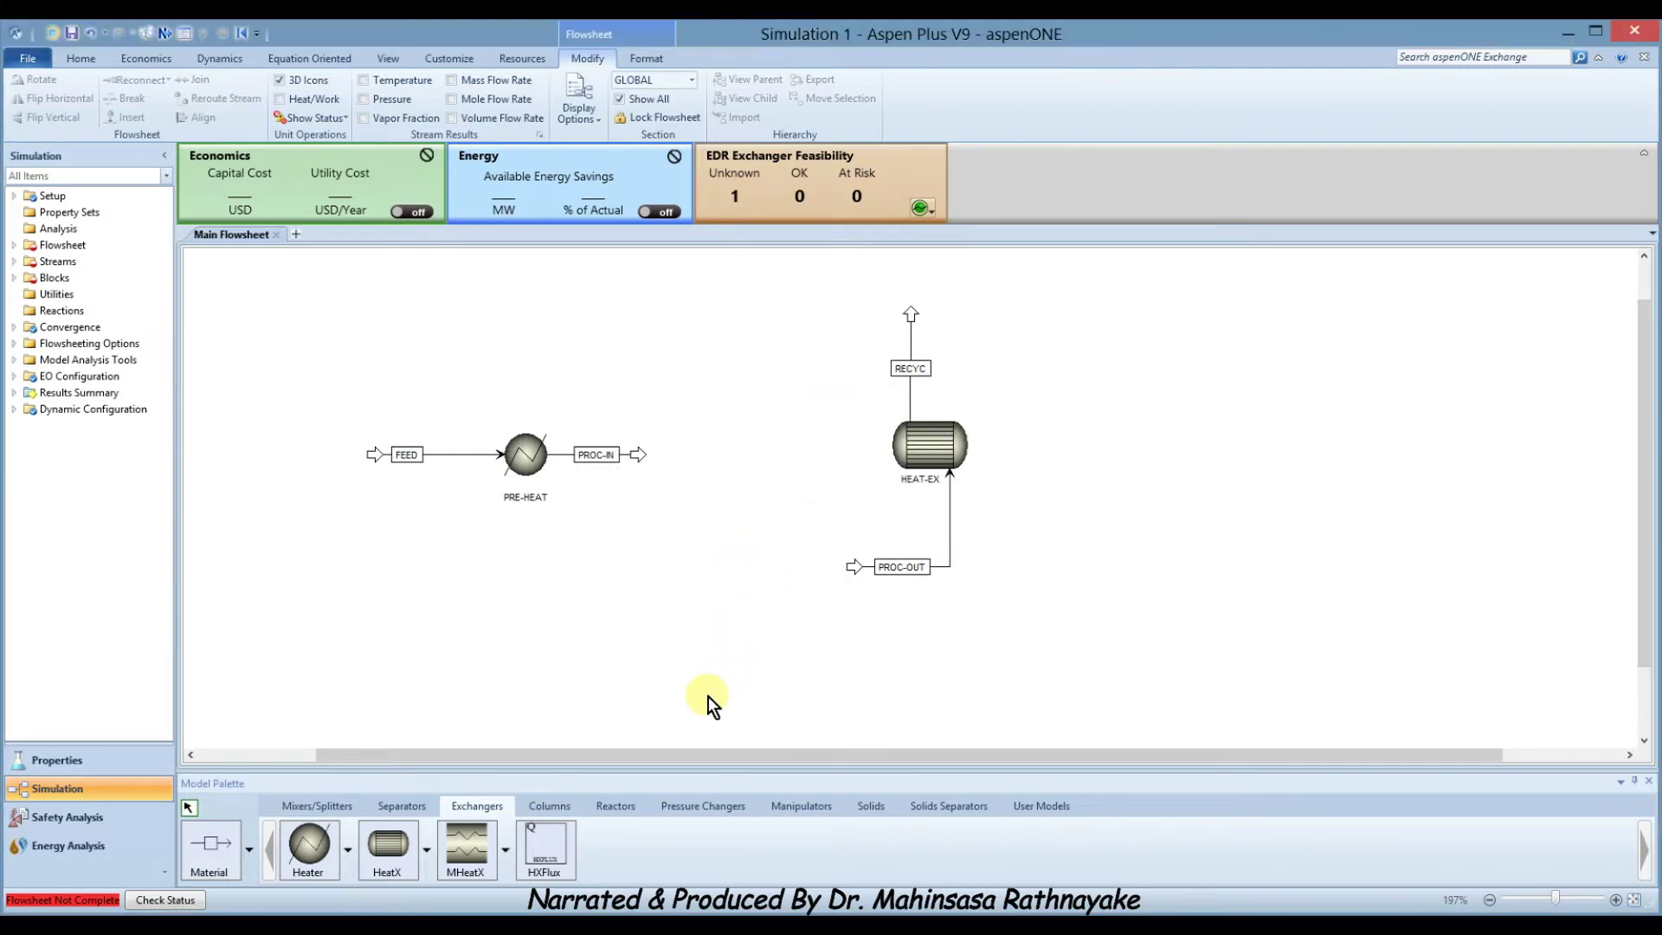
# Draw one material stream into the cold inlet of the HEAT-EX block and another out of its cold outlet.
pyautogui.click(210, 844)
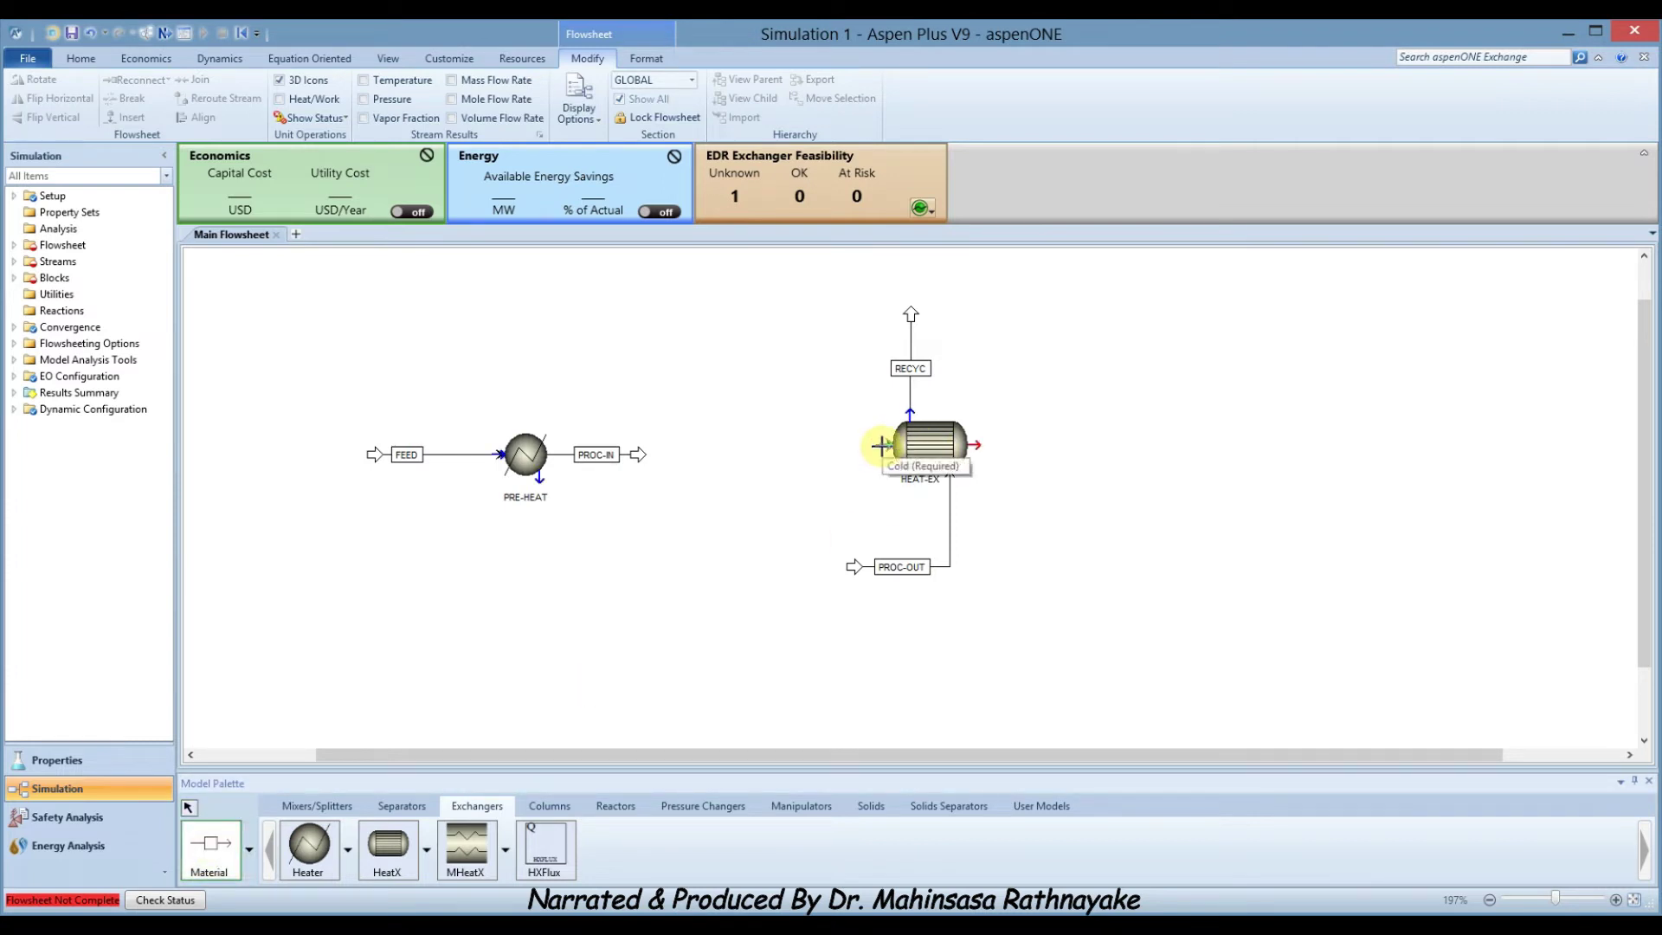
pyautogui.click(881, 445)
pyautogui.click(807, 445)
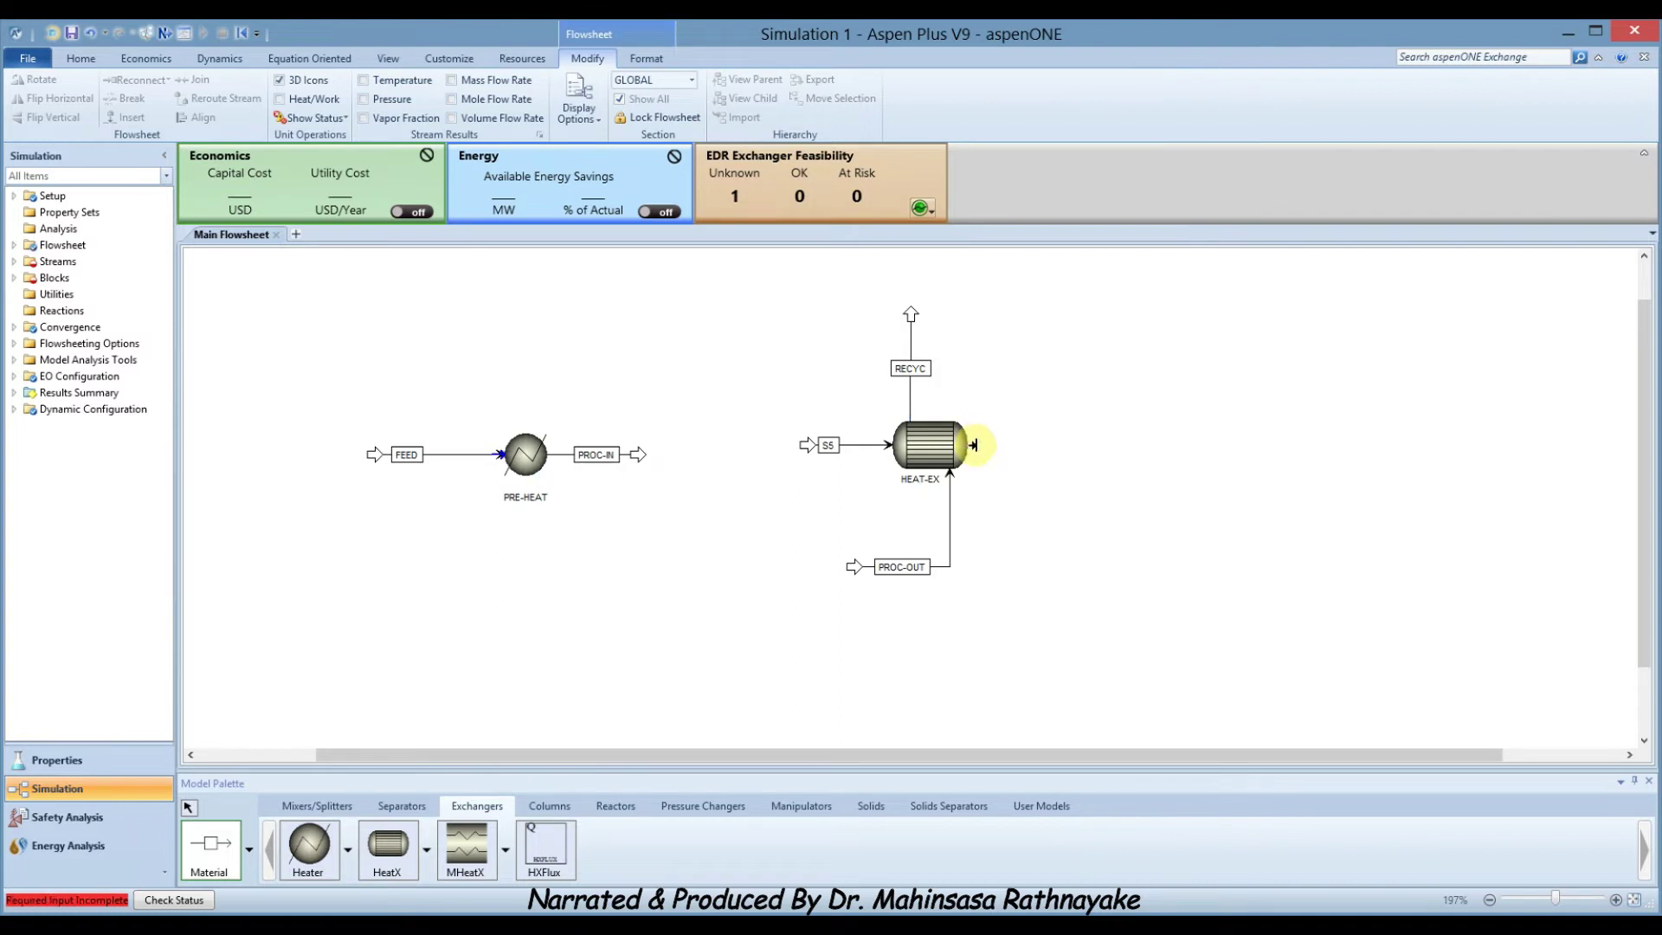
pyautogui.click(974, 445)
pyautogui.click(1076, 445)
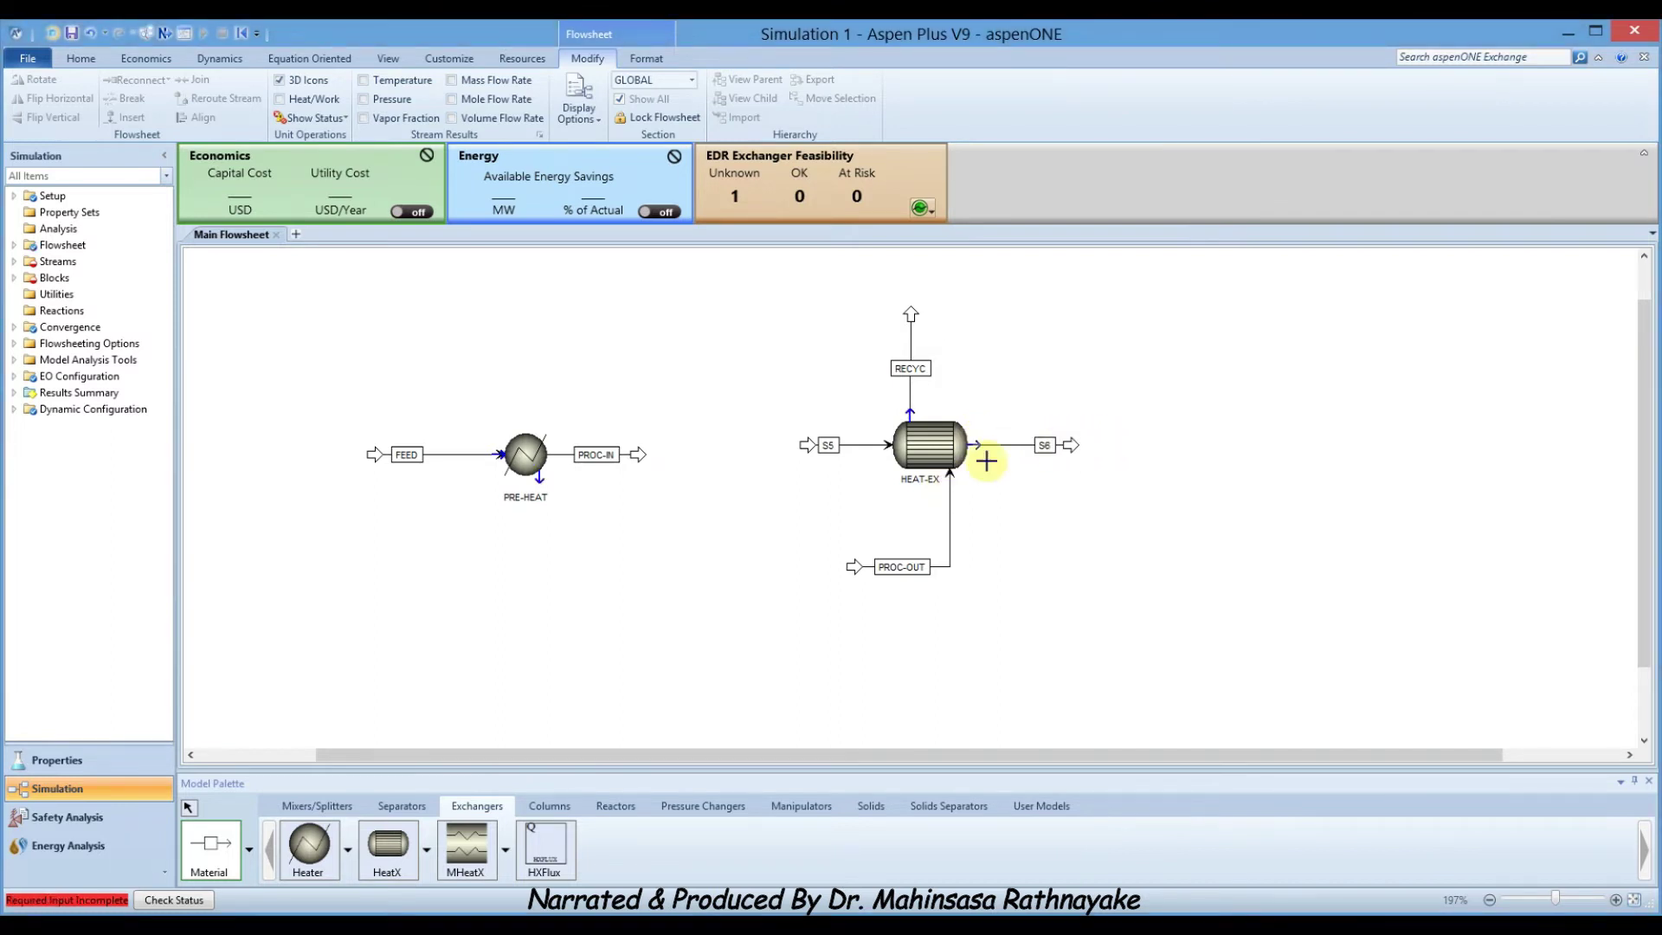
pyautogui.press('Escape')
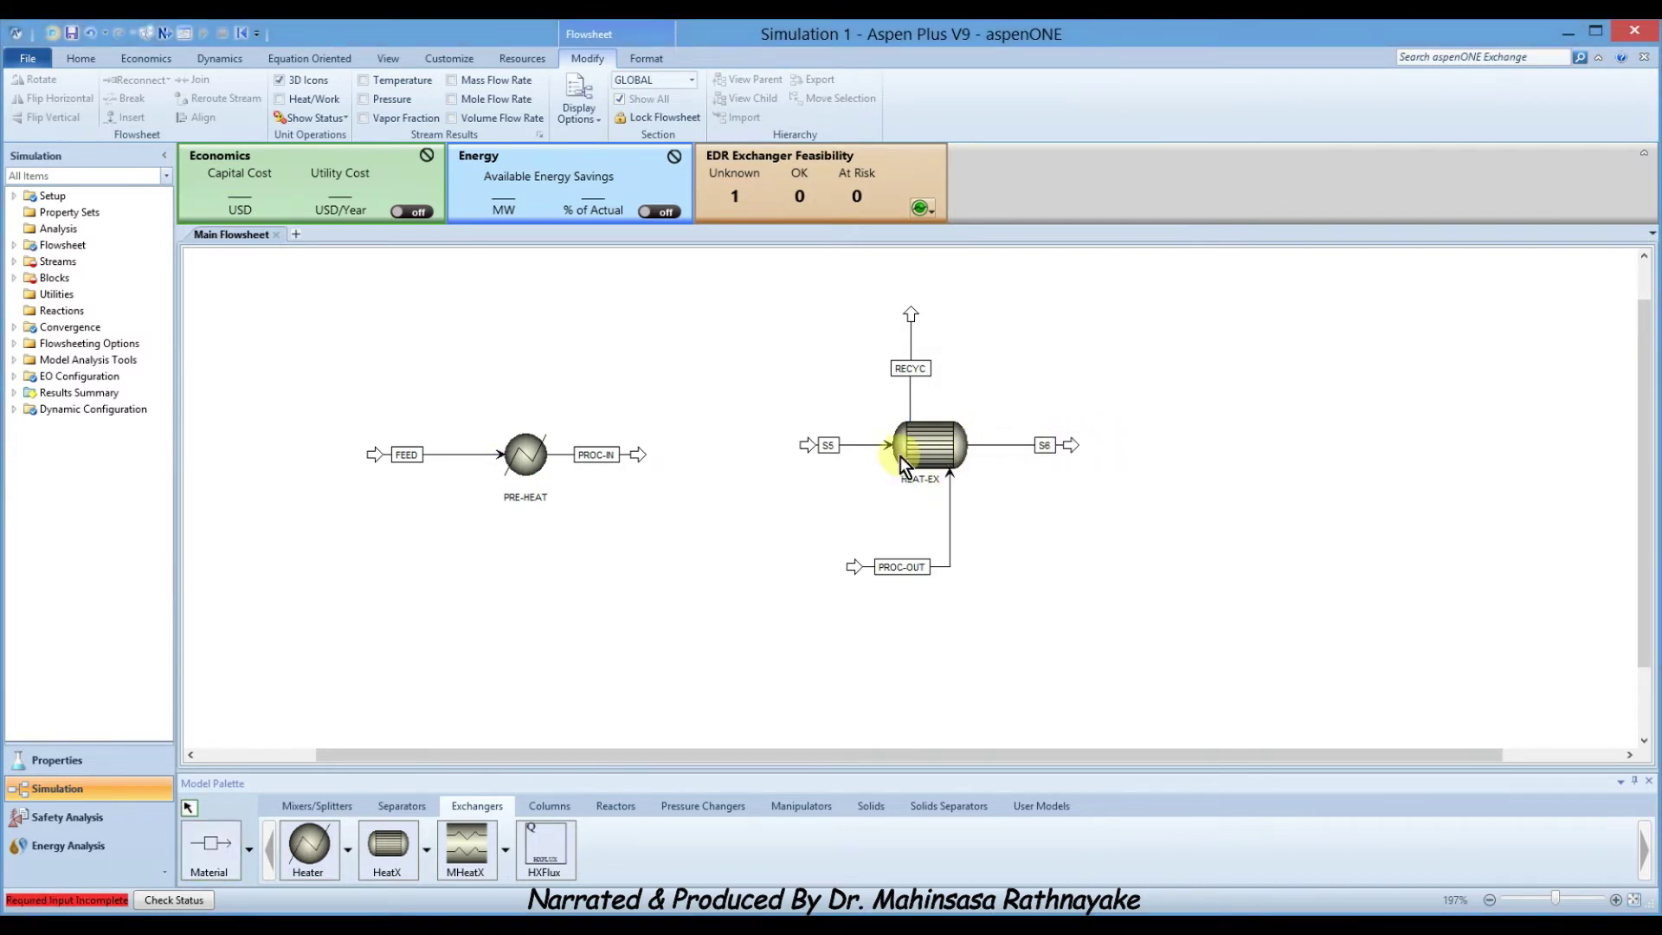
# Rename the cold inlet stream of the HEAT-EX block COLD-IN.
pyautogui.rightClick(845, 448)
pyautogui.click(892, 708)
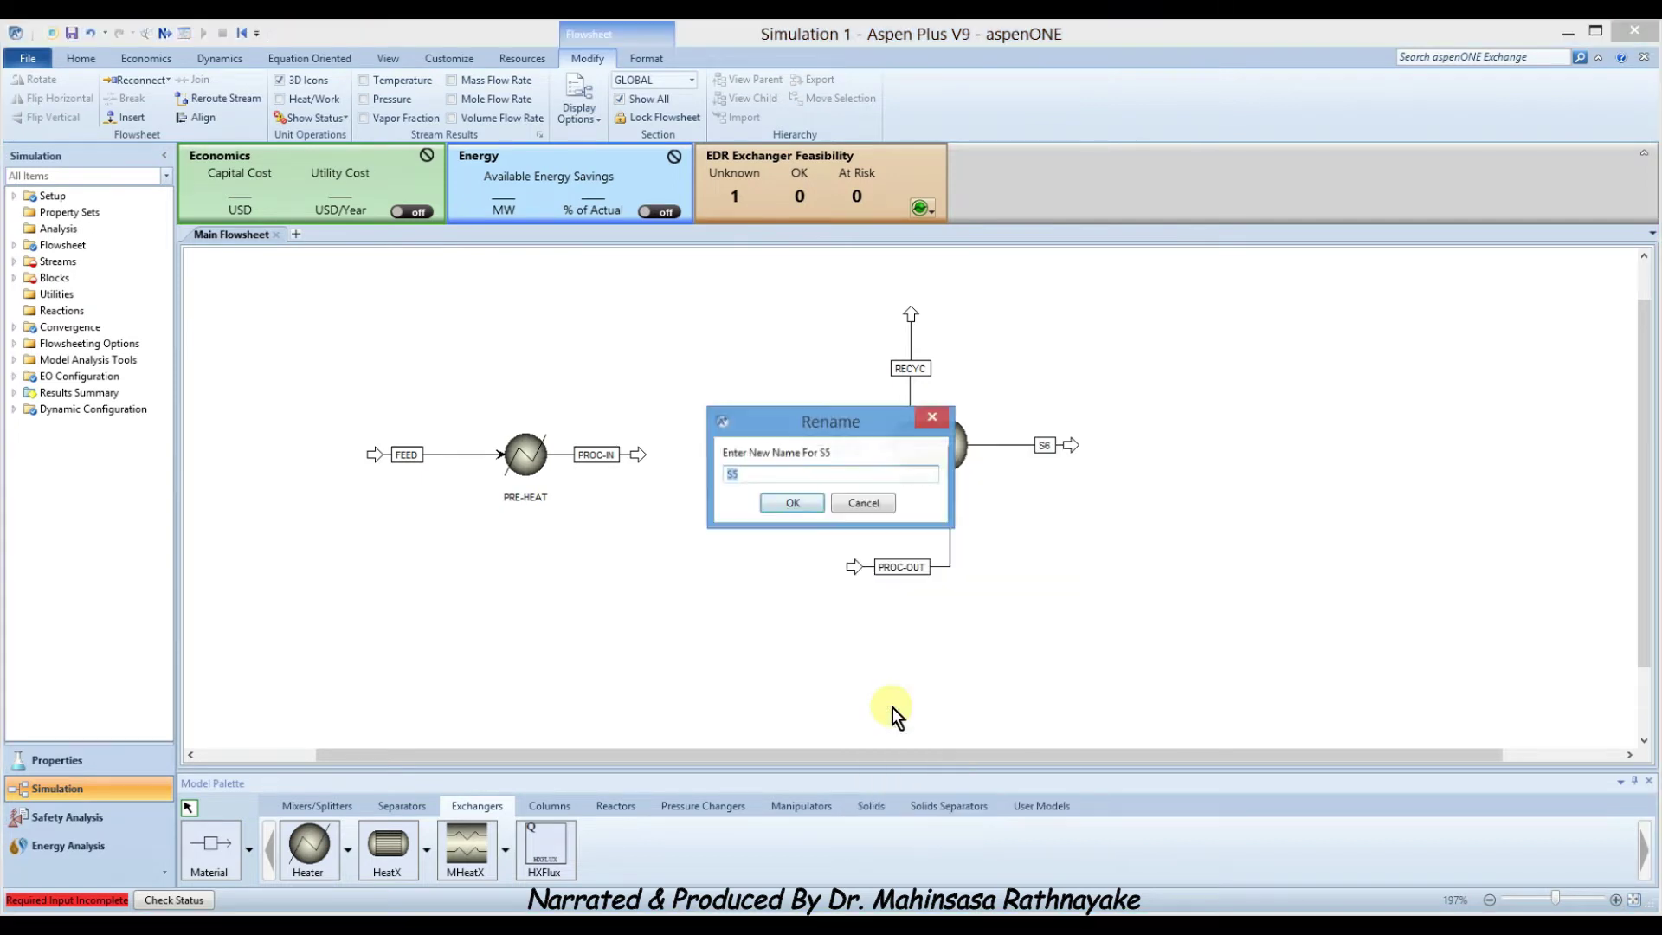
pyautogui.write('COL')
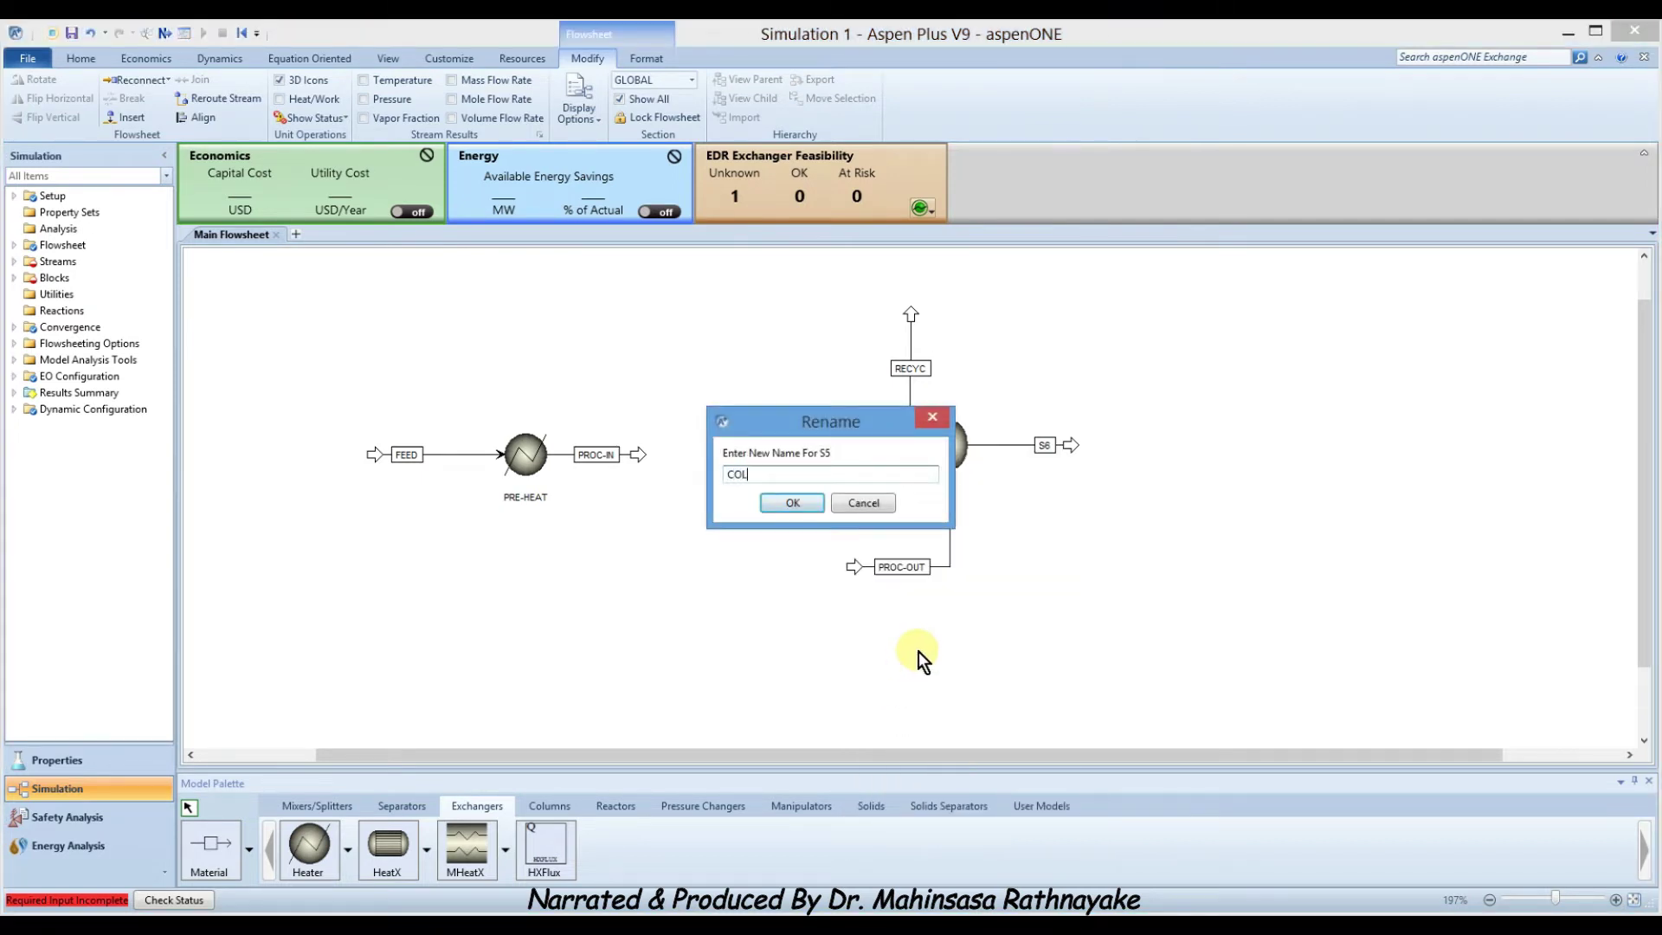
pyautogui.write('D-IN')
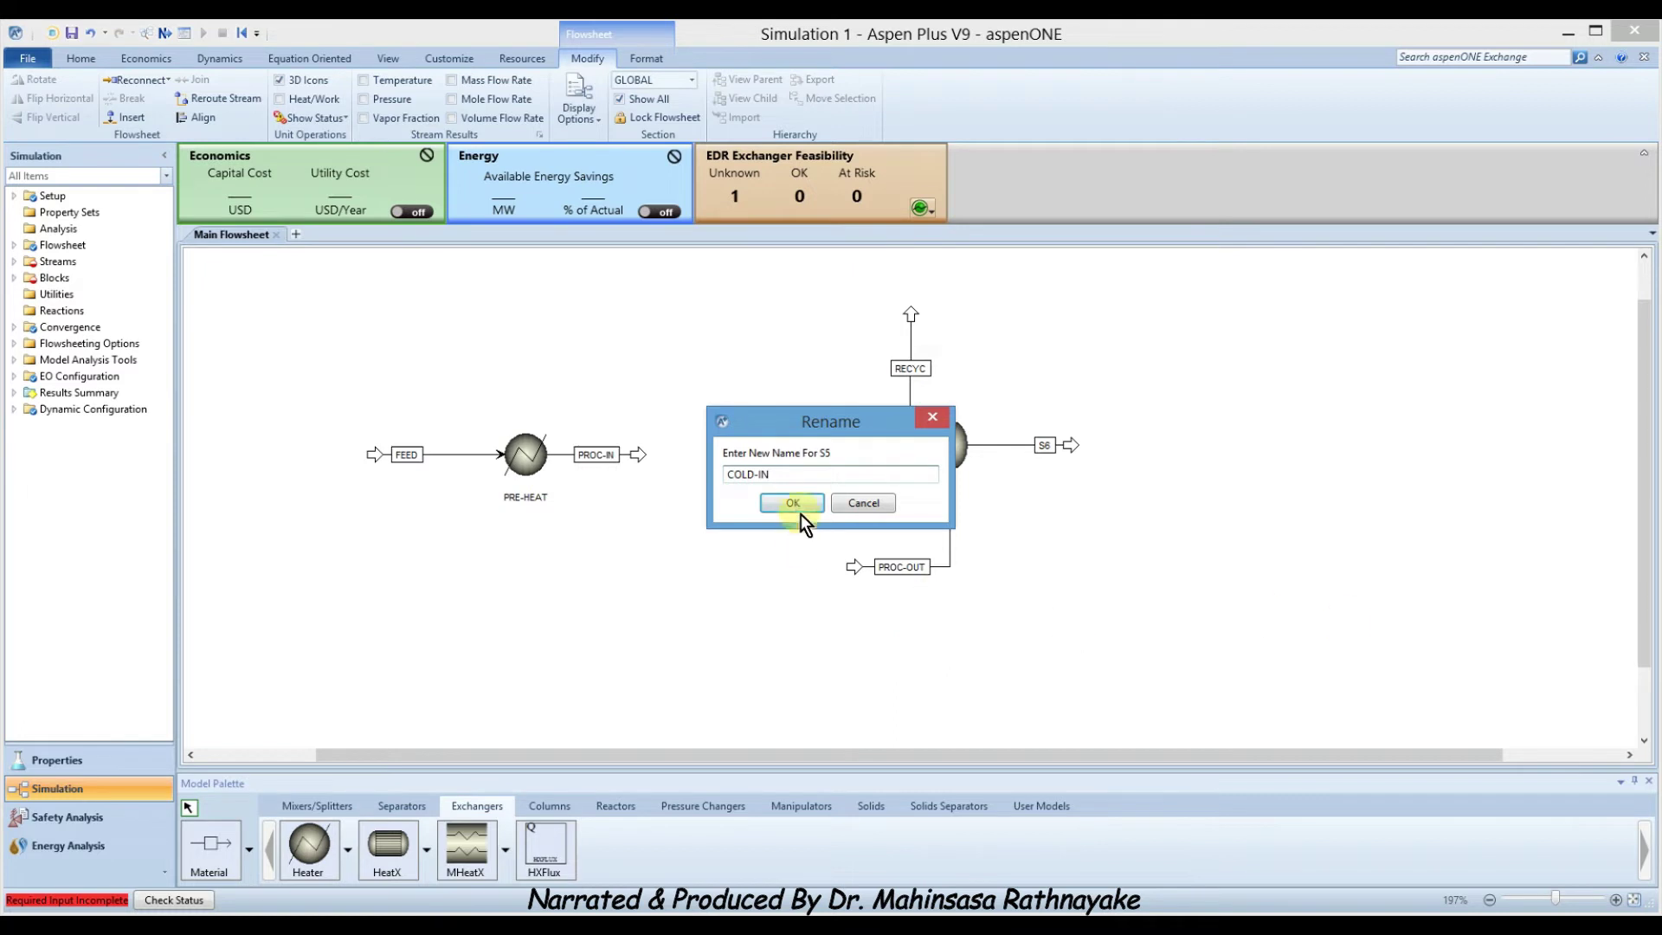
pyautogui.click(793, 505)
# Shift the label of the HEAT-EX block's cold outlet stream closer to the block and rename the stream COLD-OUT.
pyautogui.click(1022, 446)
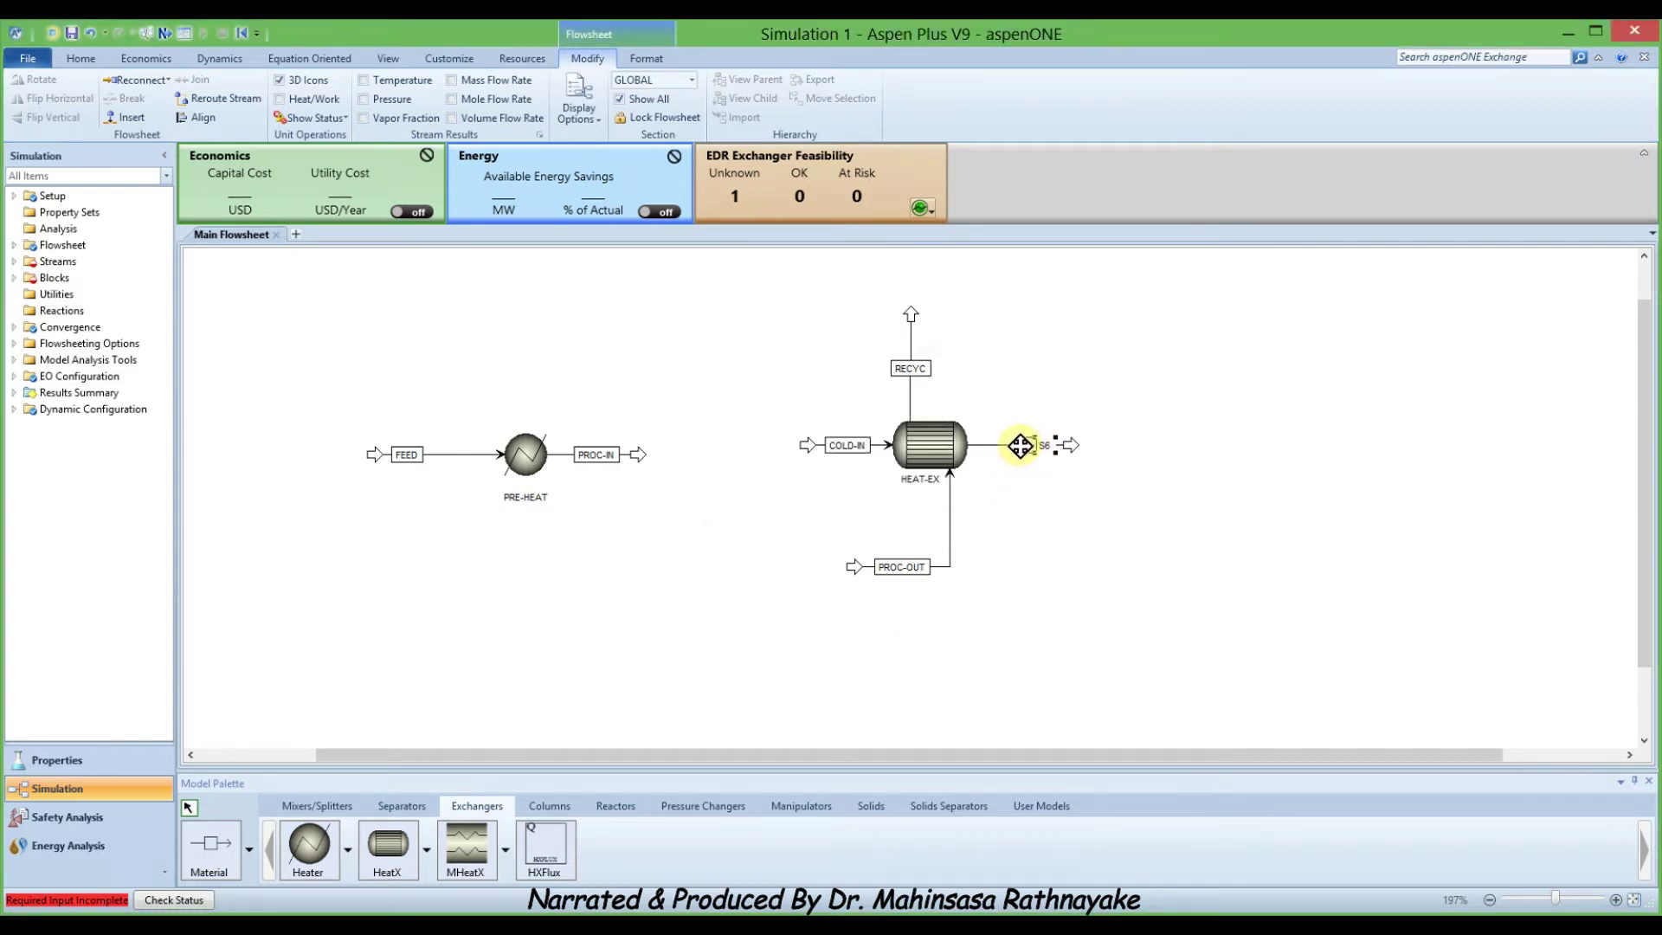
pyautogui.rightClick(1021, 445)
pyautogui.click(1094, 712)
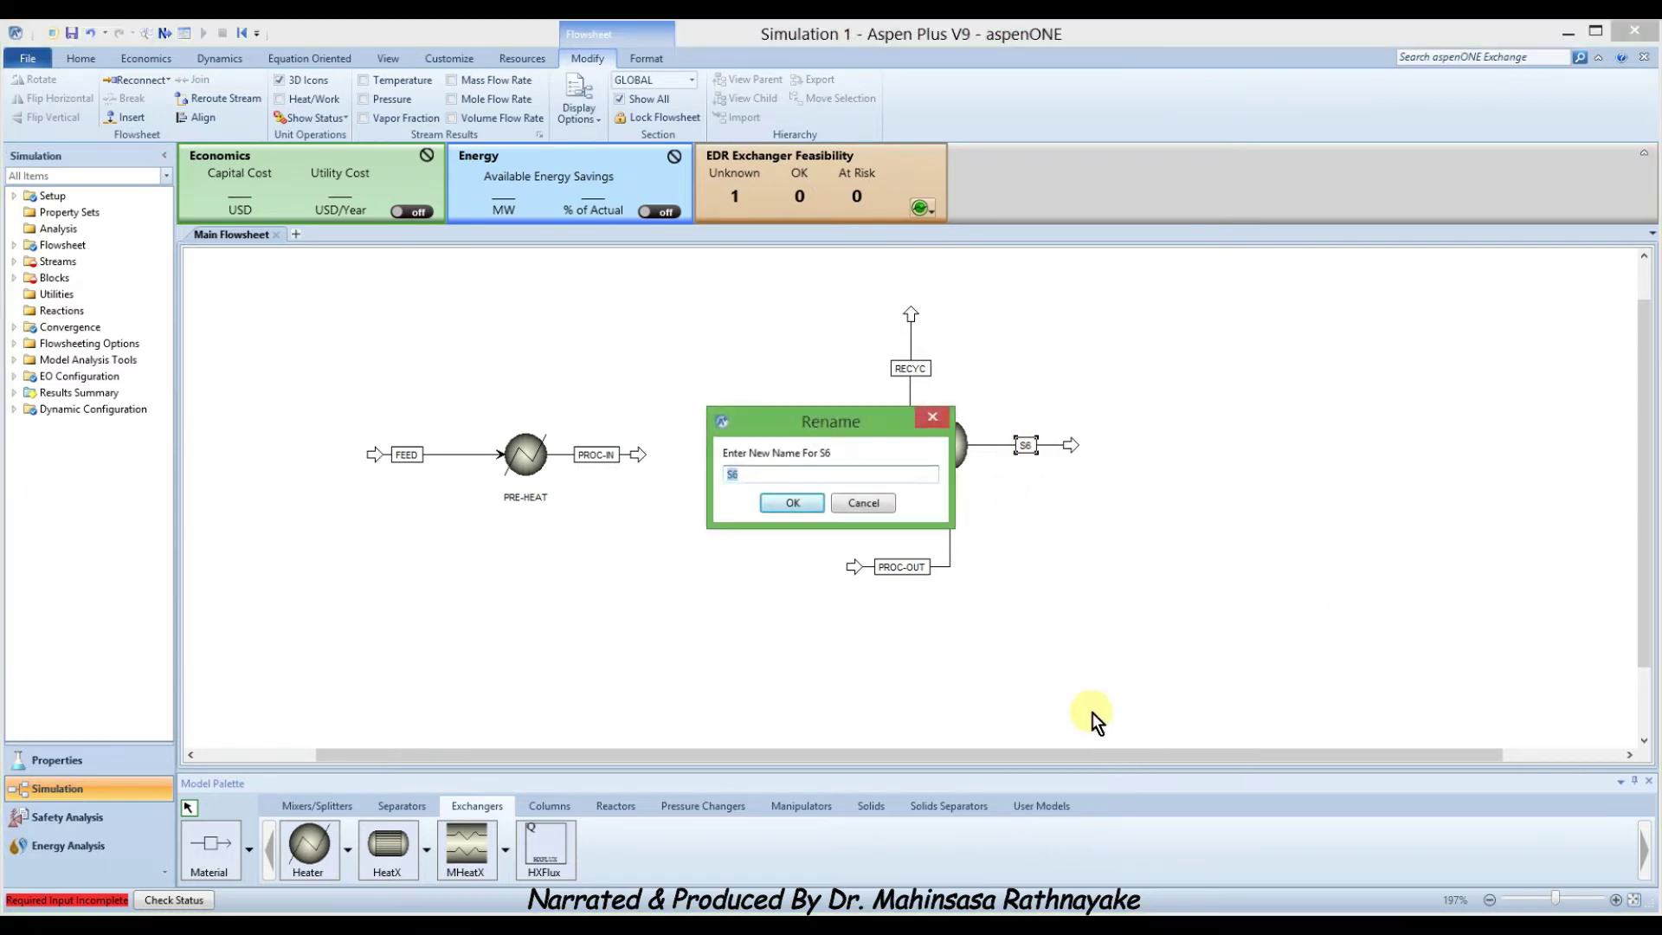
pyautogui.write('COLD-OUT')
pyautogui.click(786, 509)
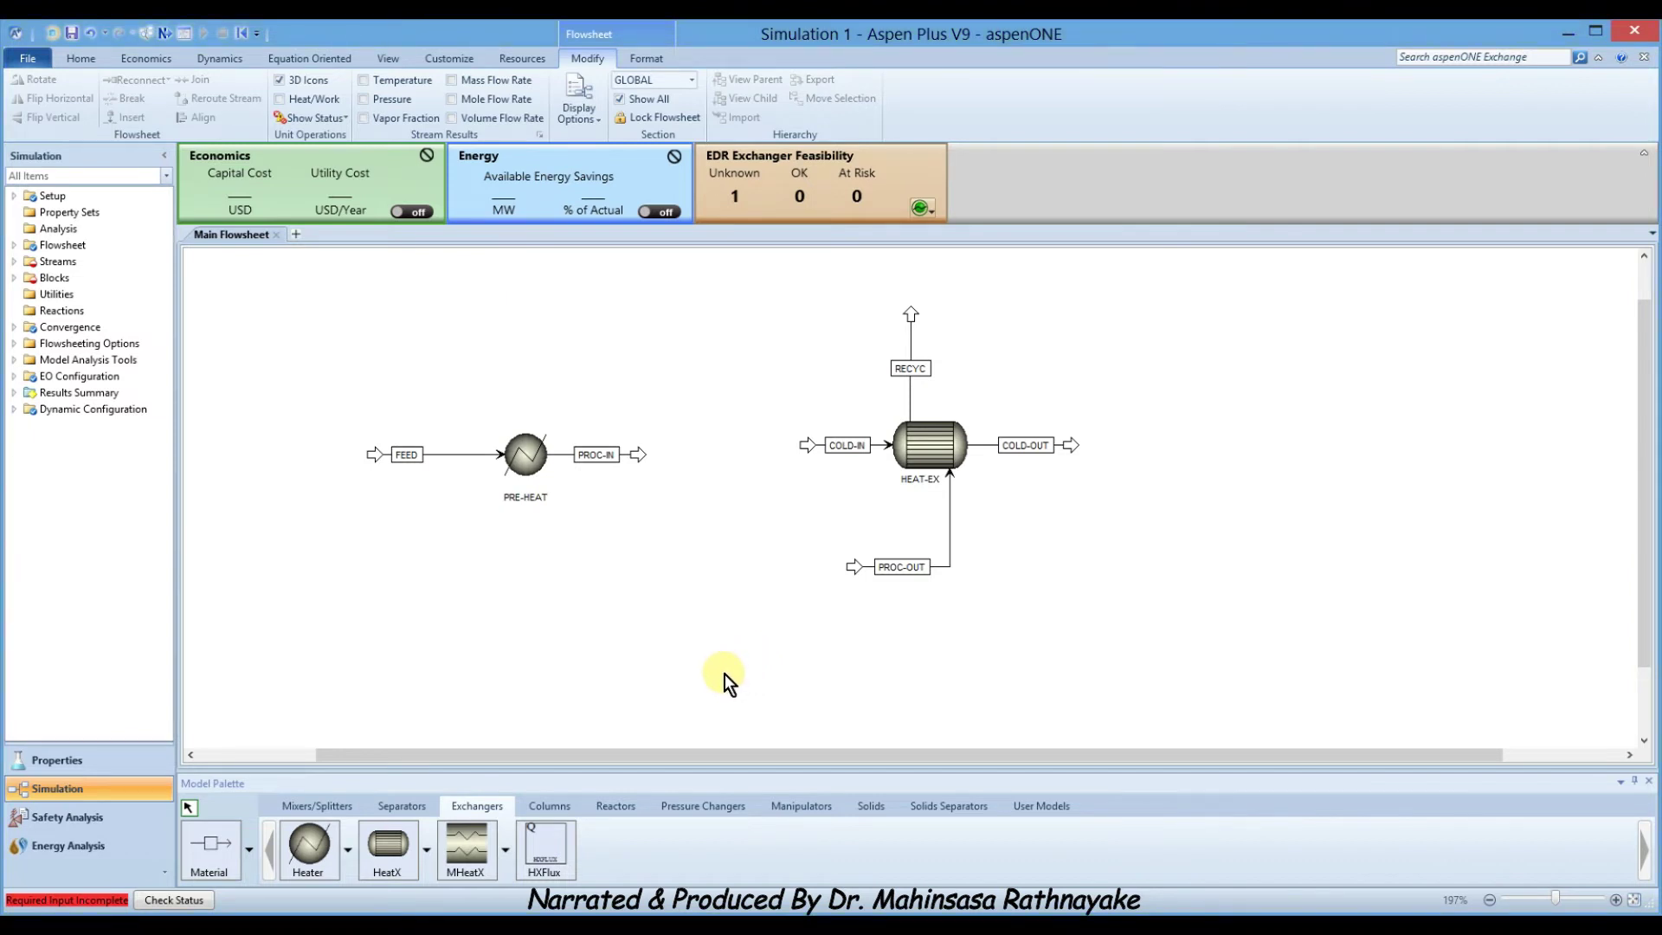
pyautogui.scroll(1, 722, 673)
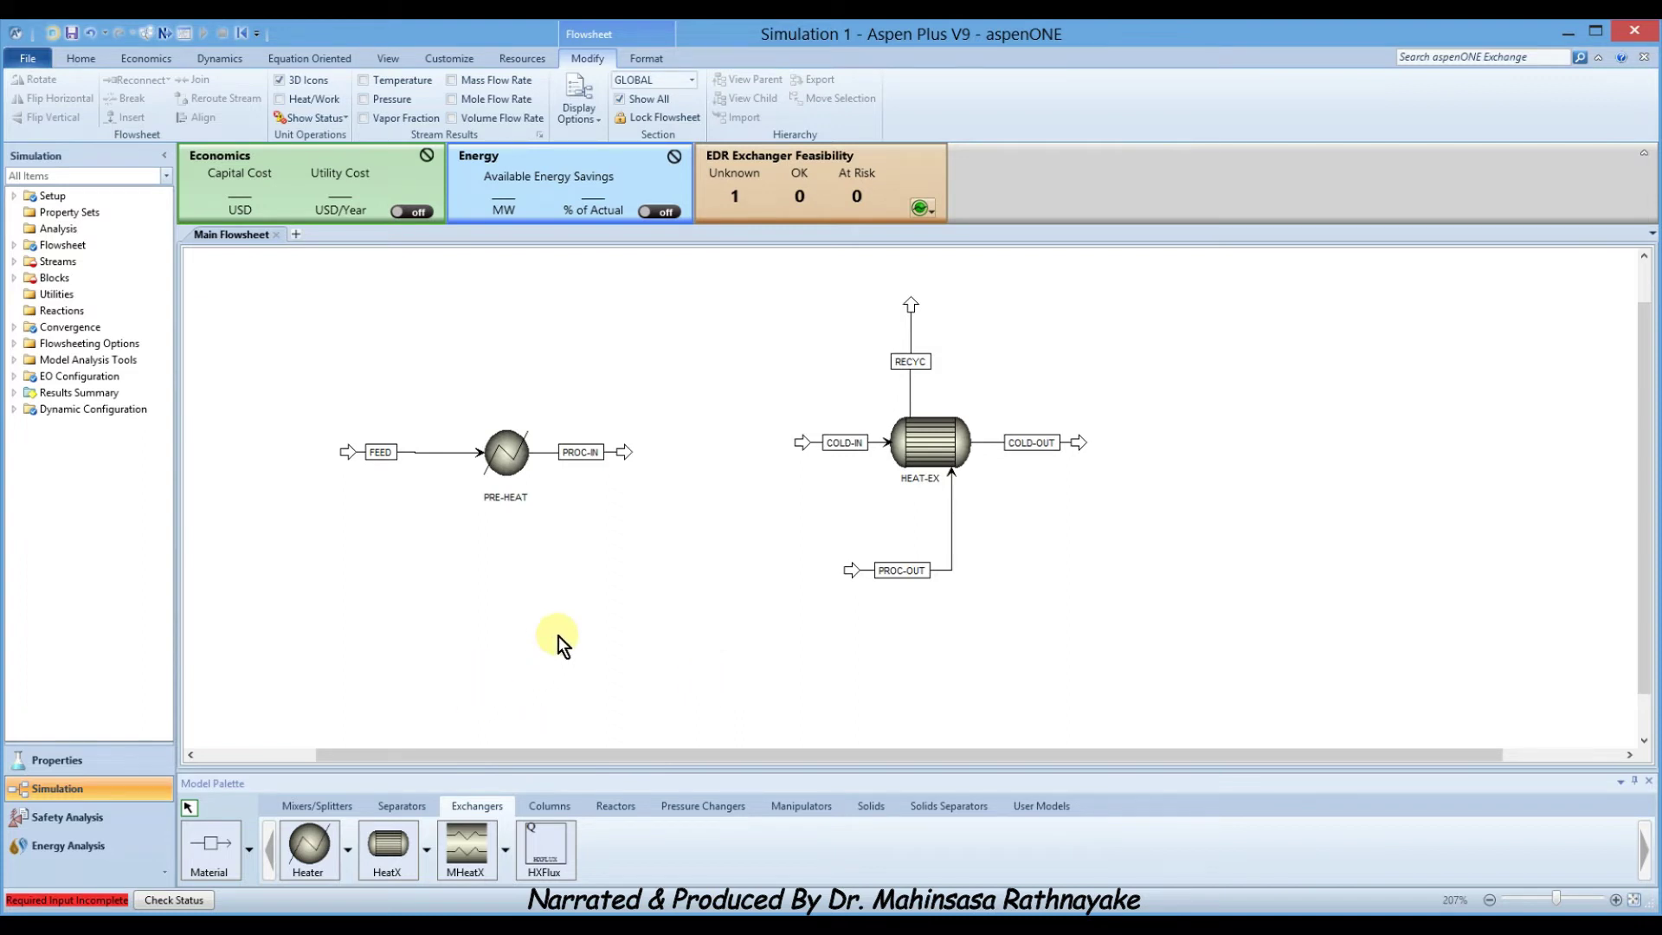
pyautogui.scroll(-1, 559, 637)
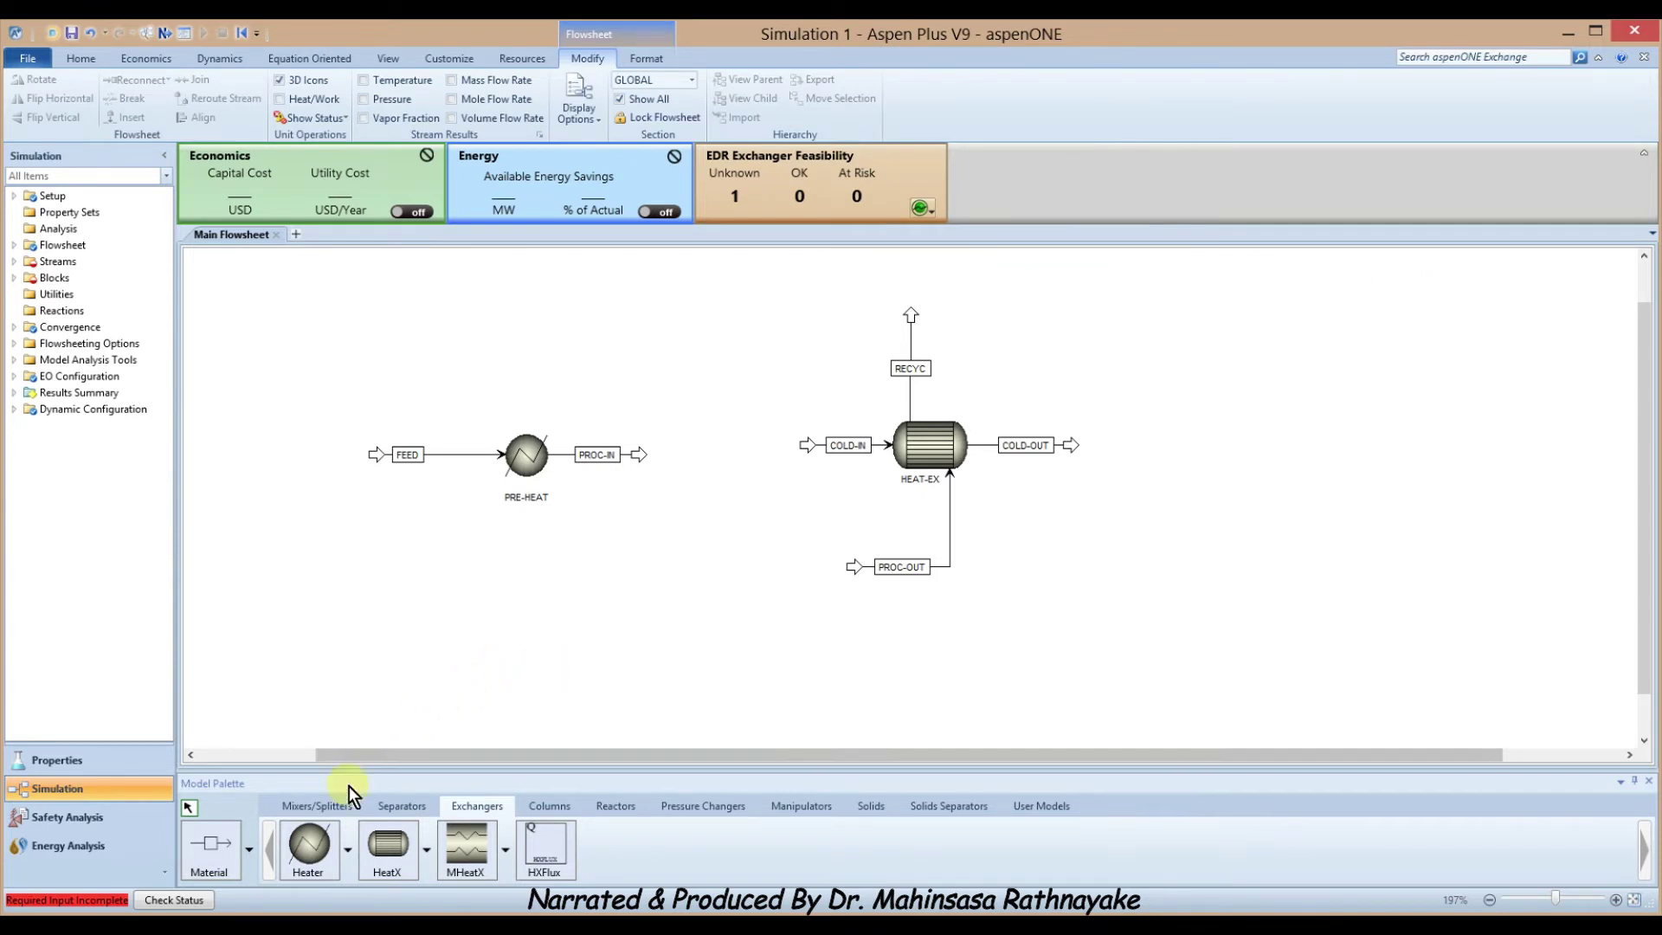
# Place a Heater block with the ribbed cylinder icon below and between the two existing blocks and move its label beneath it.
pyautogui.click(345, 858)
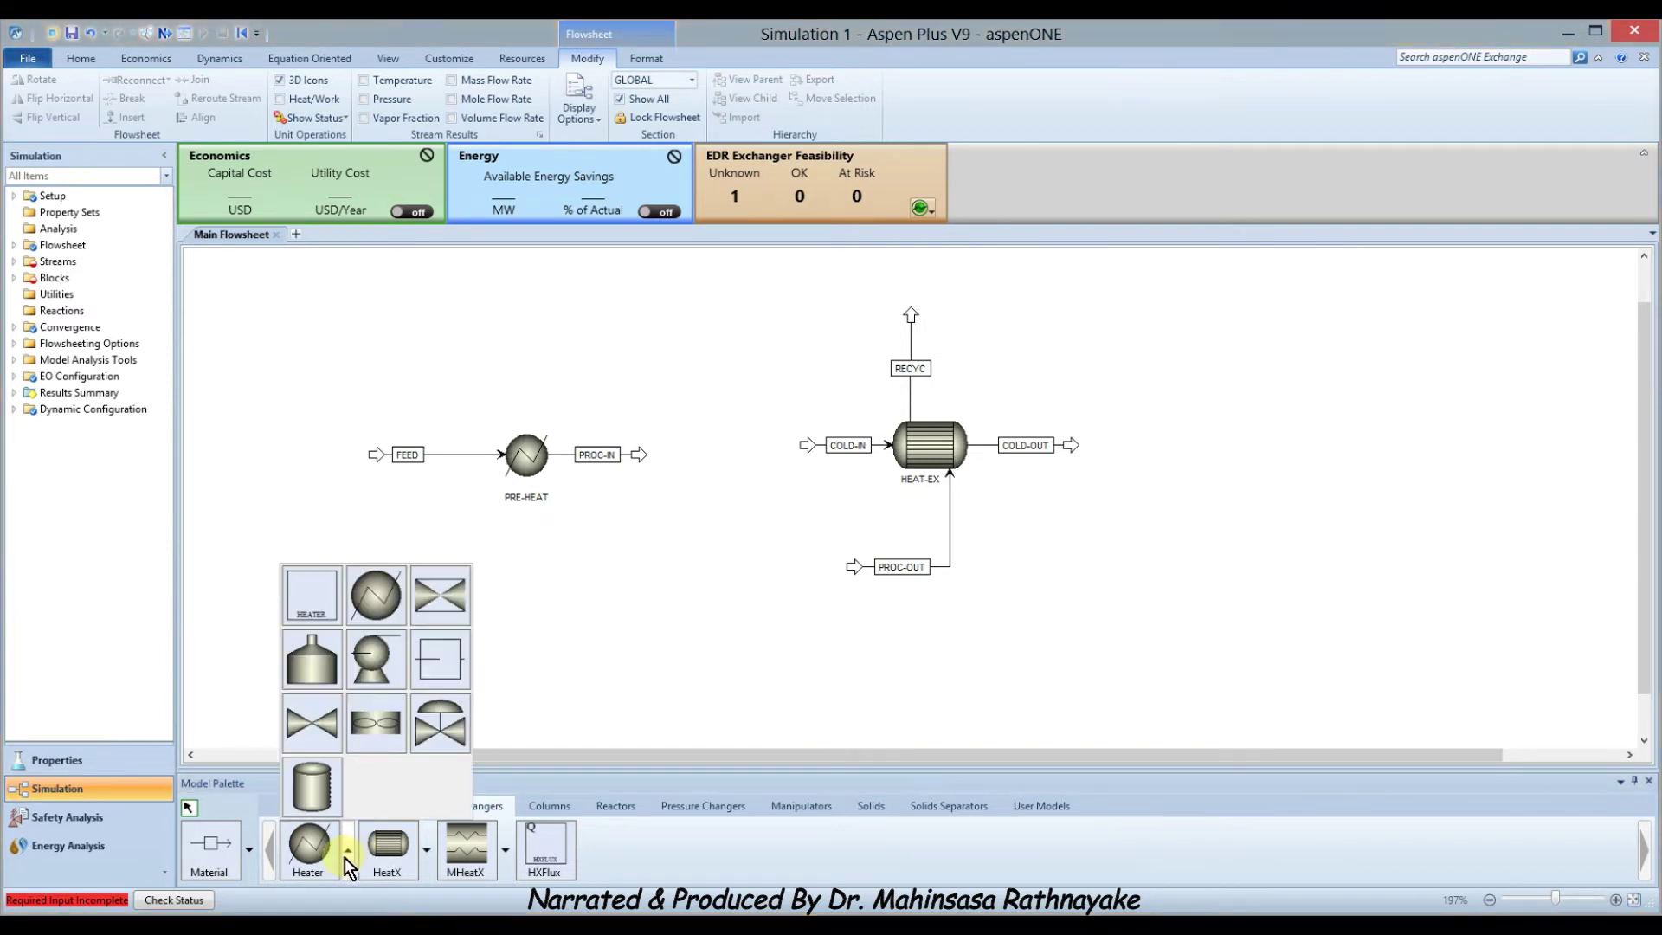
pyautogui.click(322, 784)
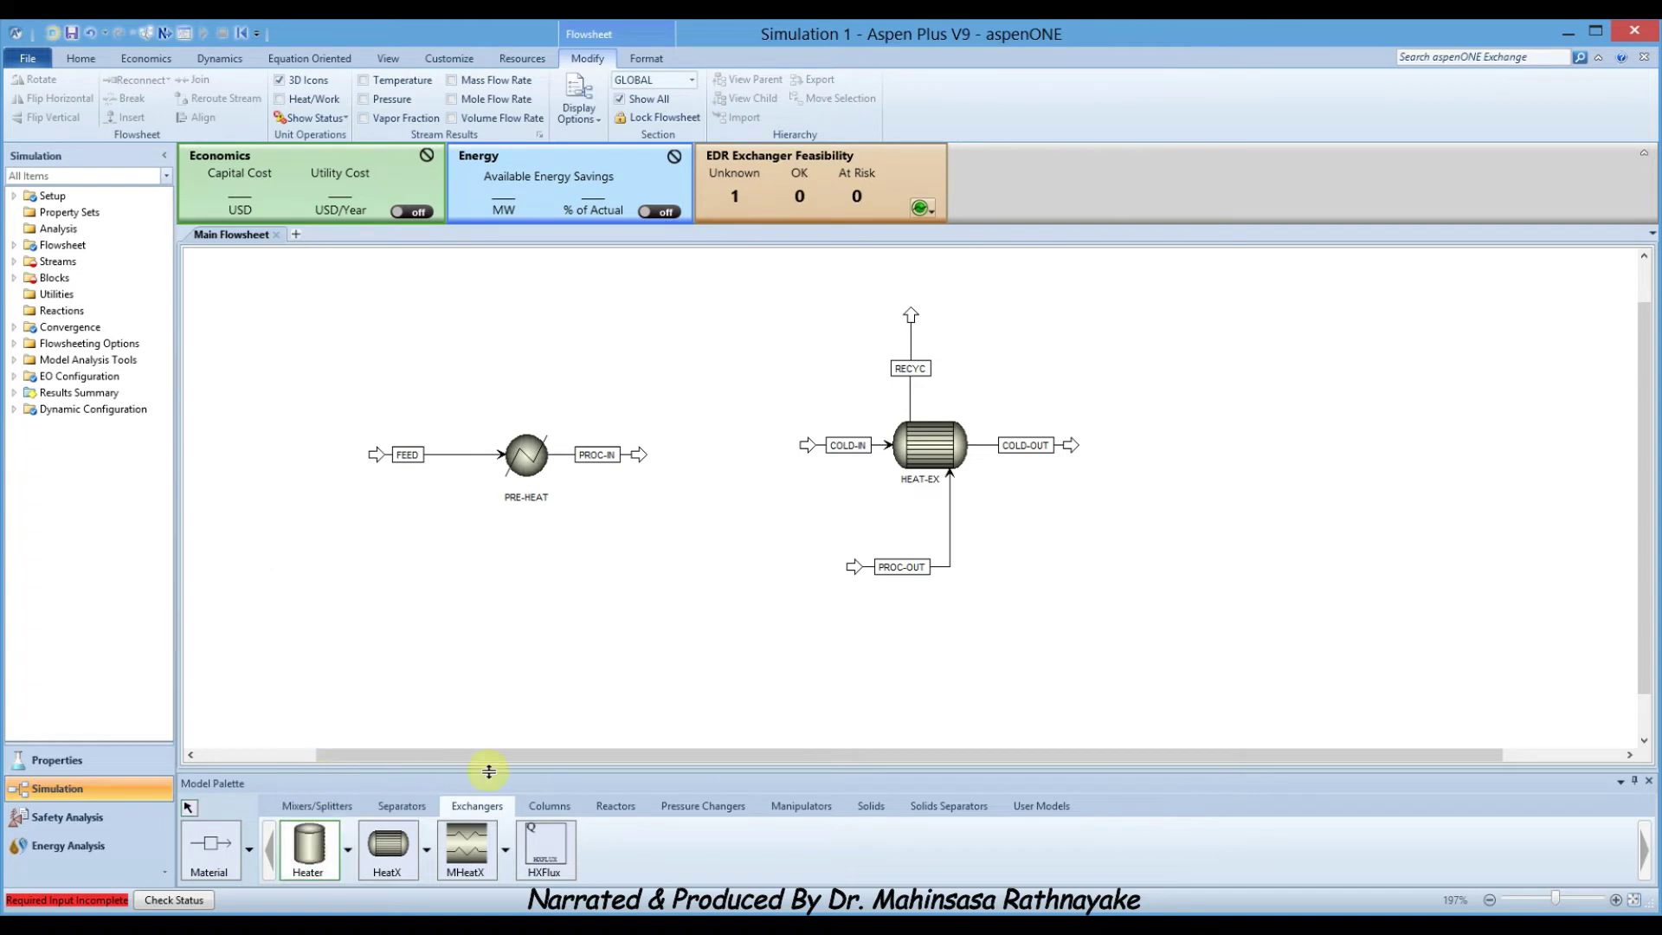
pyautogui.click(722, 632)
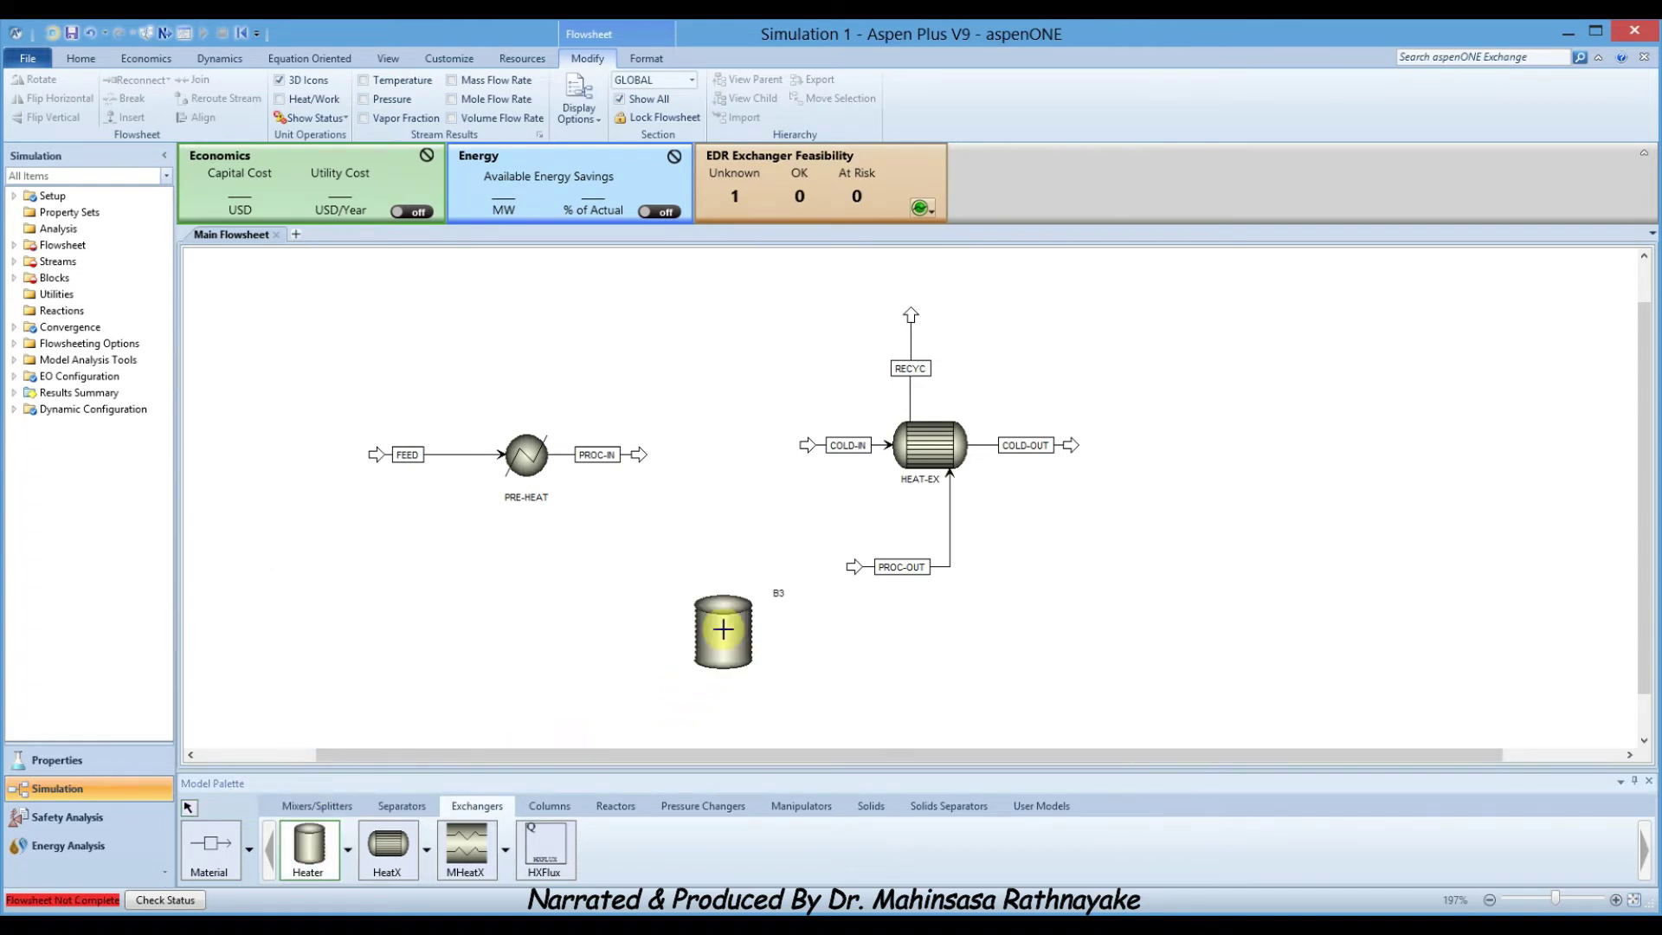
pyautogui.rightClick(796, 658)
pyautogui.click(777, 594)
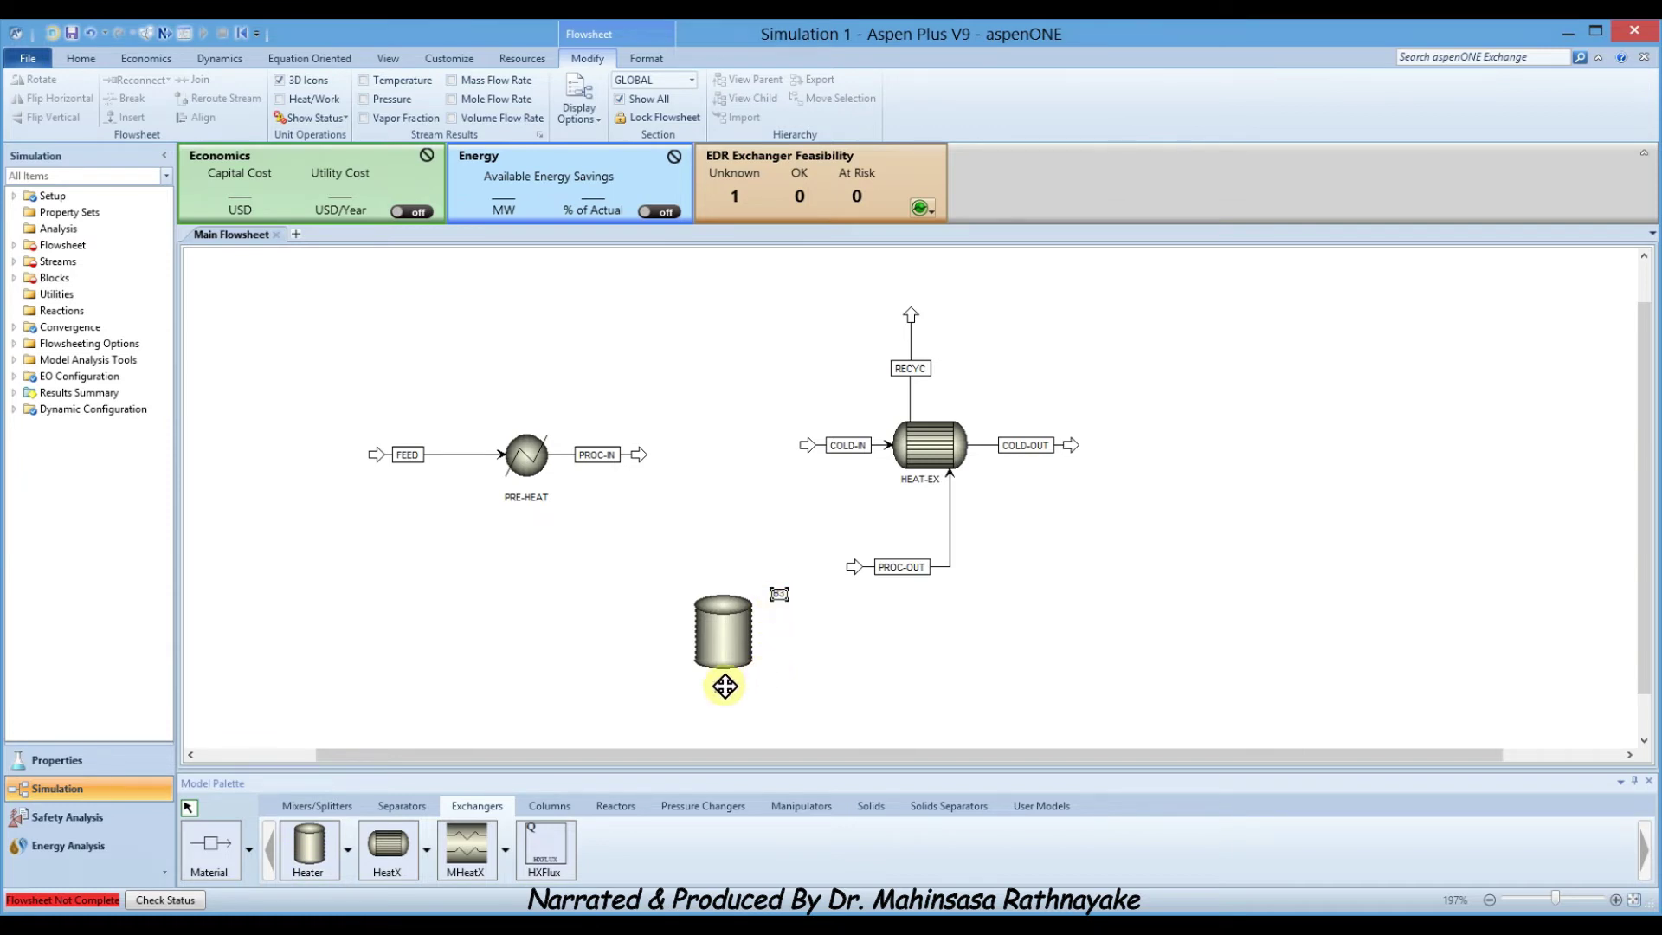
pyautogui.moveTo(724, 685); pyautogui.dragTo(725, 687)
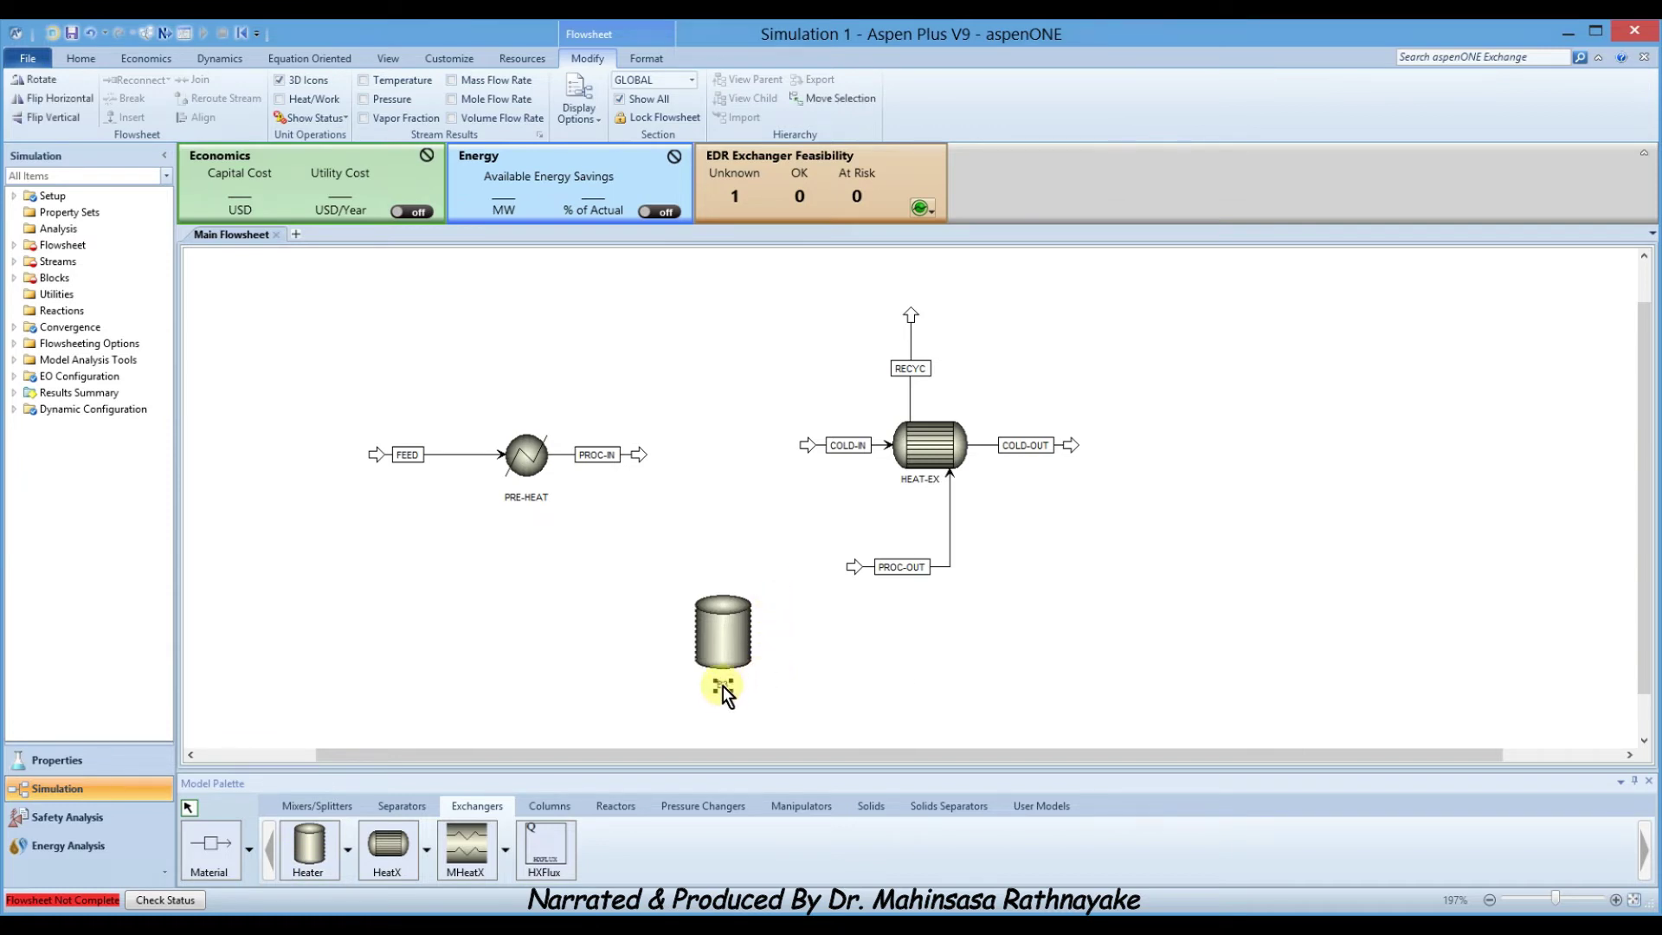
# Rename the new cylindrical Heater block C-PROCES.
pyautogui.rightClick(724, 686)
pyautogui.click(787, 598)
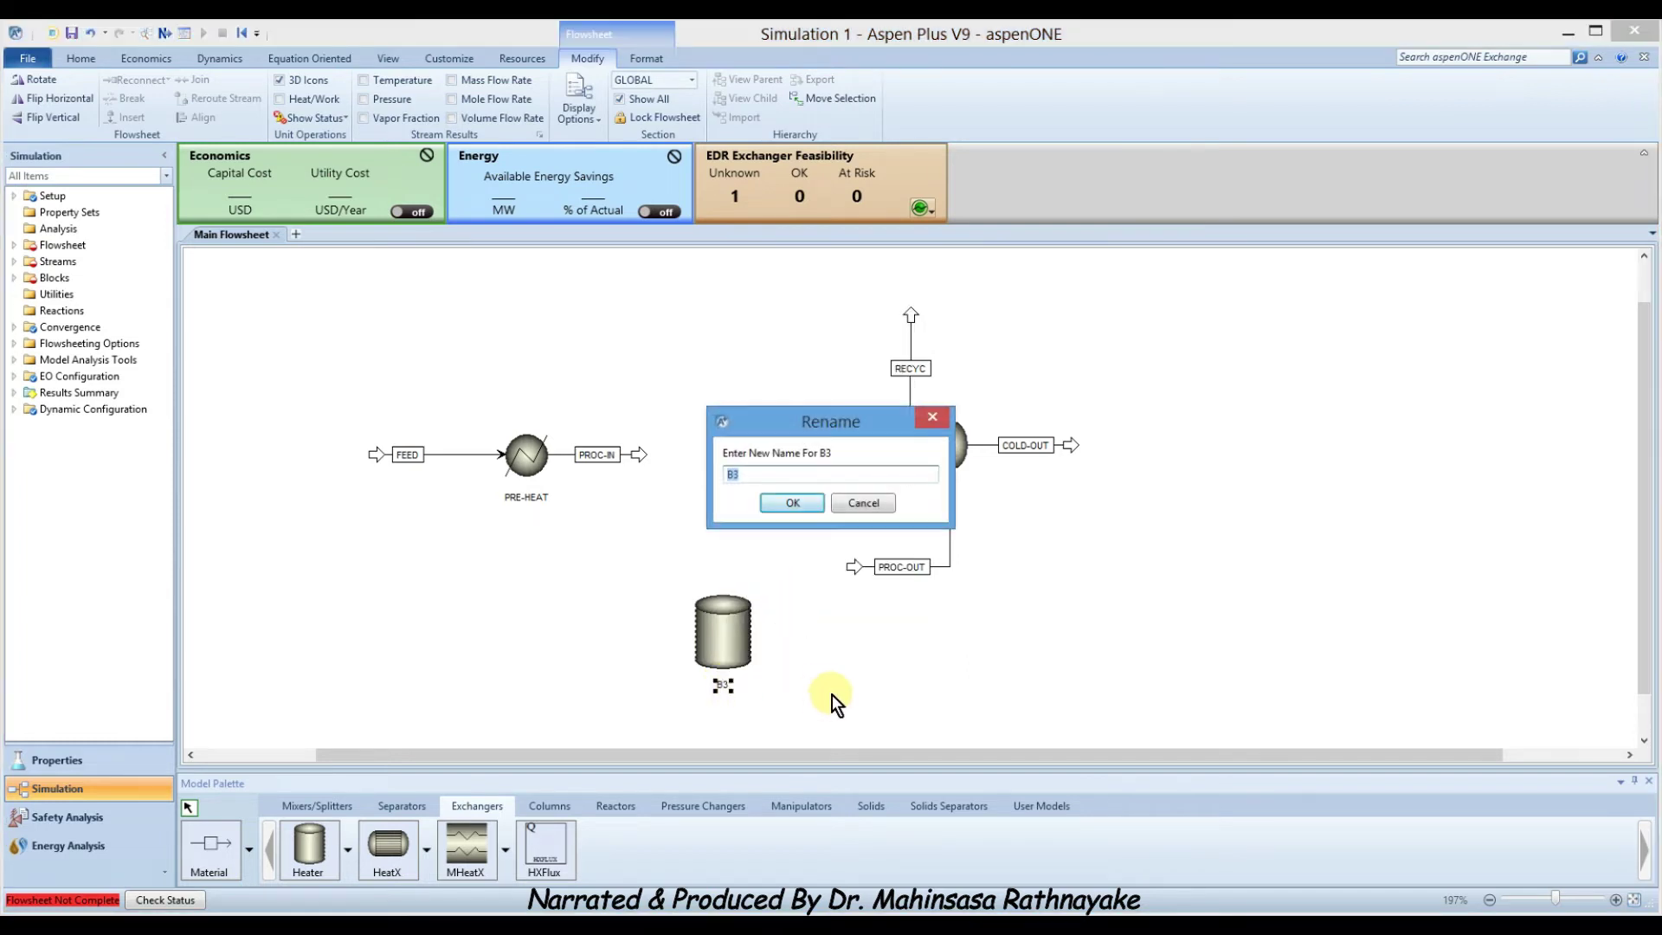
pyautogui.write('C-PROCES')
pyautogui.click(788, 502)
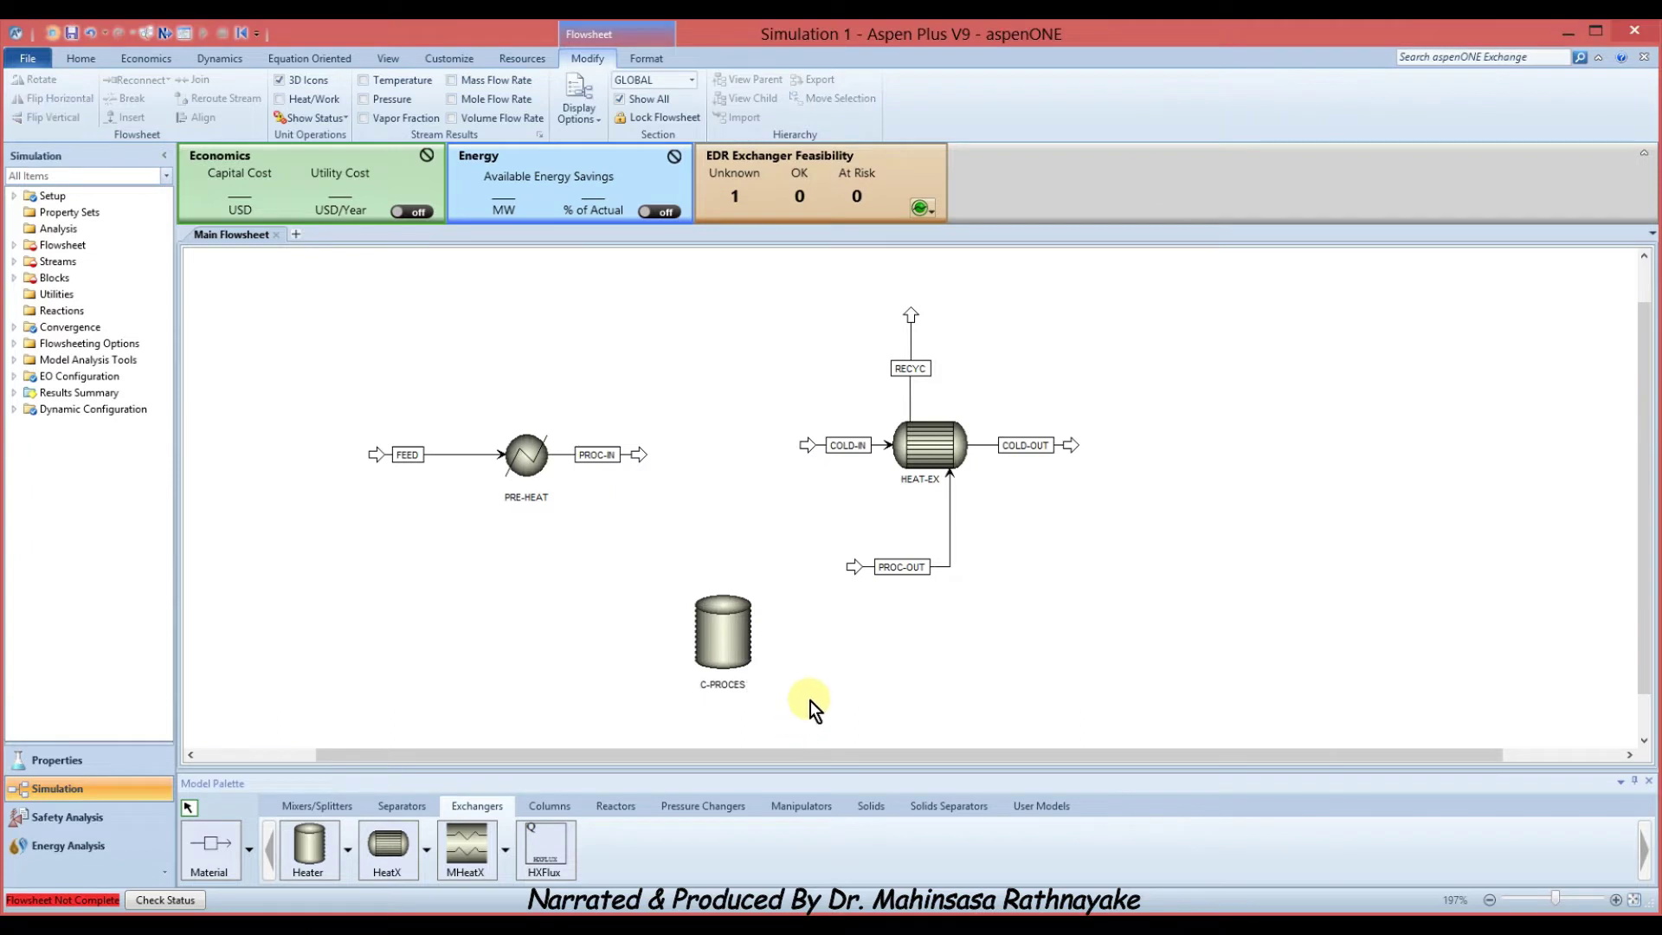
# Reconnect the destination of the PROC-IN stream to the inlet of the C-PROCES block.
pyautogui.rightClick(636, 453)
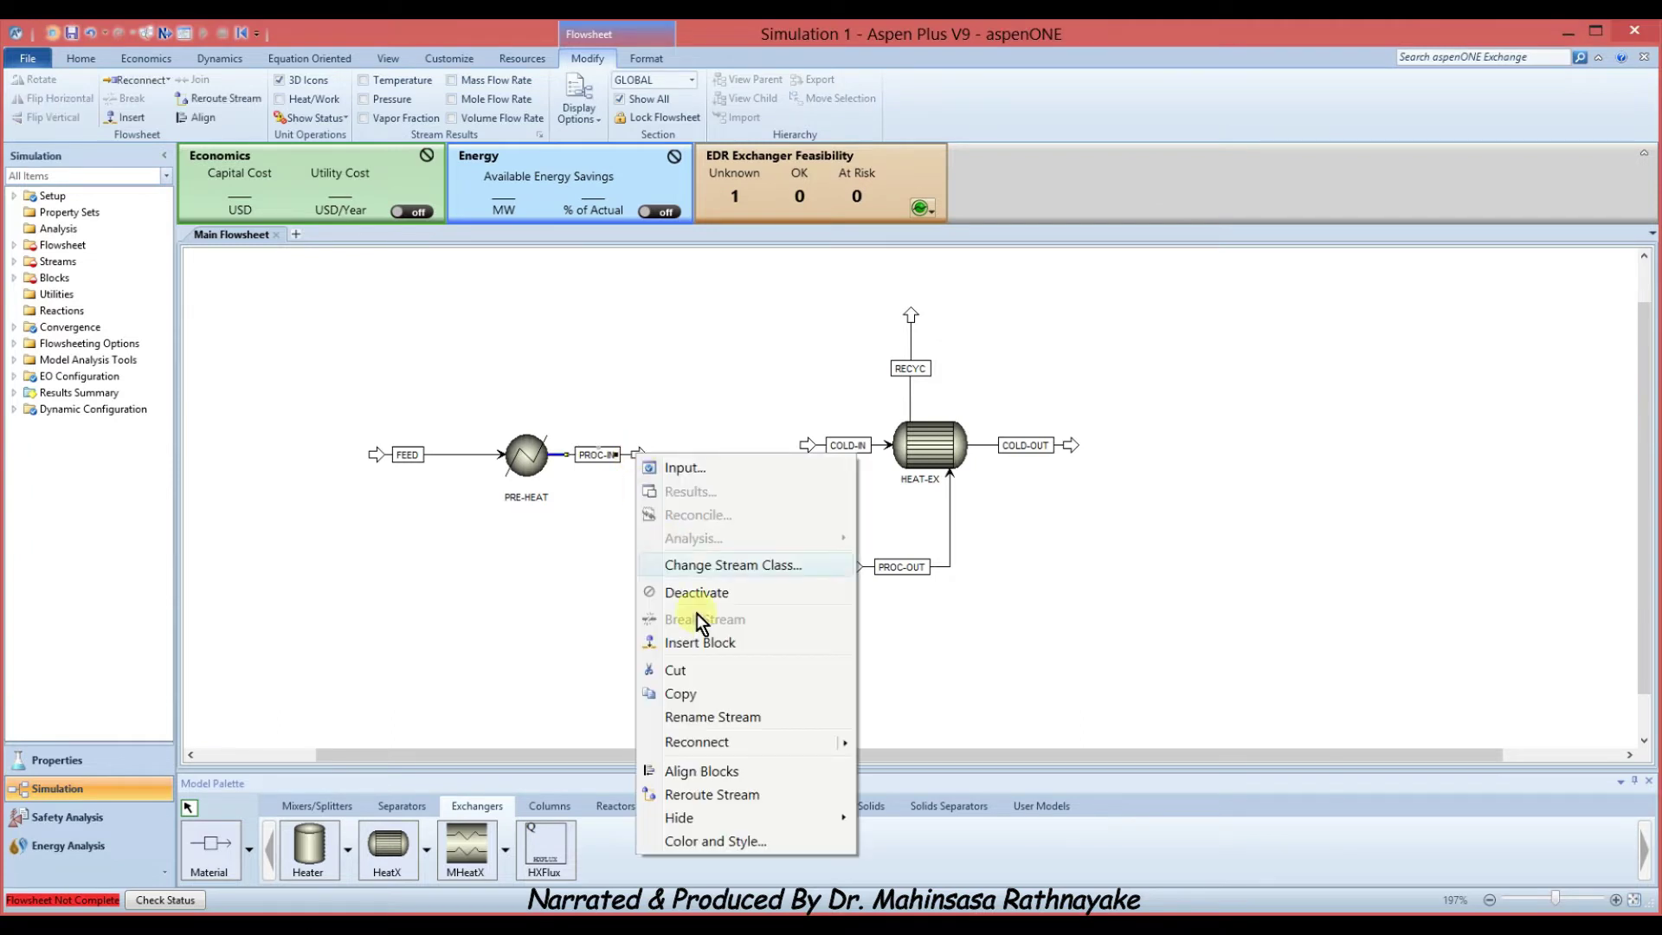
pyautogui.moveTo(700, 737)
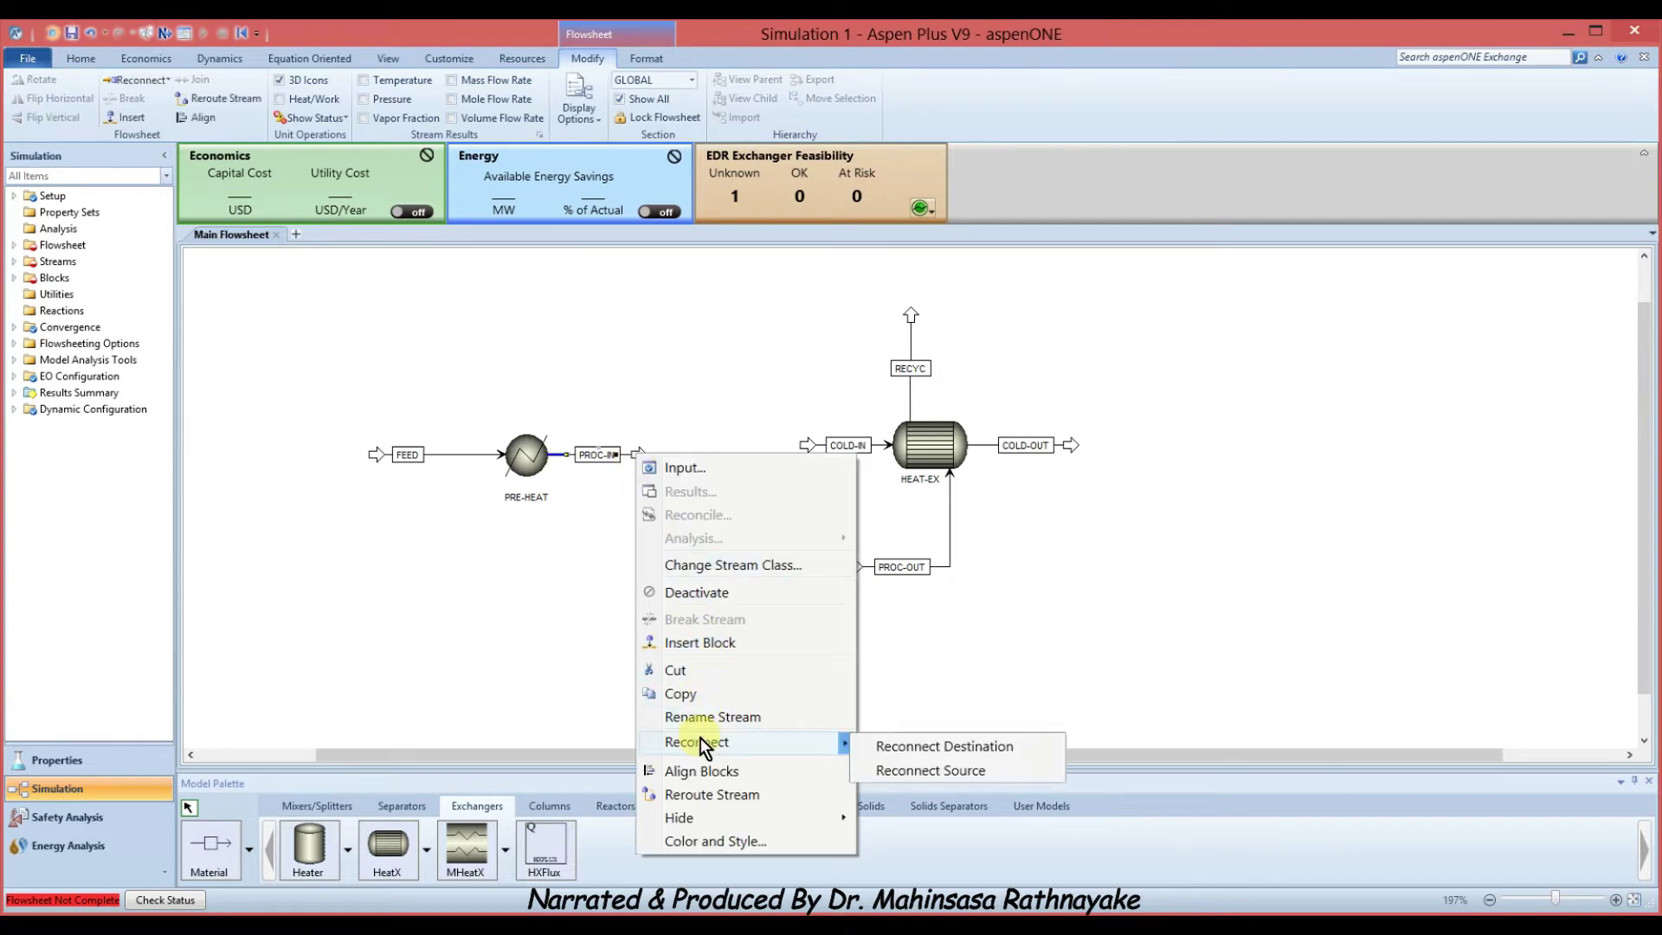
pyautogui.click(901, 745)
pyautogui.click(678, 633)
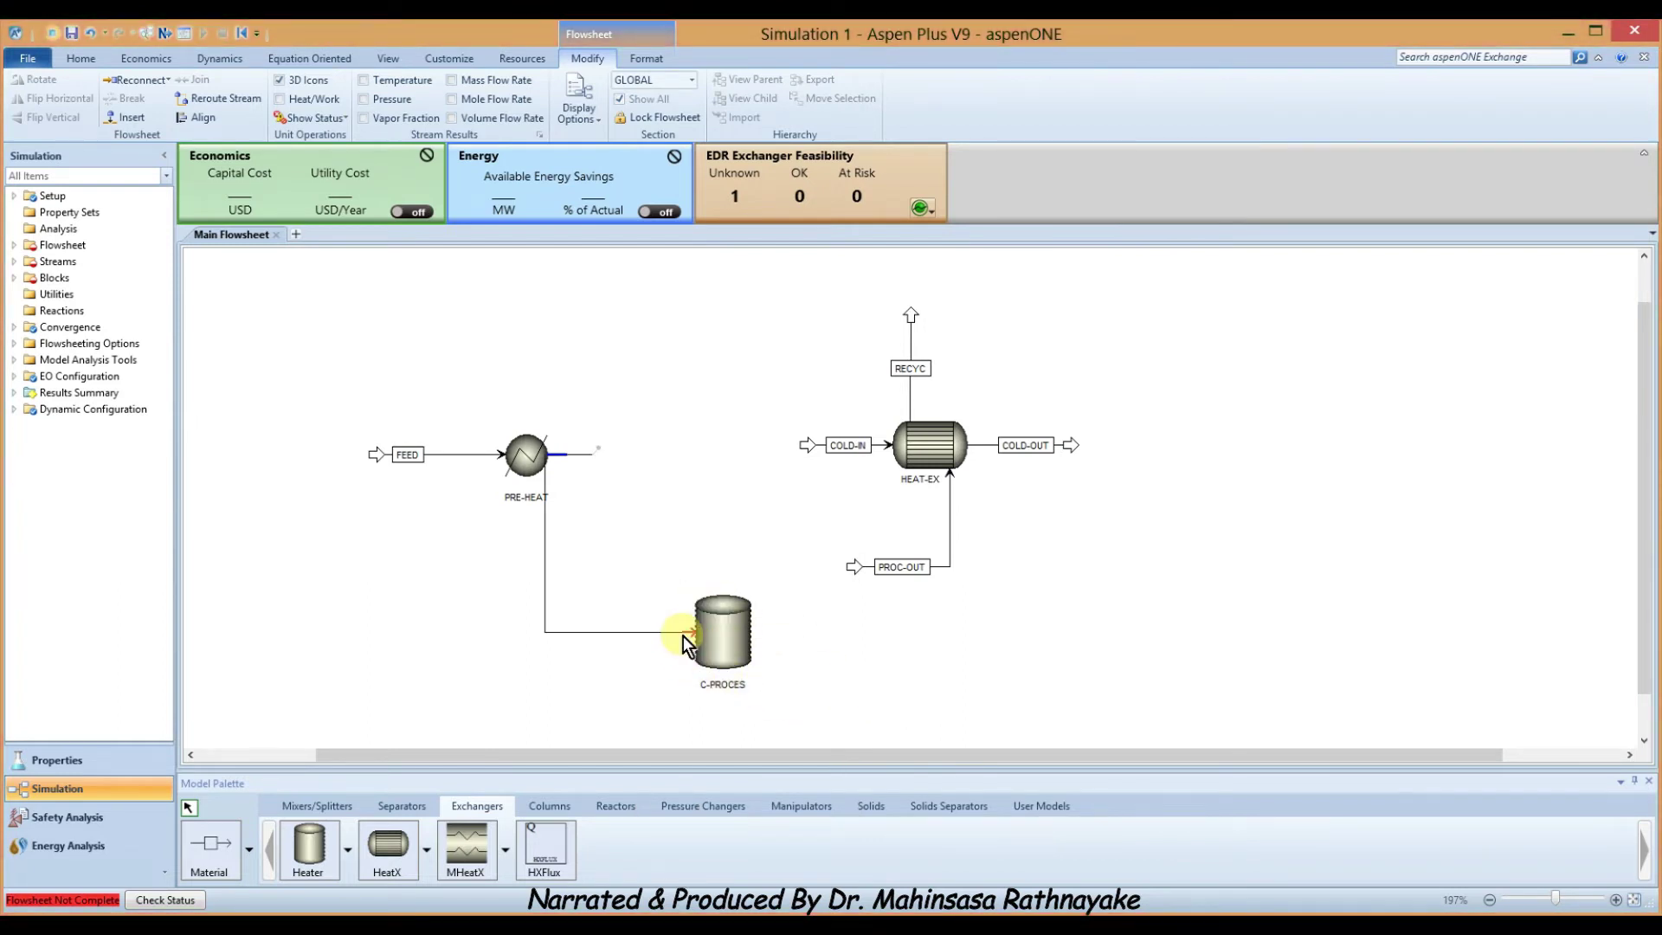
# Reconnect the source of the PROC-OUT stream to the outlet of the C-PROCES block and shift its label closer to that block.
pyautogui.rightClick(855, 568)
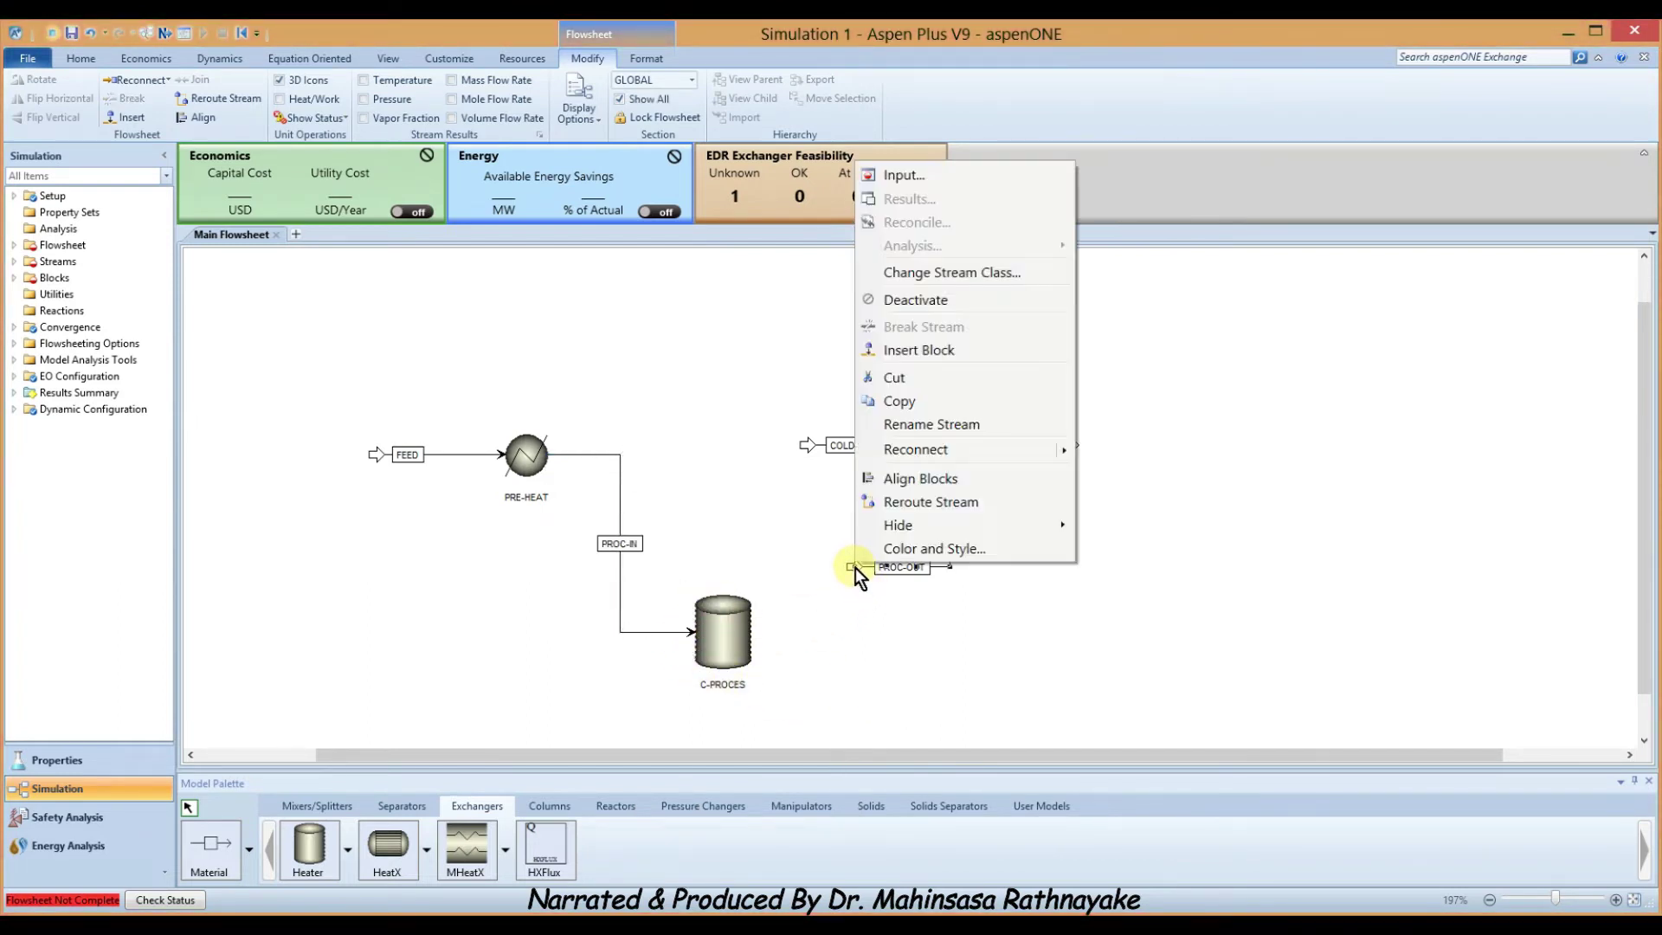
pyautogui.moveTo(930, 448)
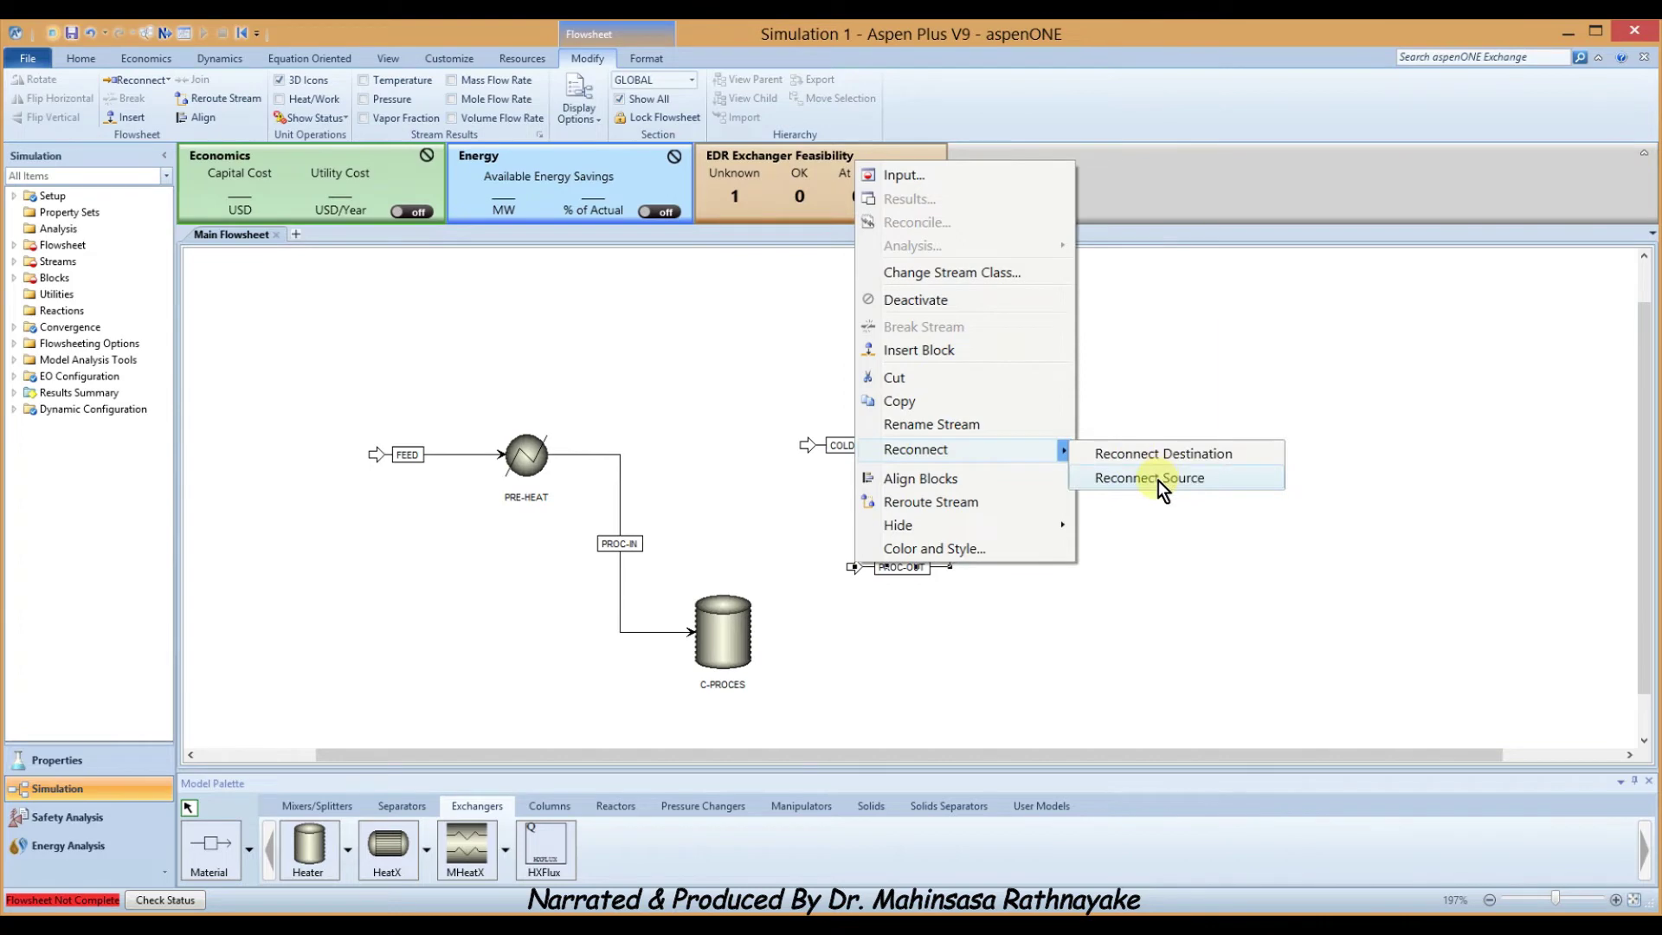
pyautogui.click(1160, 478)
pyautogui.click(762, 633)
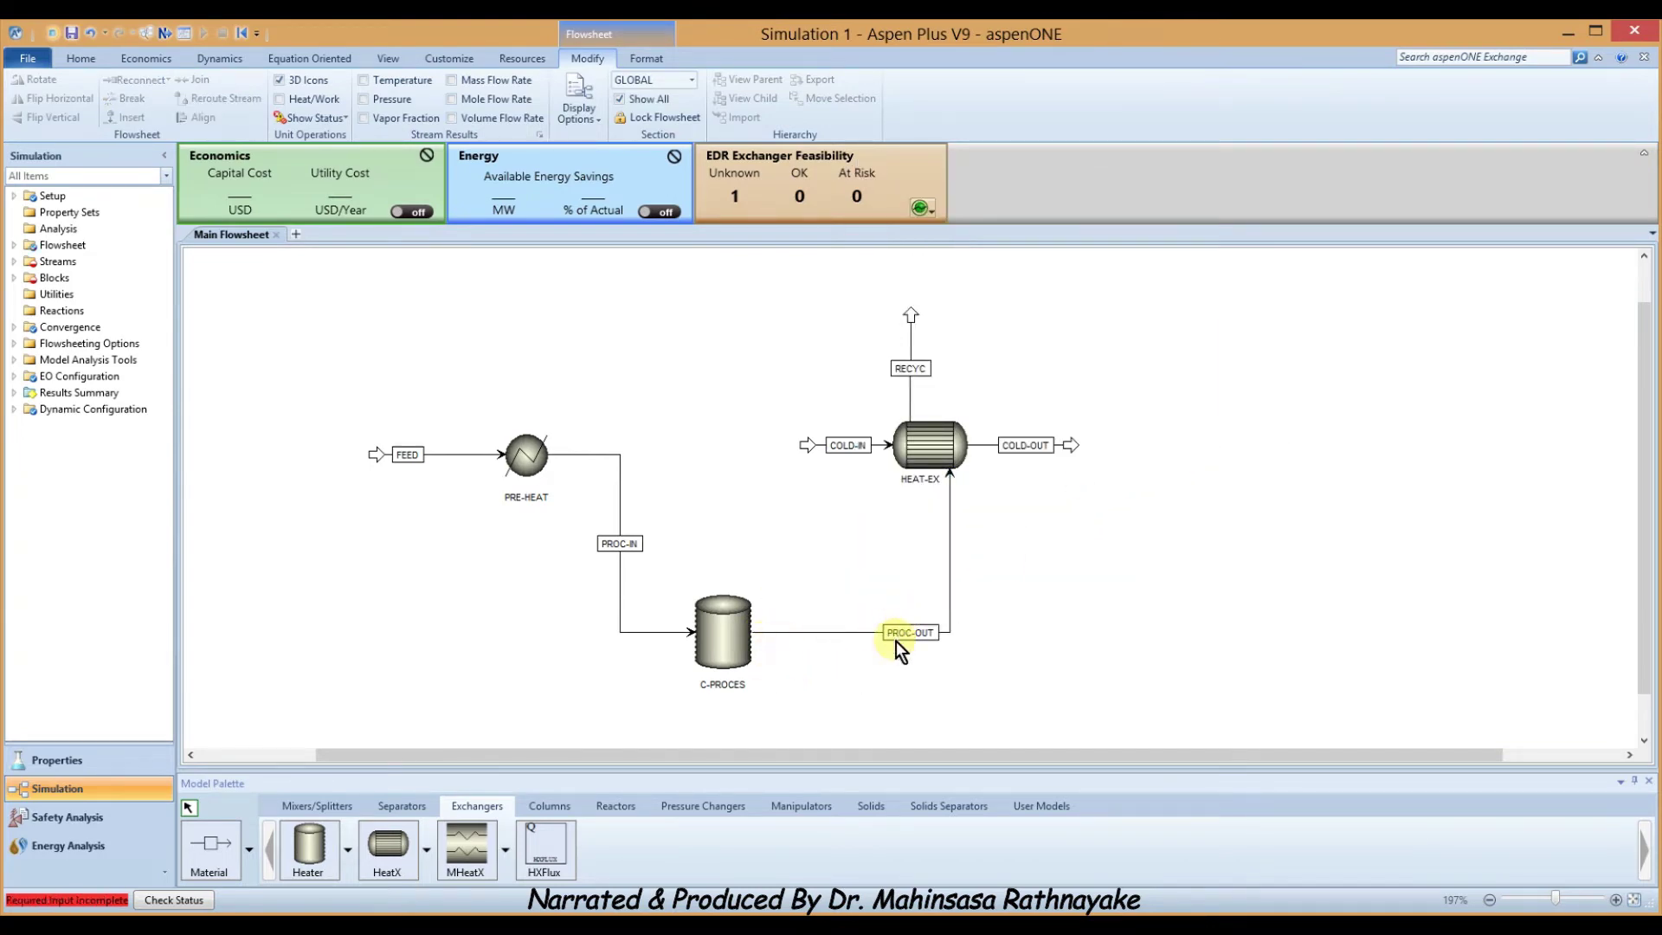
pyautogui.moveTo(896, 639); pyautogui.dragTo(858, 635)
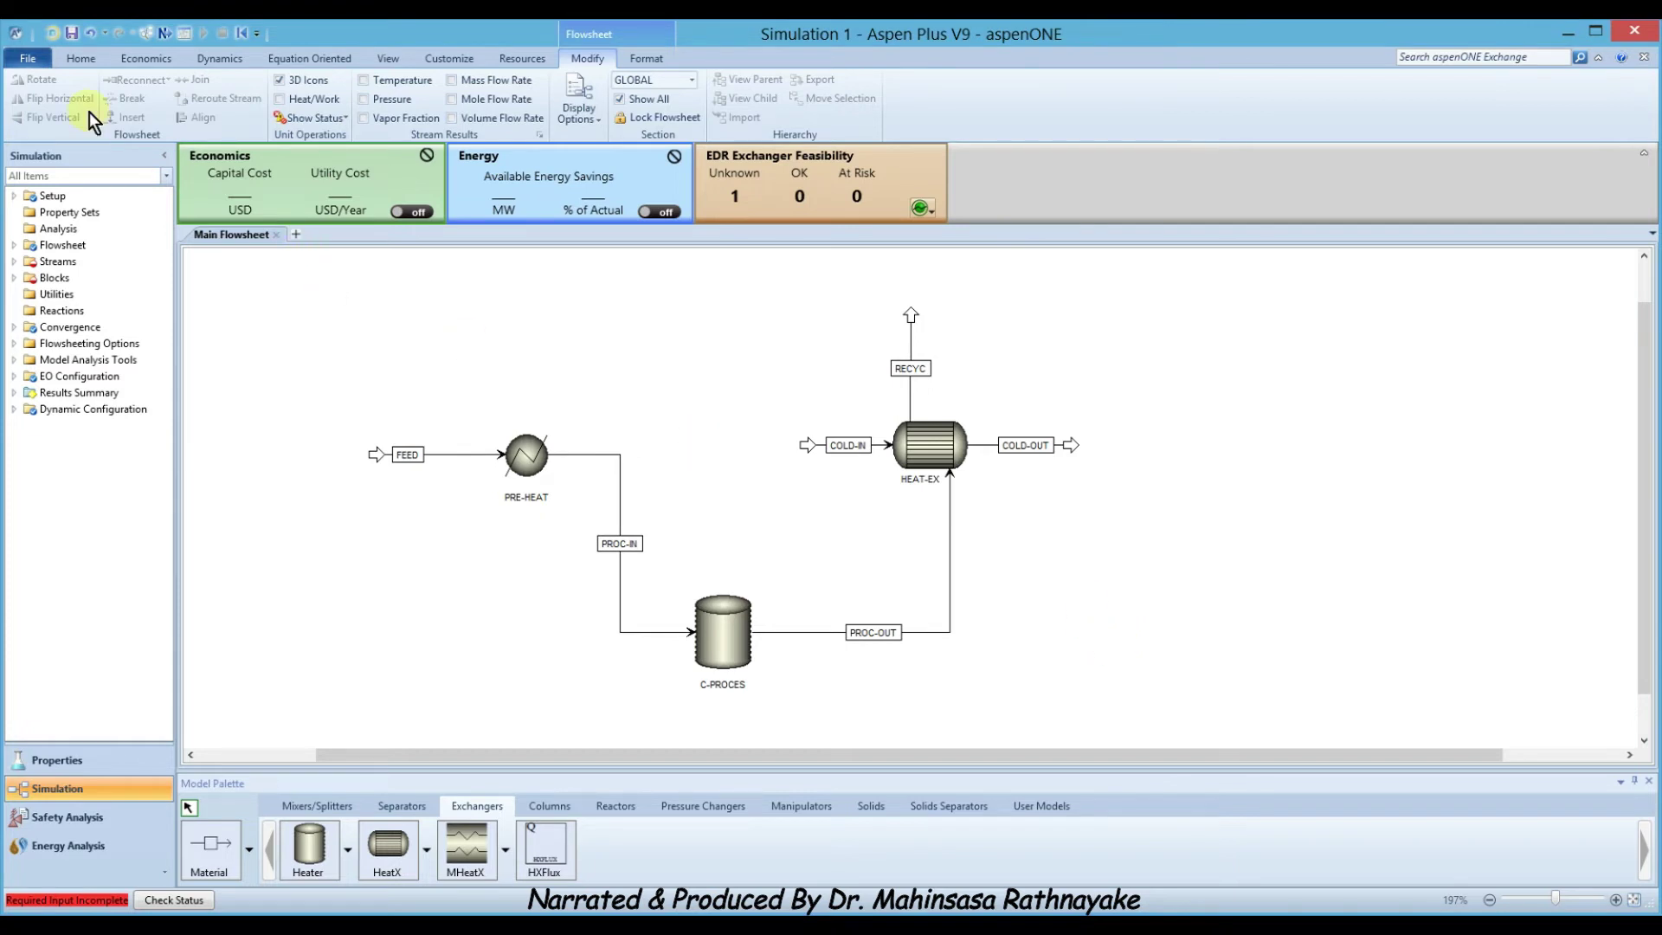
# Go to the next required input and set the COLD-IN stream to 25 C and 1 atm.
pyautogui.click(76, 65)
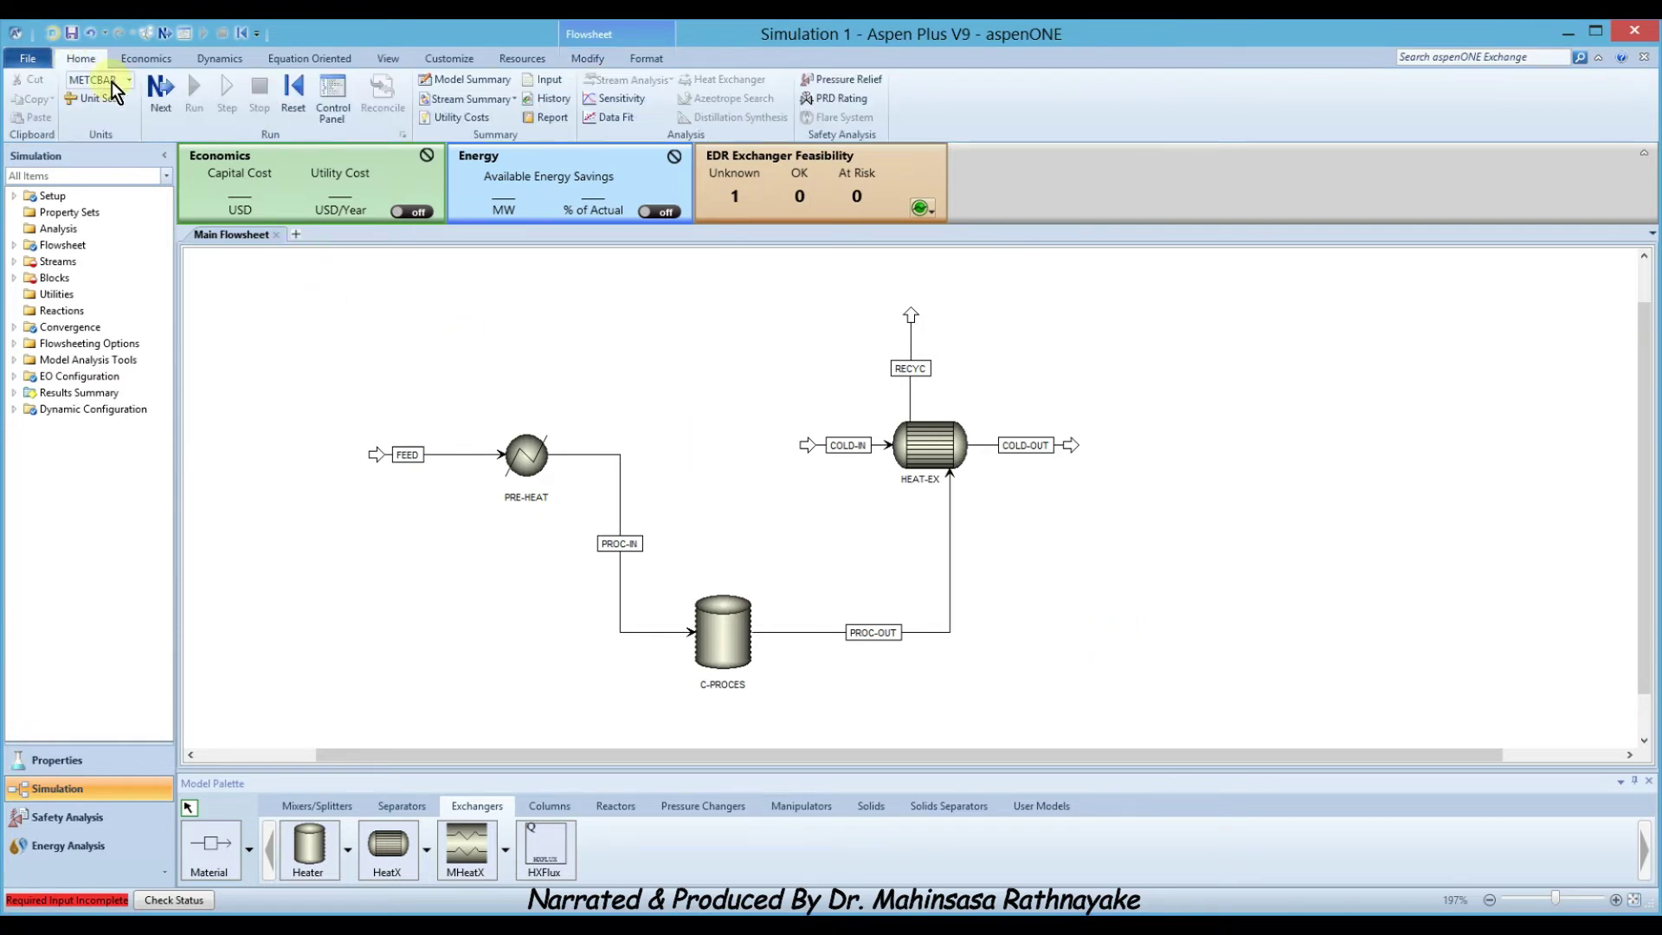
pyautogui.click(156, 101)
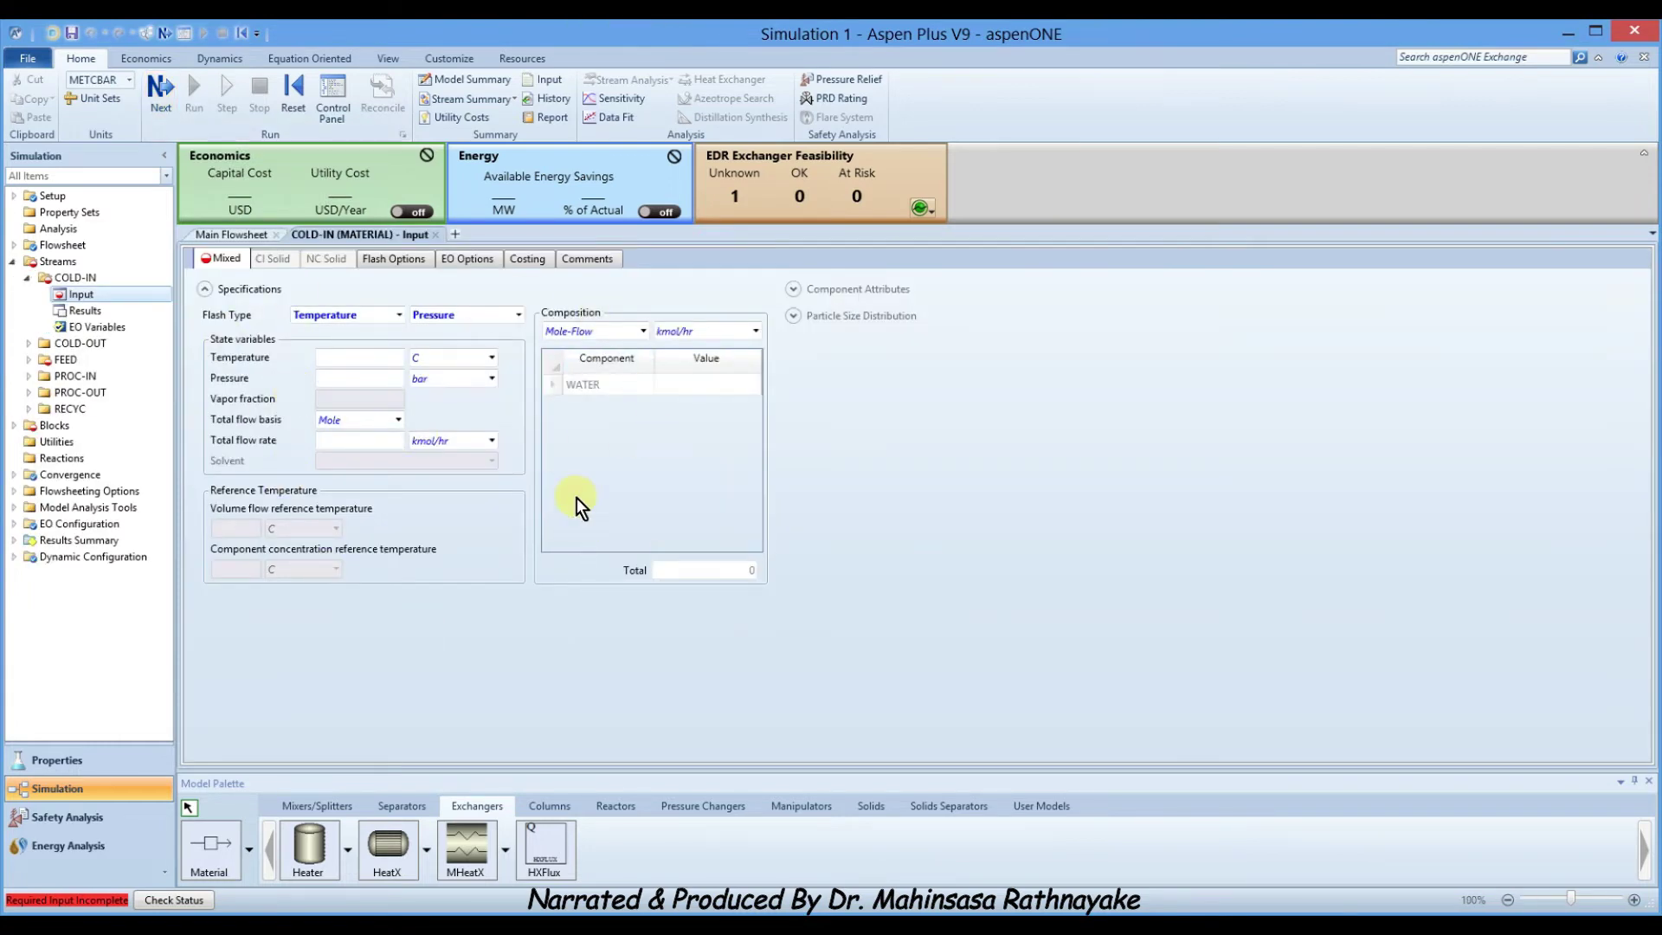
pyautogui.click(359, 357)
pyautogui.write('2')
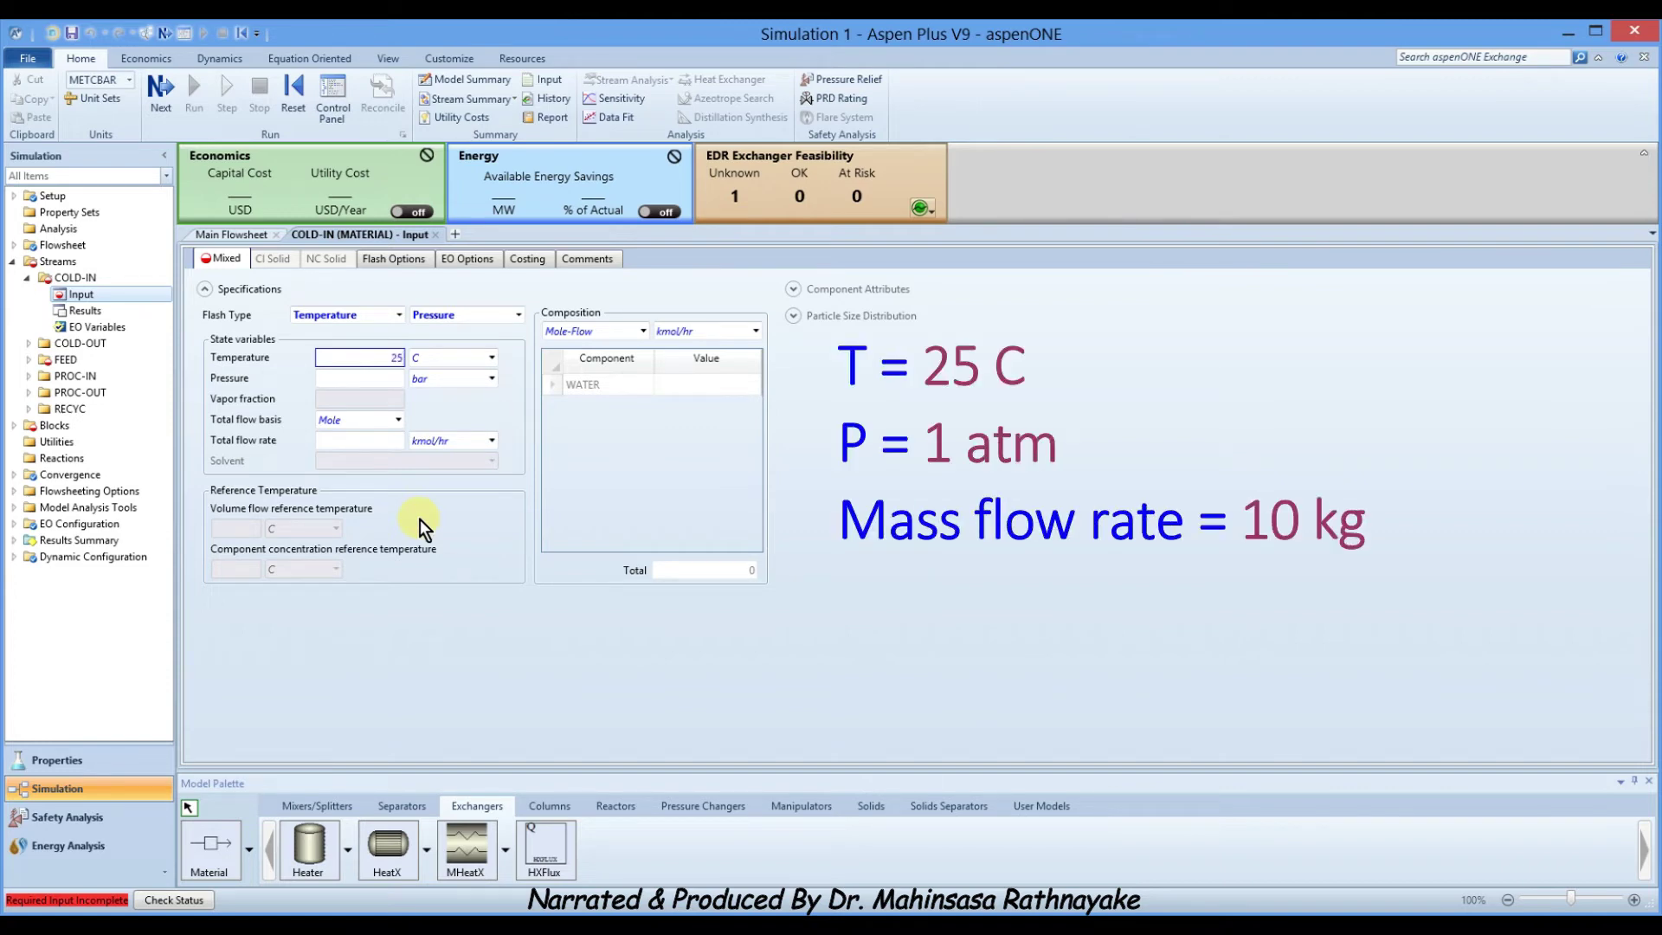
pyautogui.write('5')
pyautogui.click(330, 374)
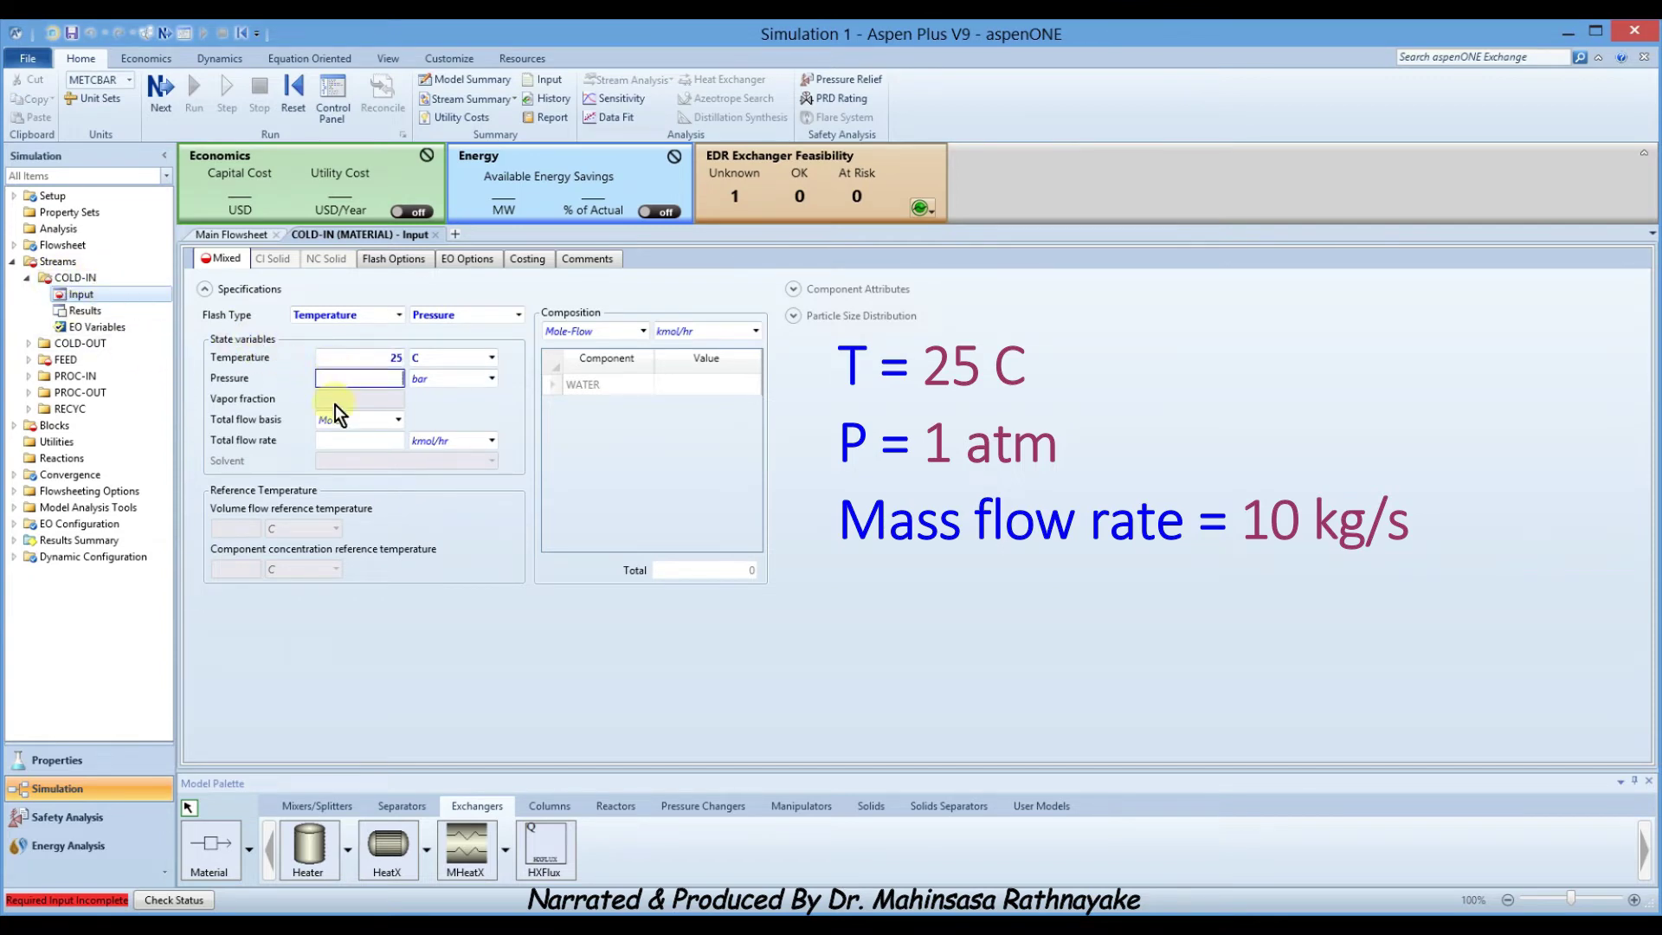
pyautogui.write('1')
pyautogui.click(492, 379)
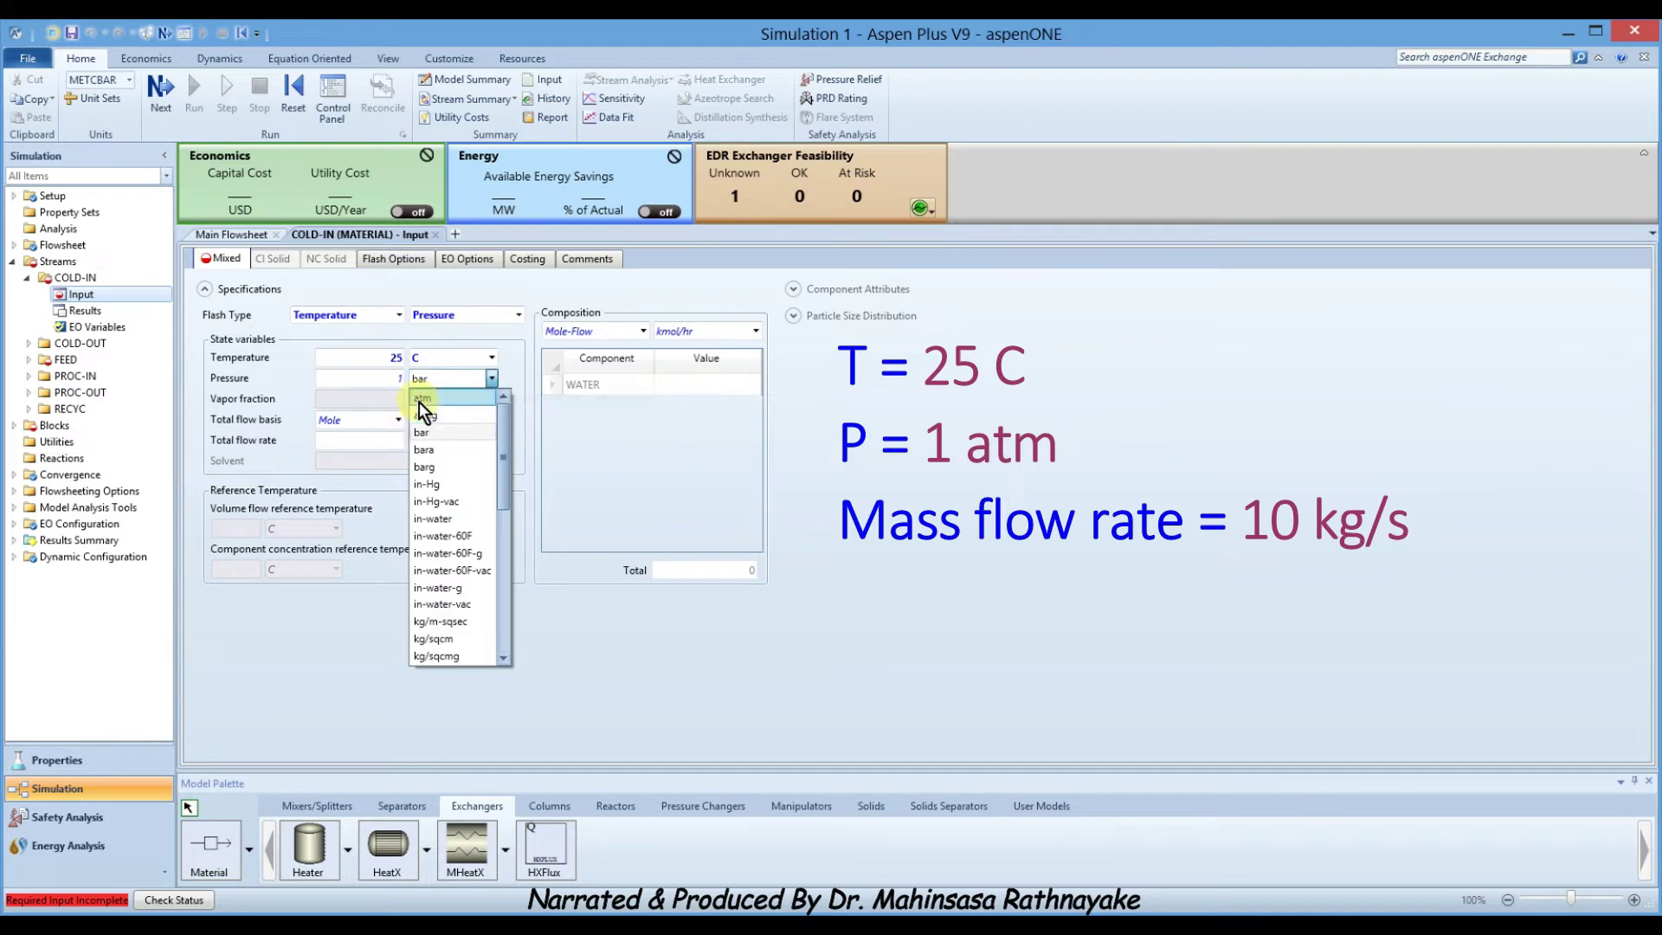
pyautogui.click(421, 399)
# Set COLD-IN's total flow basis to Mass and its composition to a Mass-Flow of 10 kg/sec WATER.
pyautogui.click(398, 421)
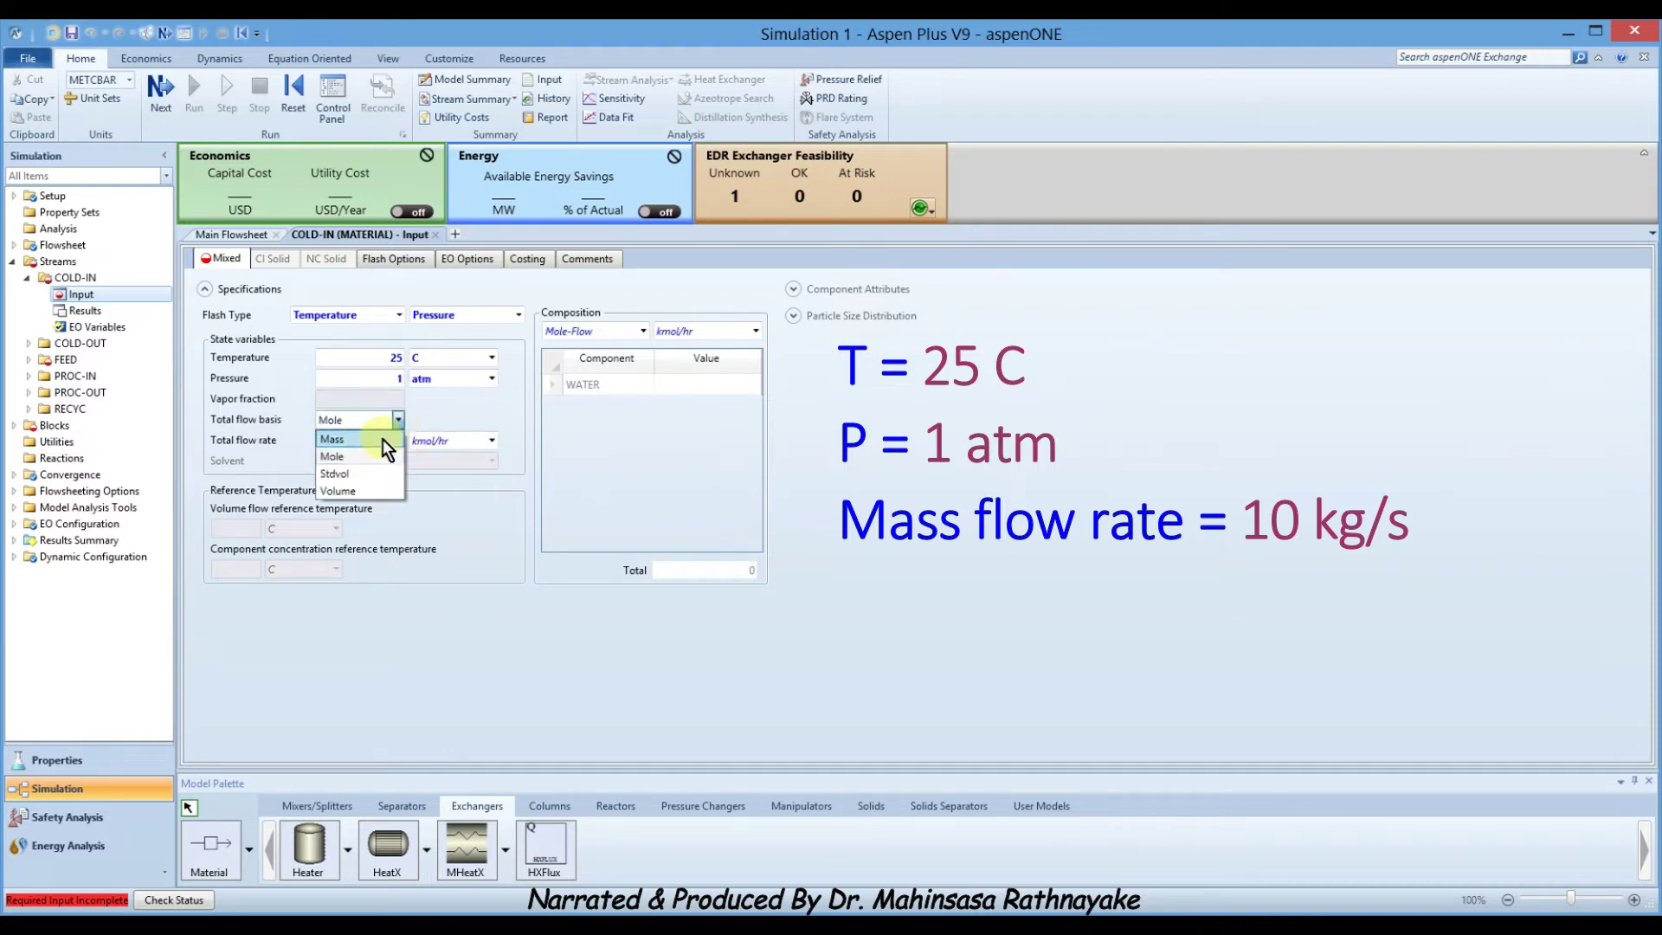
pyautogui.click(383, 439)
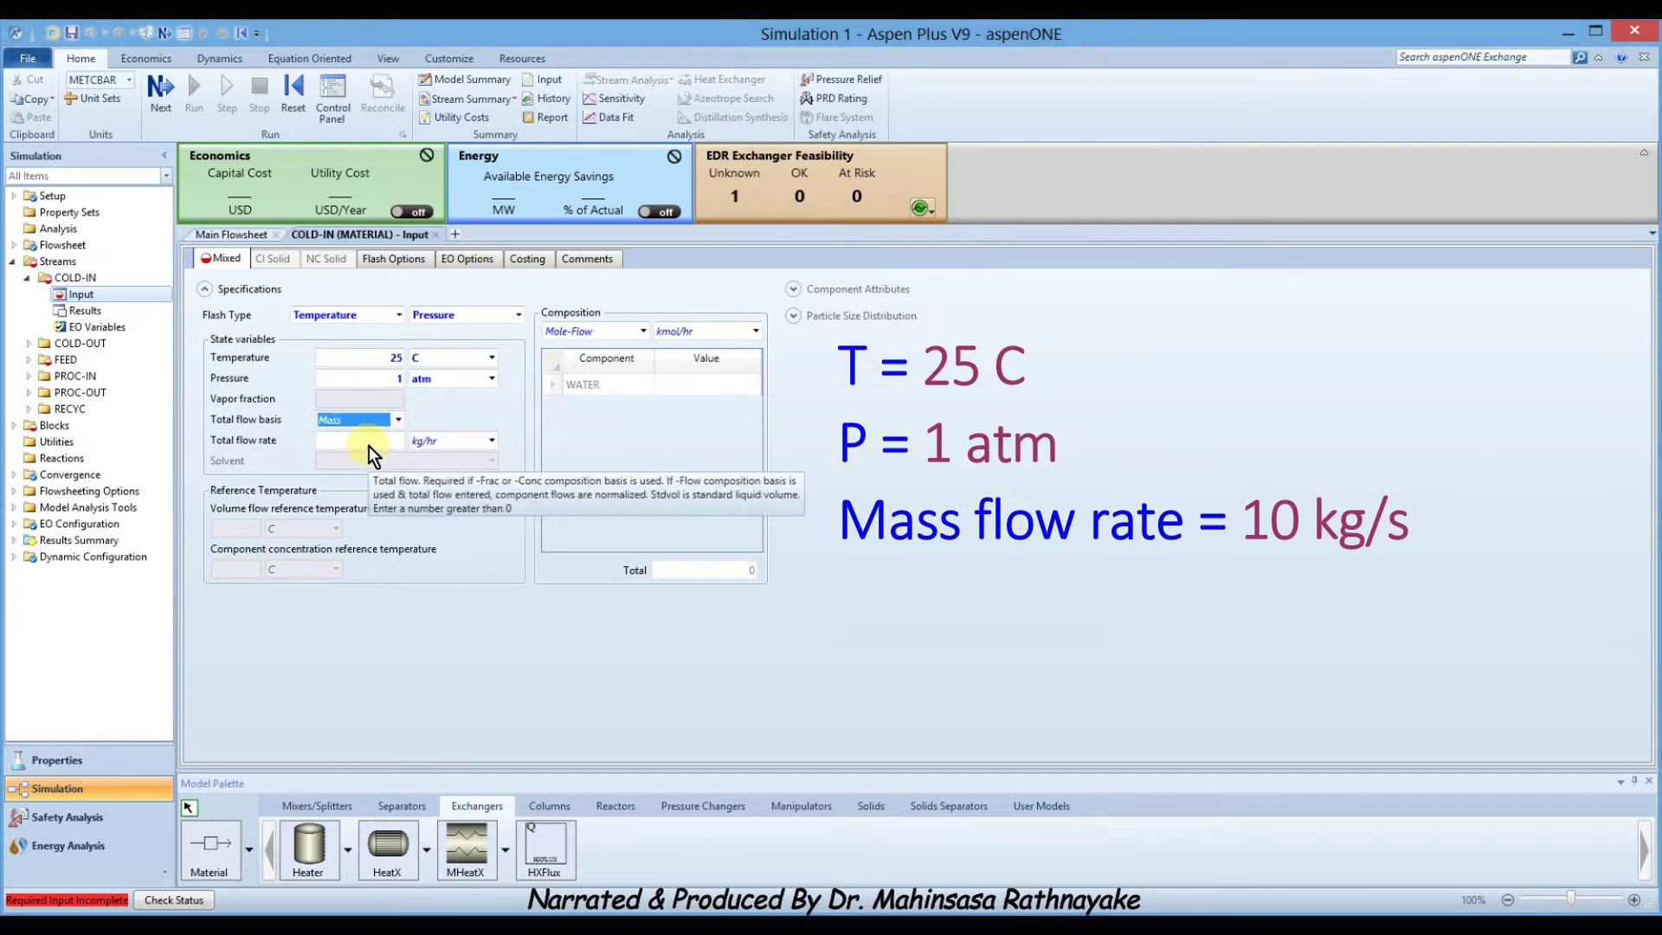
pyautogui.click(643, 332)
pyautogui.click(606, 355)
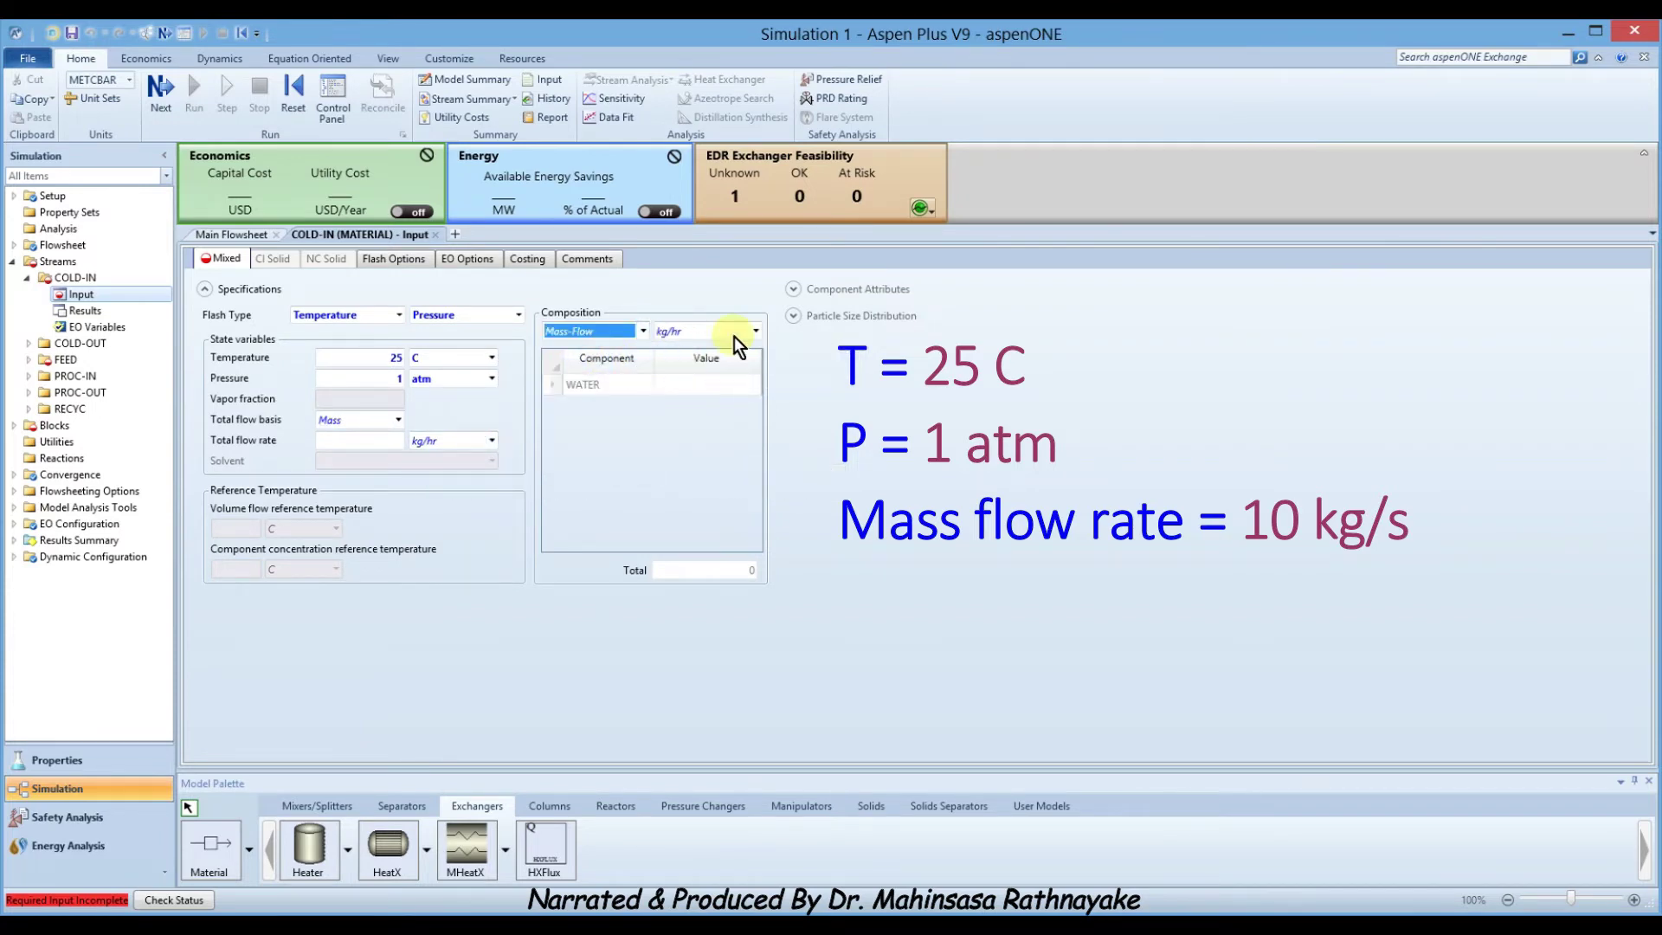
pyautogui.click(688, 384)
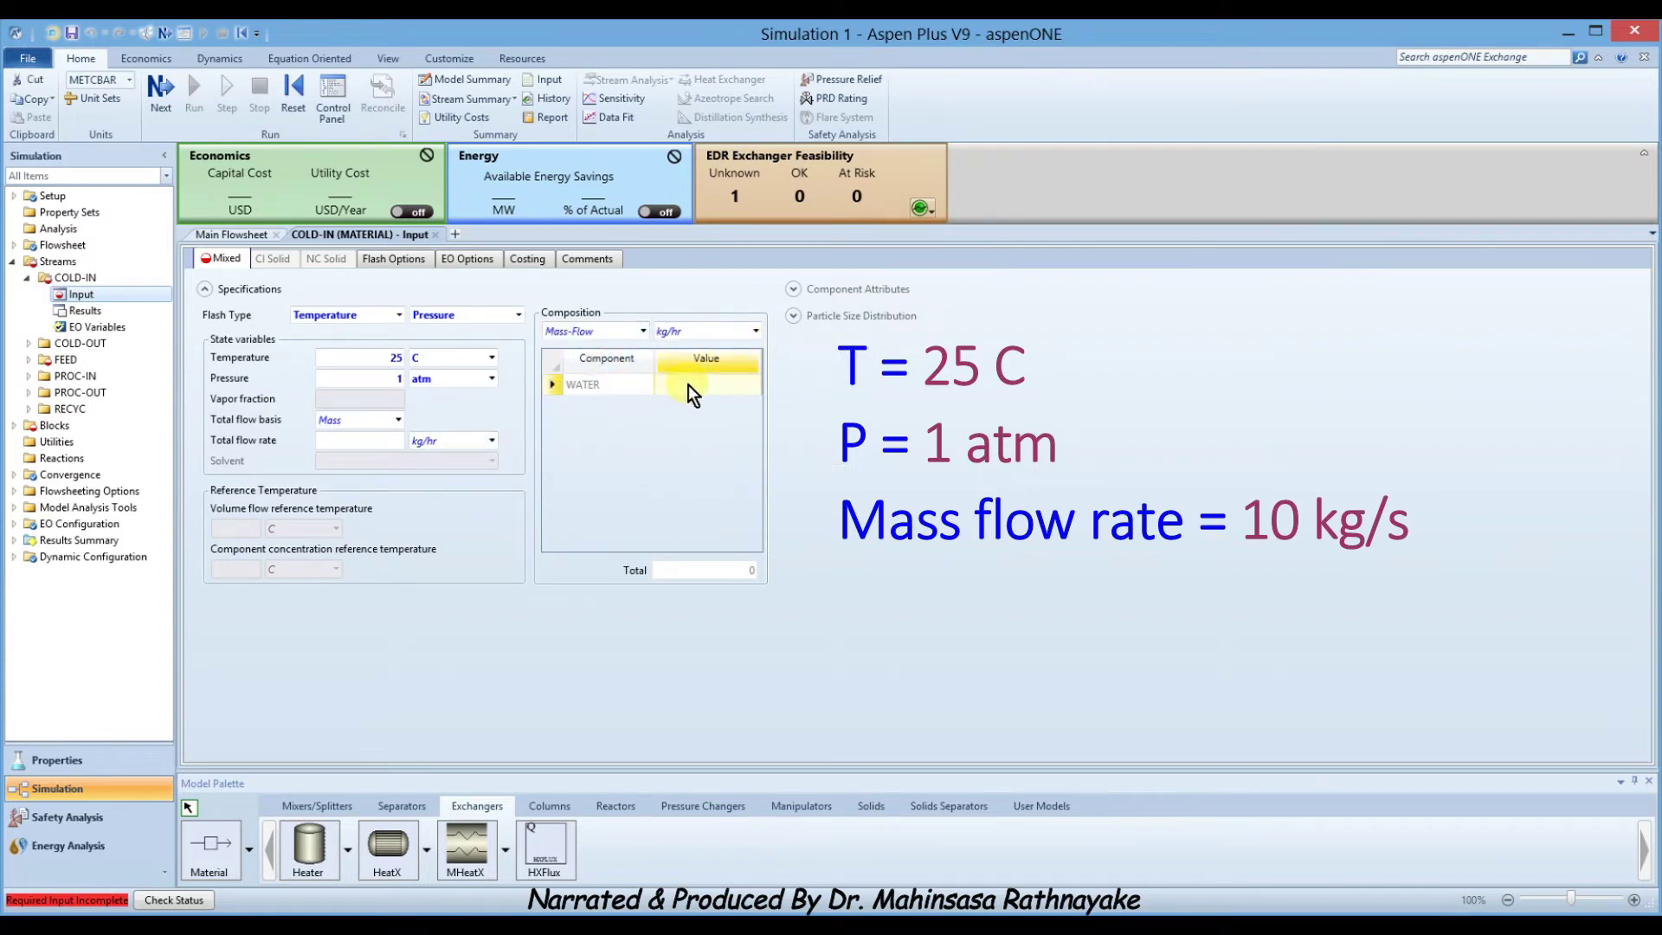
pyautogui.click(756, 331)
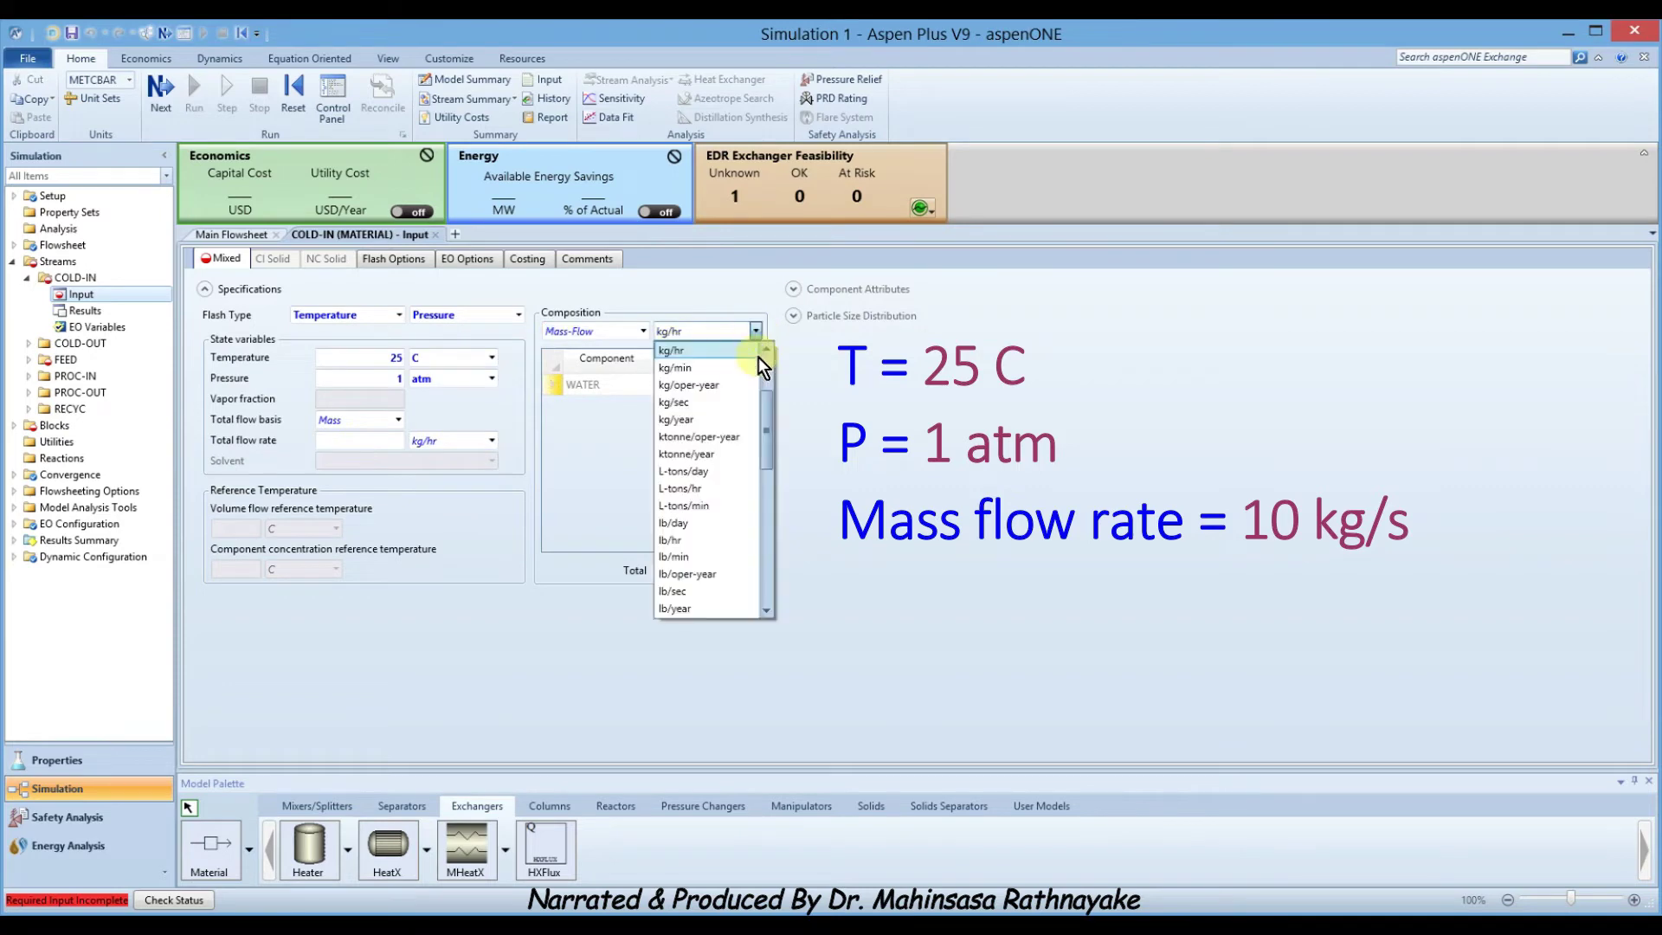
pyautogui.click(722, 402)
pyautogui.write('1')
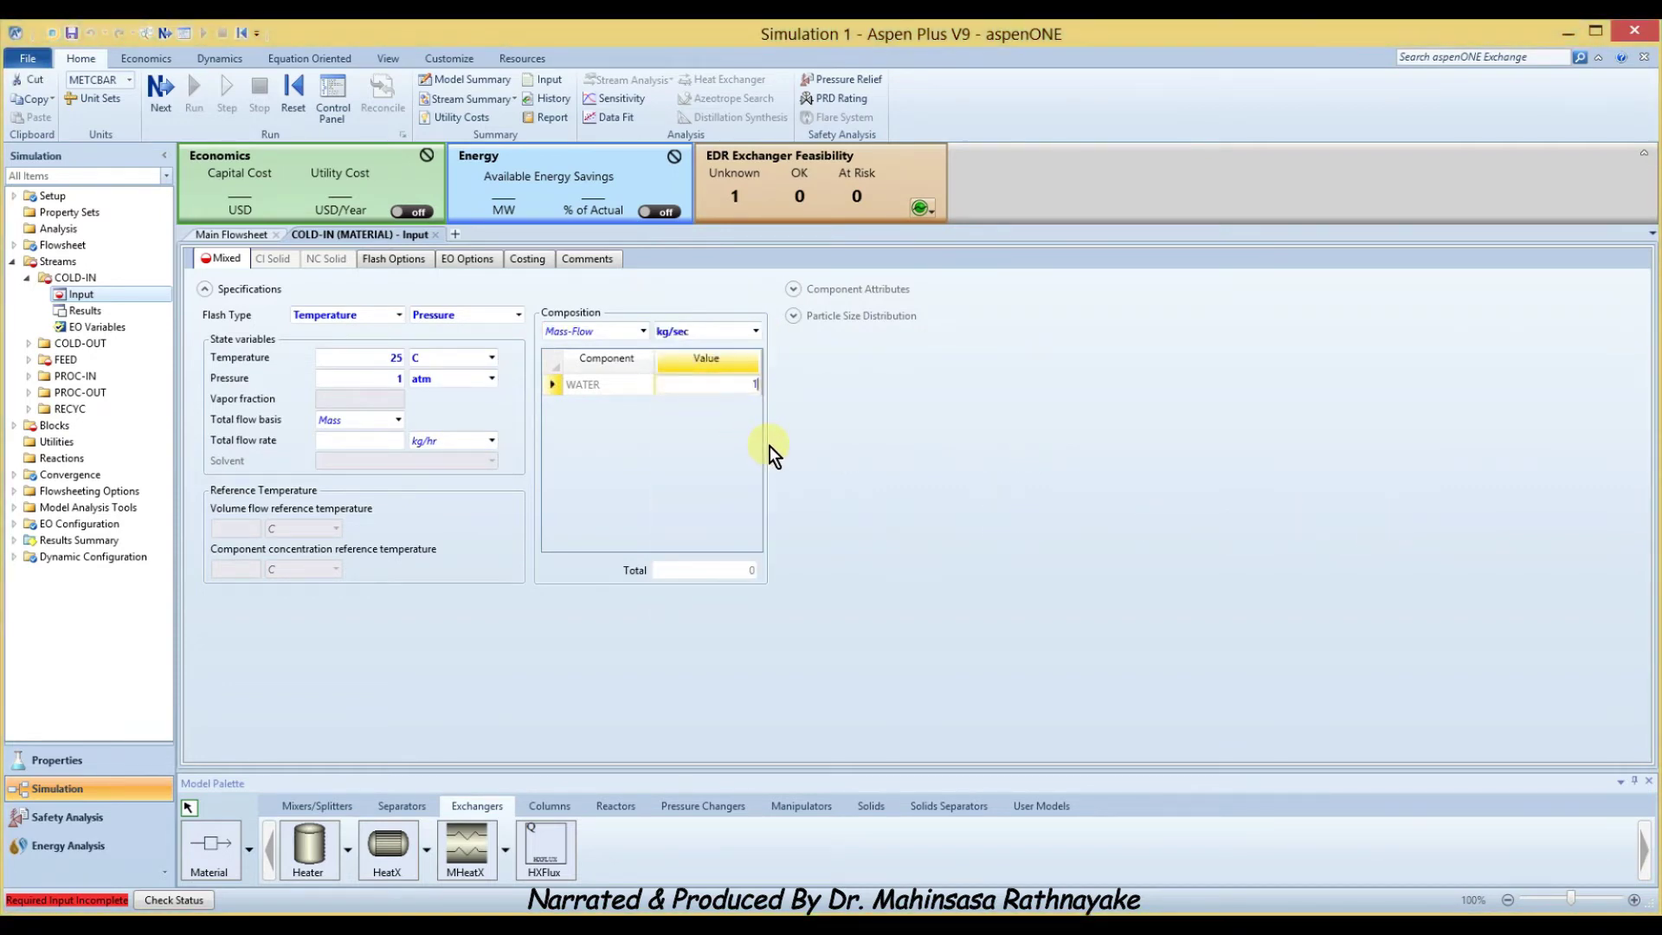
pyautogui.write('0')
pyautogui.click(642, 403)
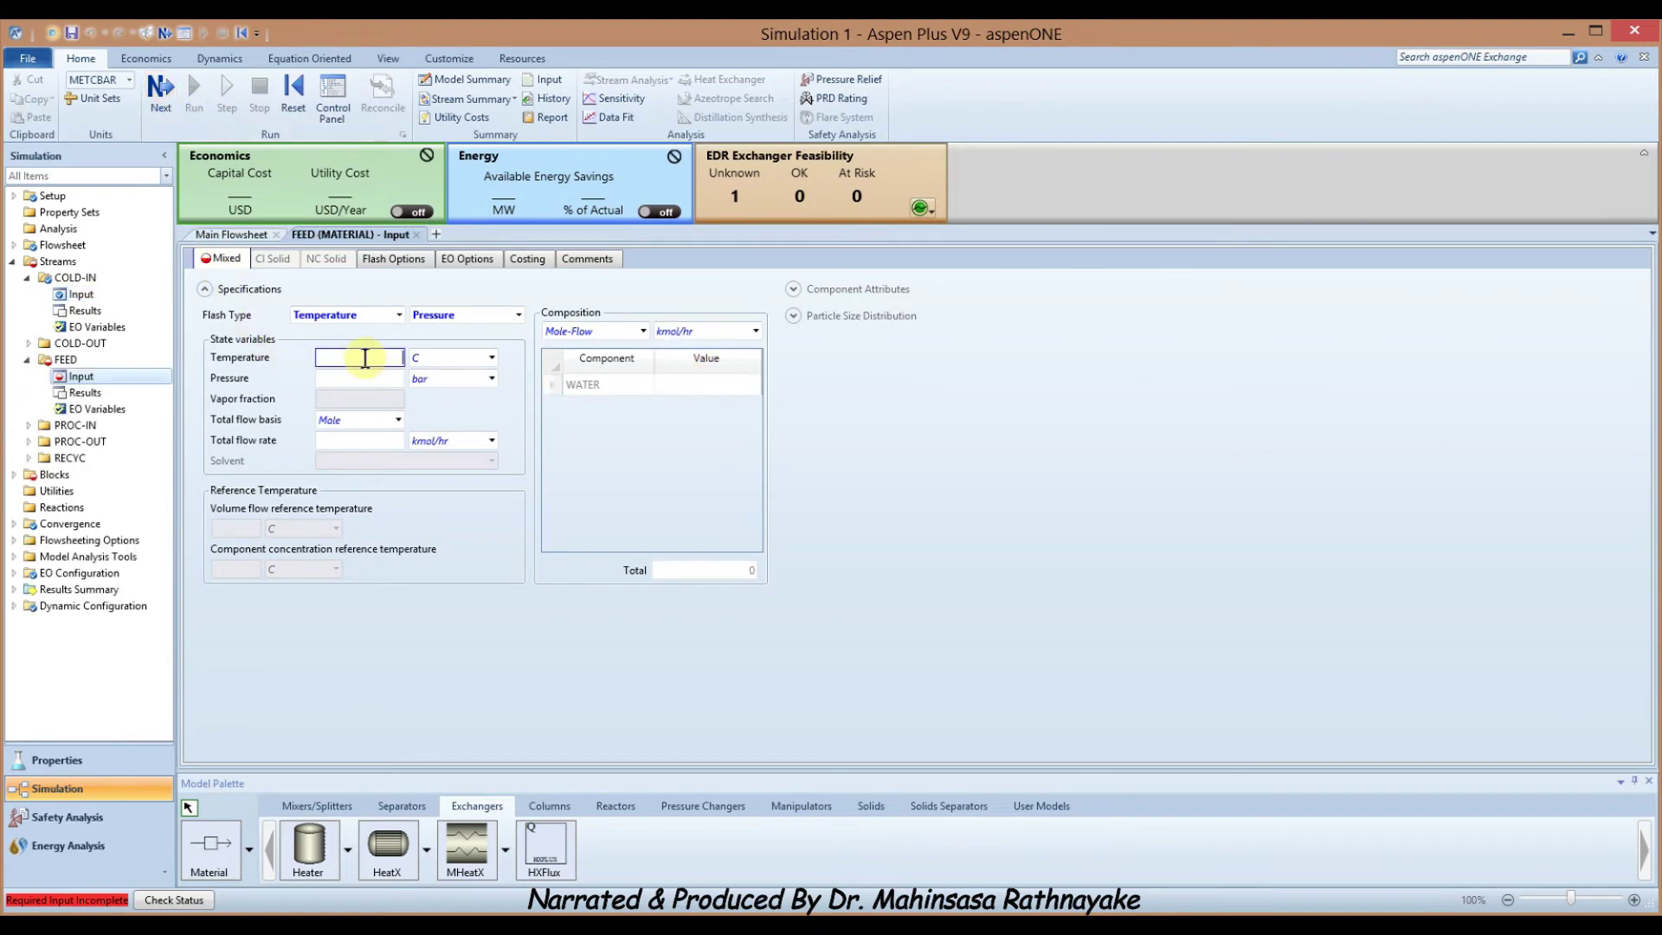
# Set the FEED stream's temperature to 35 C and its pressure to 1 atm.
pyautogui.write('35')
pyautogui.click(385, 379)
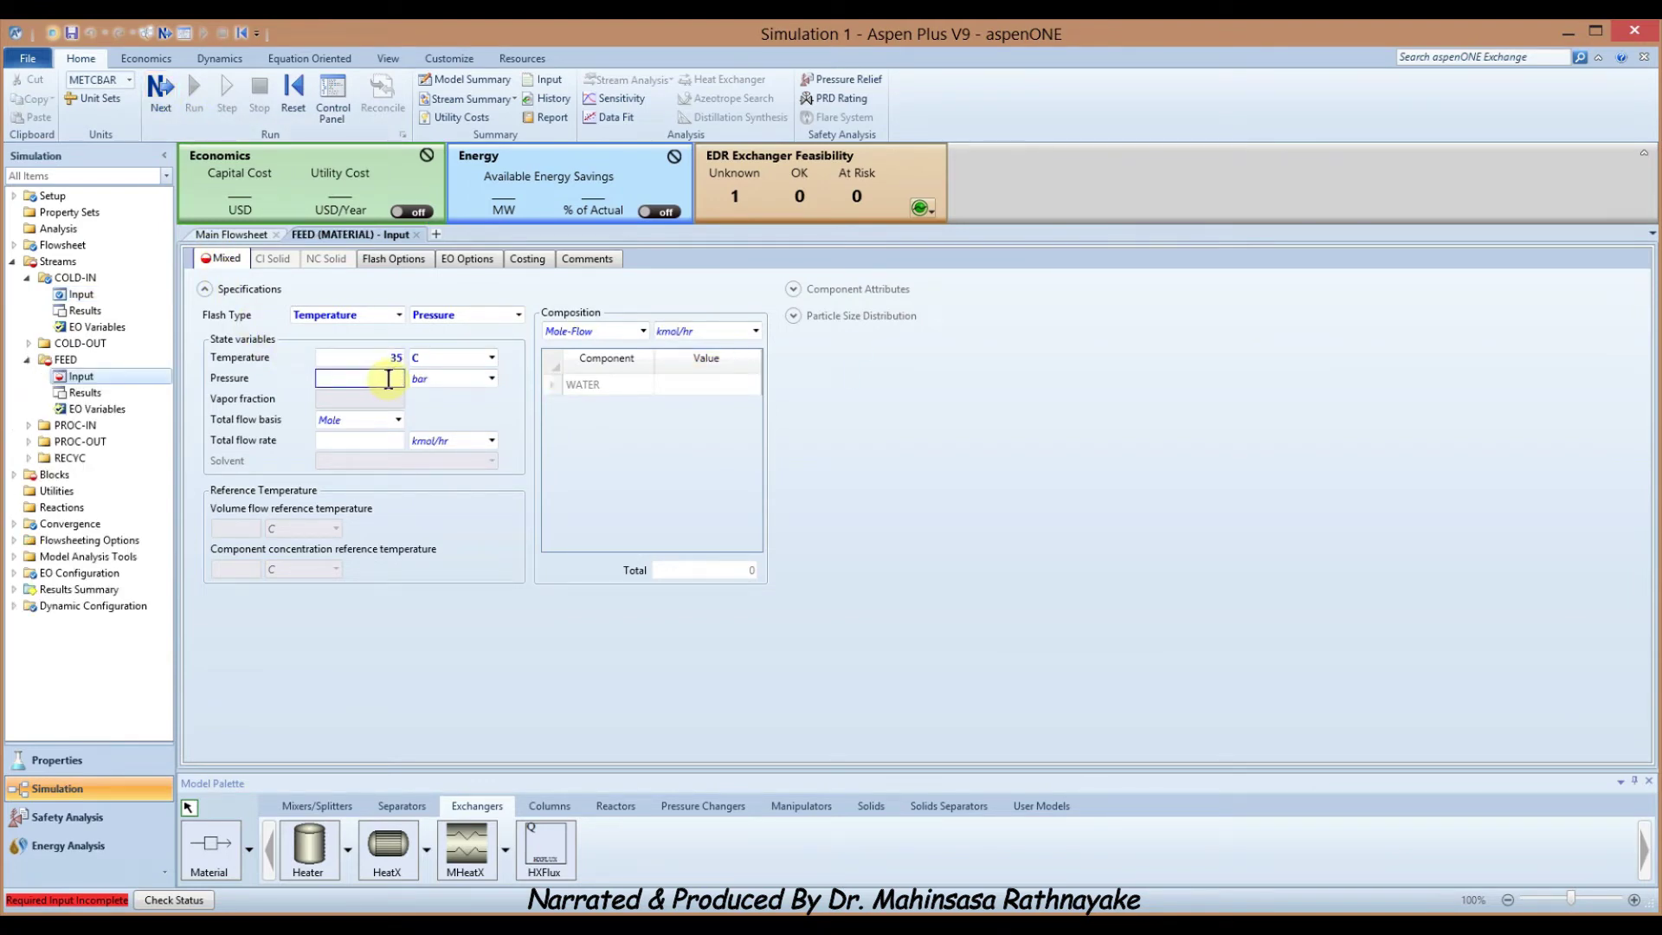
pyautogui.write('1')
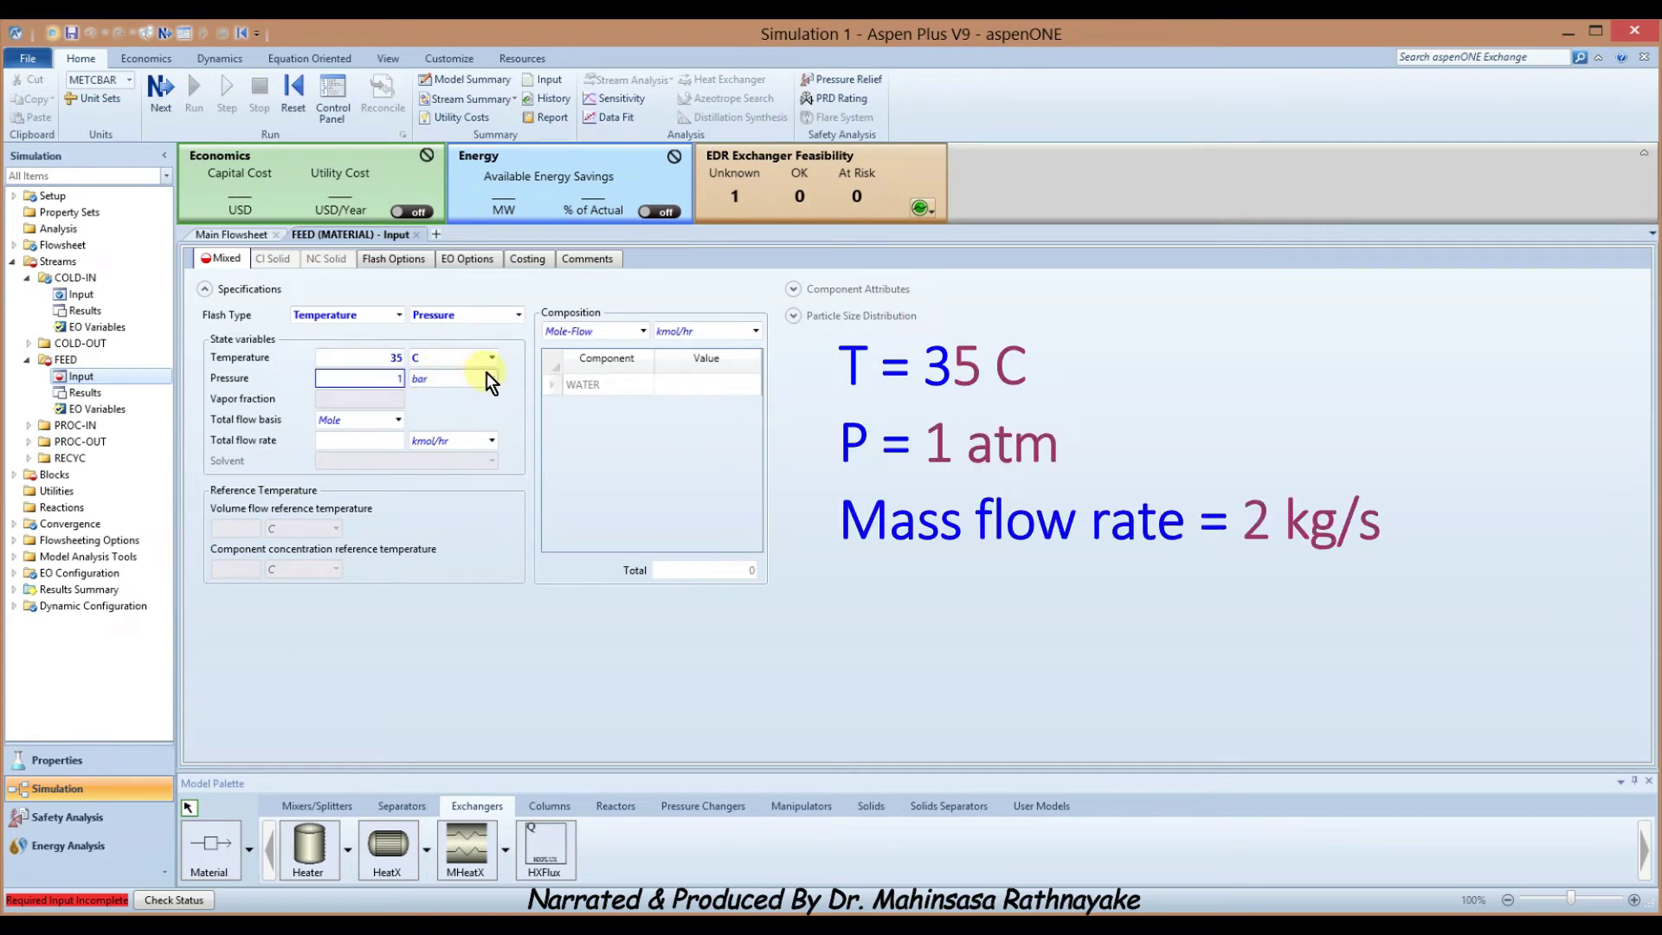
pyautogui.click(491, 378)
pyautogui.scroll(3, 482, 407)
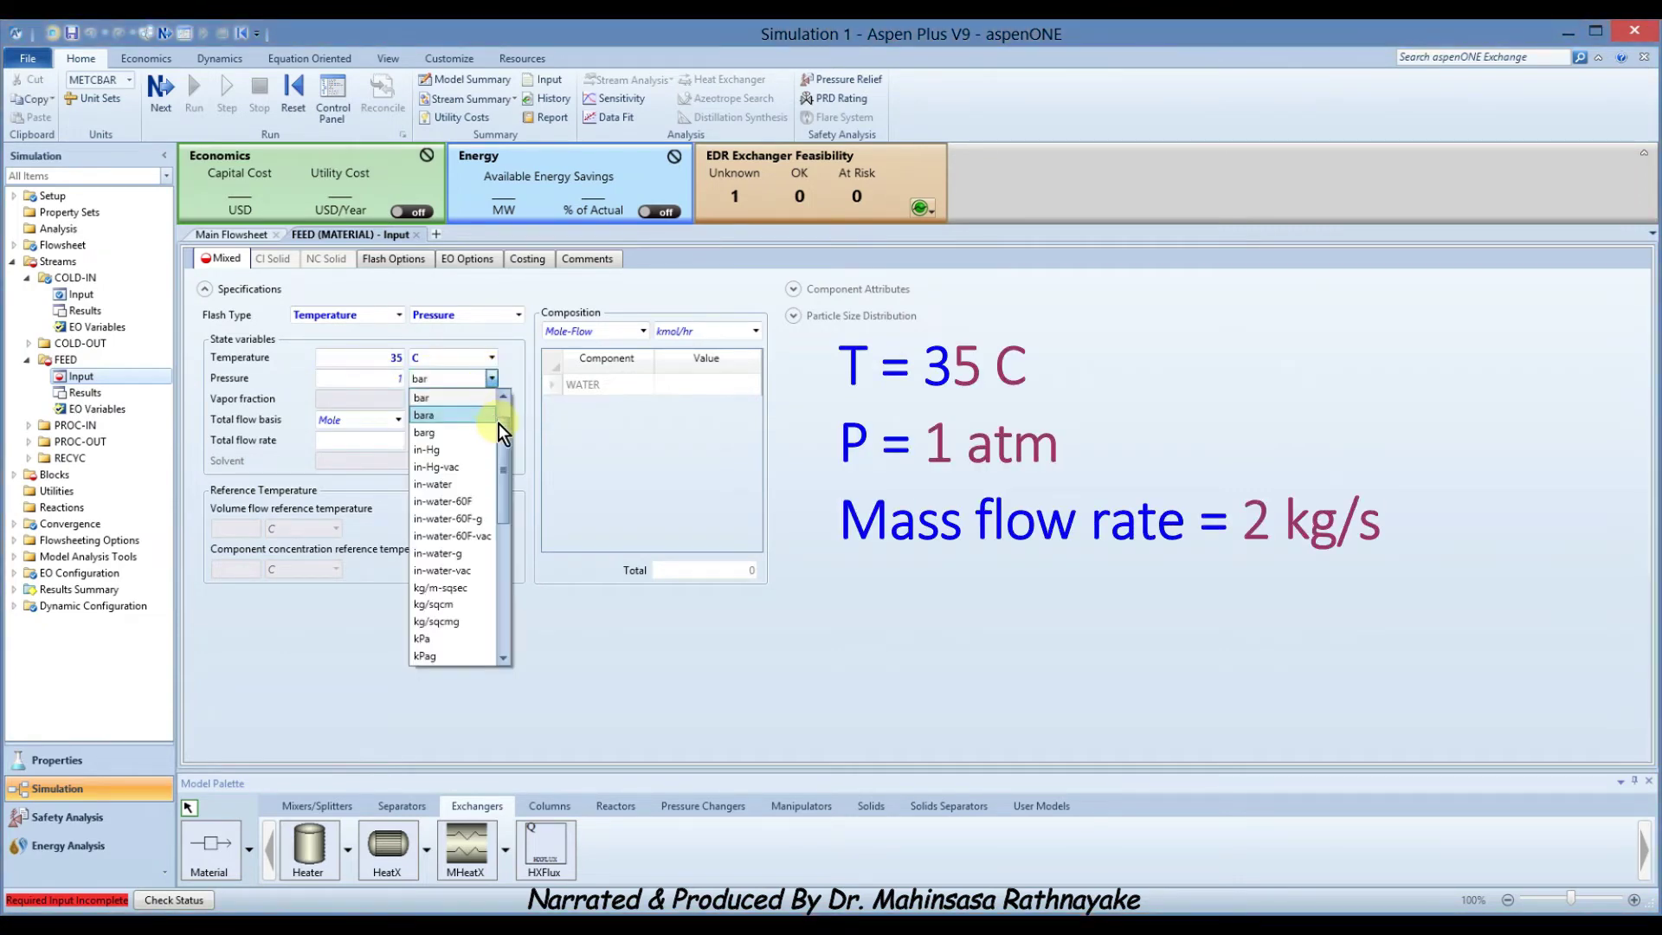
pyautogui.click(473, 392)
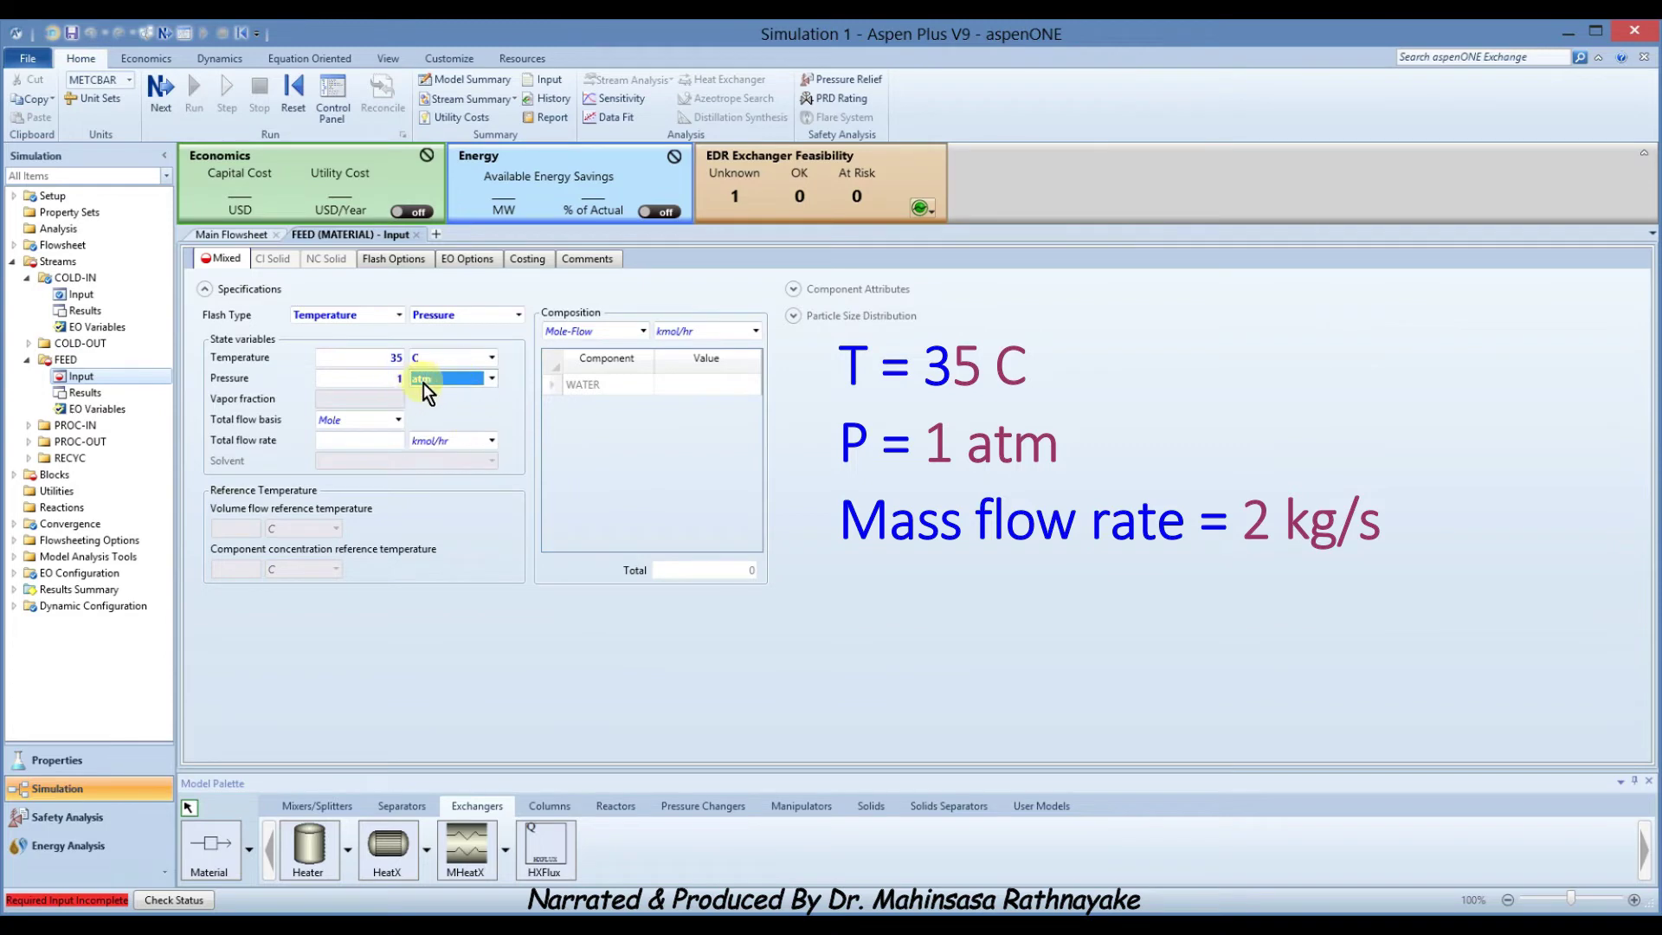
# Specify the FEED composition as Mass-Flow in kg/sec with a WATER value of 2.
pyautogui.click(643, 332)
pyautogui.click(593, 353)
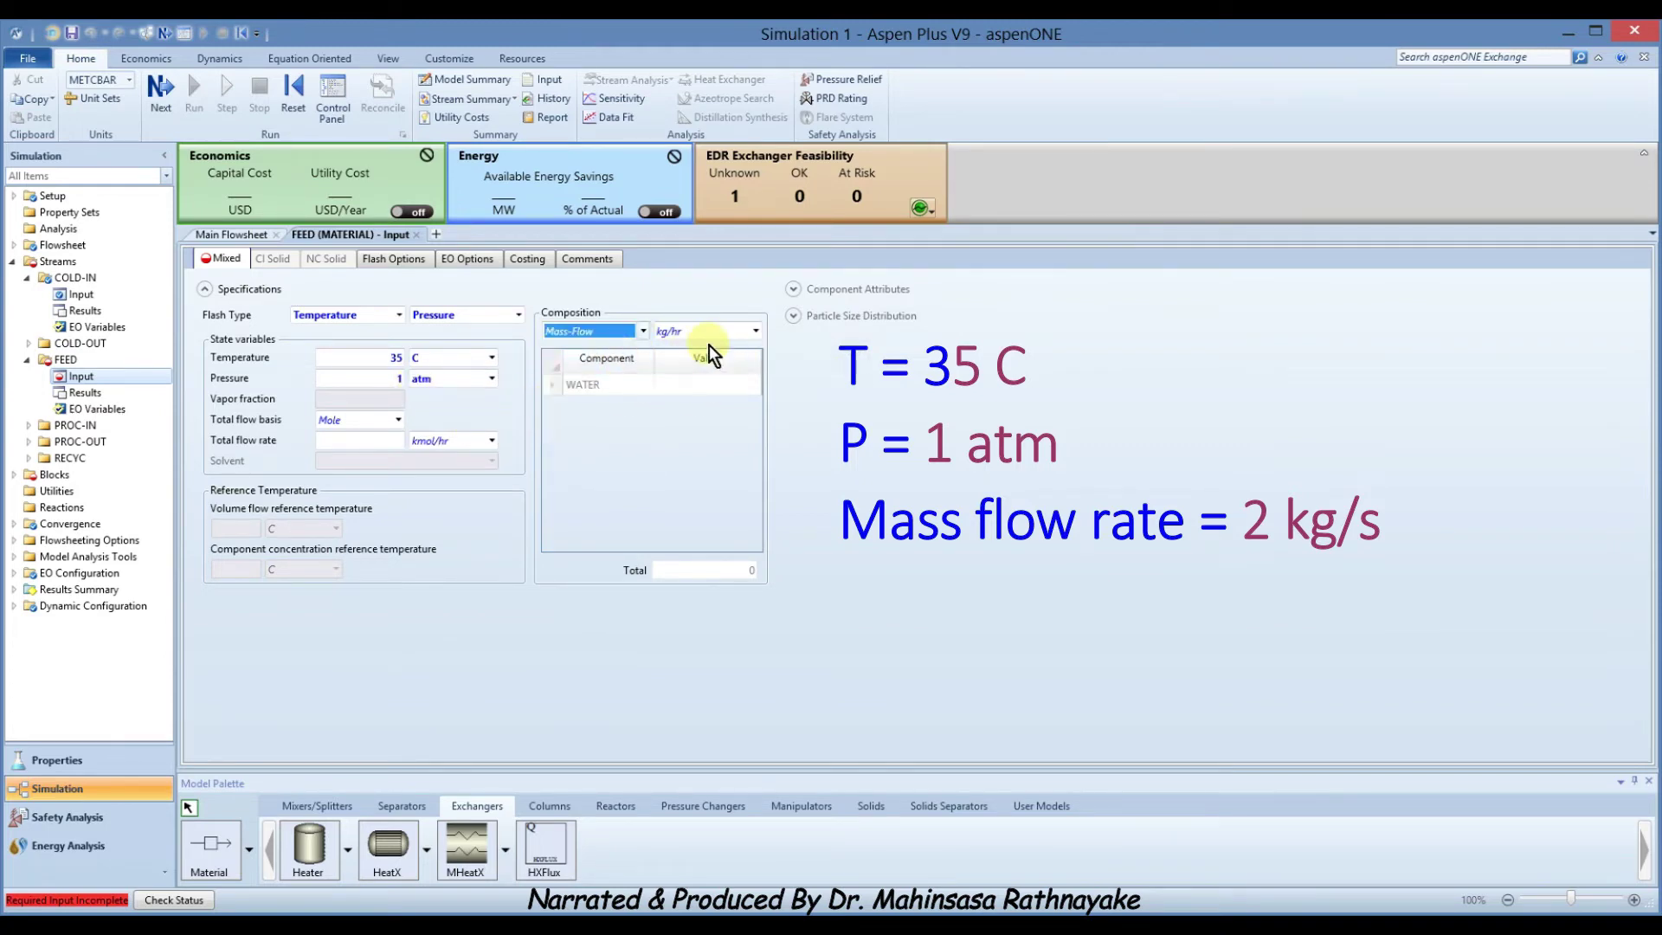
pyautogui.click(755, 331)
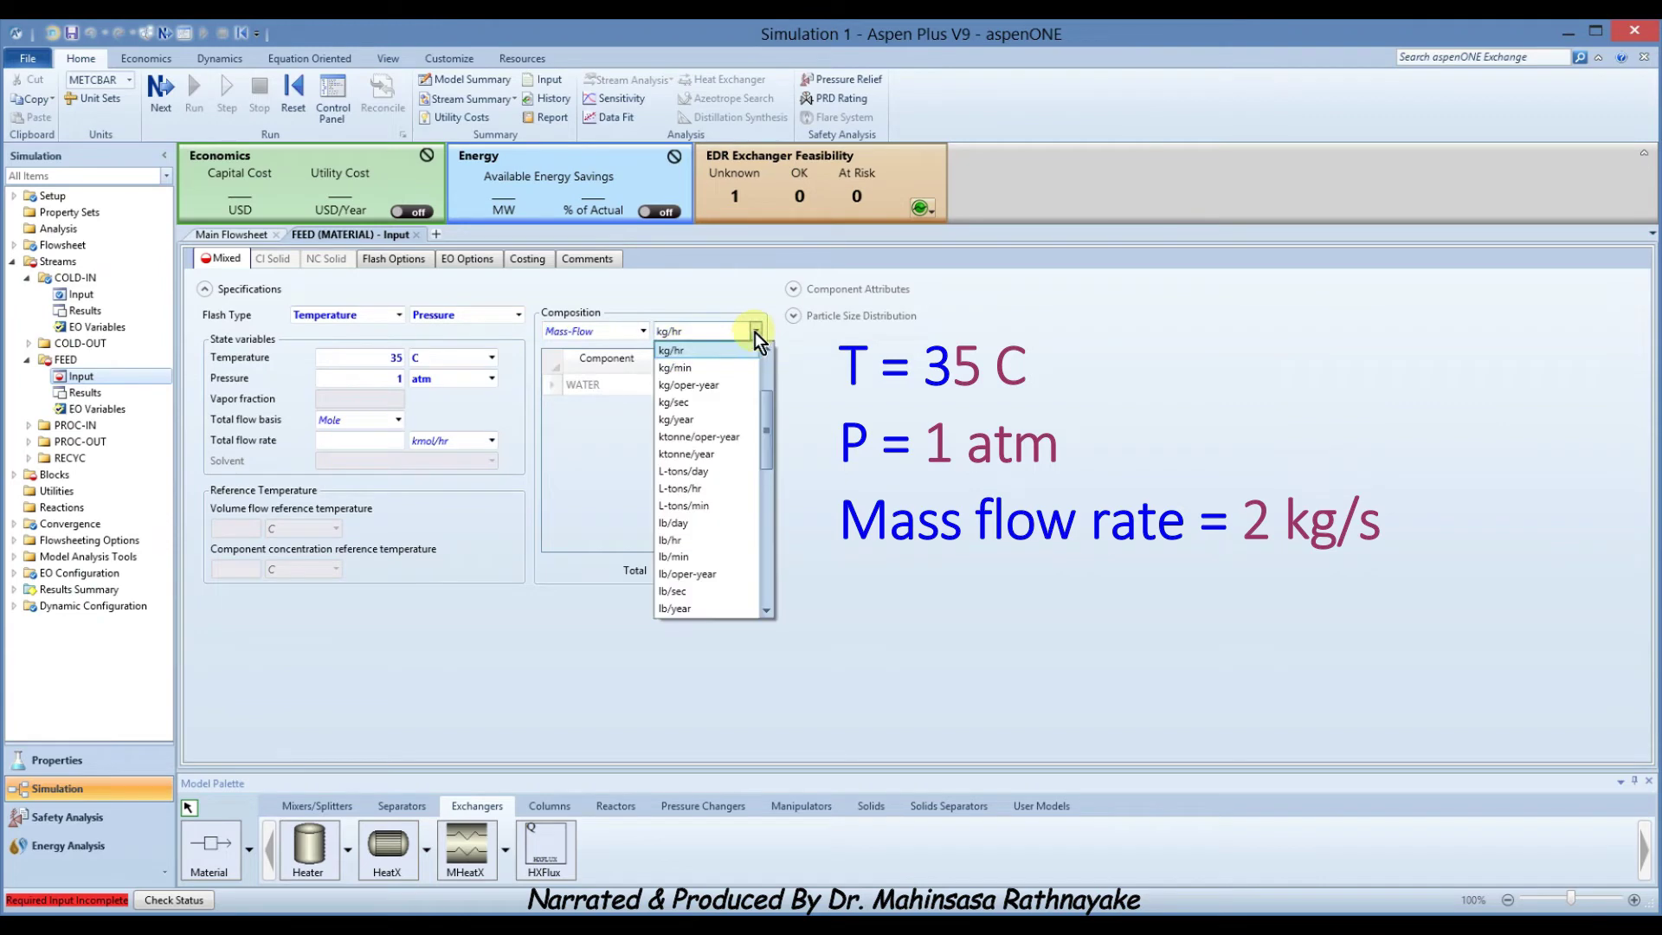
pyautogui.click(697, 400)
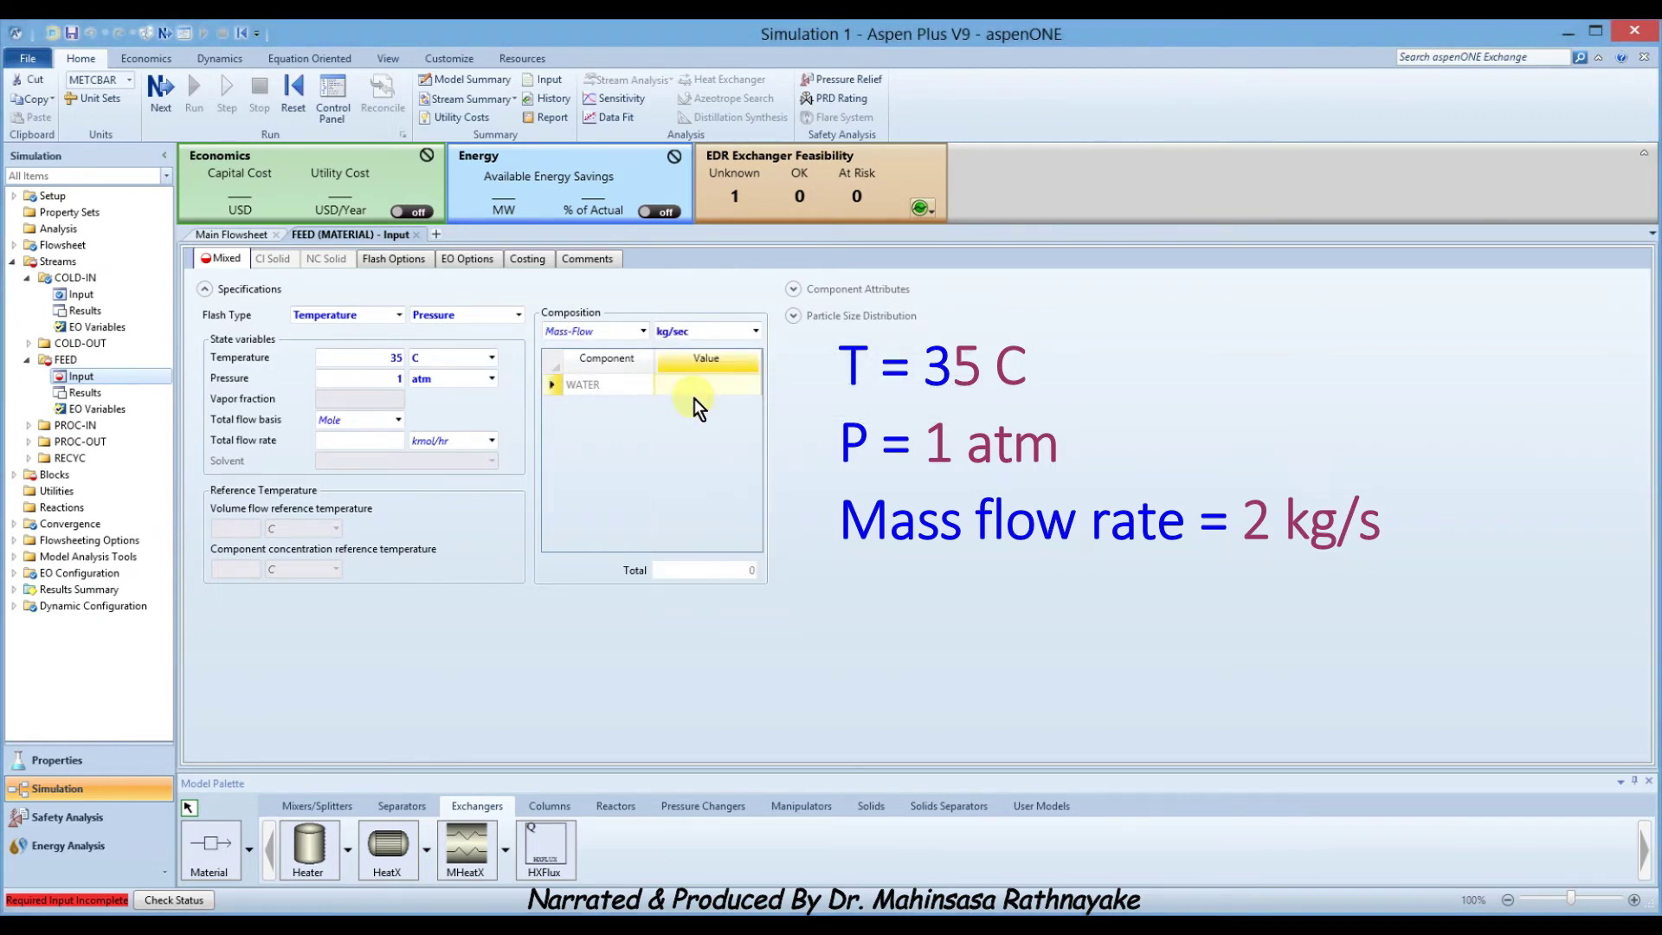
pyautogui.write('2')
pyautogui.press('Return')
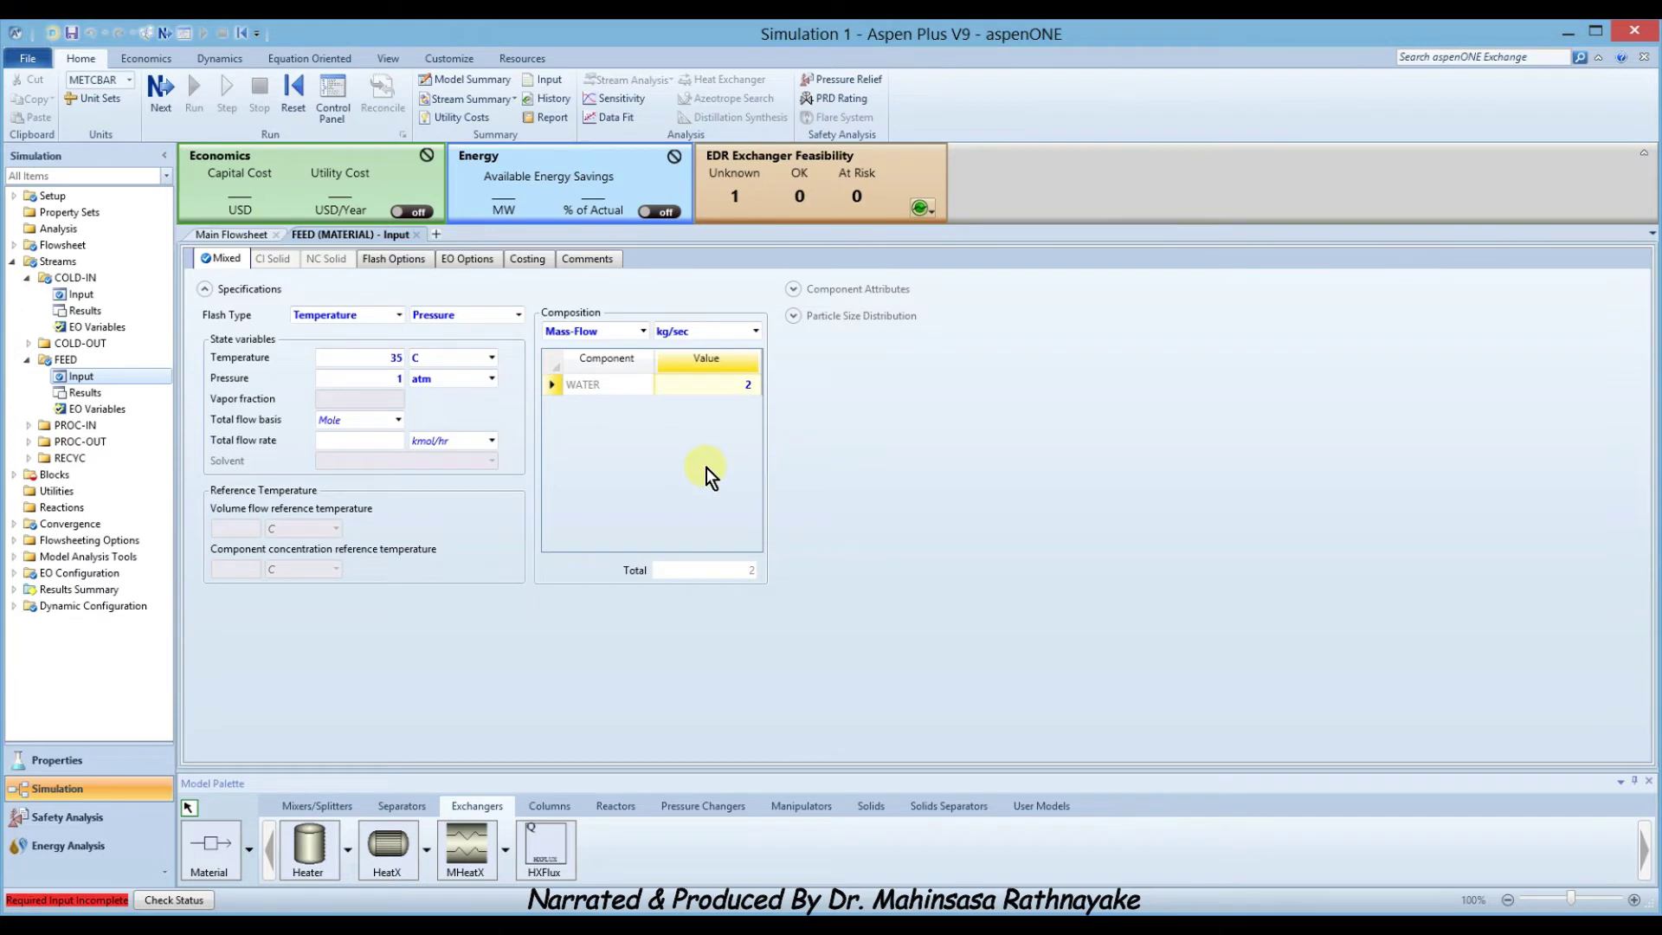
# Go to the next required input and set the C-PROCES heater to 80 C and 1 atm.
pyautogui.click(161, 86)
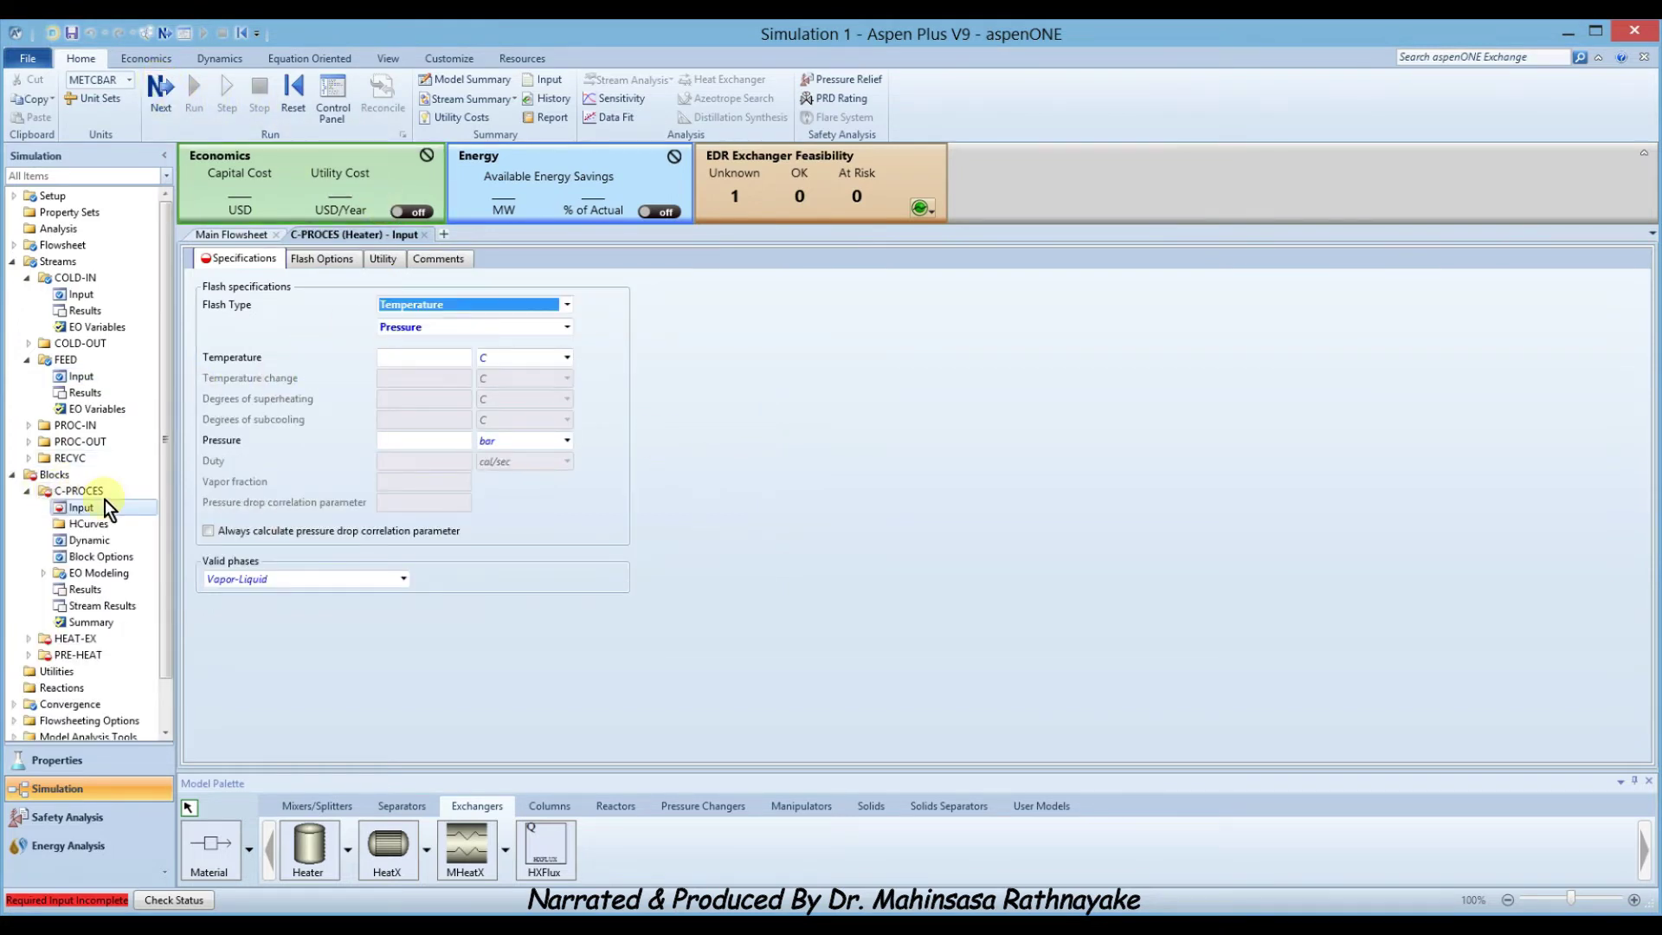
pyautogui.click(435, 356)
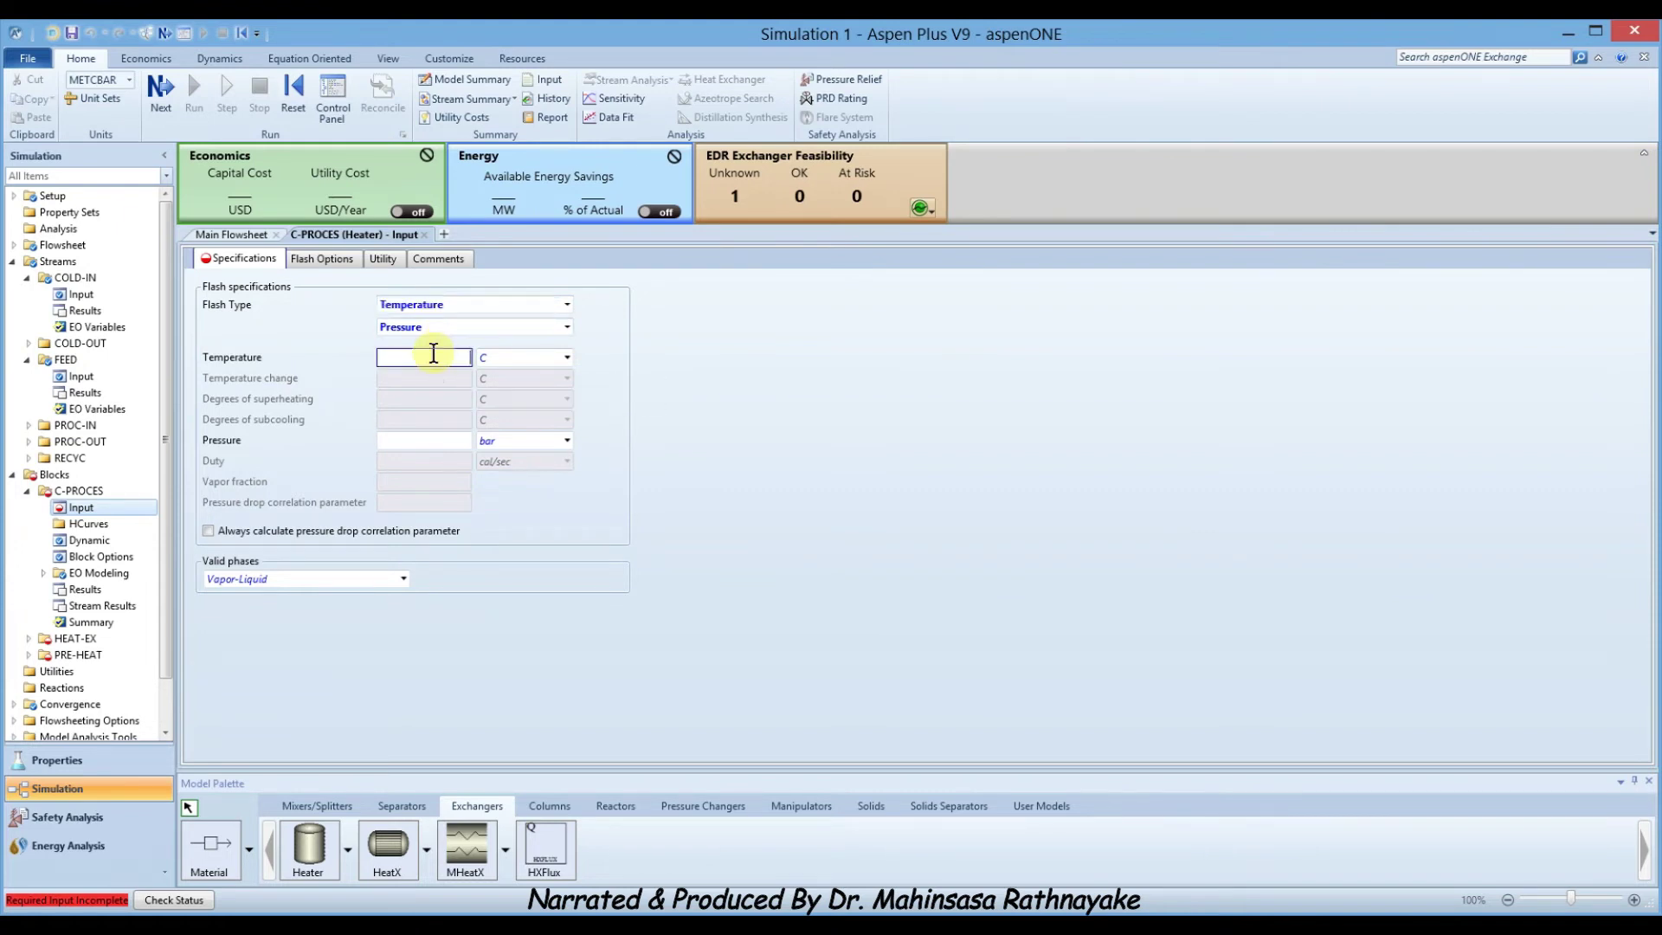
pyautogui.write('80')
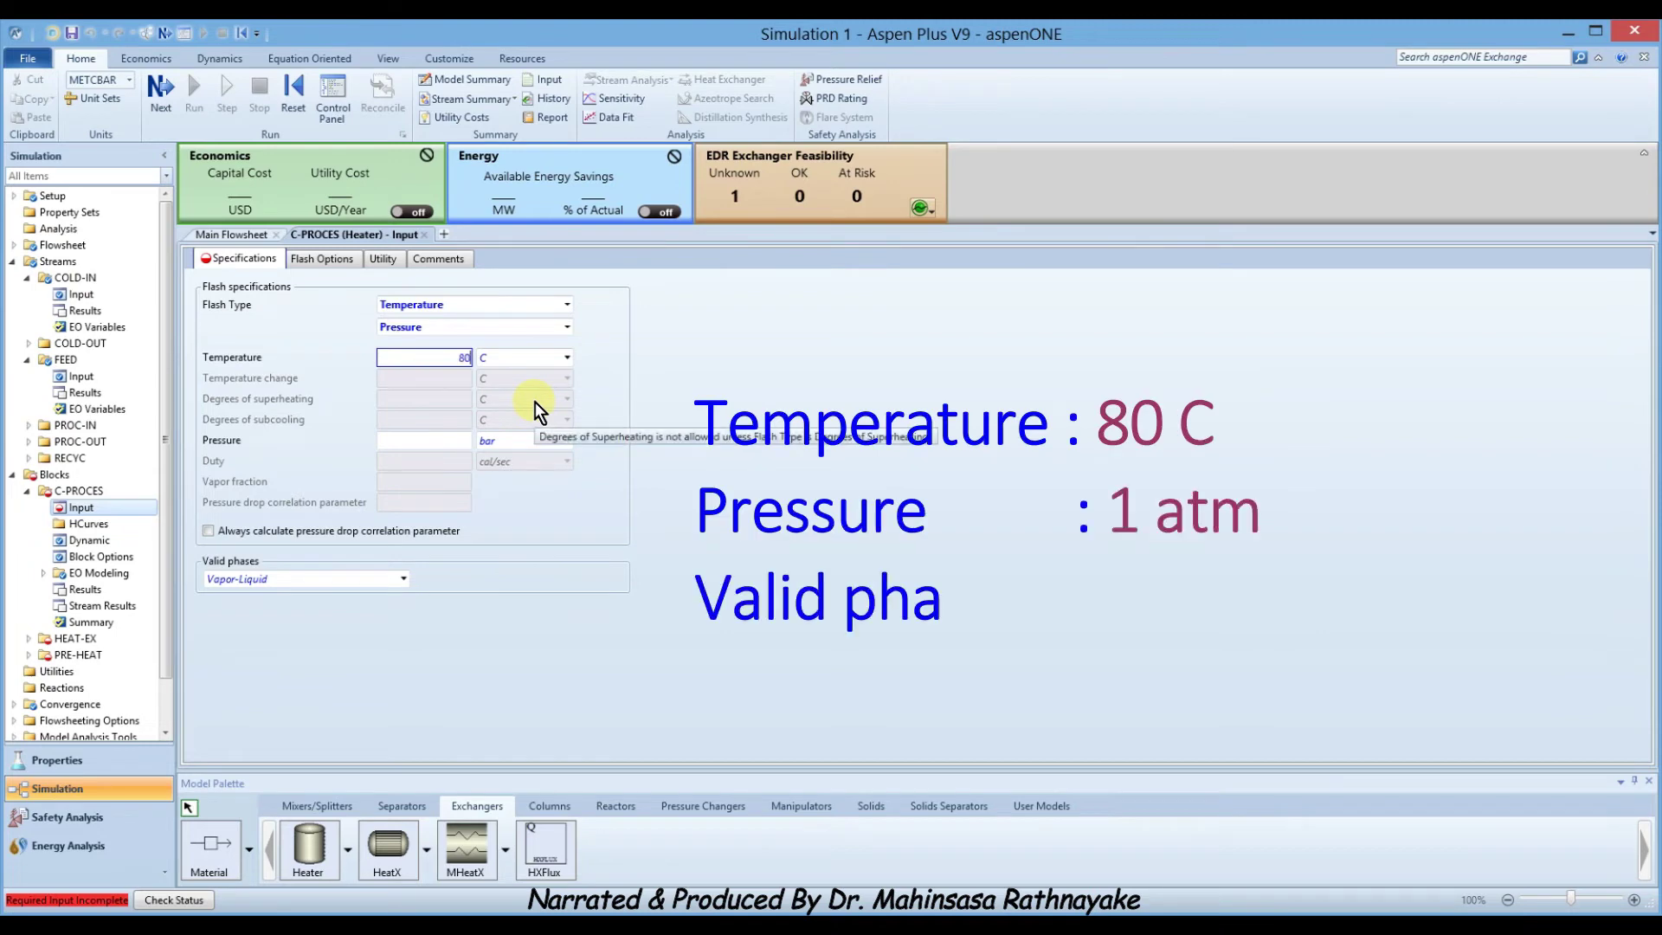
pyautogui.press('Return')
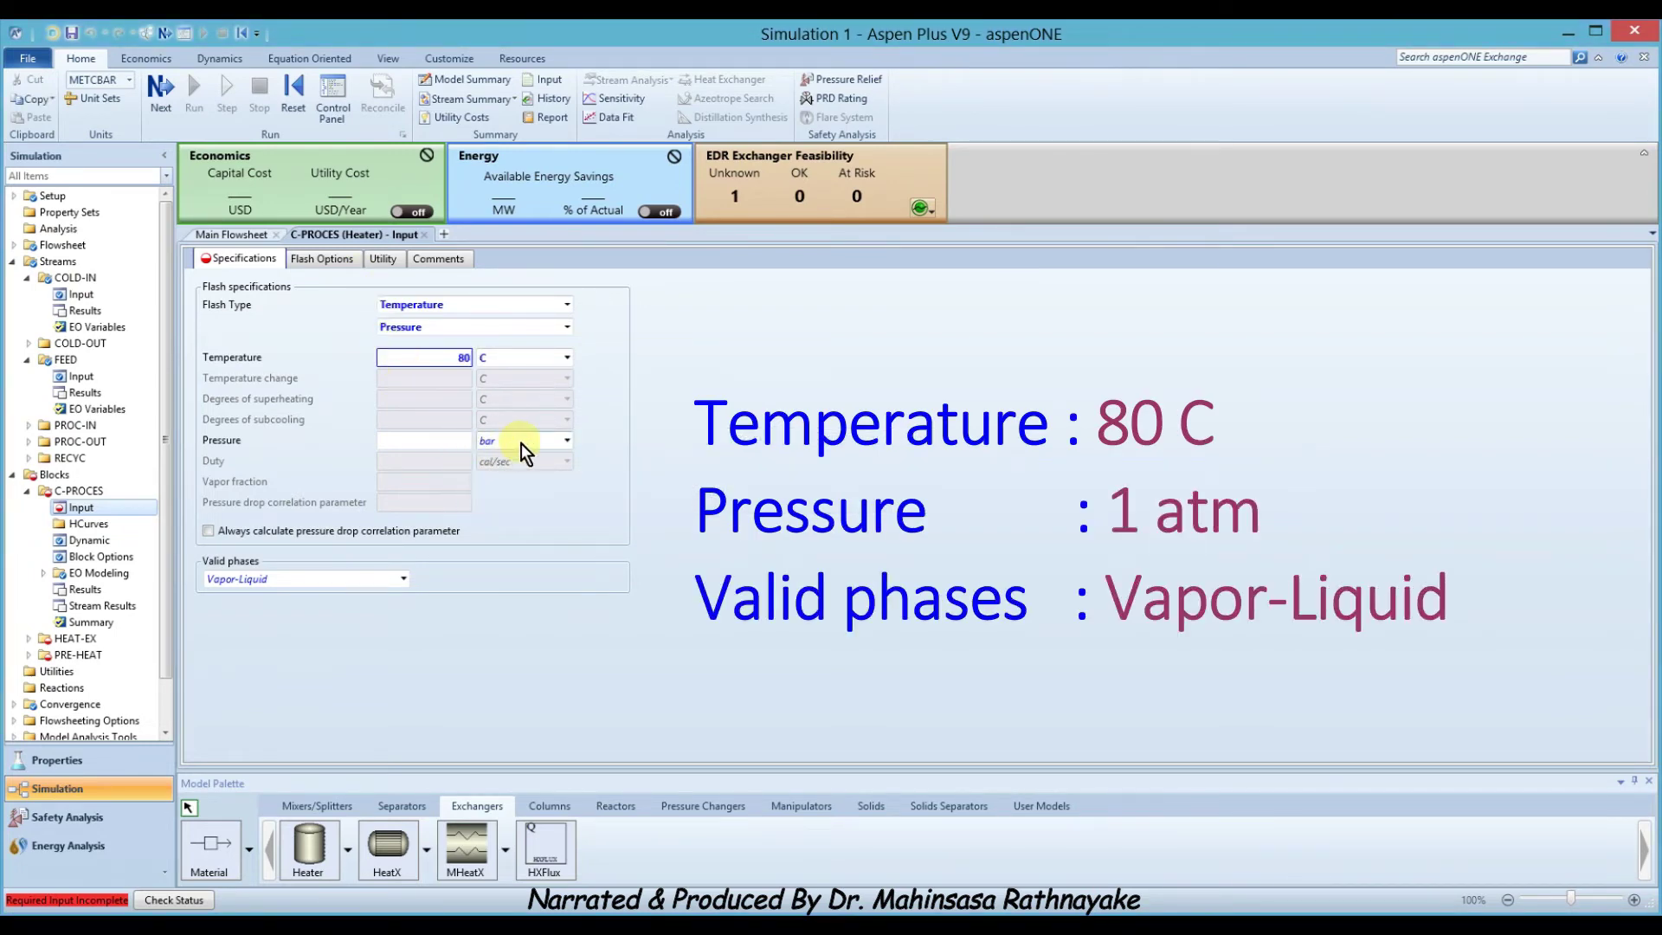
pyautogui.click(566, 442)
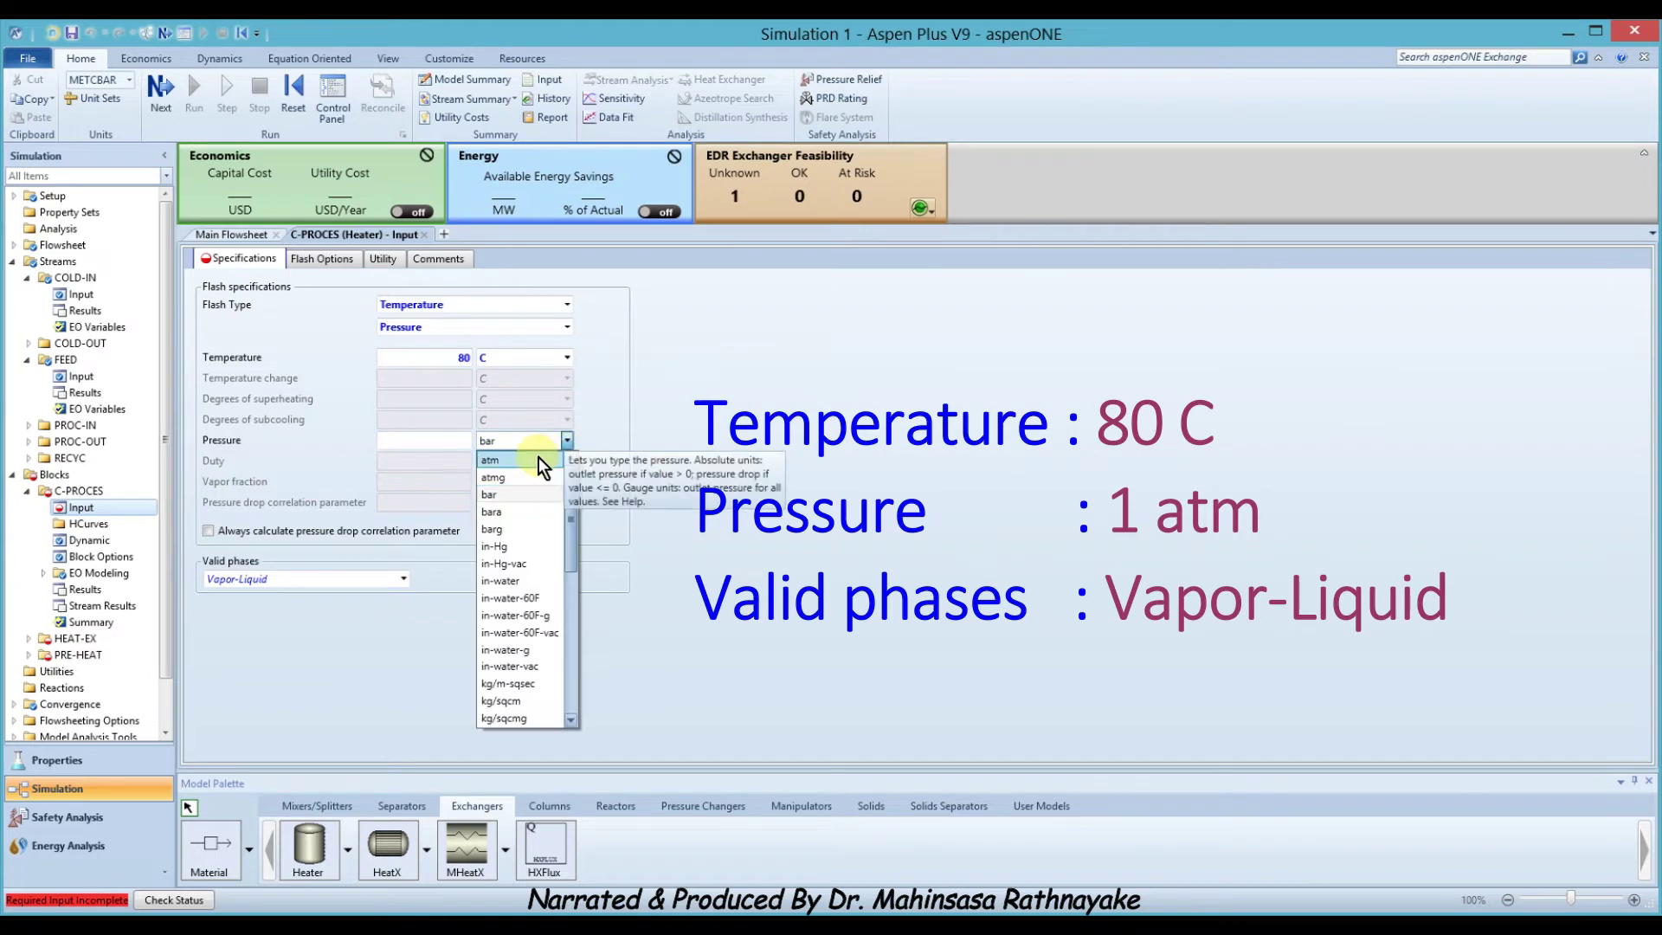
pyautogui.click(538, 457)
pyautogui.click(443, 439)
pyautogui.write('1')
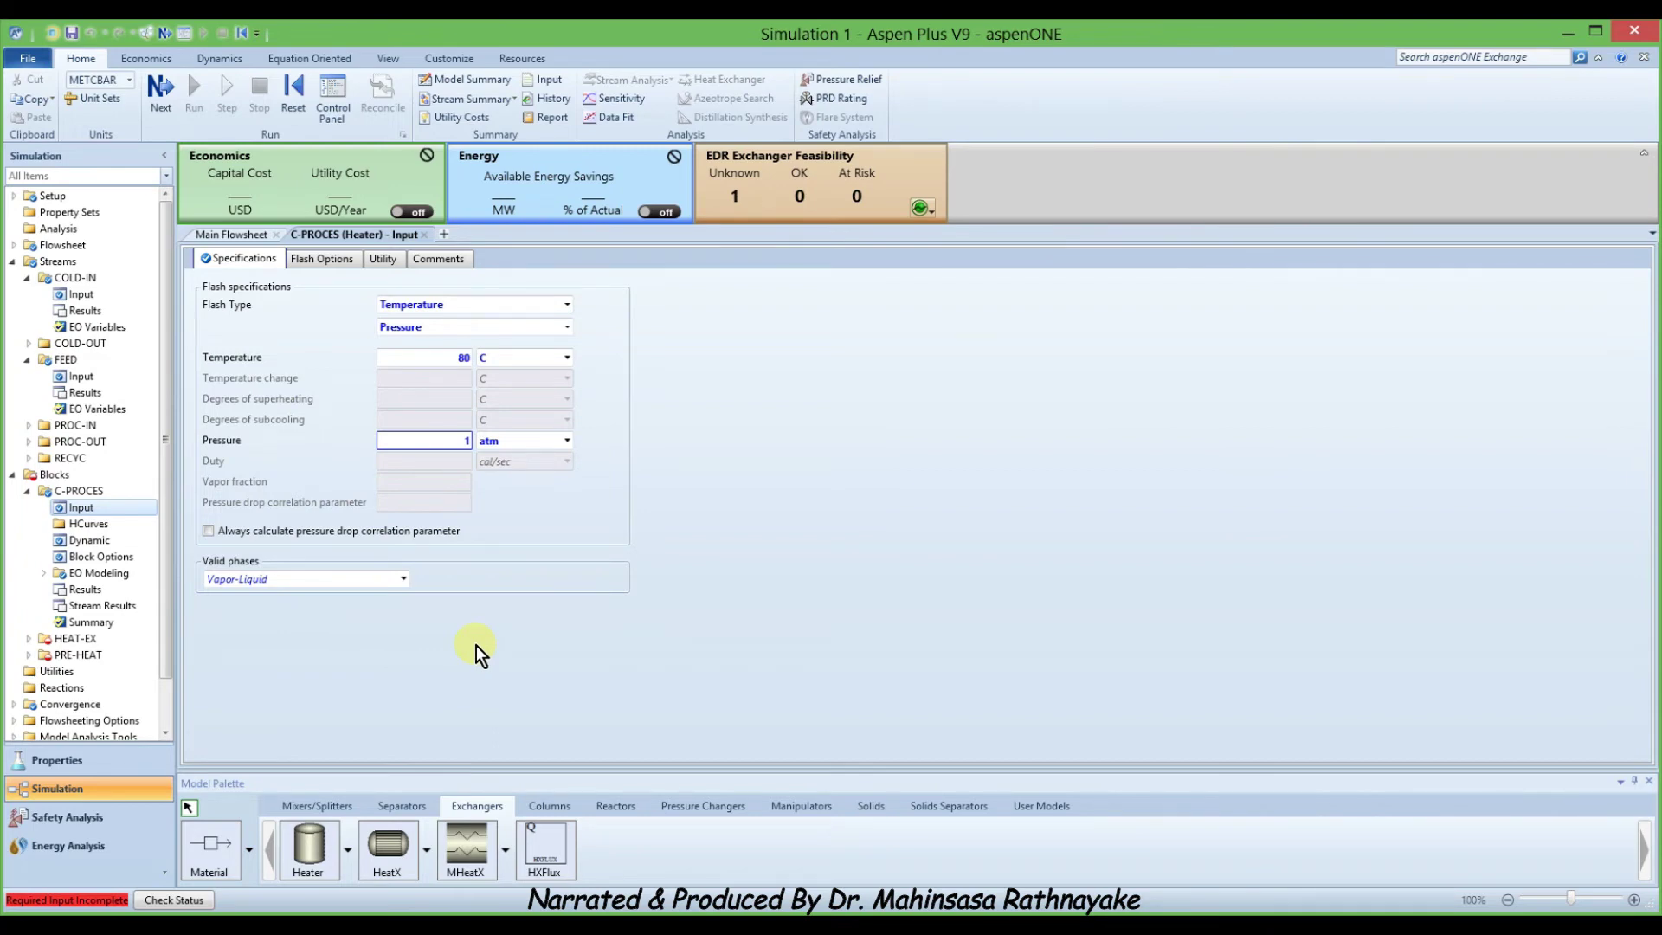
# Go to the next required input and set the PRE-HEAT heater to 60 C and 1 atm.
pyautogui.click(160, 90)
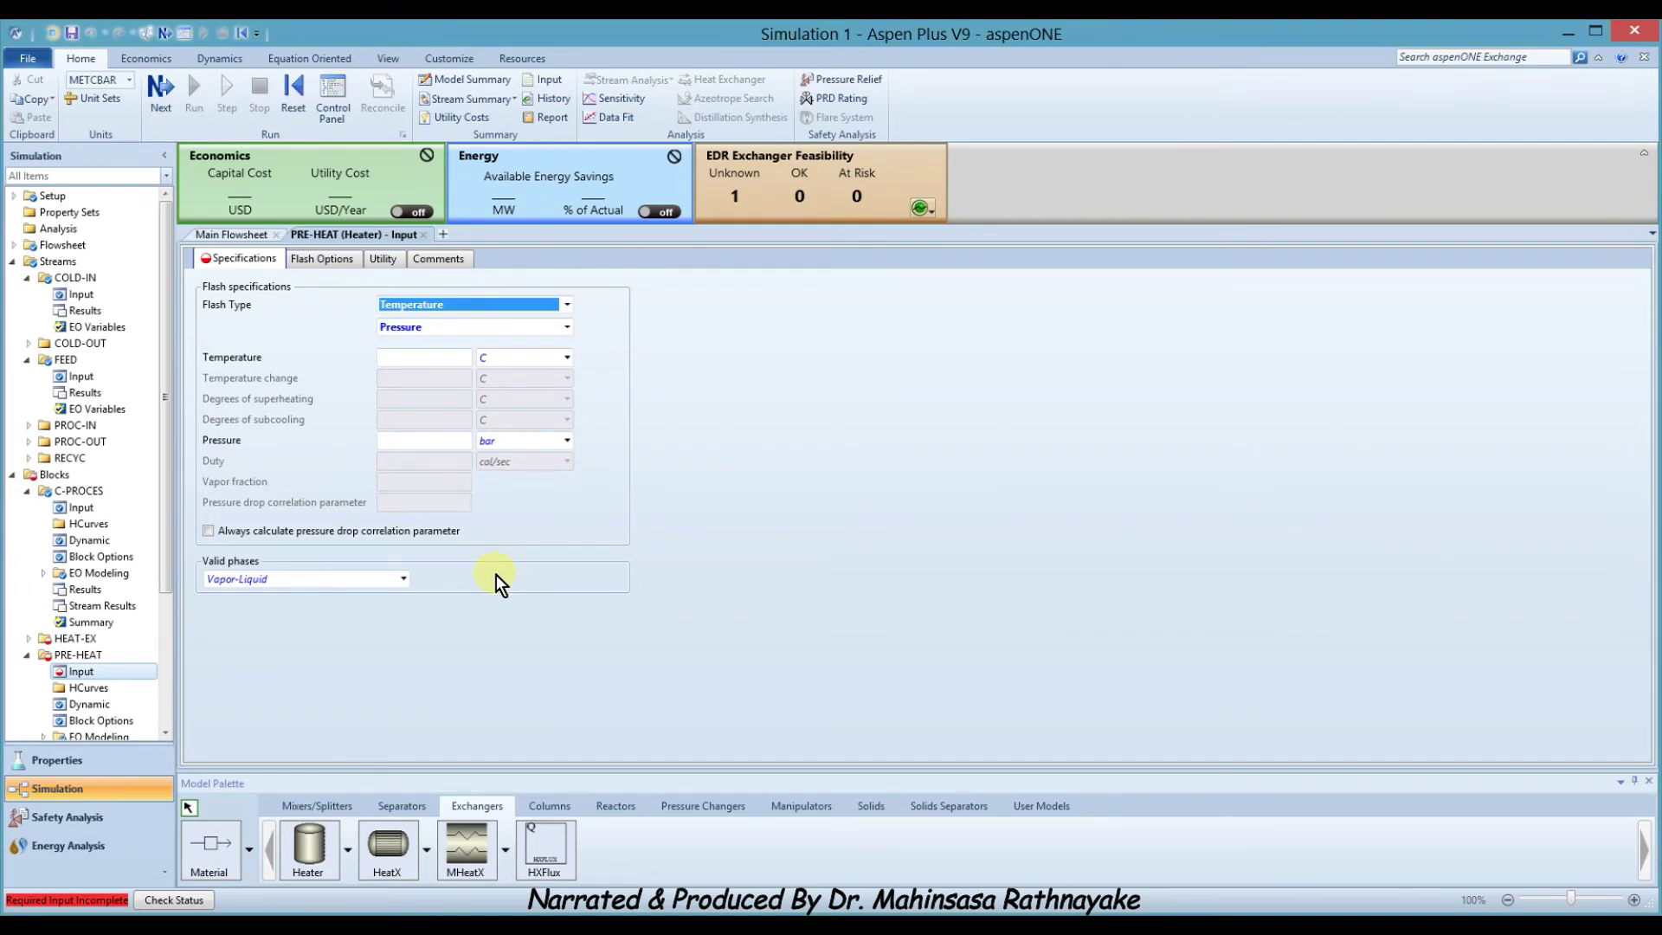
pyautogui.click(433, 357)
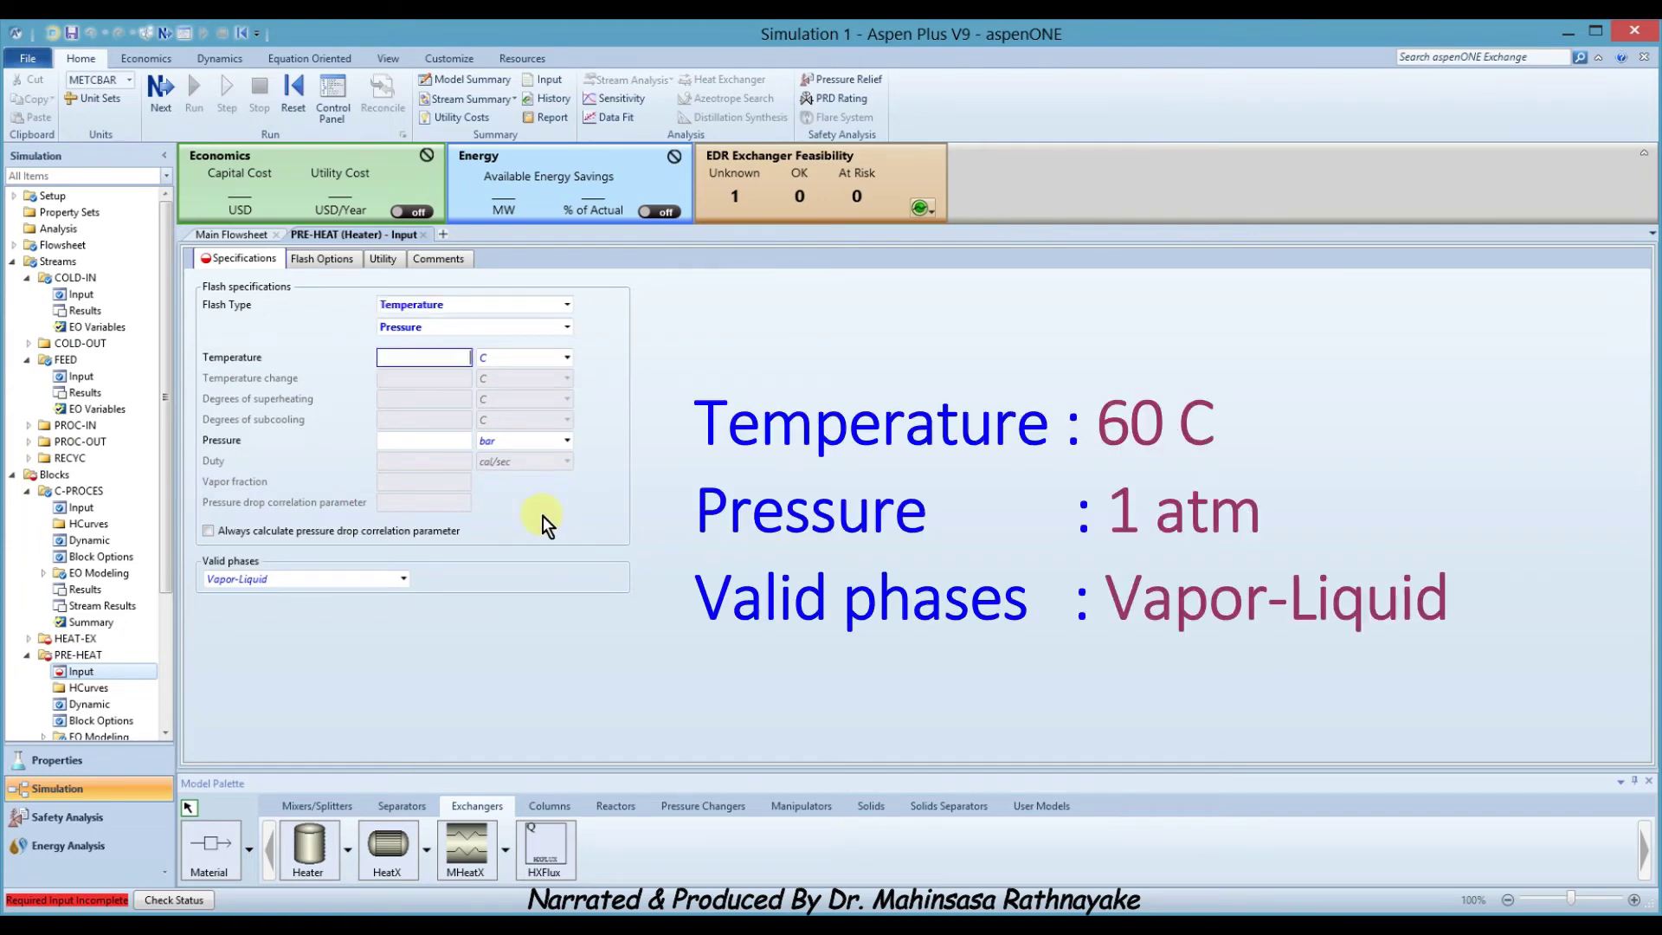
pyautogui.write('60')
pyautogui.press('Return')
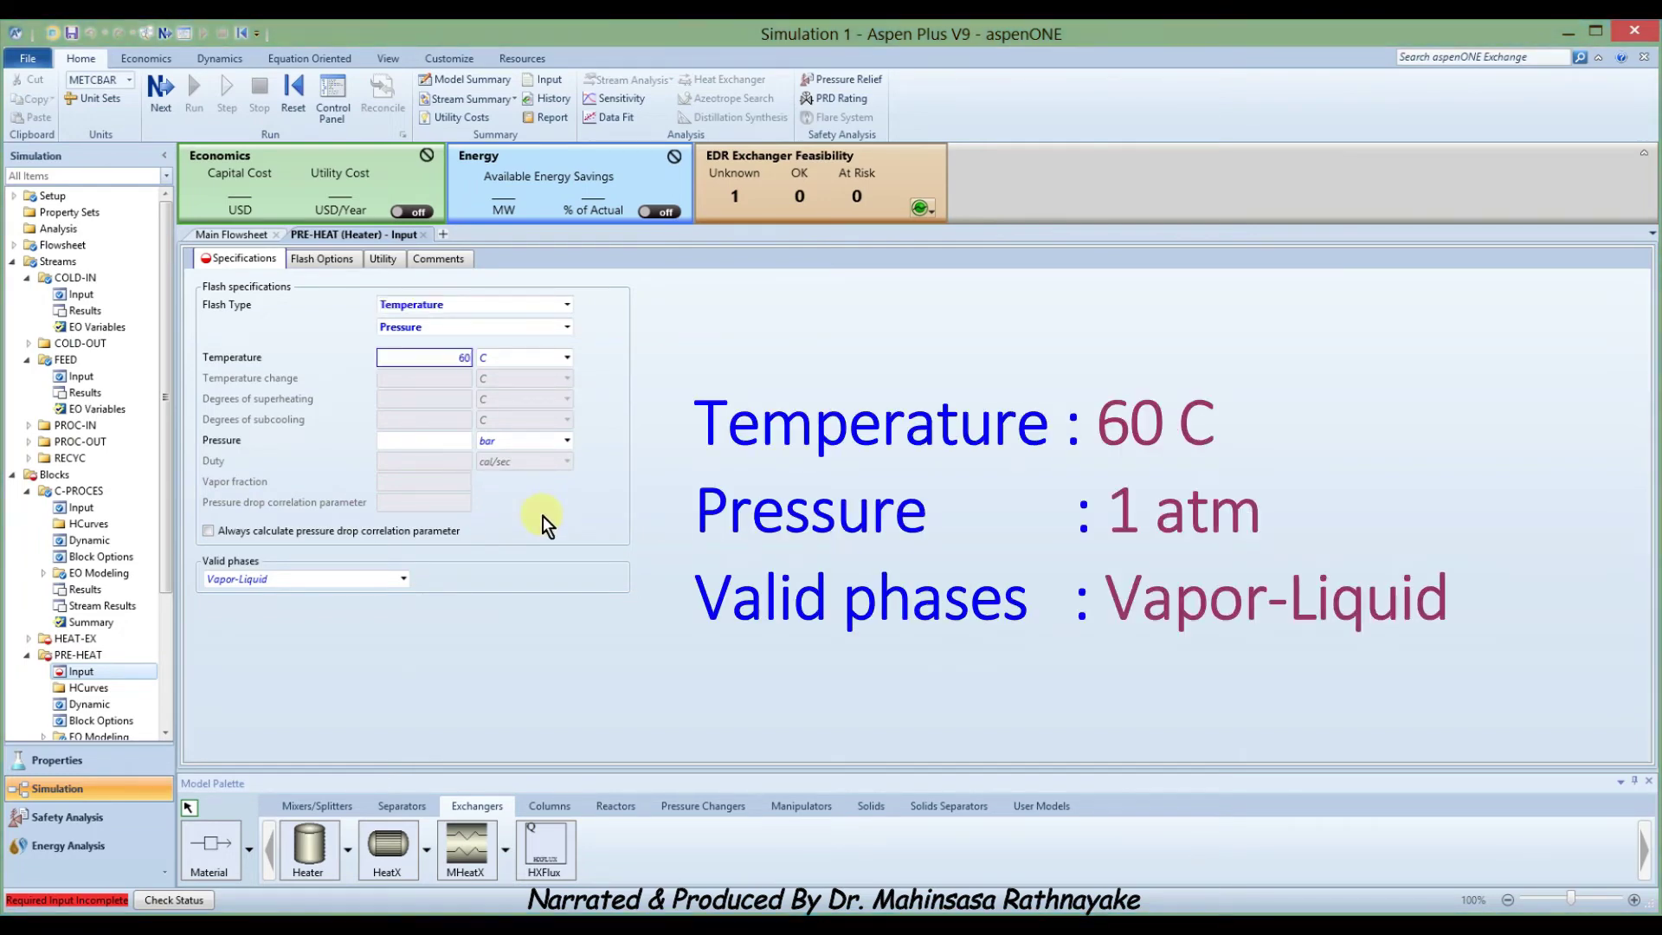
pyautogui.click(568, 441)
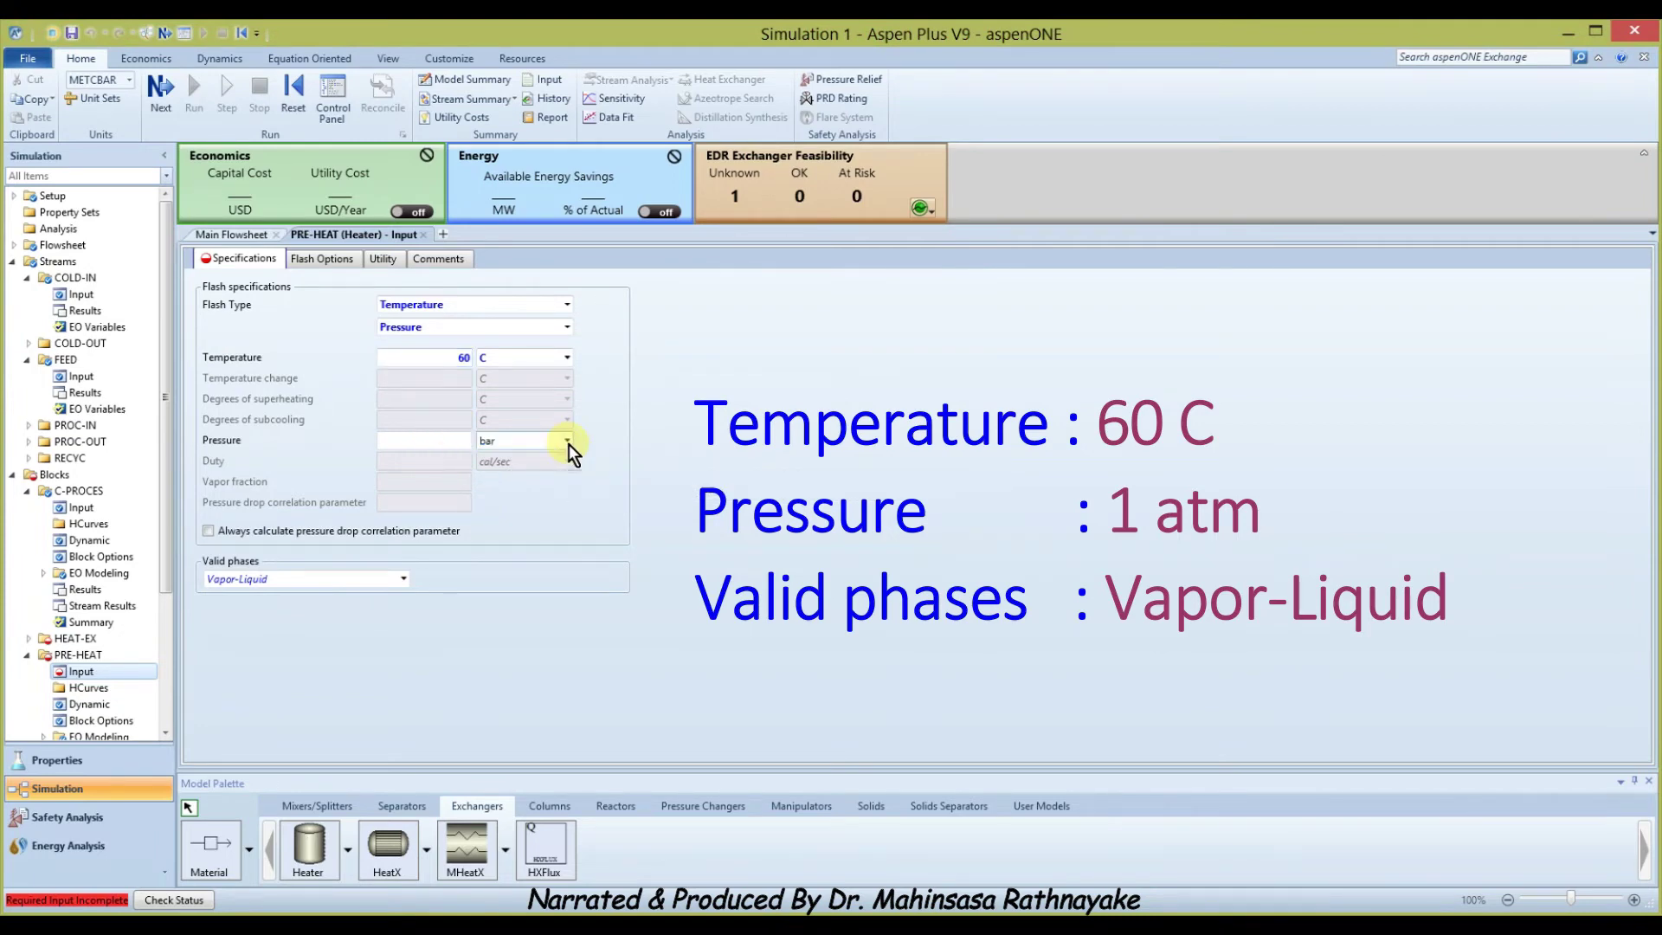
pyautogui.scroll(1, 574, 494)
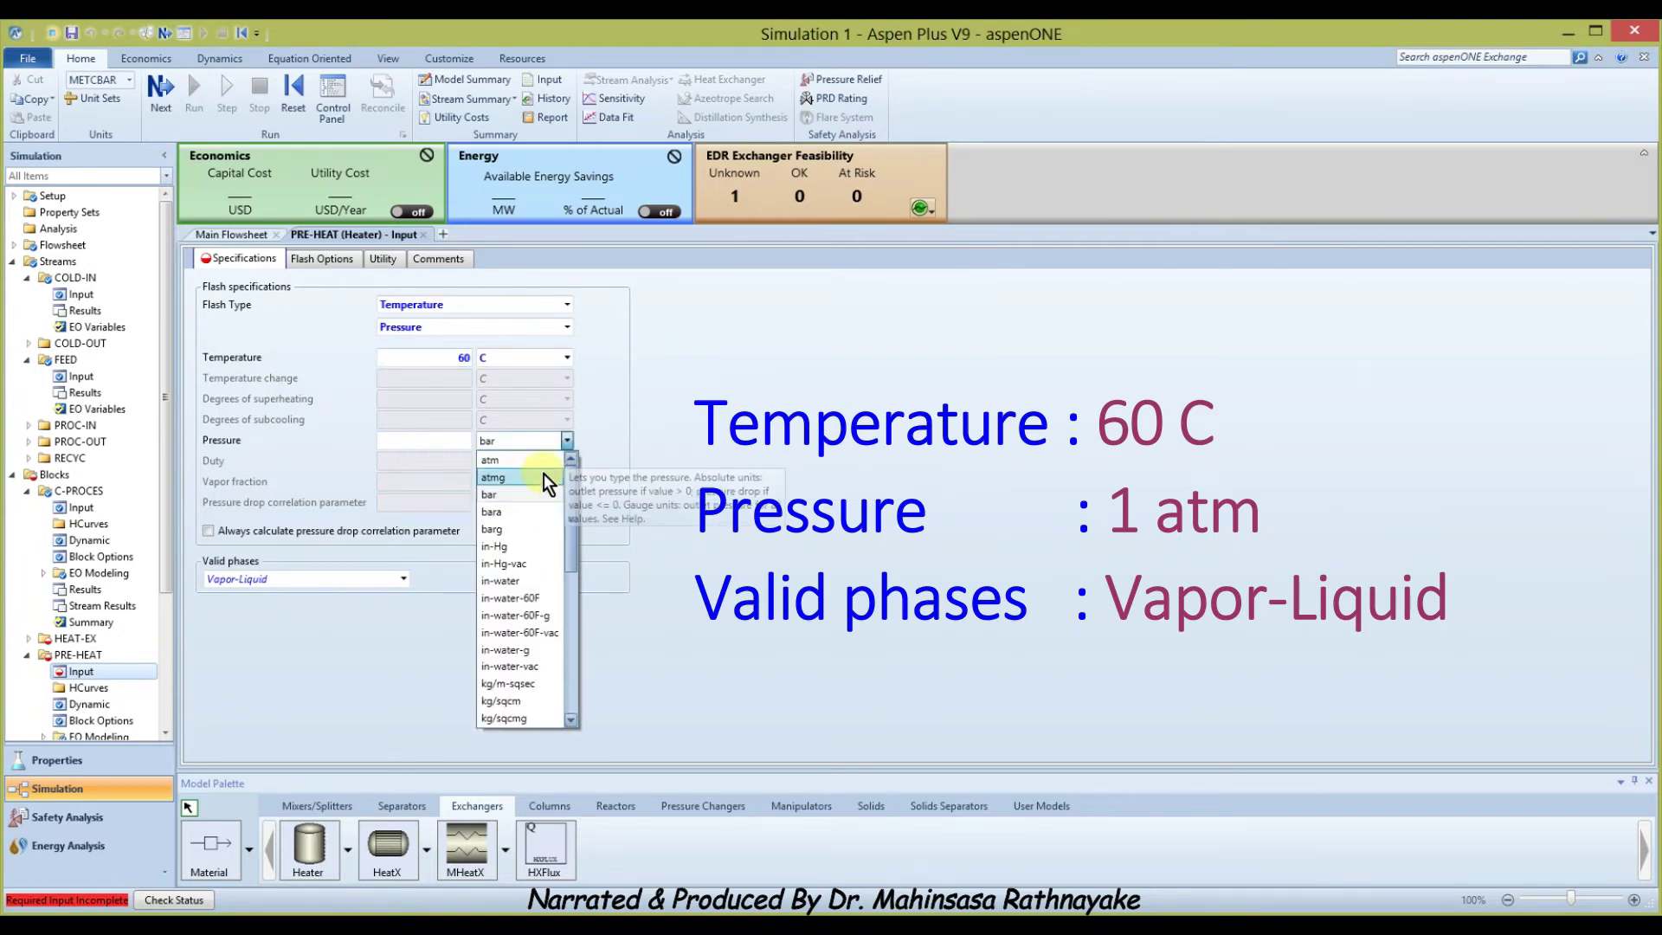
pyautogui.click(539, 466)
pyautogui.click(450, 443)
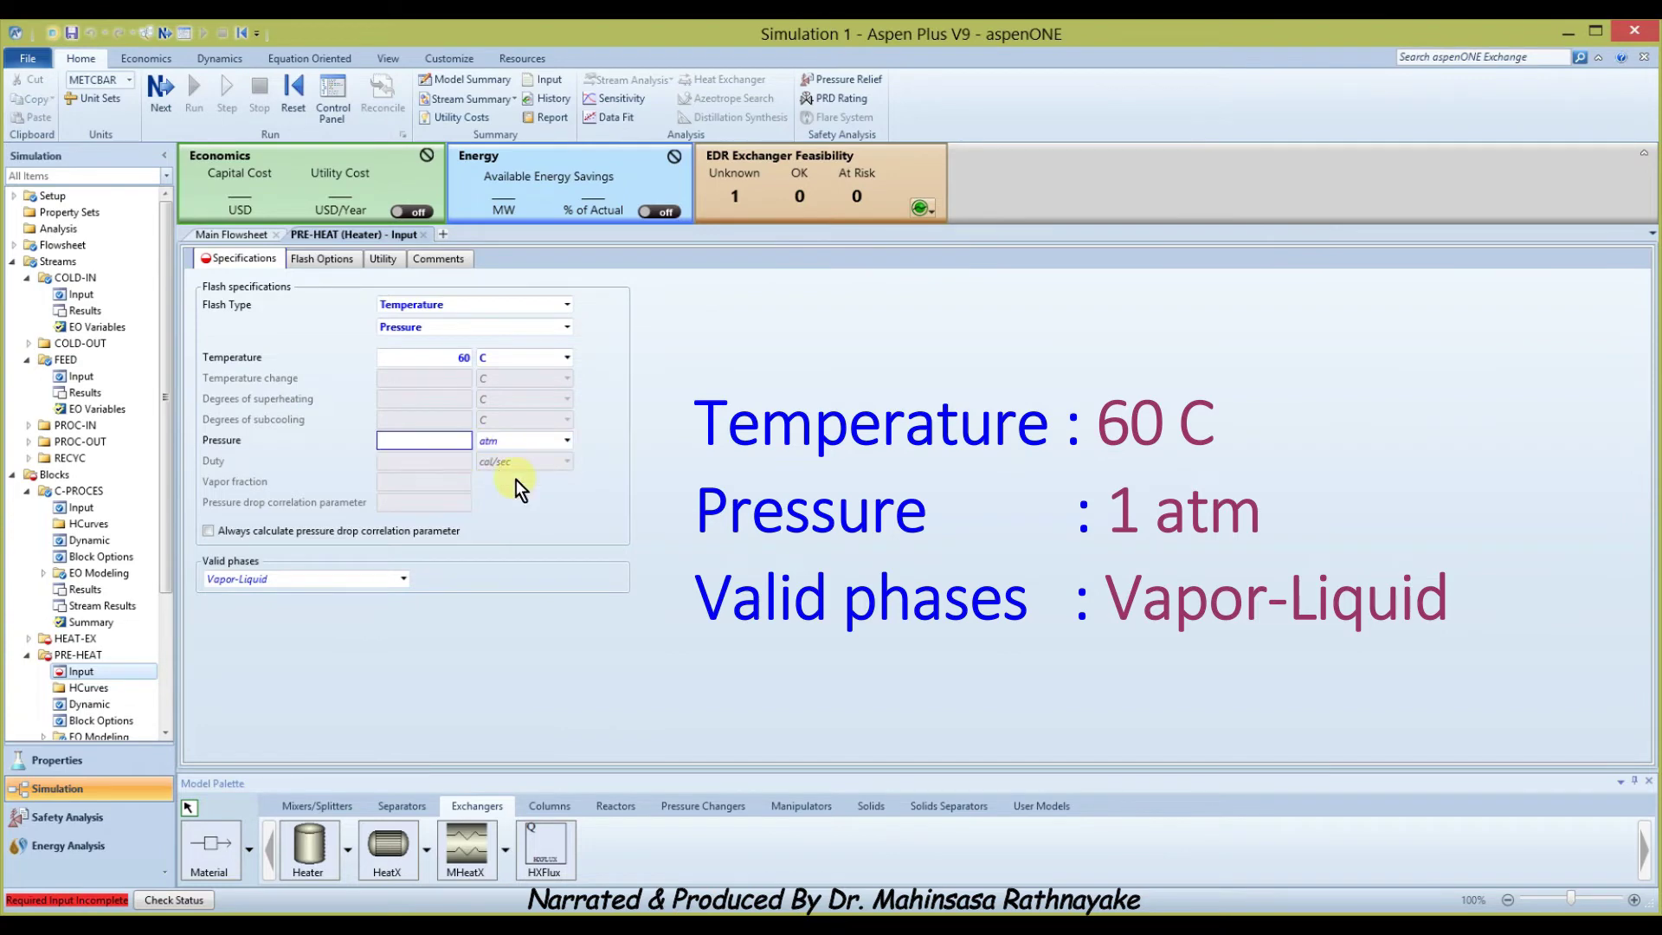
pyautogui.write('1')
pyautogui.press('Return')
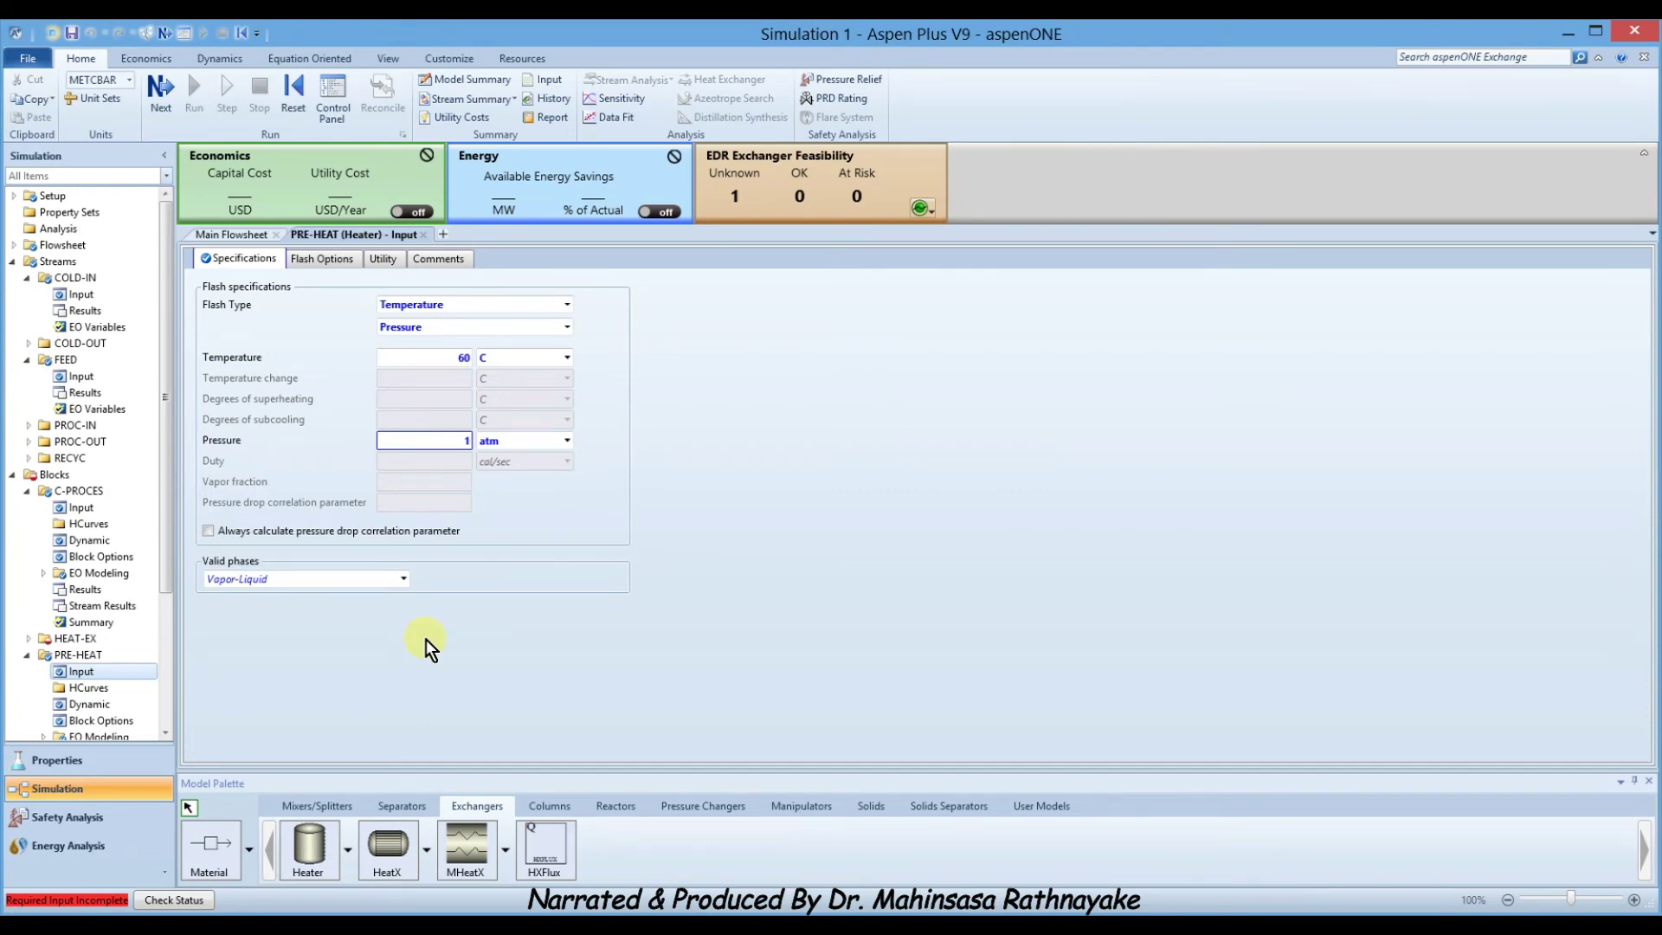
# Go to the next required input and set HEAT-EX to Design calculation mode with a hot stream outlet temperature of 60 C.
pyautogui.click(159, 97)
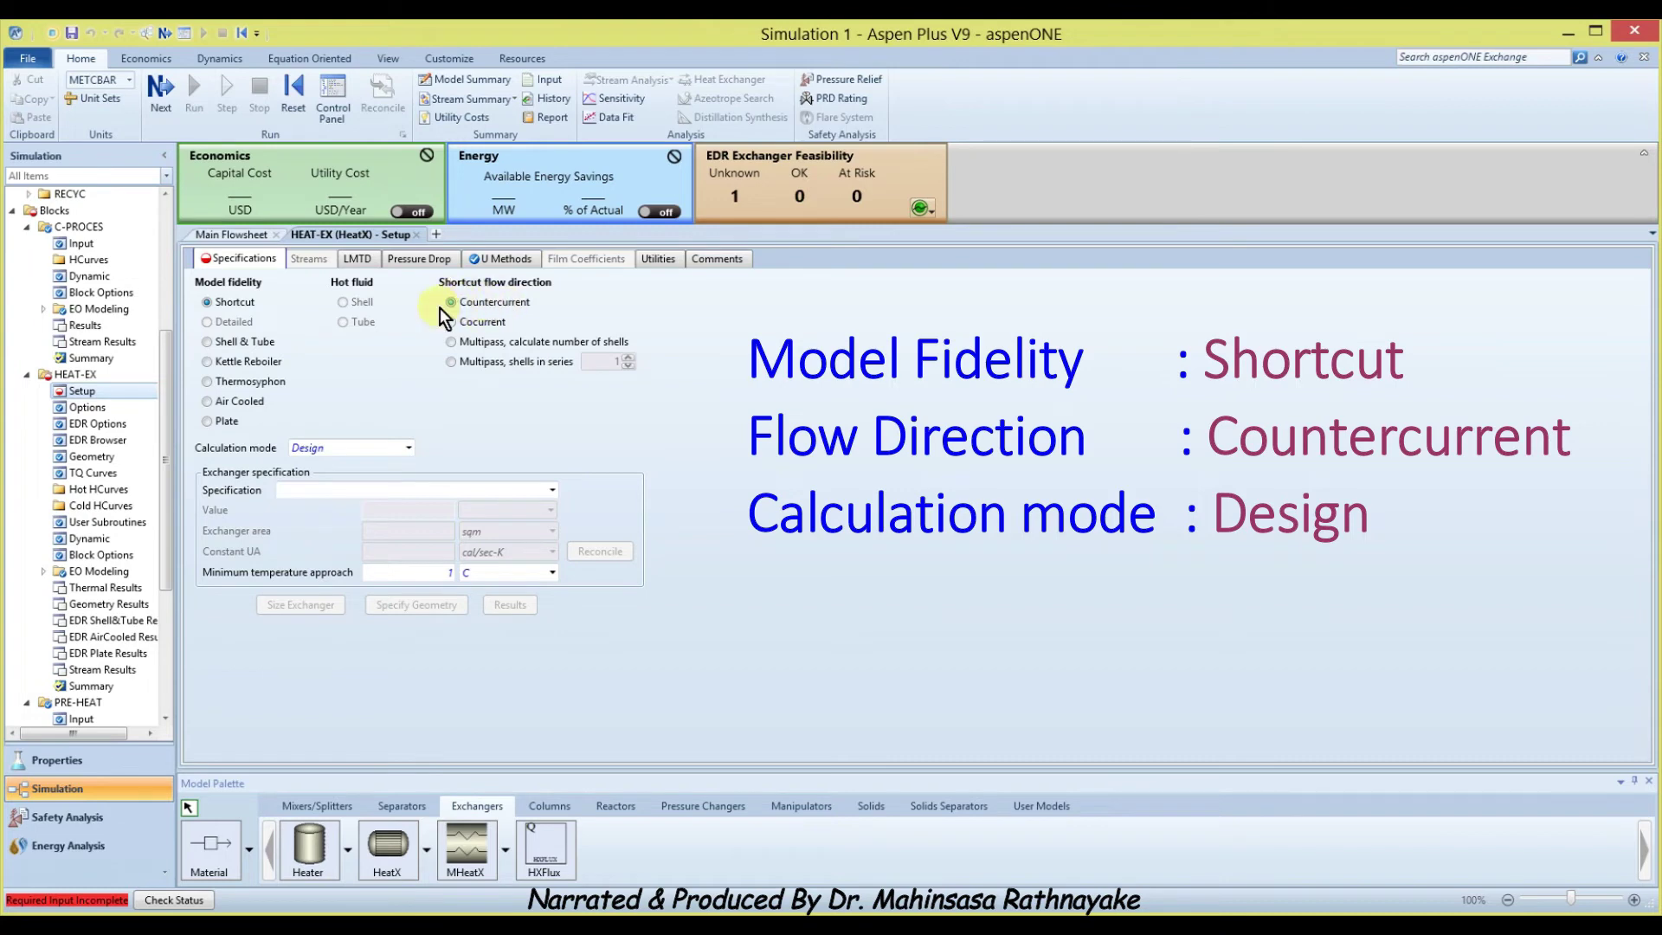
pyautogui.click(411, 448)
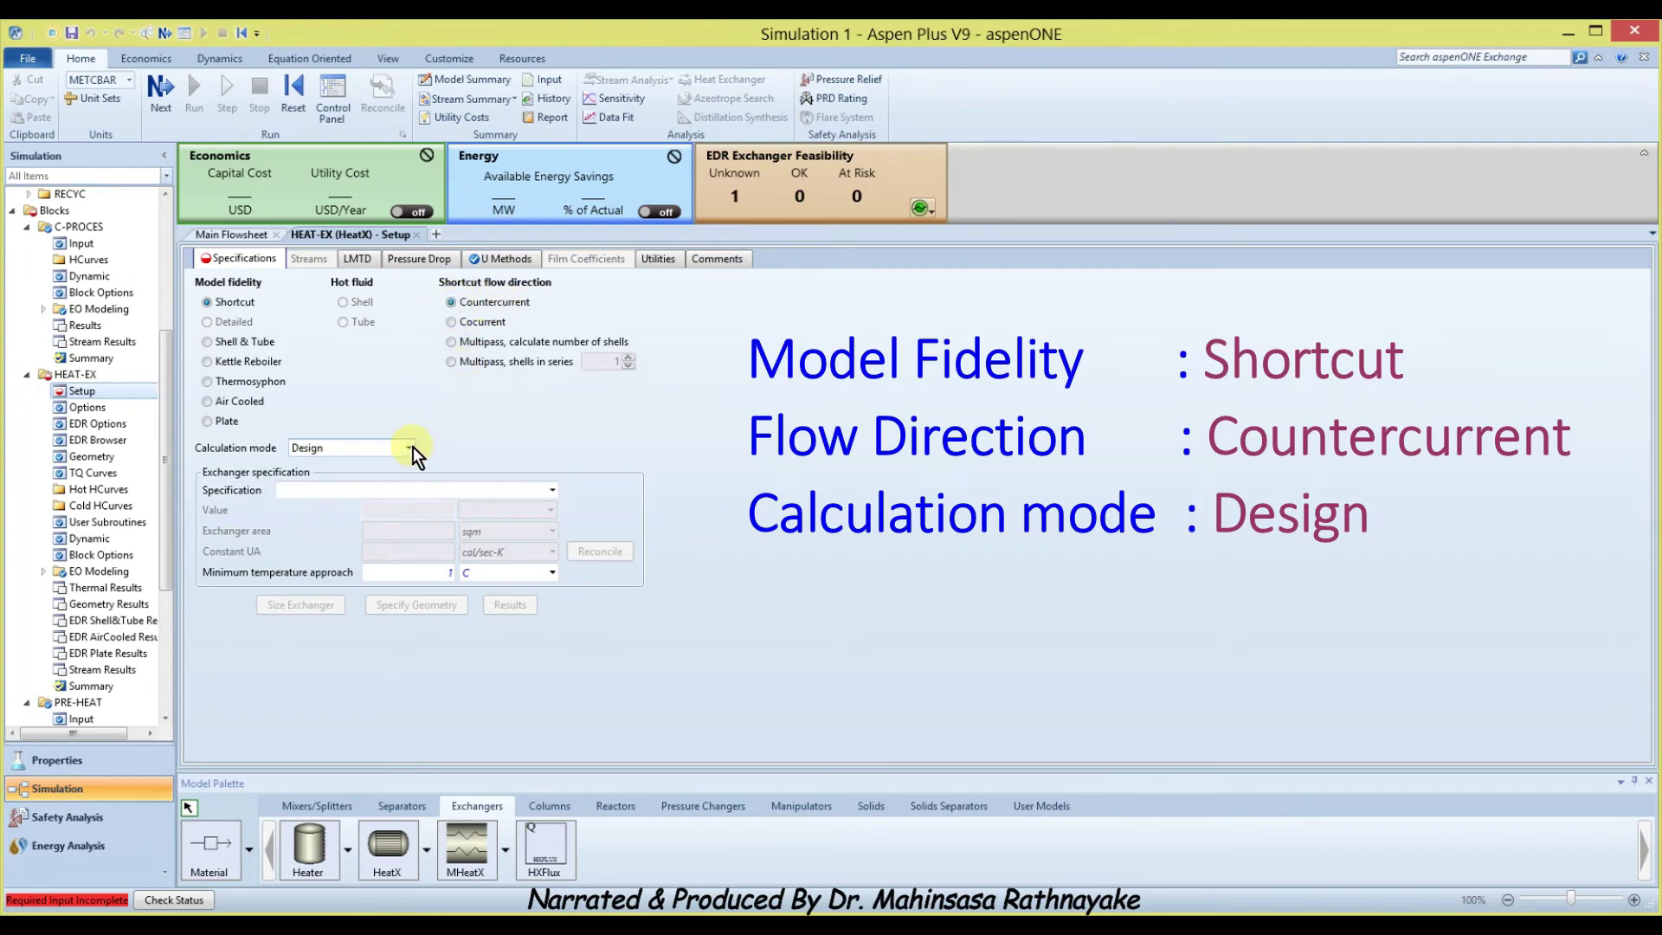
pyautogui.click(327, 466)
pyautogui.click(550, 491)
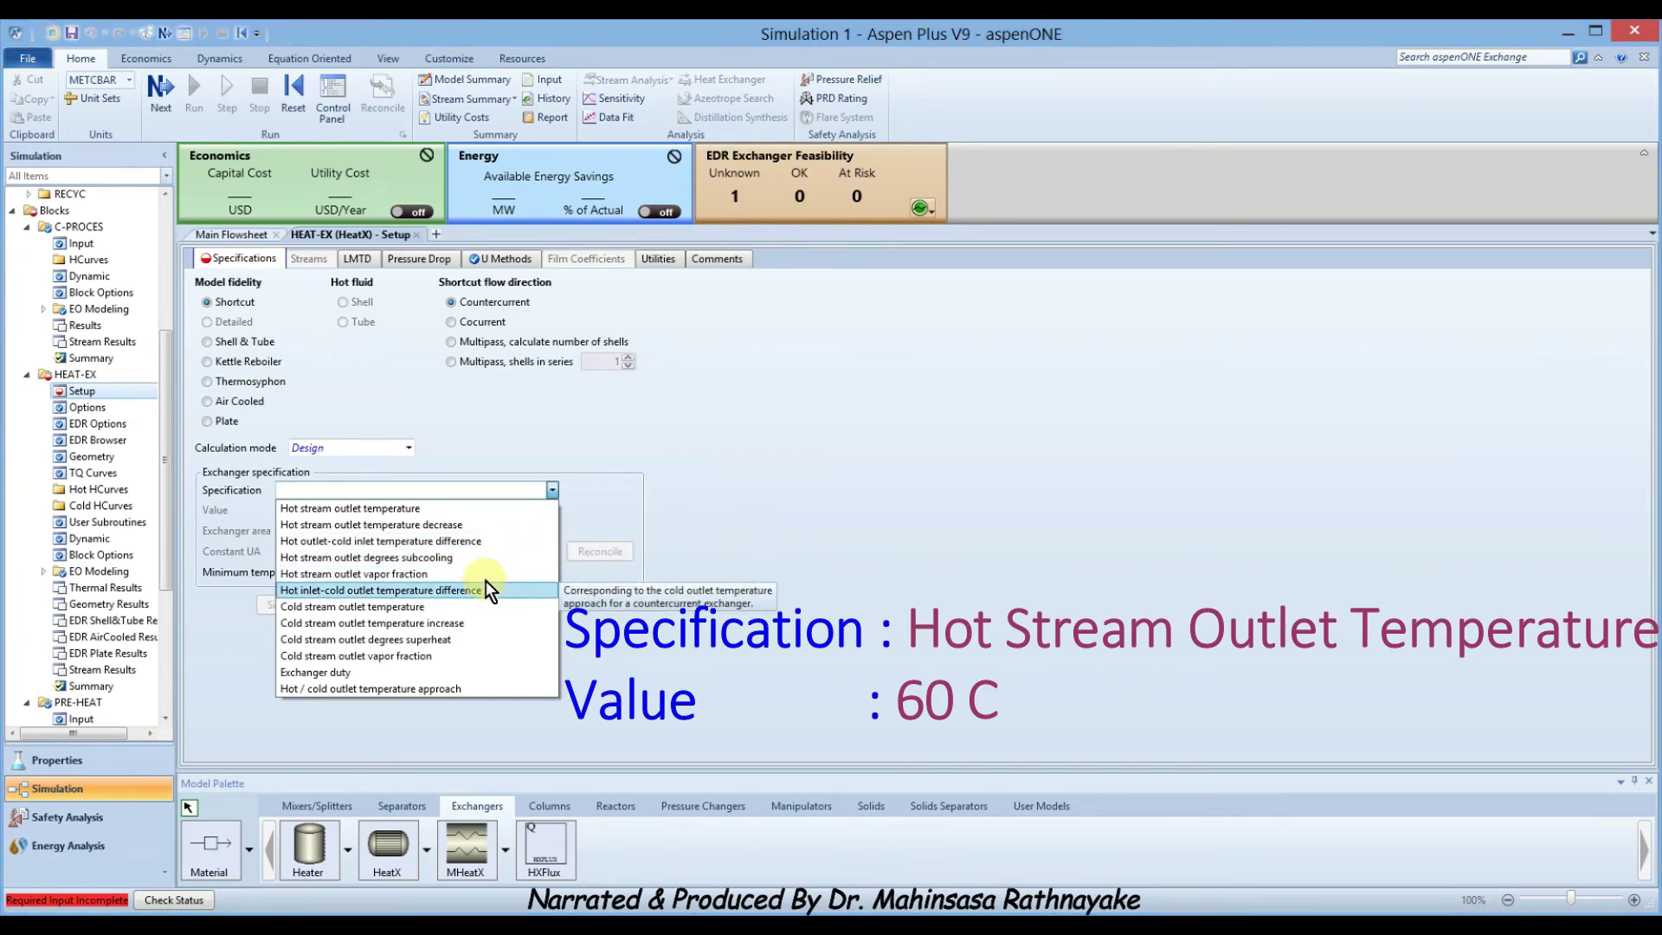
pyautogui.click(478, 511)
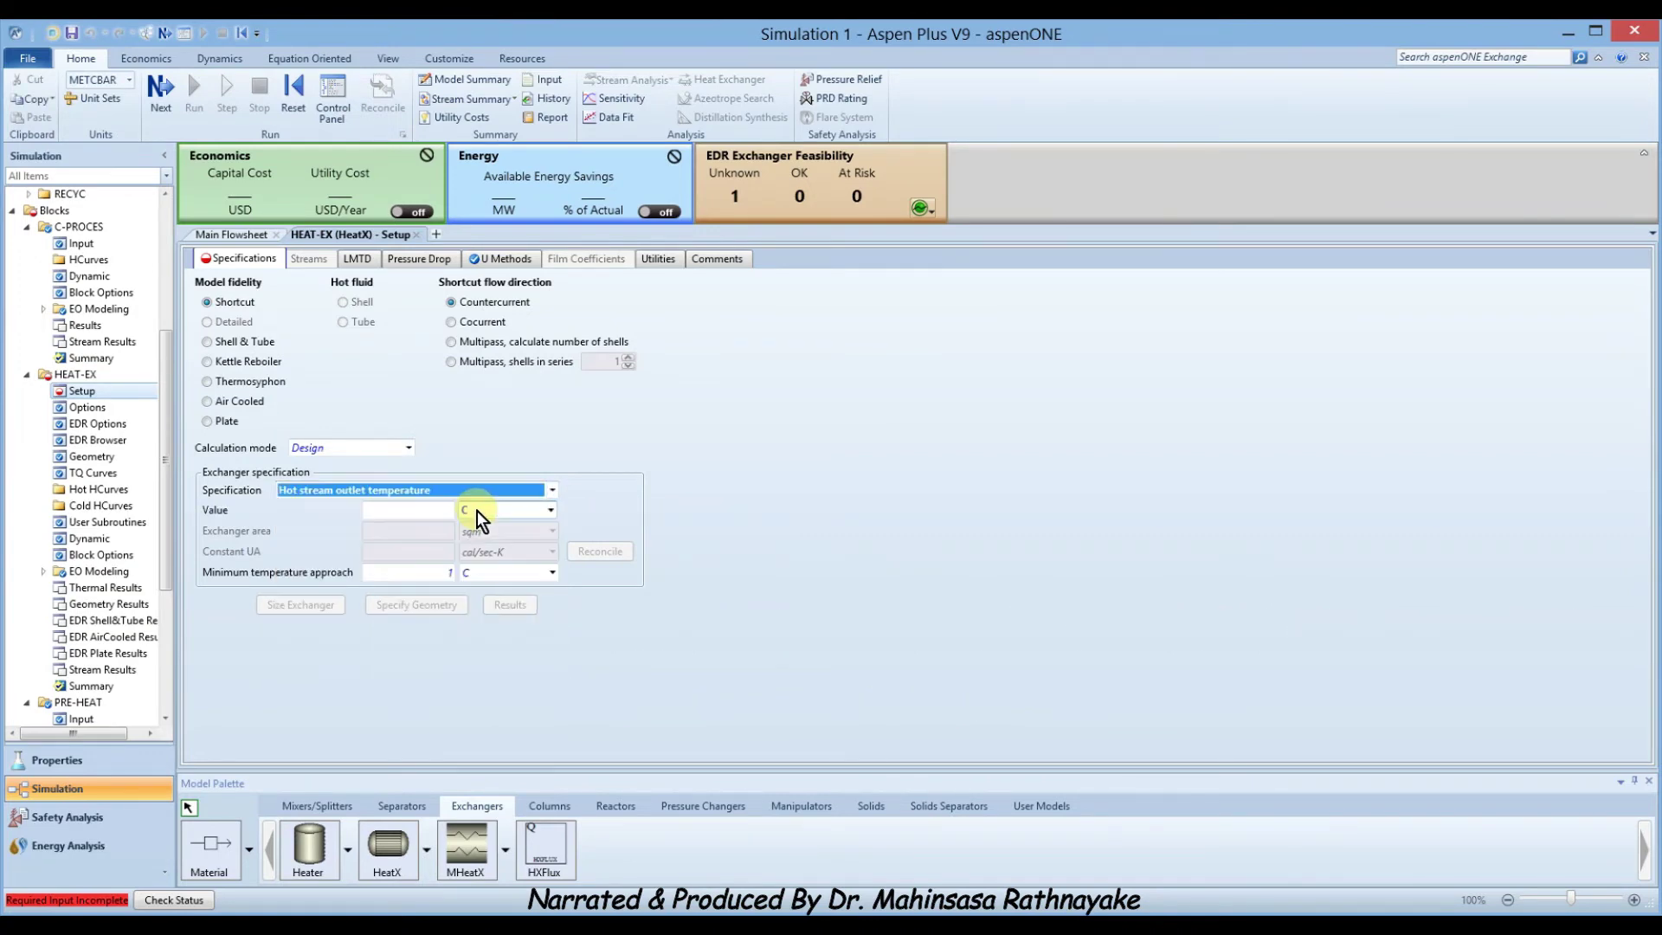
pyautogui.click(419, 514)
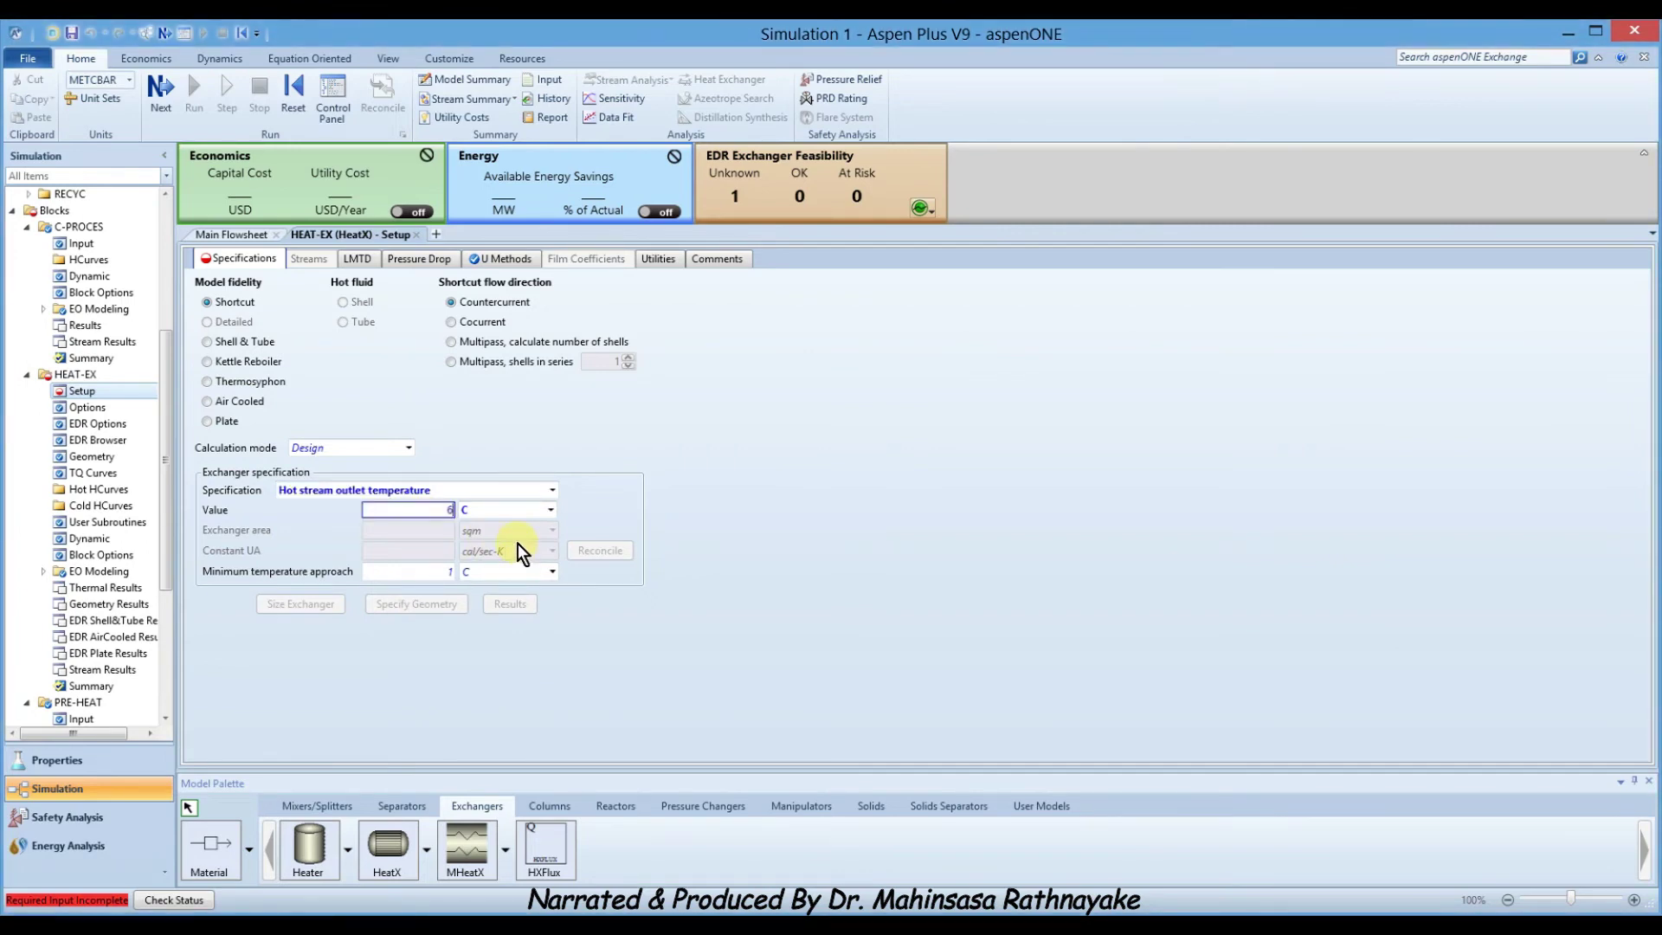
pyautogui.write('60')
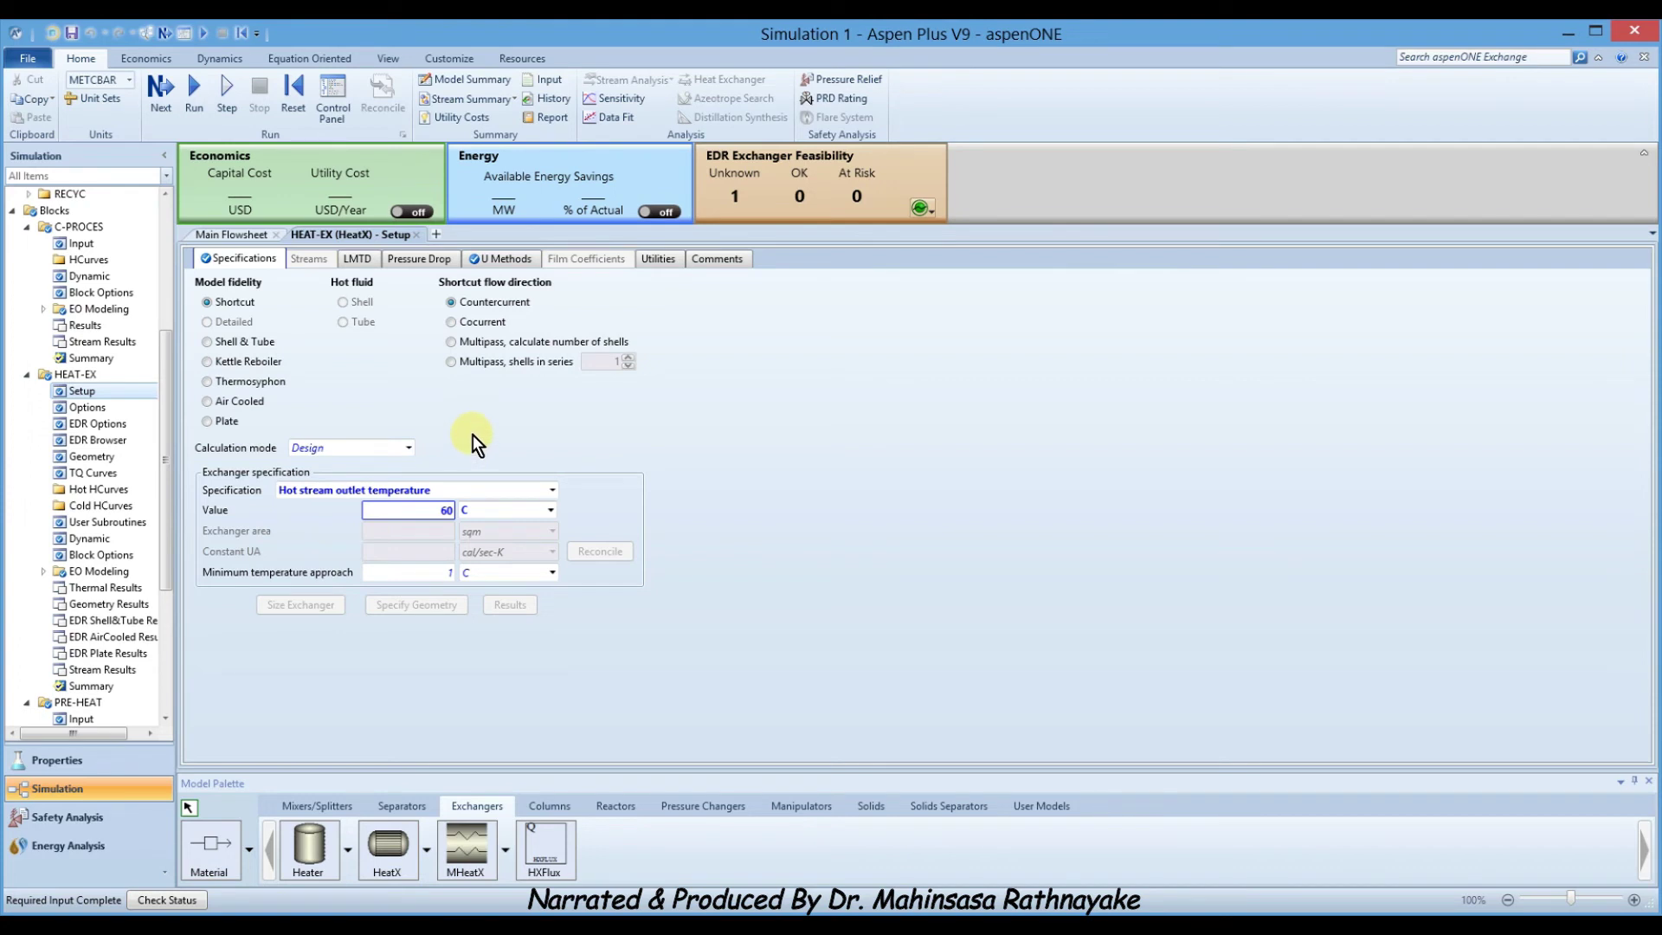
# Review the HEAT-EX LMTD, pressure drop and U methods settings, and run the simulation.
pyautogui.click(355, 257)
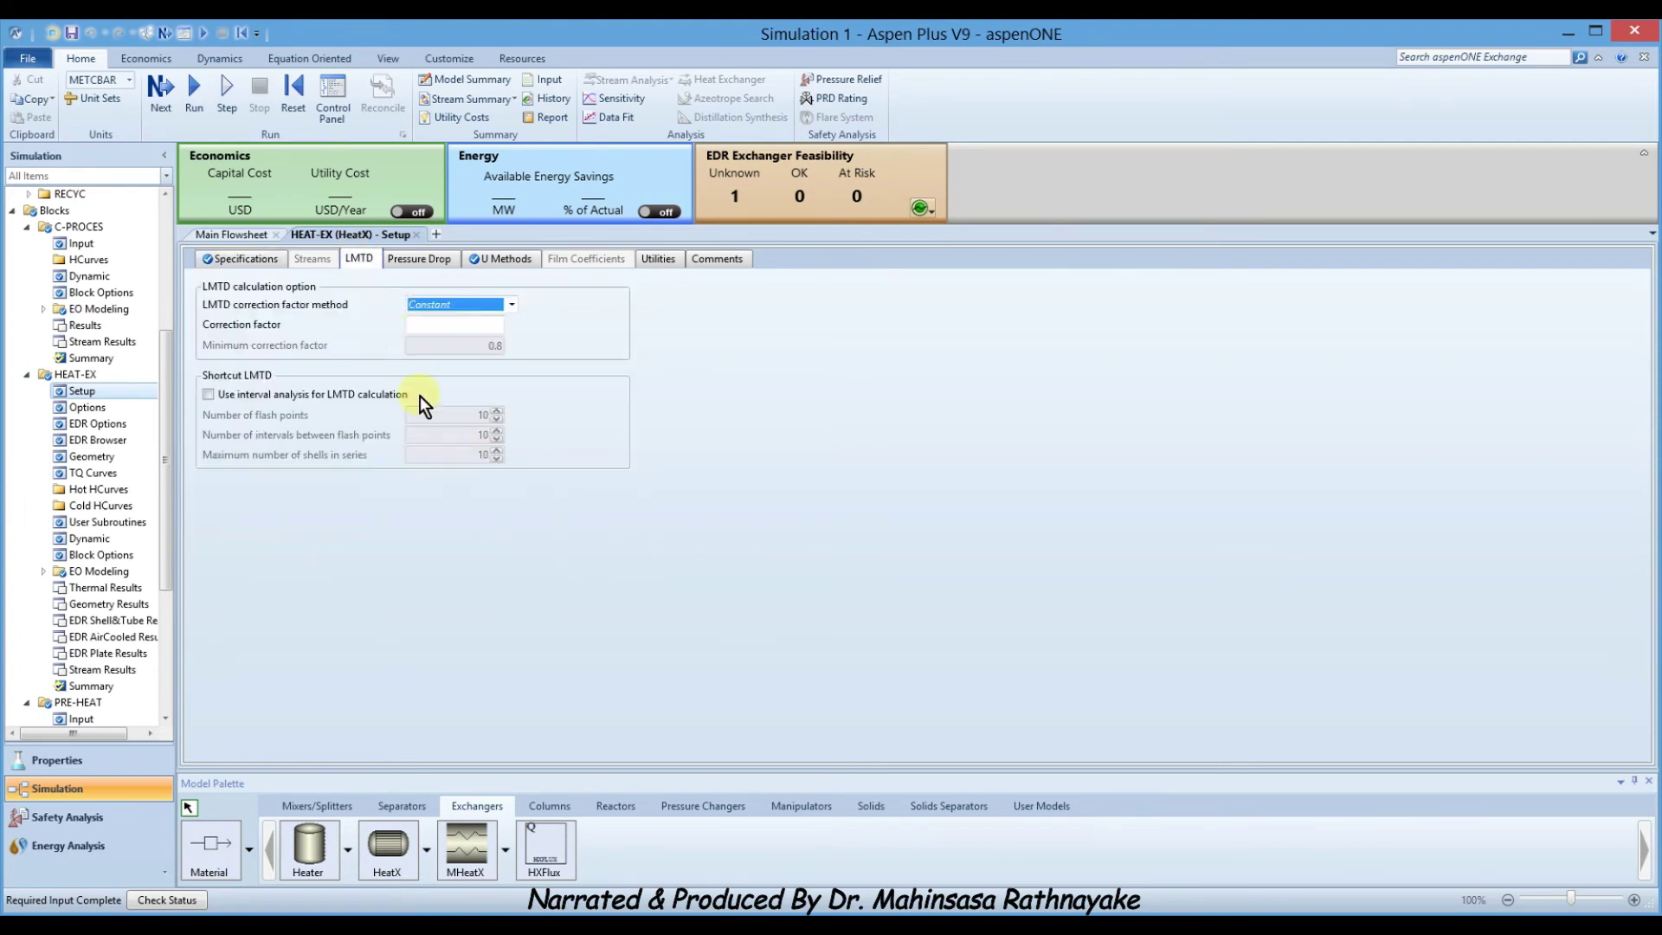
pyautogui.moveTo(461, 455)
pyautogui.click(400, 260)
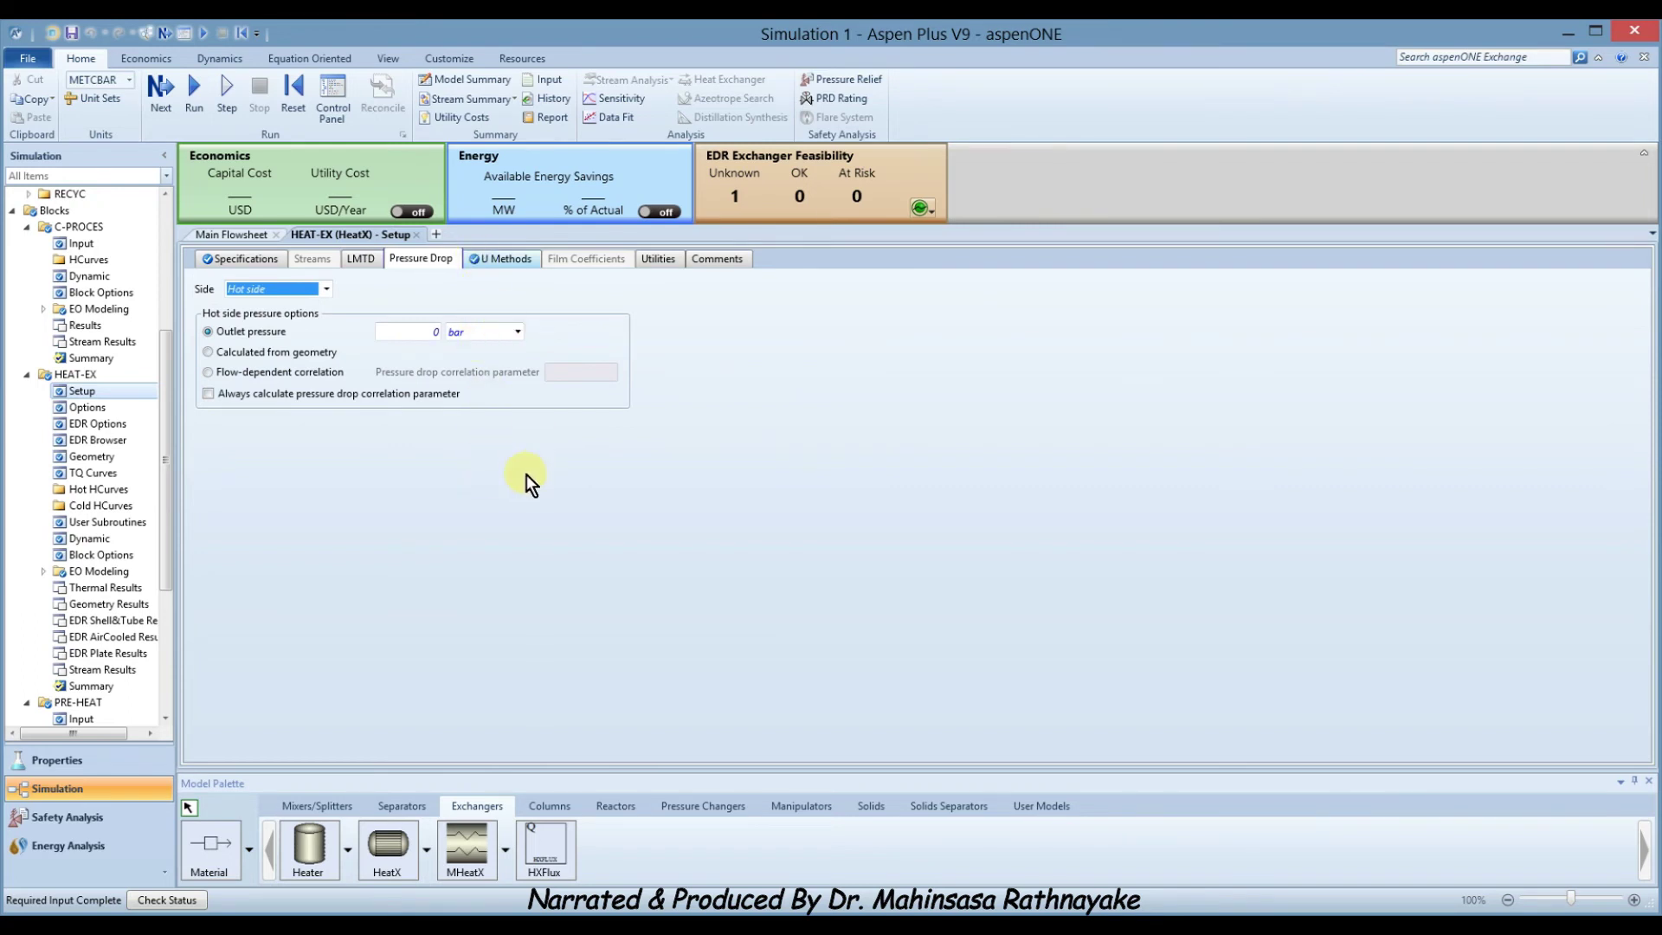
pyautogui.hotkey('ctrl', 'Tab')
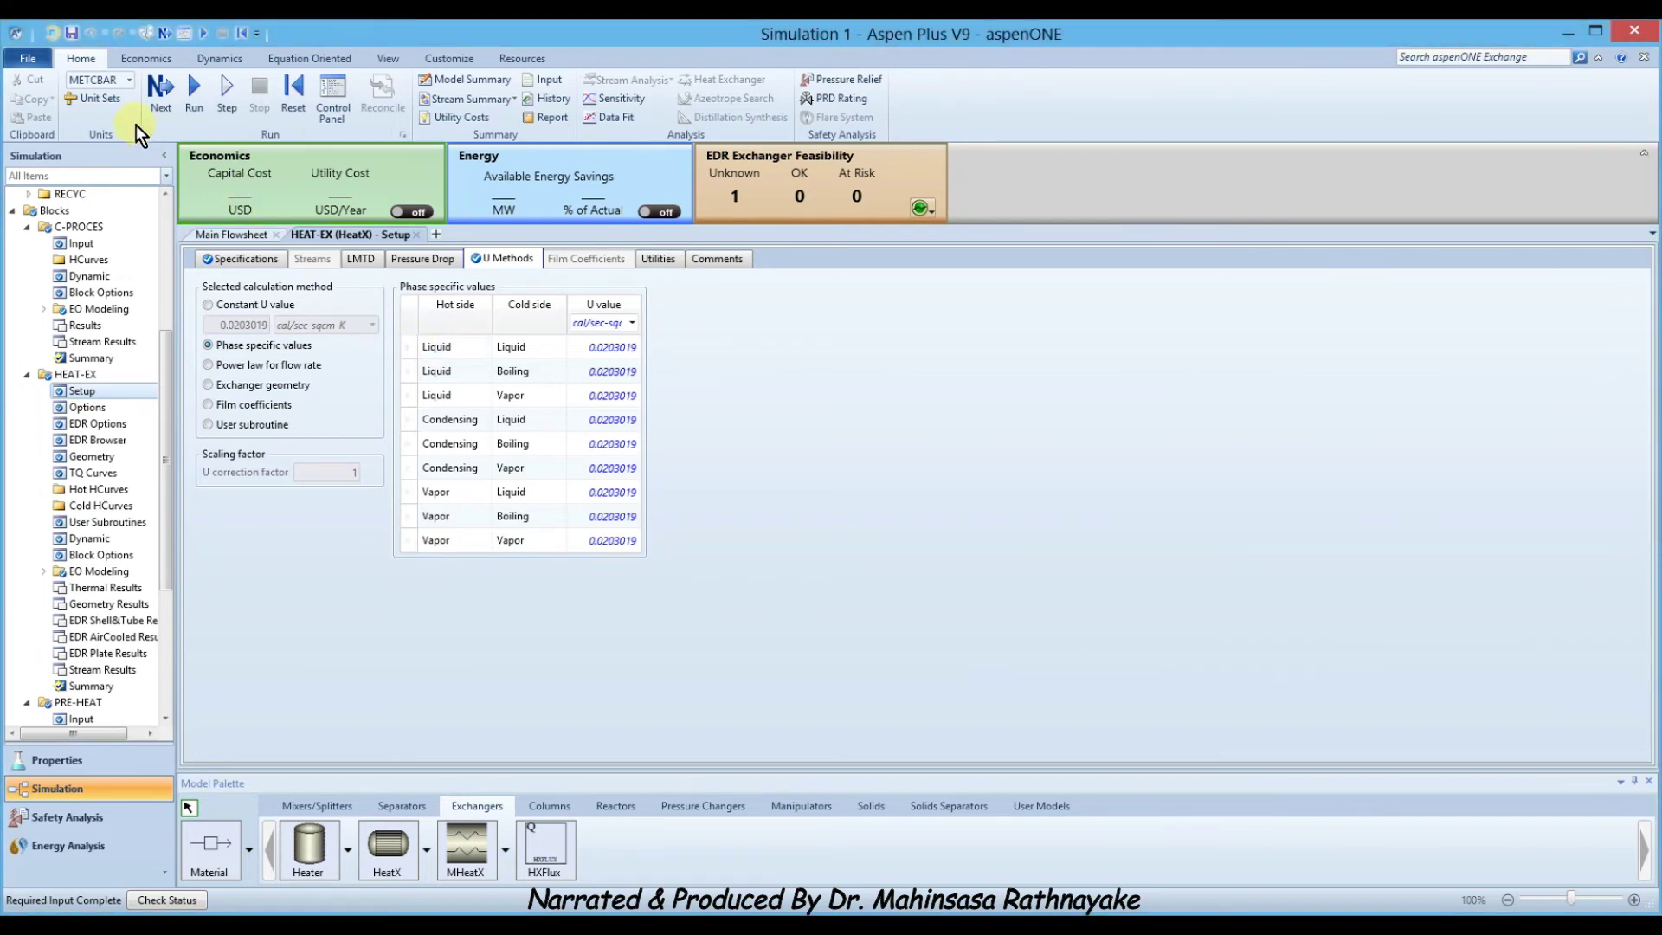
pyautogui.click(159, 97)
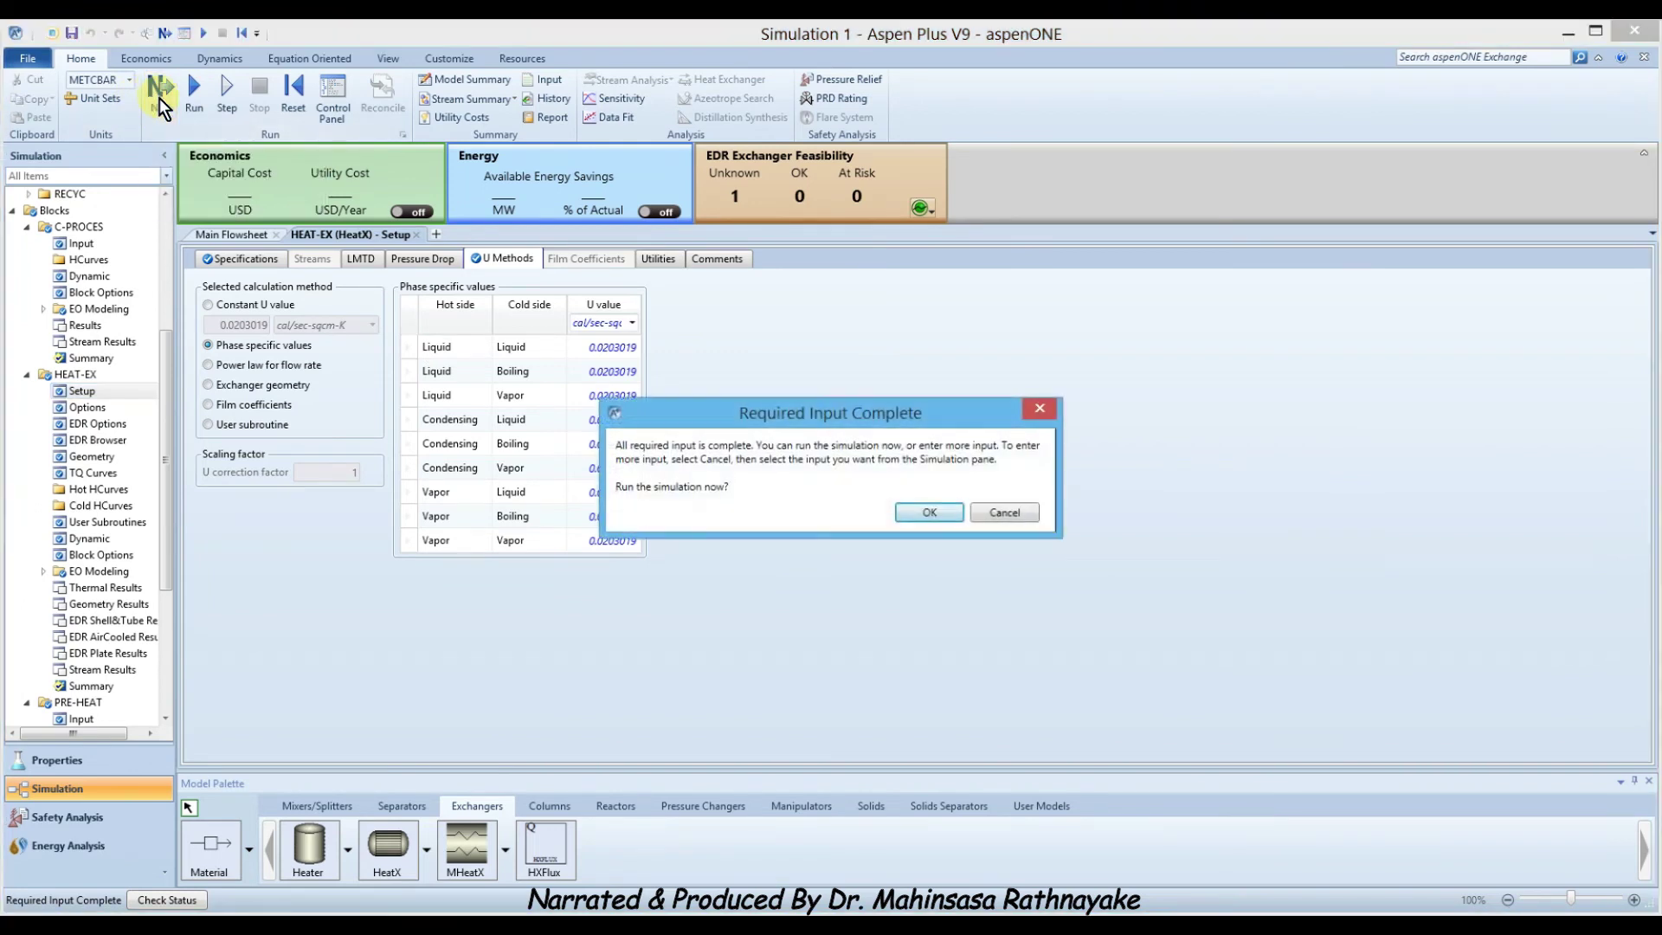
pyautogui.click(922, 513)
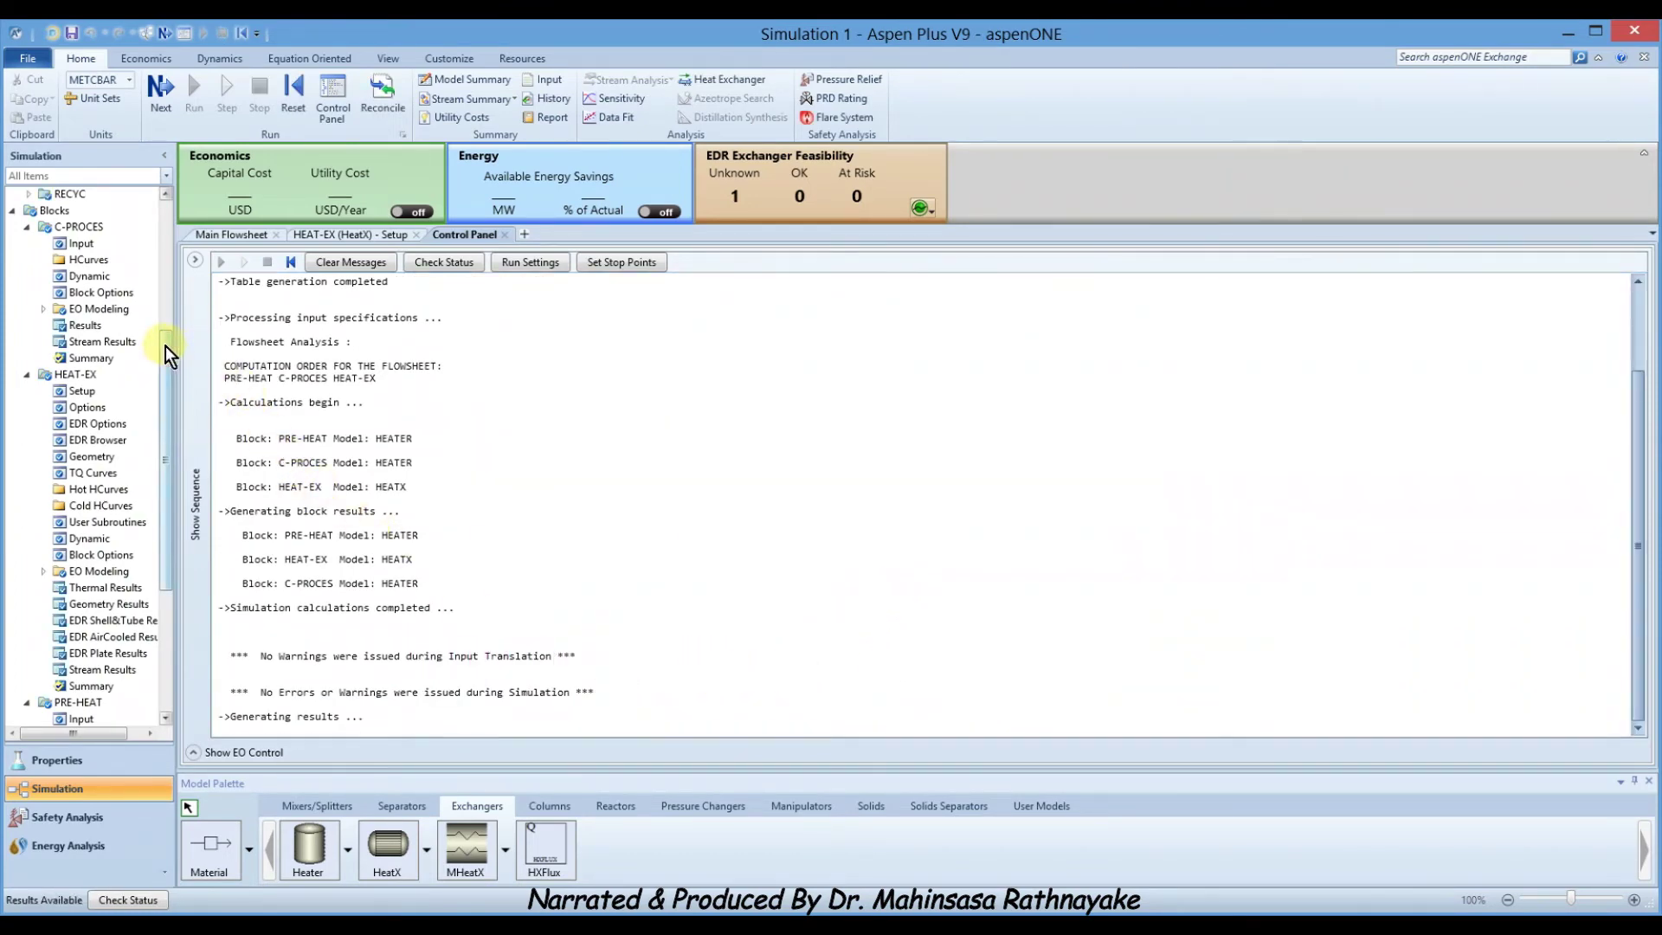
# Open the PRE-HEAT block results and show the heat duty in kW.
pyautogui.moveTo(165, 346); pyautogui.dragTo(158, 444)
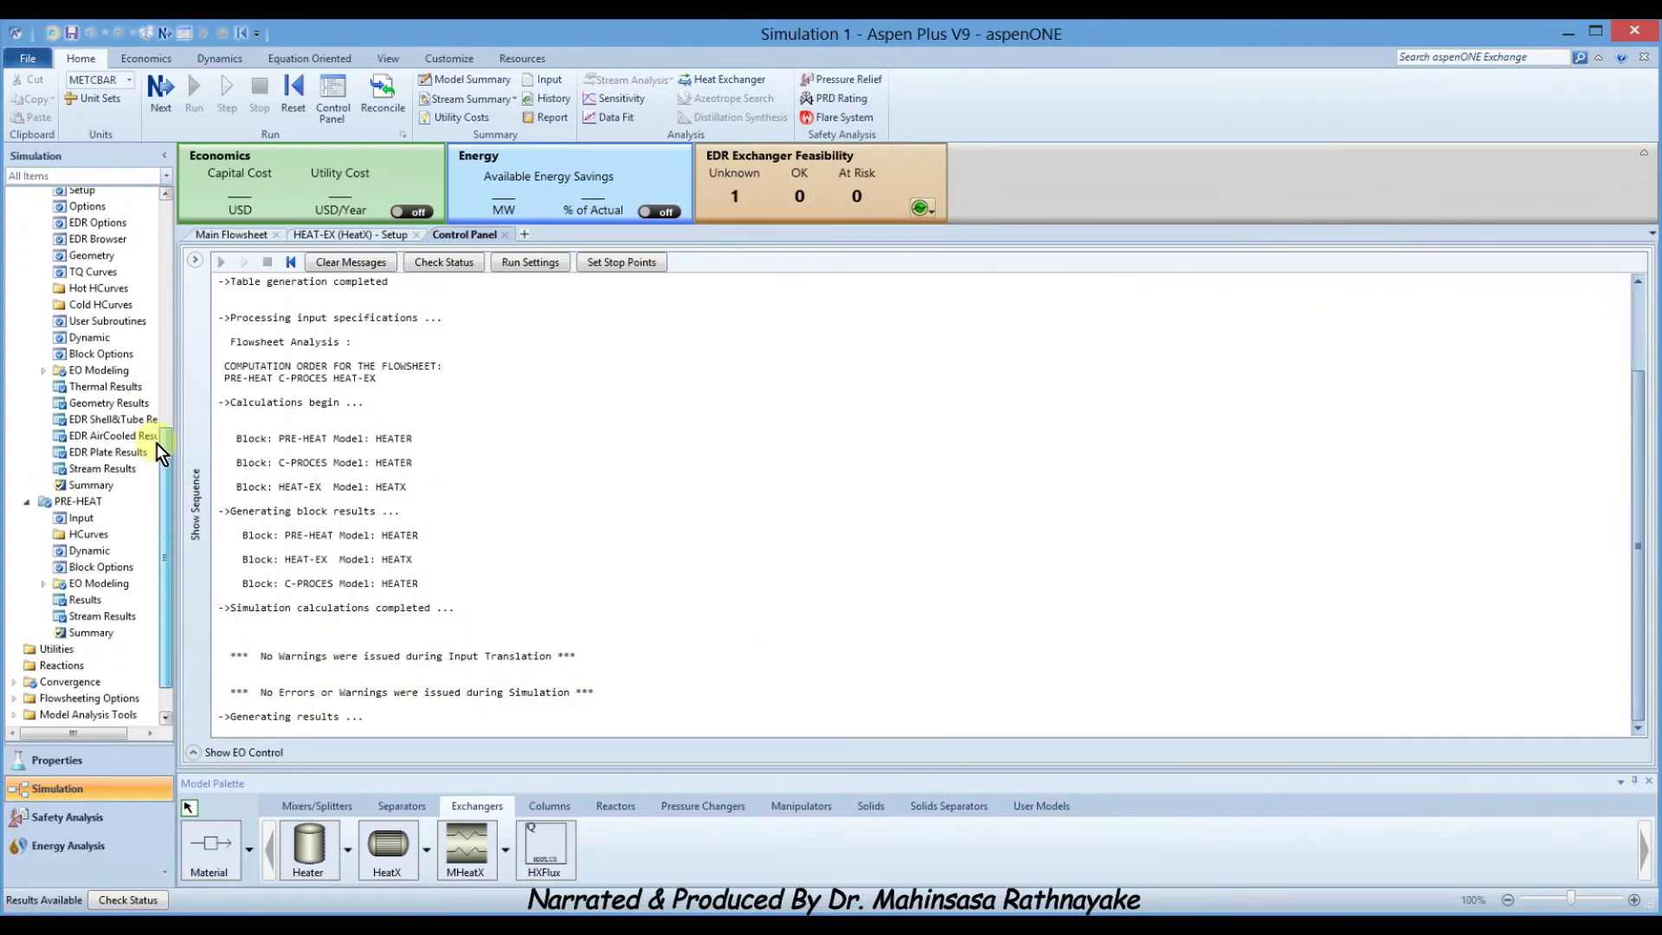
pyautogui.doubleClick(85, 600)
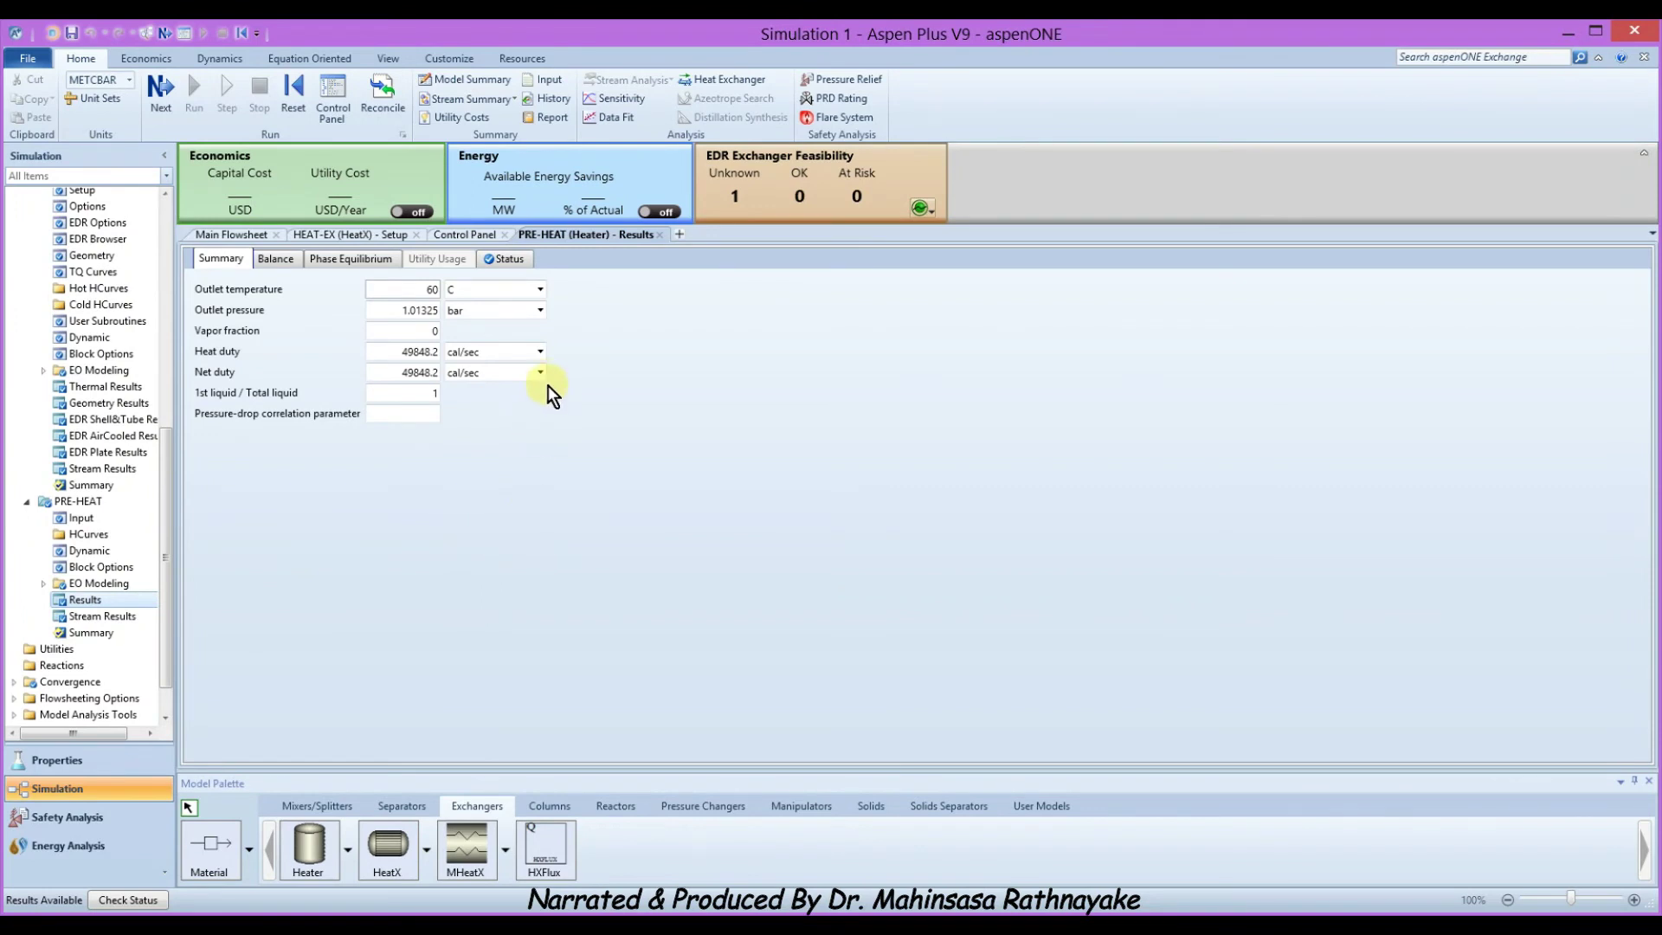
pyautogui.click(538, 352)
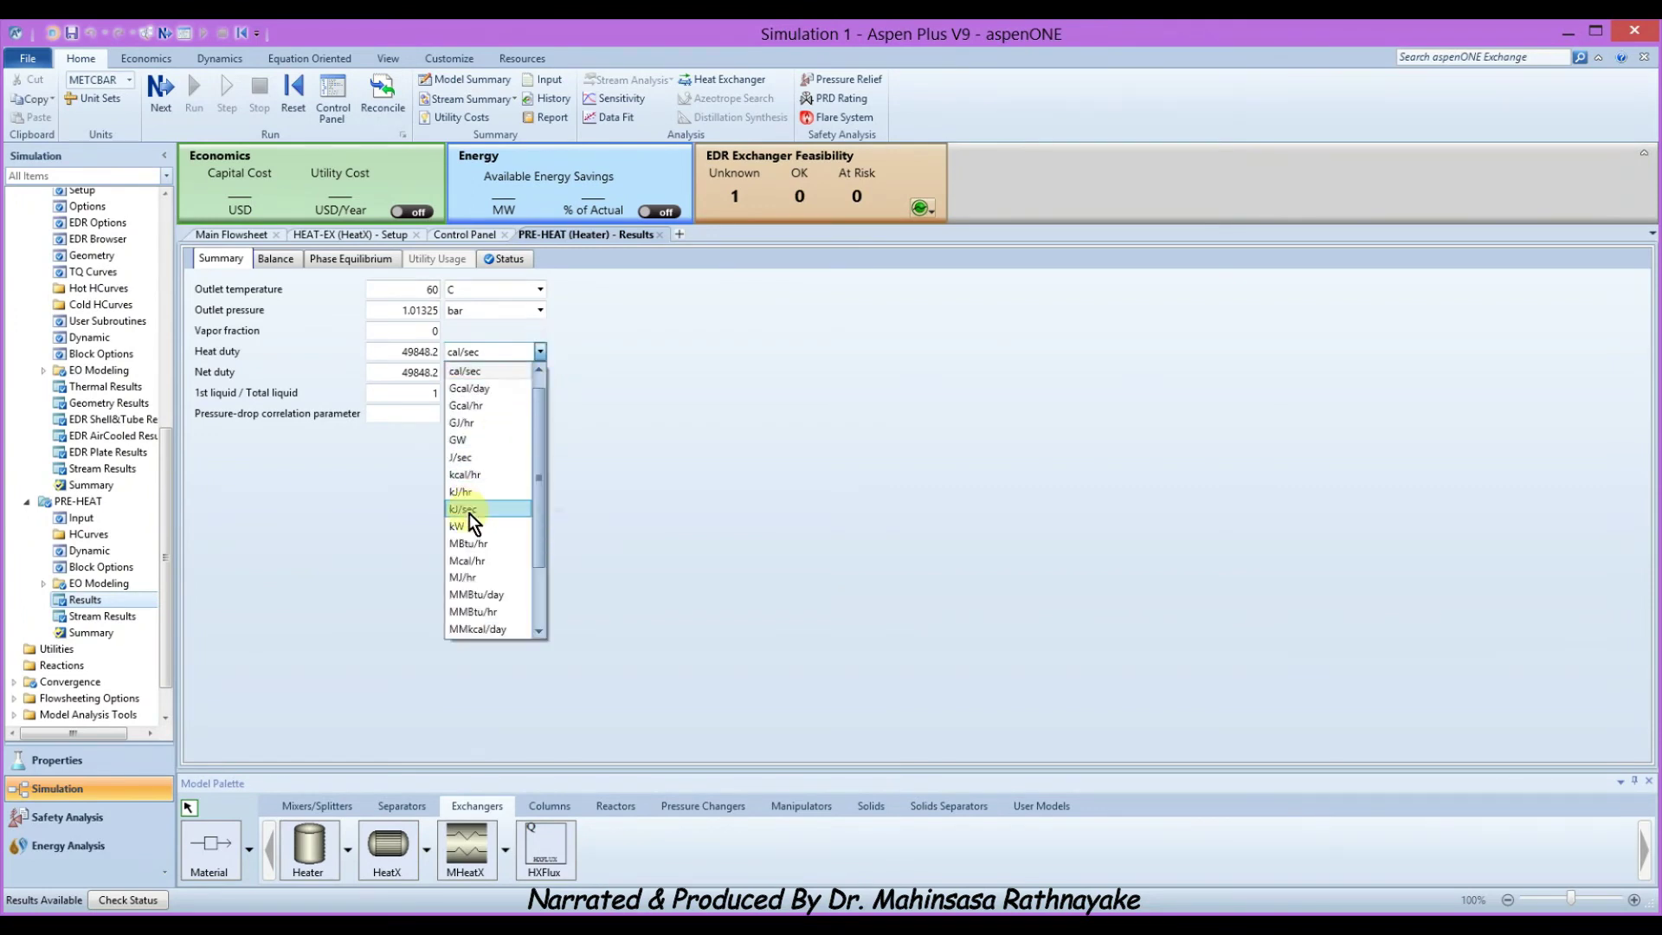
pyautogui.click(467, 542)
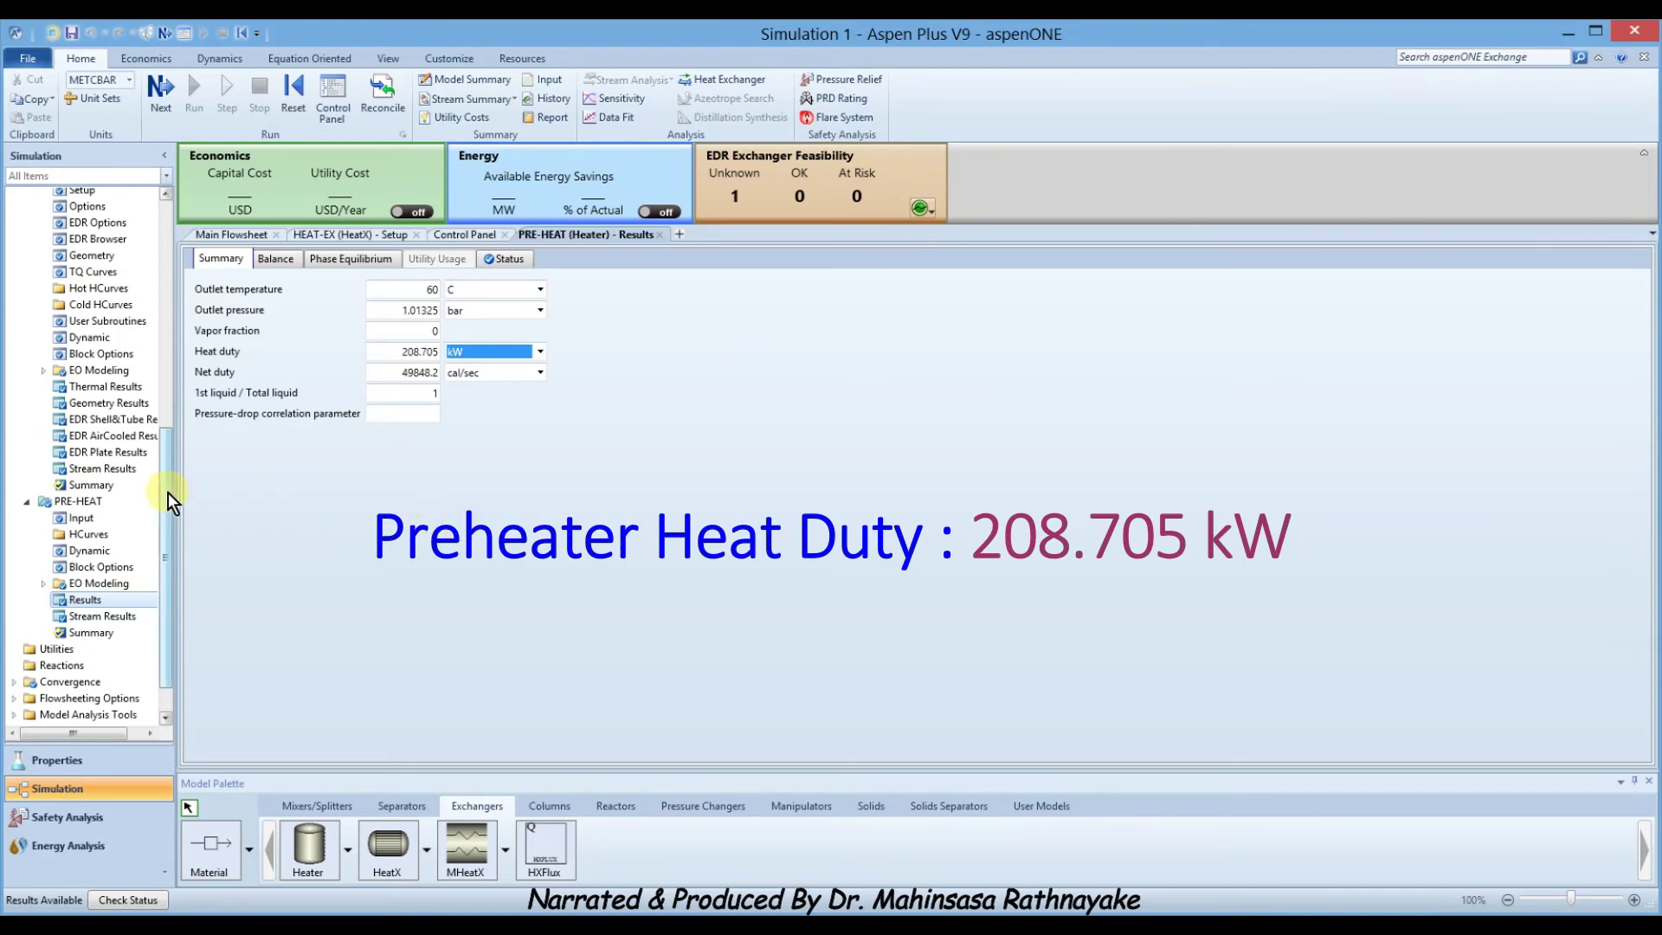
# Open the C-PROCES block results and show the heat duty in kW.
pyautogui.moveTo(168, 492); pyautogui.dragTo(174, 377)
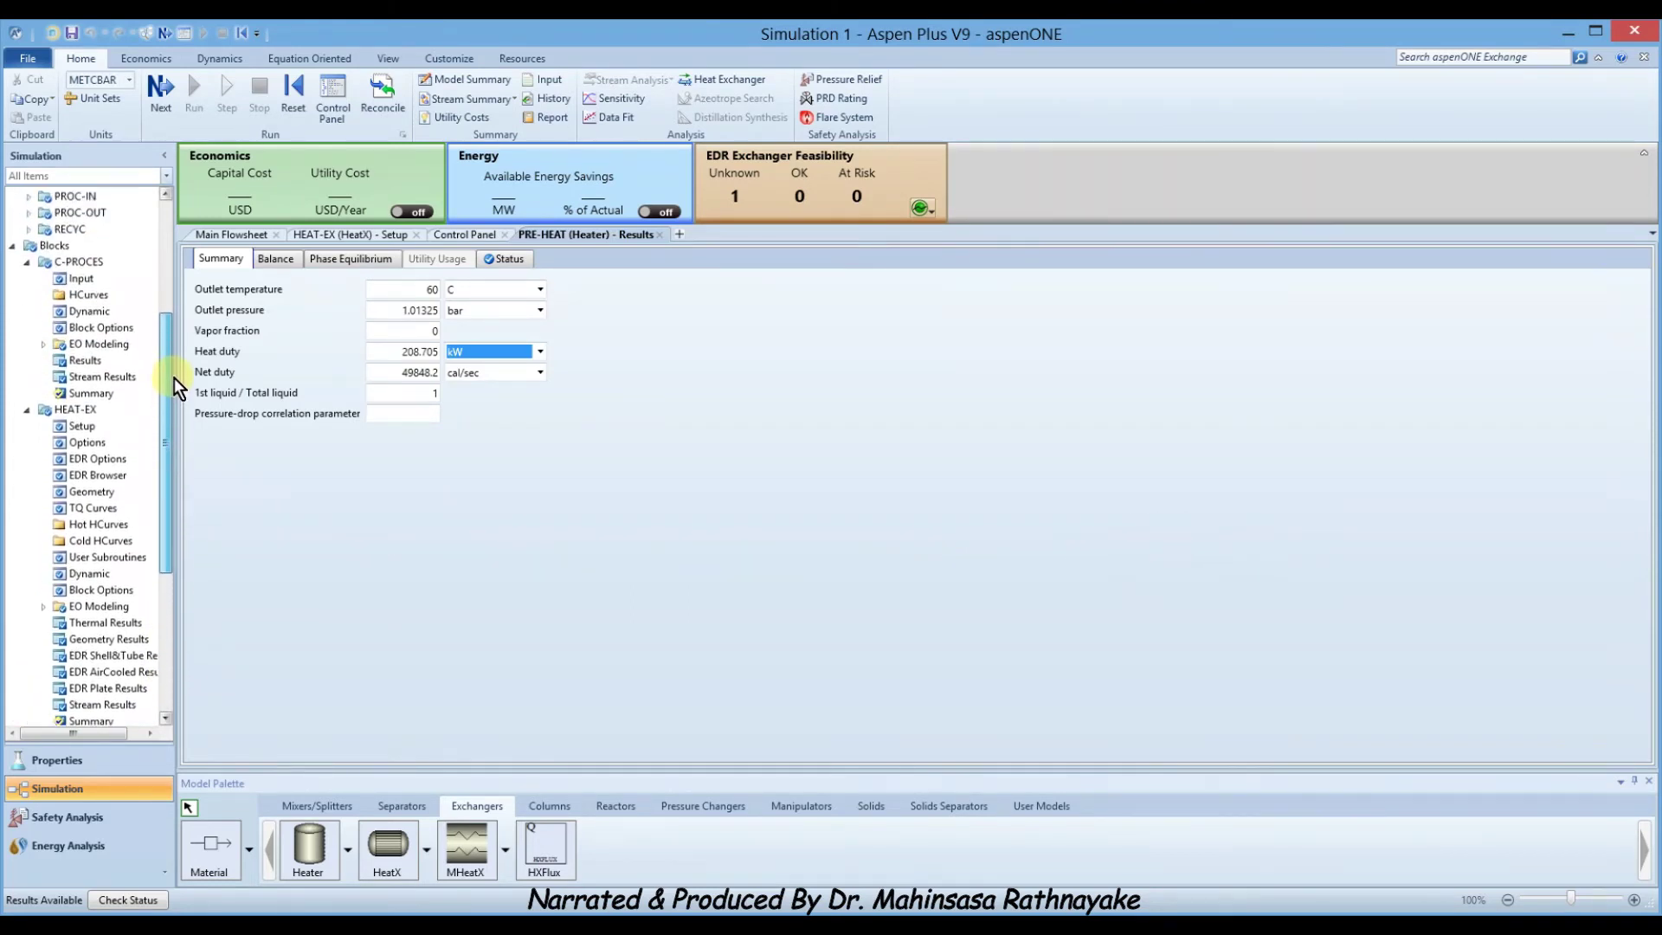
pyautogui.click(104, 362)
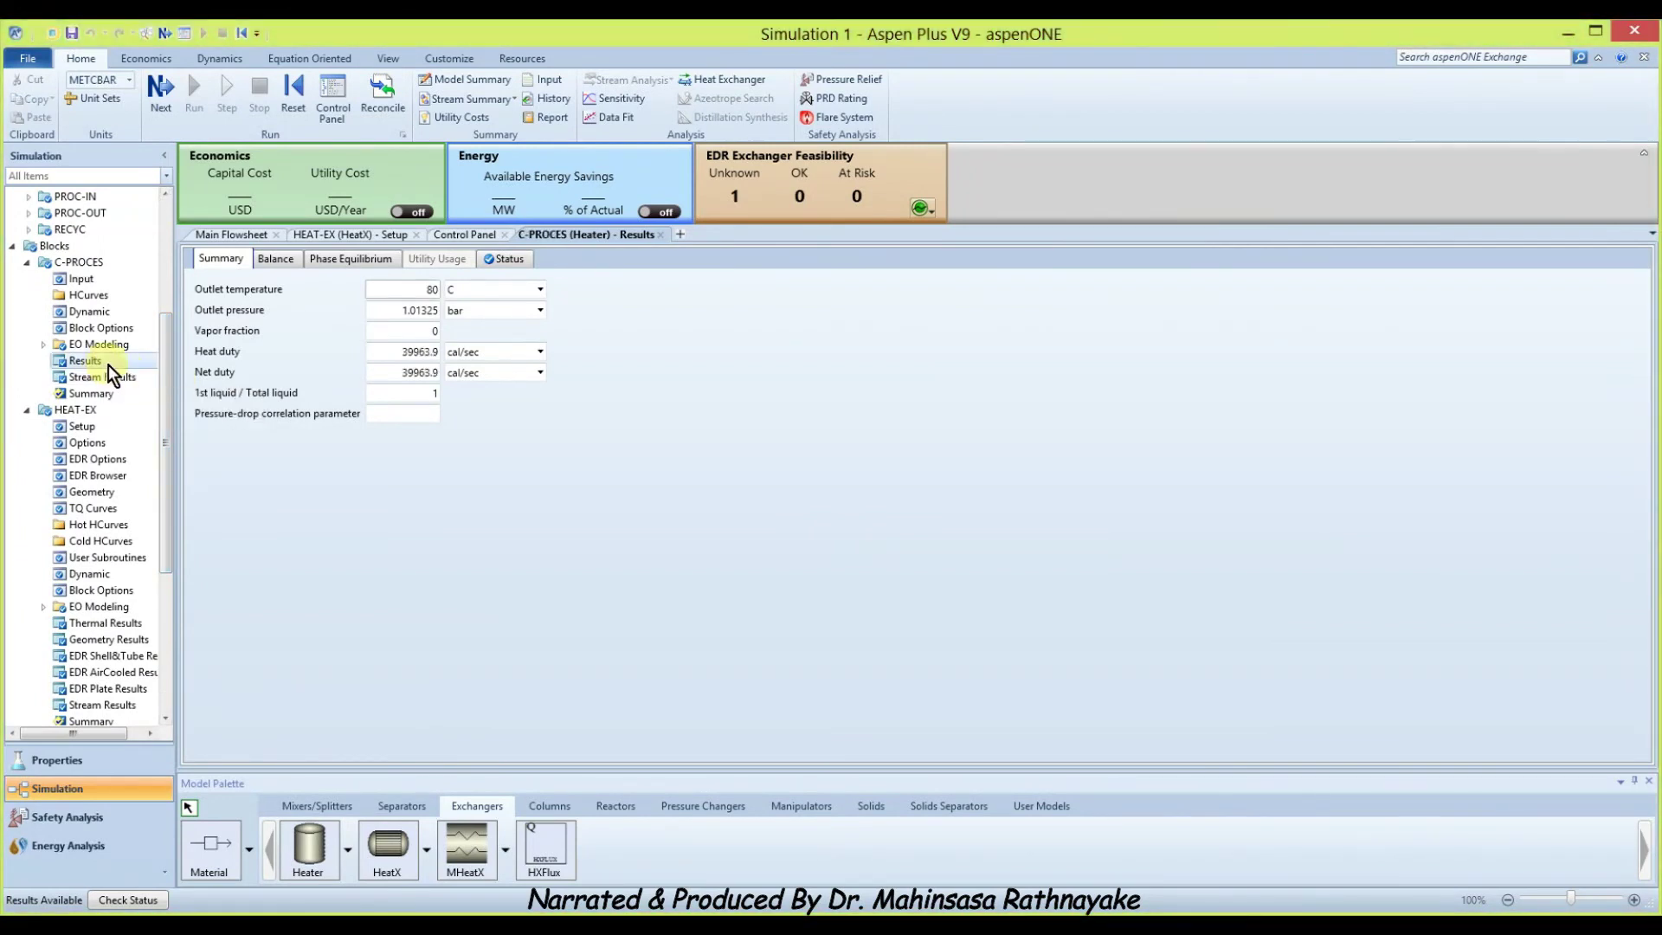
pyautogui.click(539, 355)
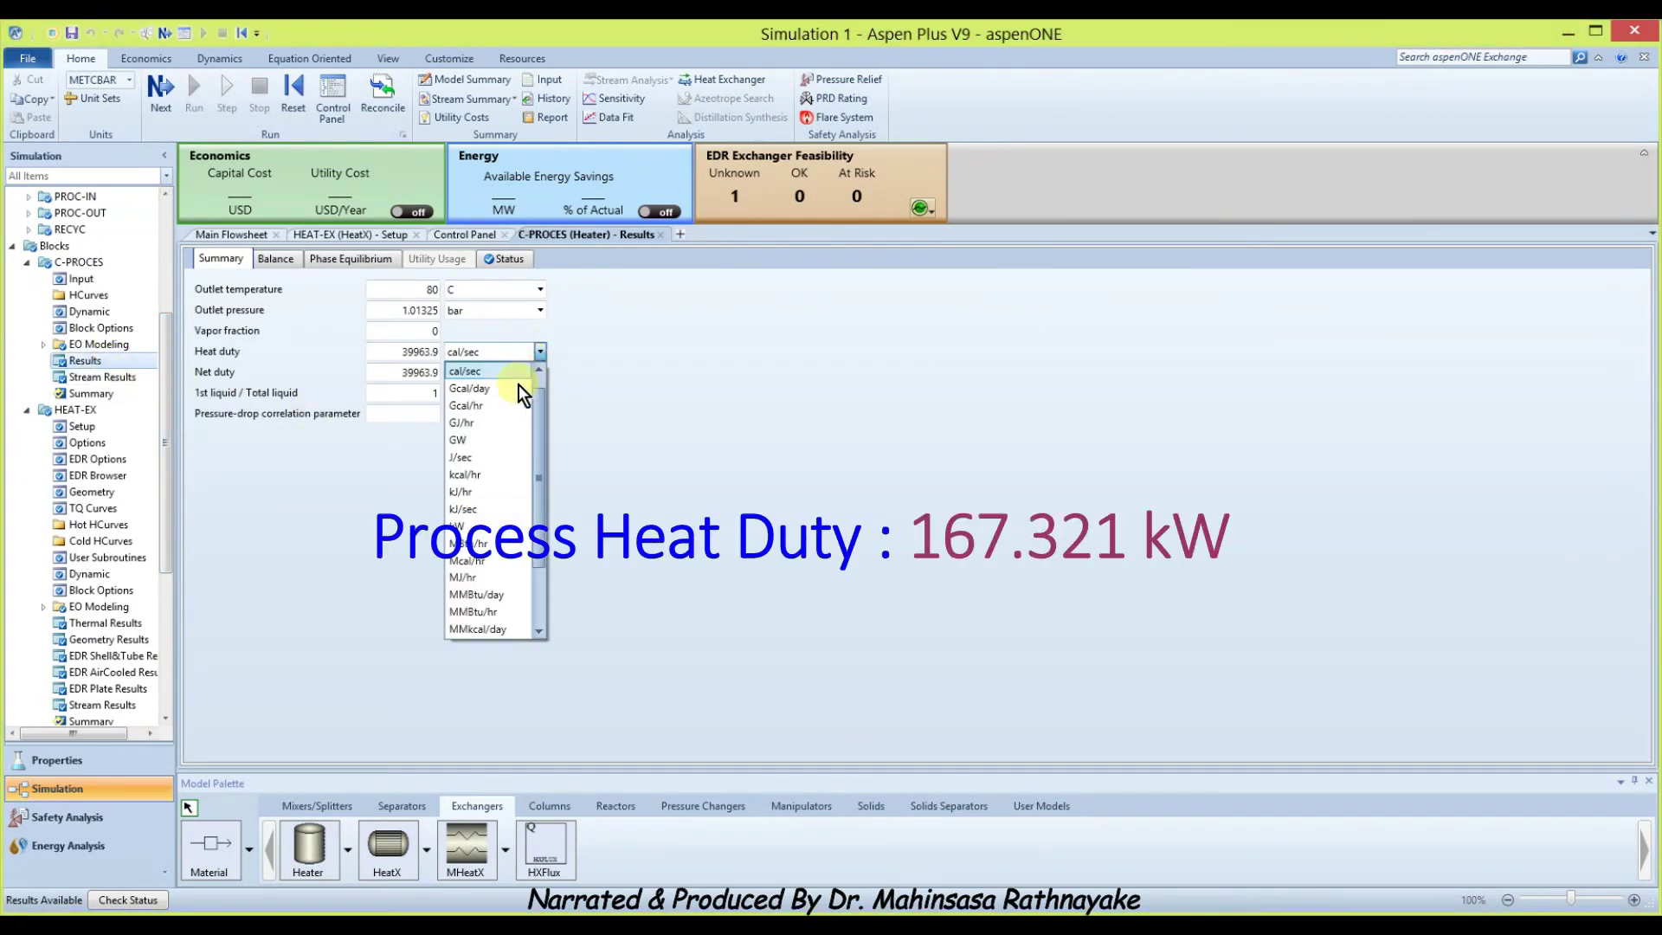
pyautogui.click(459, 528)
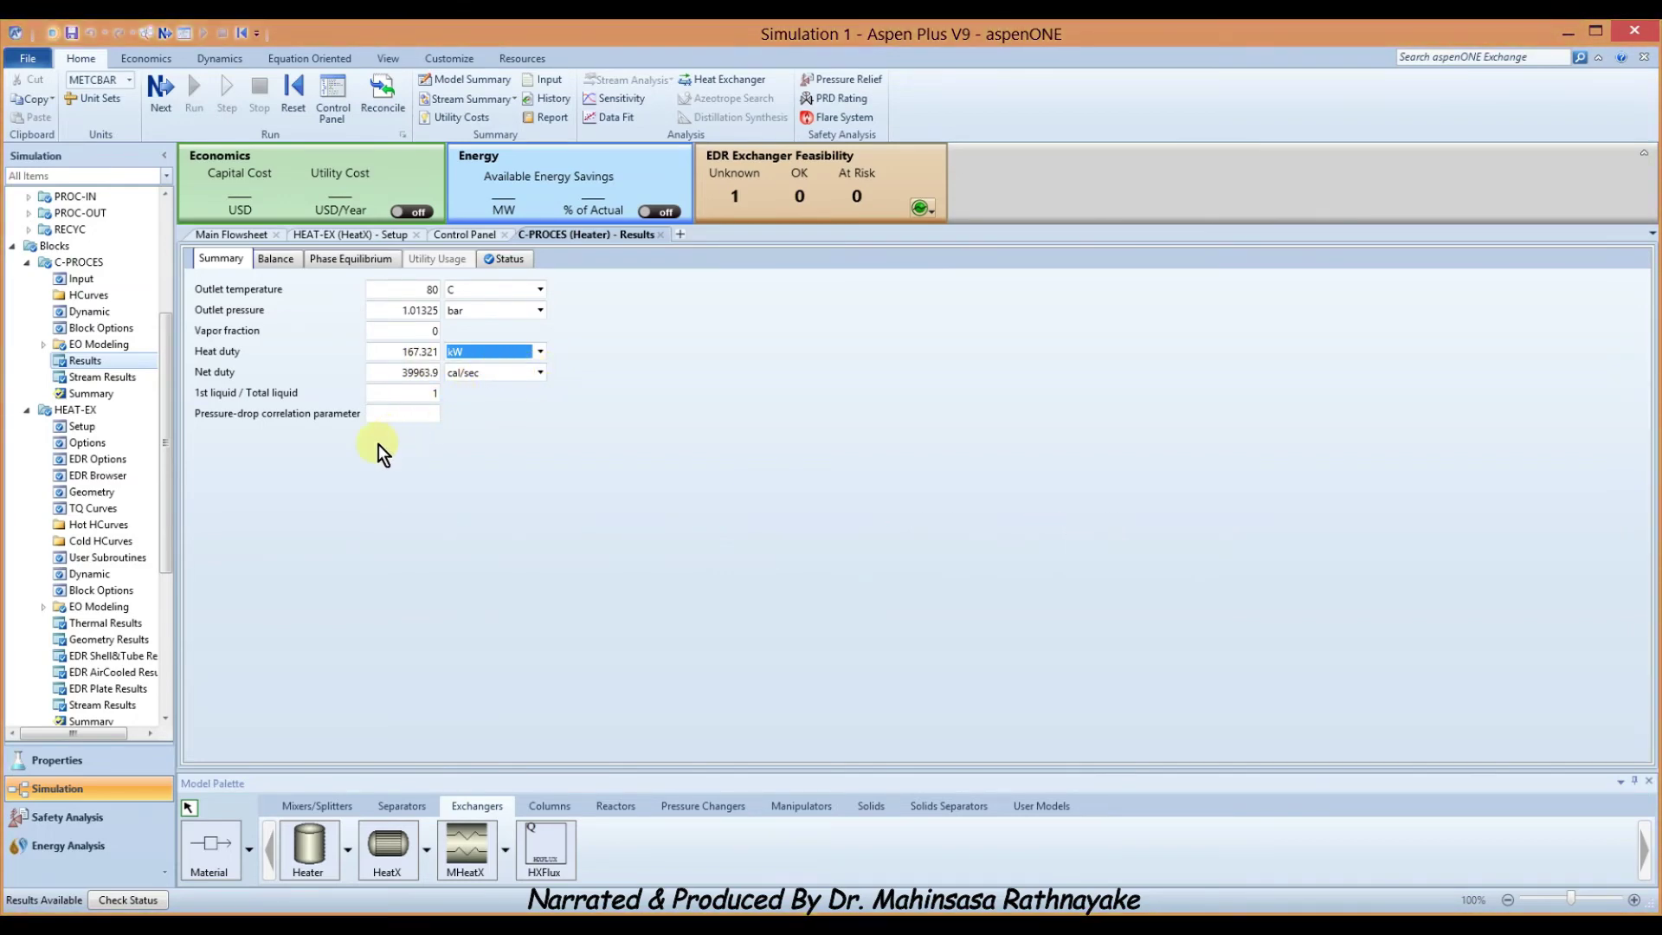
# Open the HEAT-EX thermal results and show the exchanger's heat duty in kW.
pyautogui.click(118, 624)
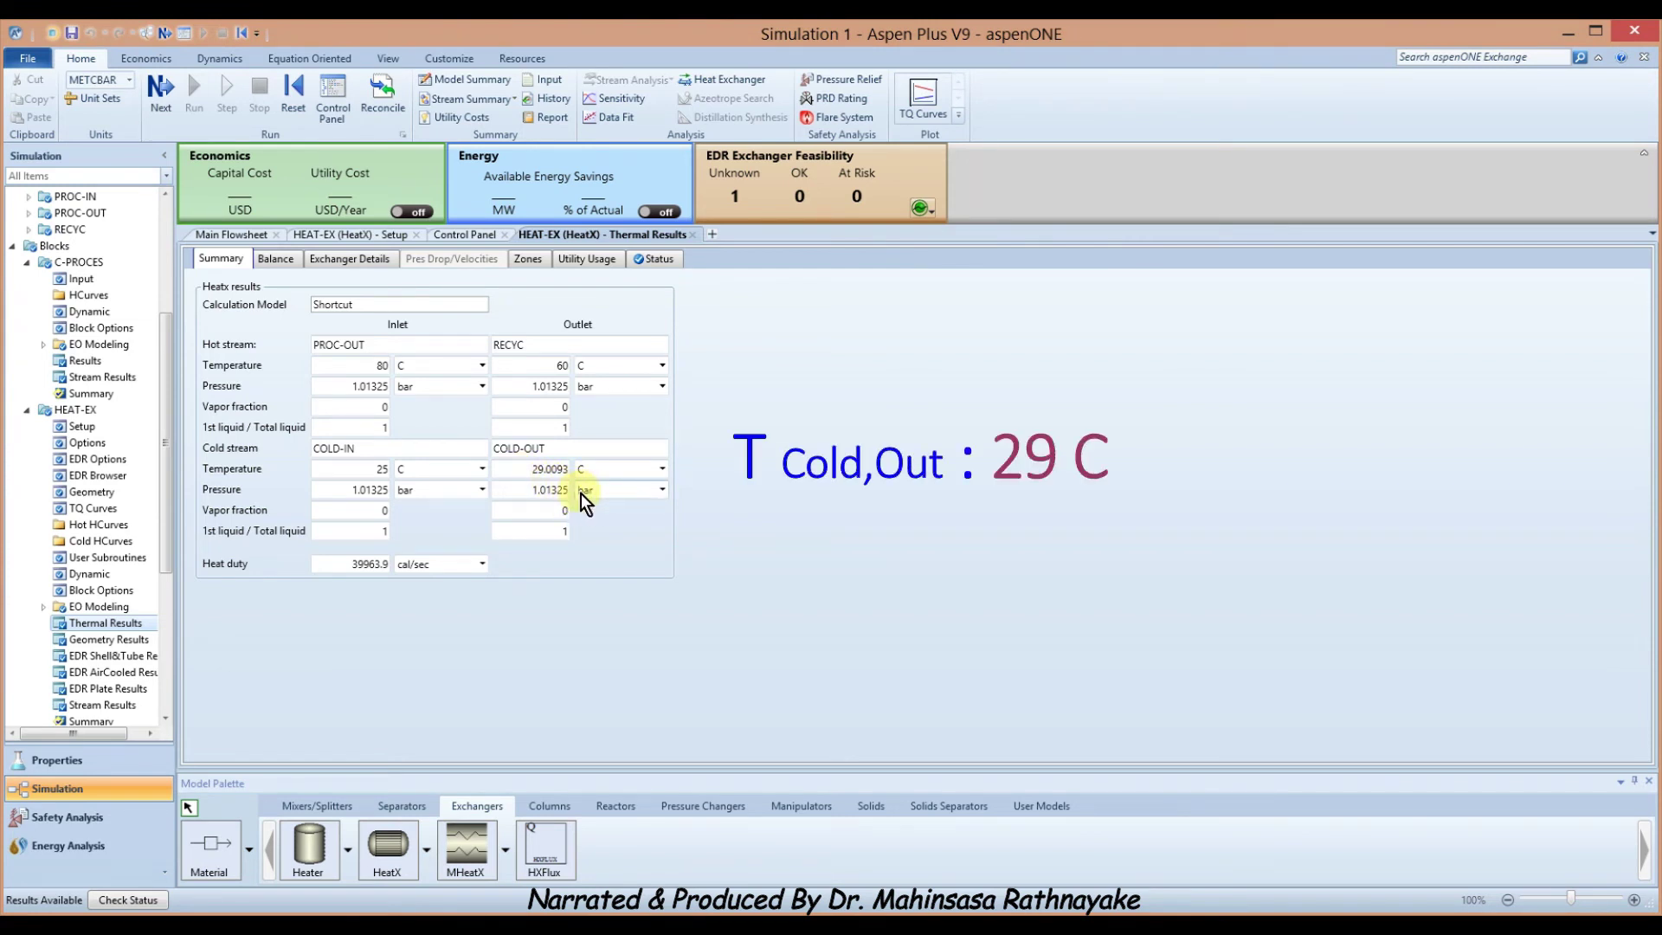
pyautogui.click(481, 563)
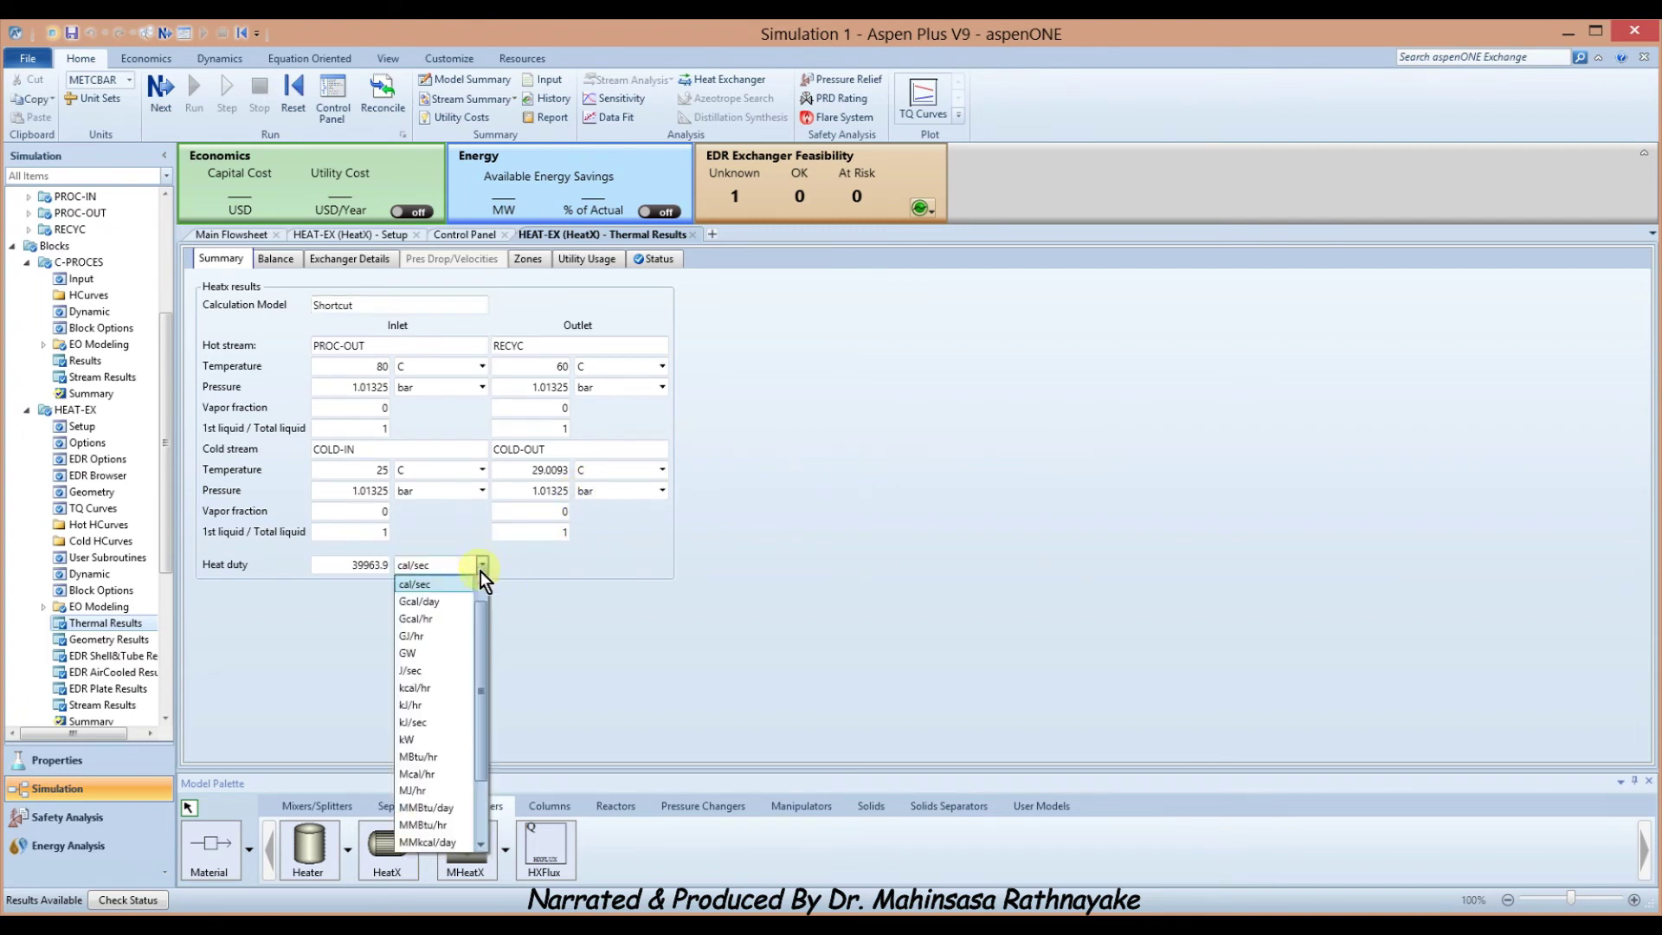
pyautogui.click(412, 740)
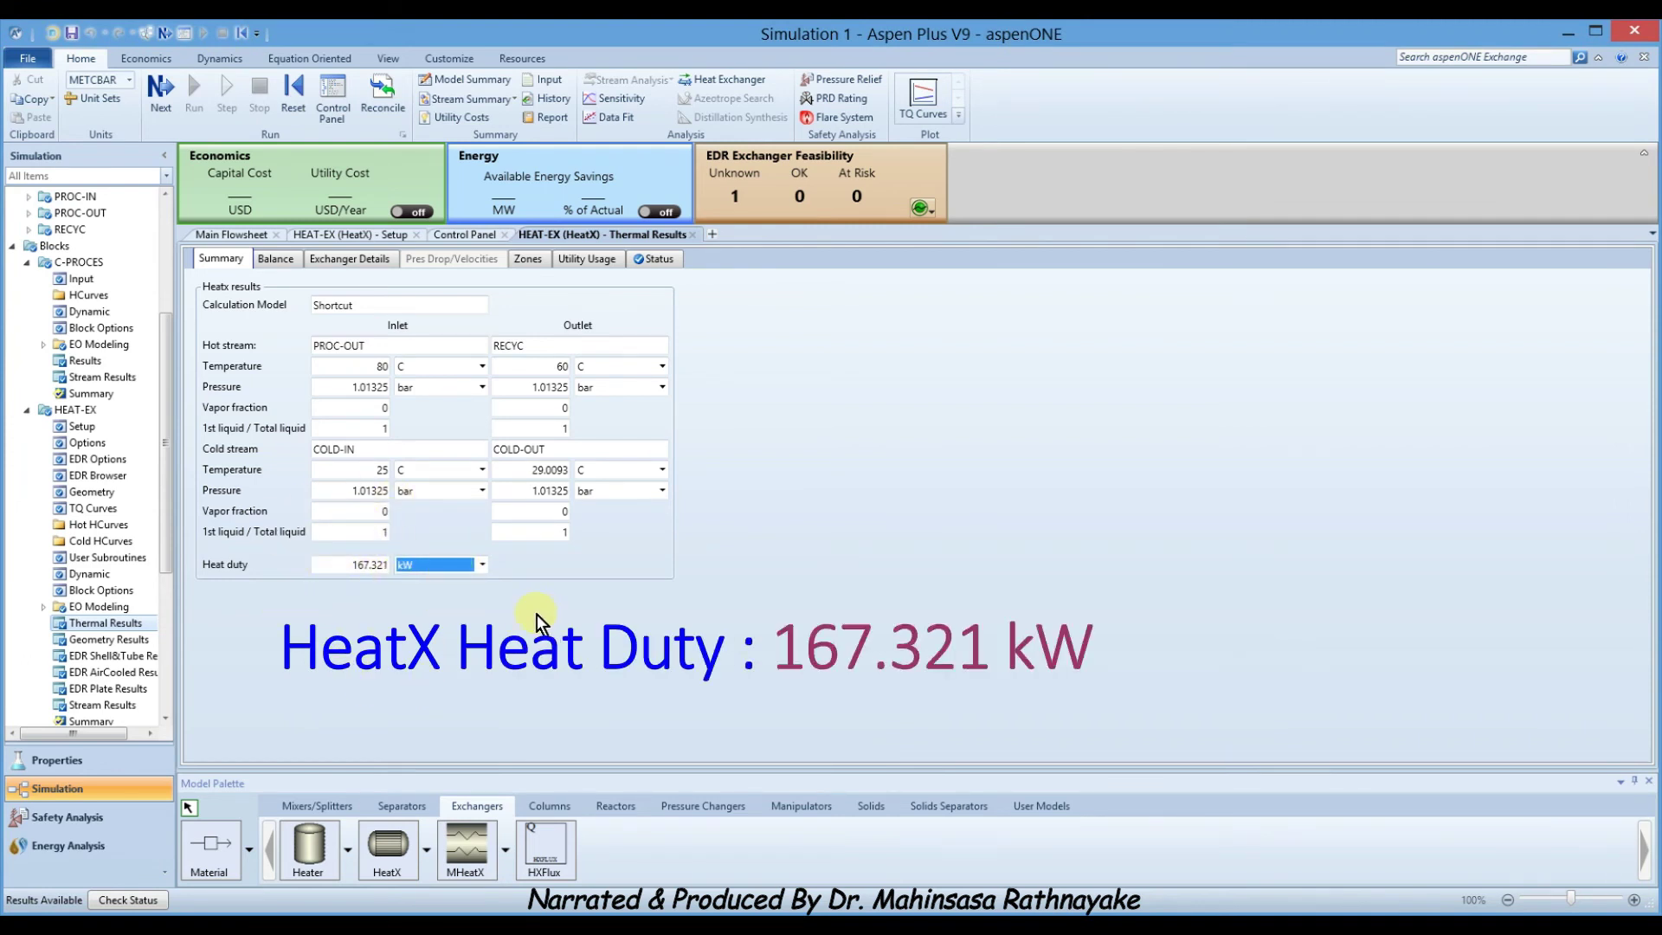
# Show the Average U (Dirty) in the HEAT-EX exchanger details in kW/sqm-K, and plot the exchanger's TQ curves.
pyautogui.click(341, 261)
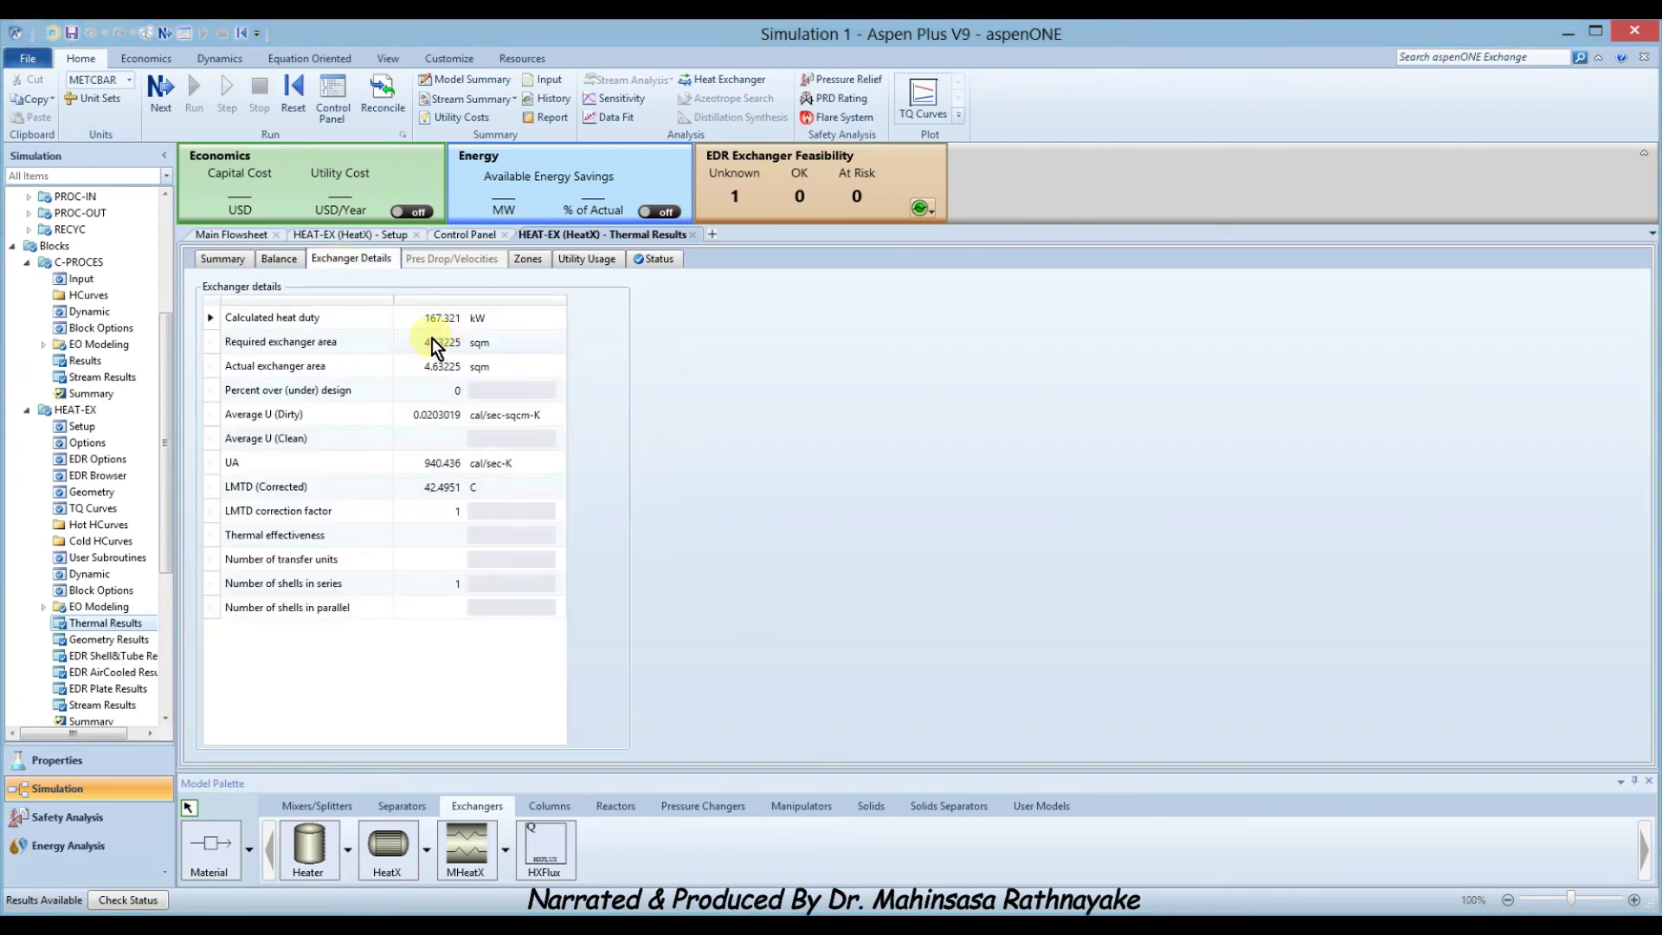
pyautogui.click(409, 410)
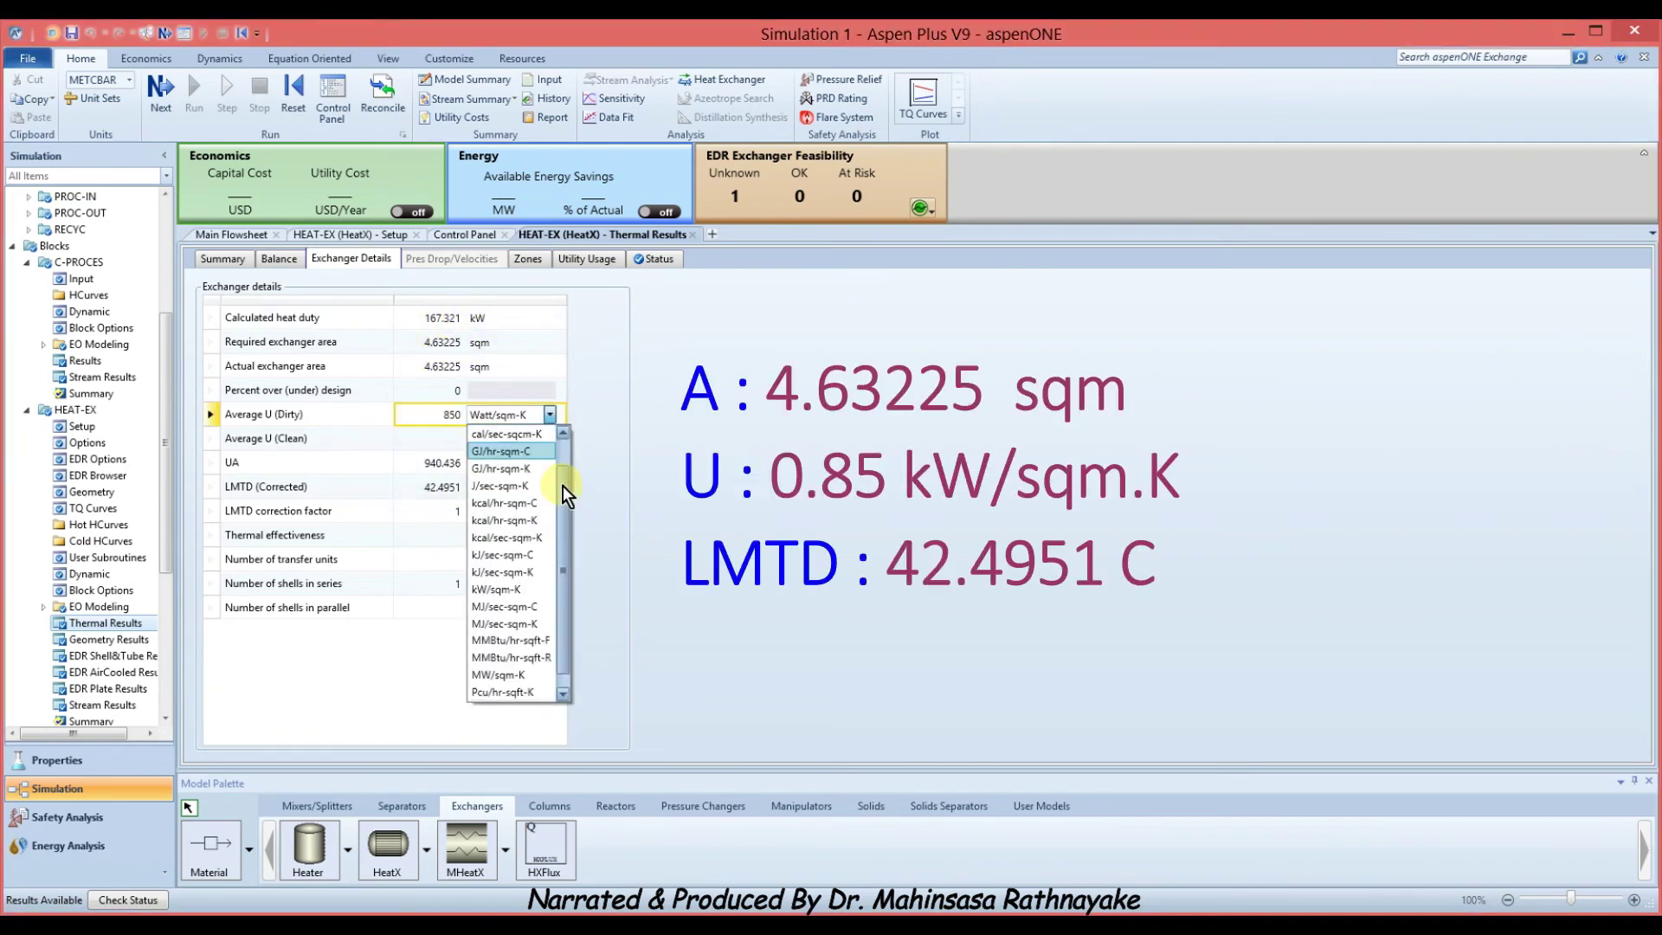
pyautogui.moveTo(562, 486)
pyautogui.mouseDown()
pyautogui.moveTo(558, 450)
pyautogui.moveTo(558, 530)
pyautogui.moveTo(549, 459)
pyautogui.mouseUp()
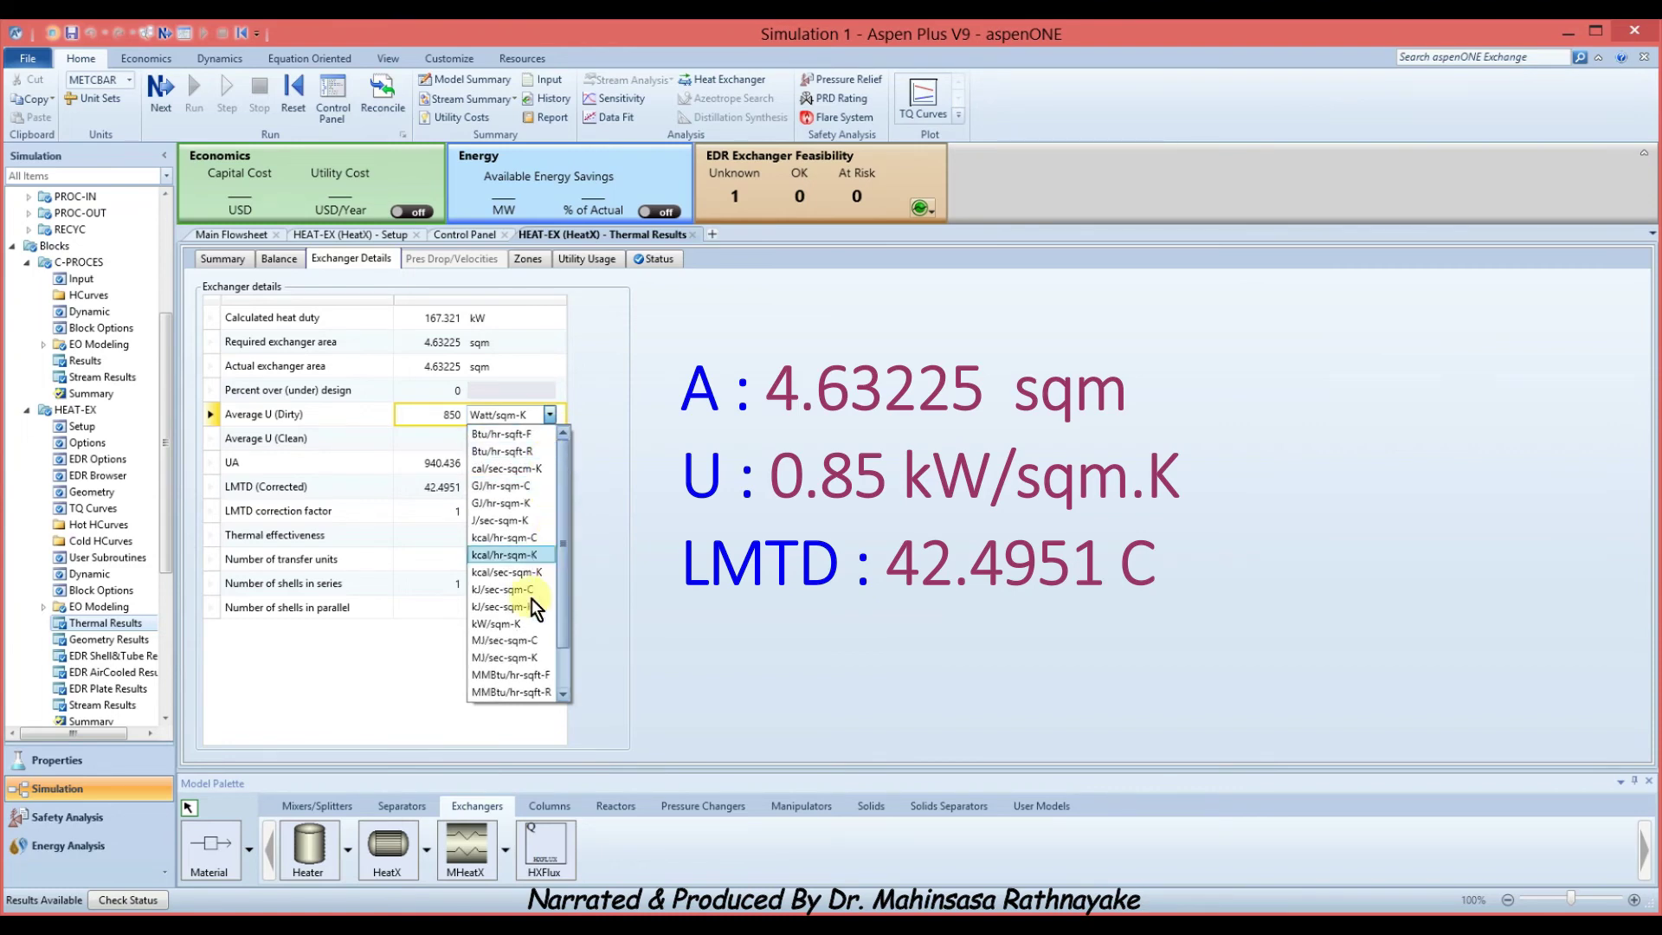
pyautogui.click(511, 624)
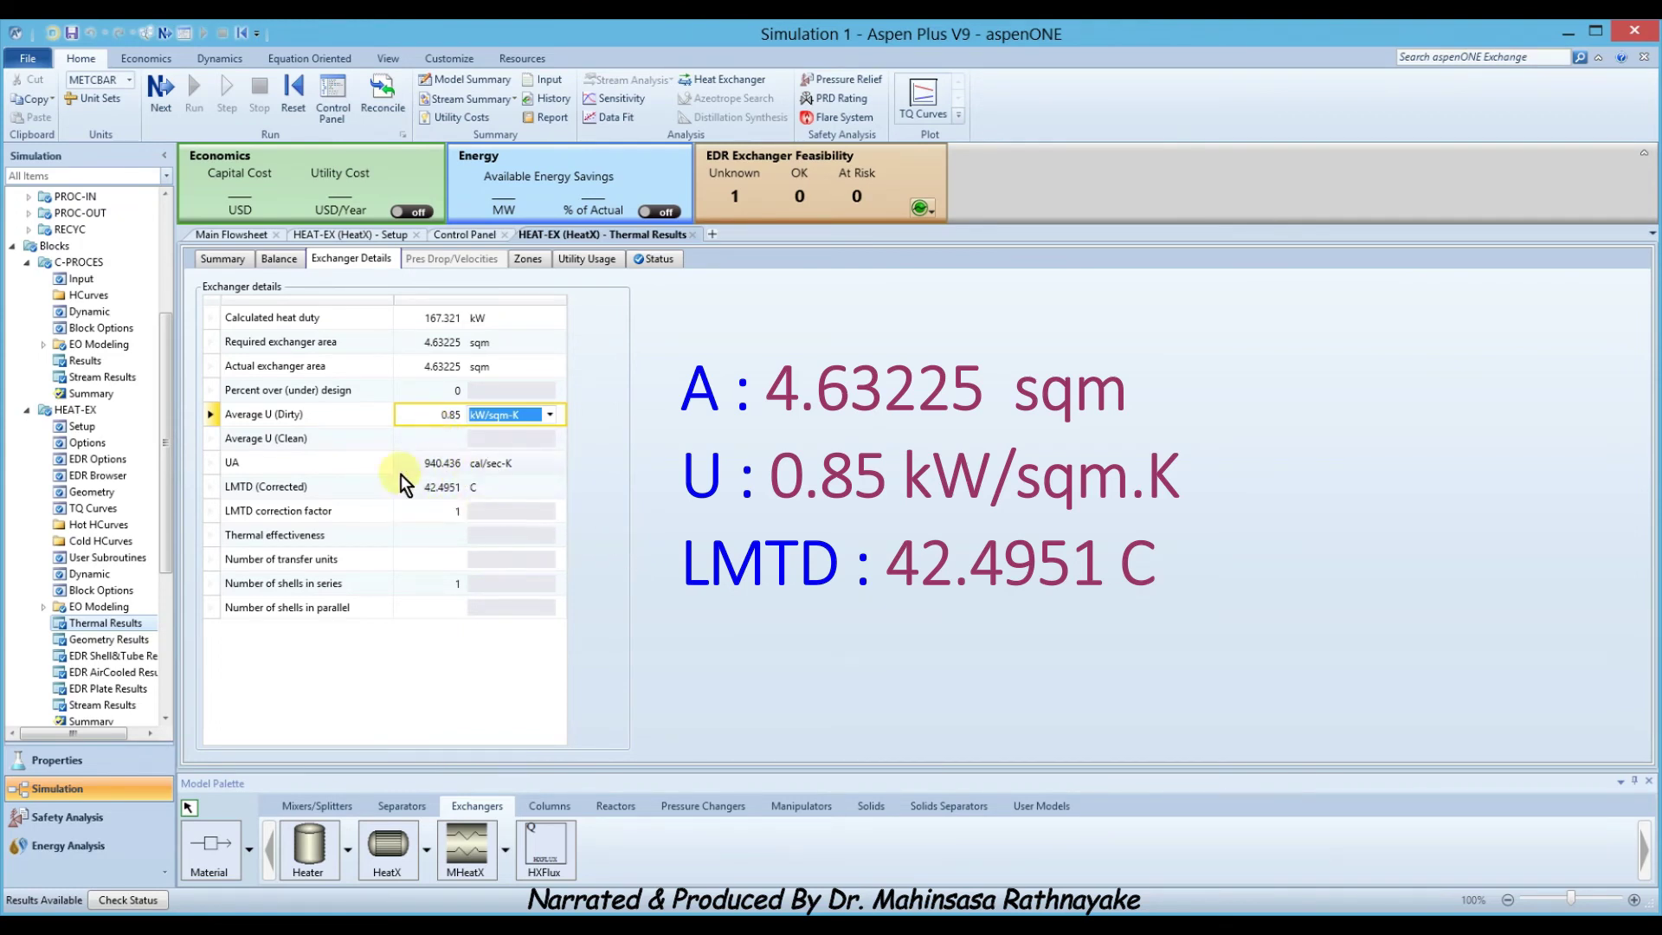
pyautogui.click(719, 517)
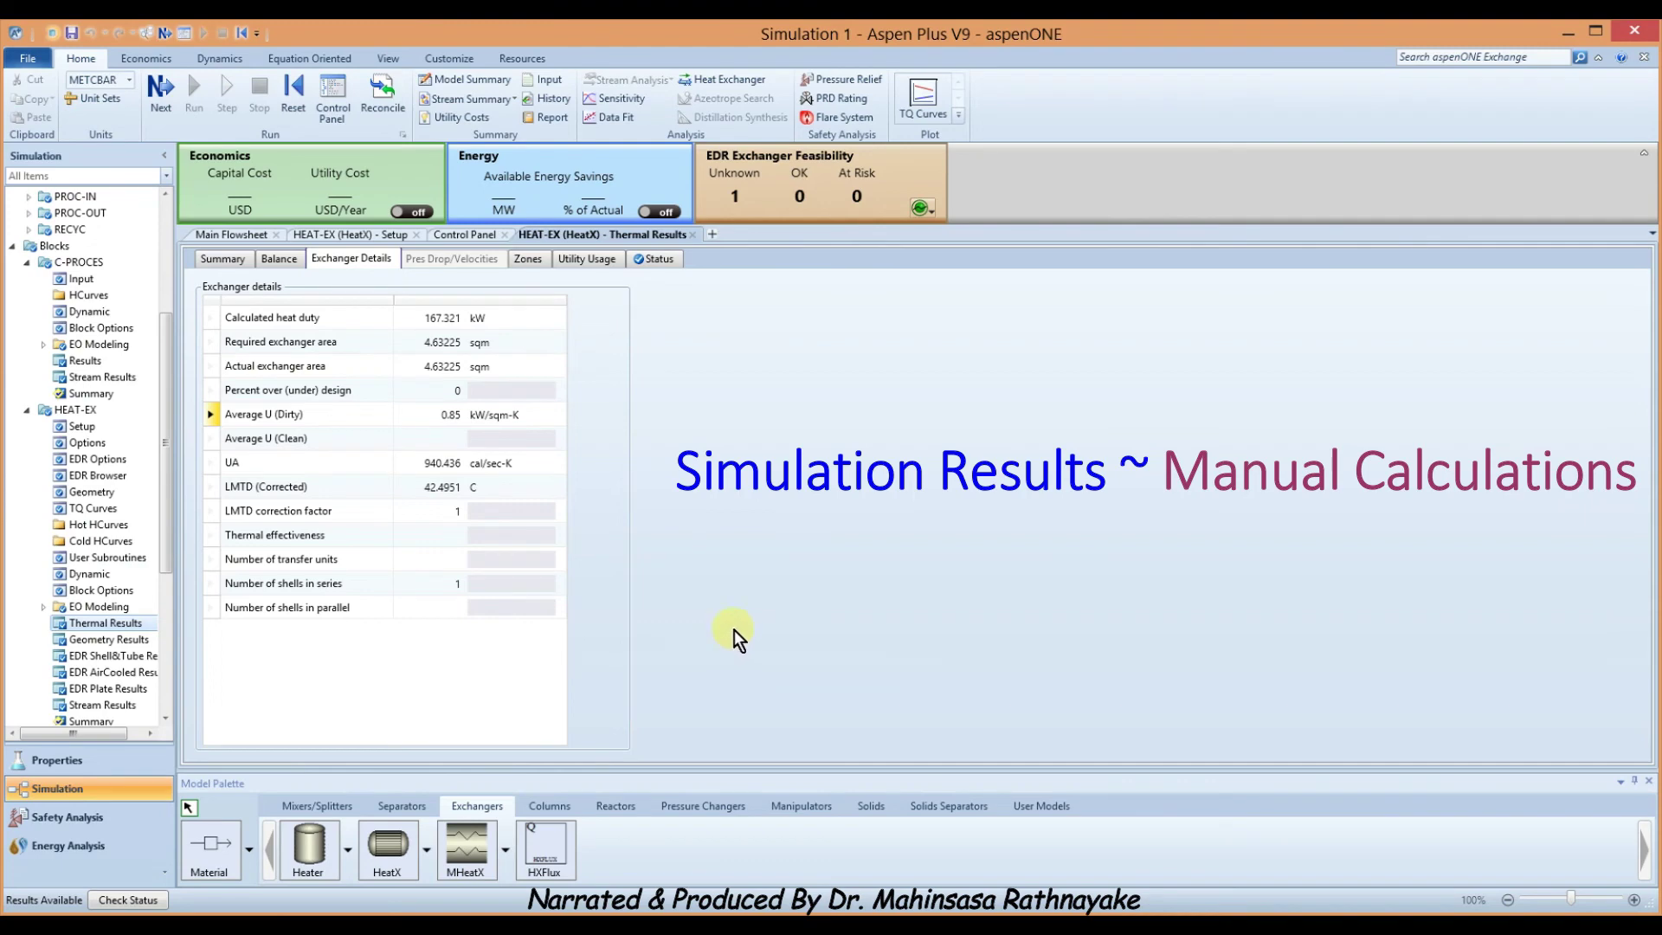
pyautogui.click(924, 91)
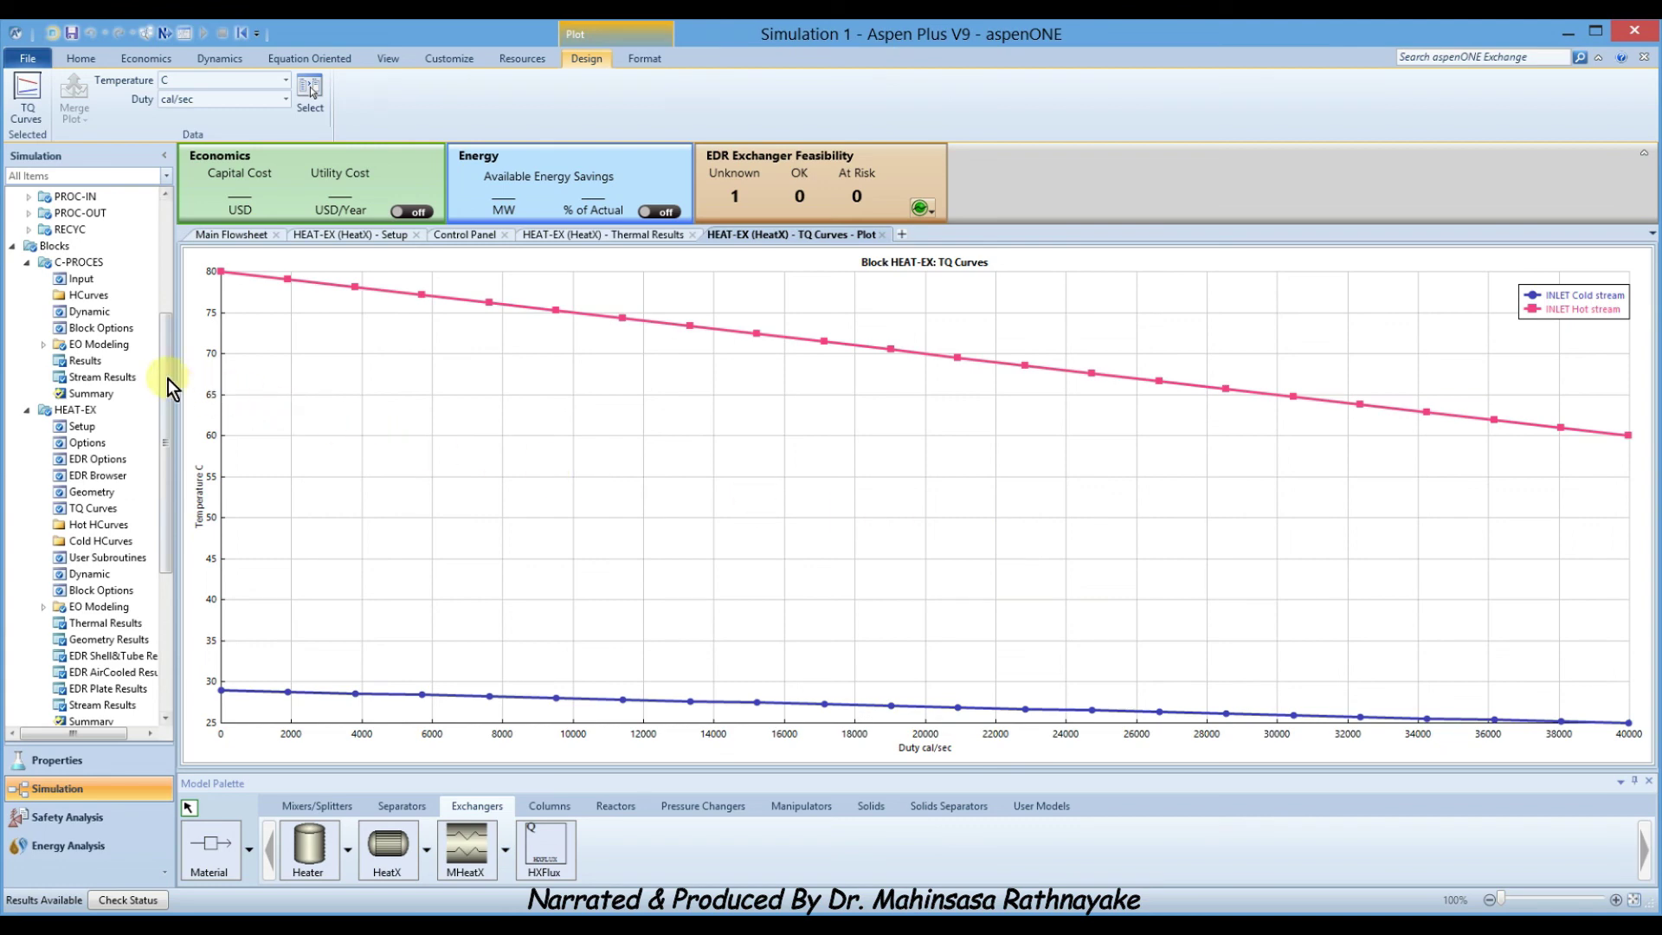
# Open the results summary for all streams and examine their properties, expanding Mass Flows to show the component breakdown.
pyautogui.moveTo(168, 377); pyautogui.dragTo(158, 592)
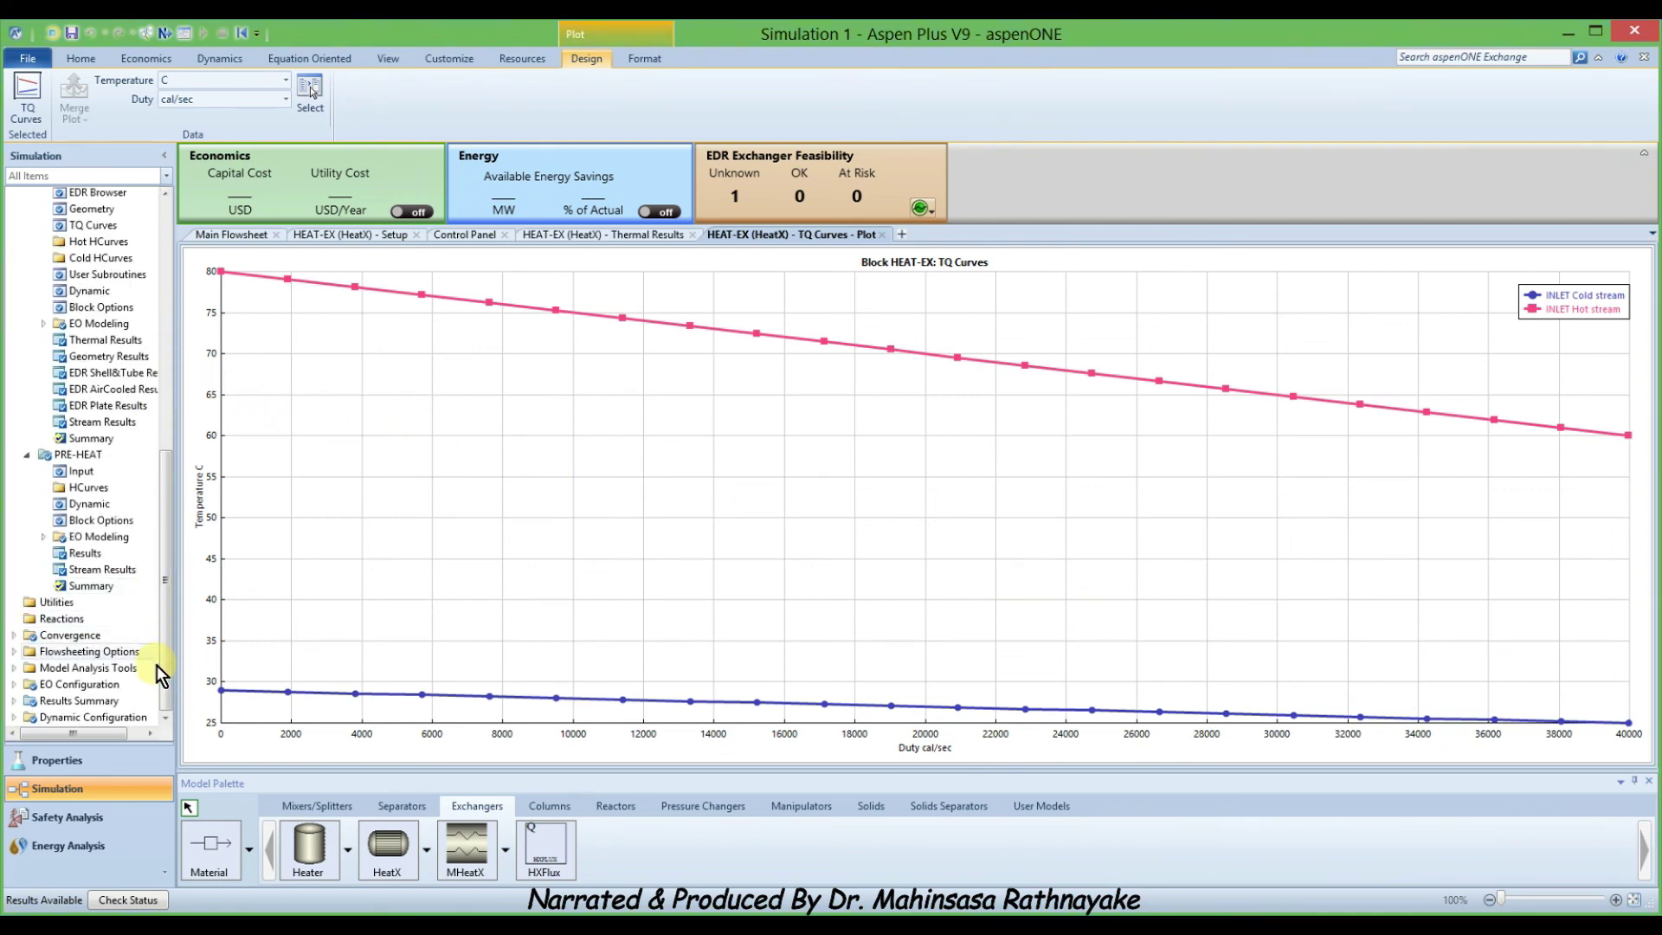
pyautogui.click(13, 701)
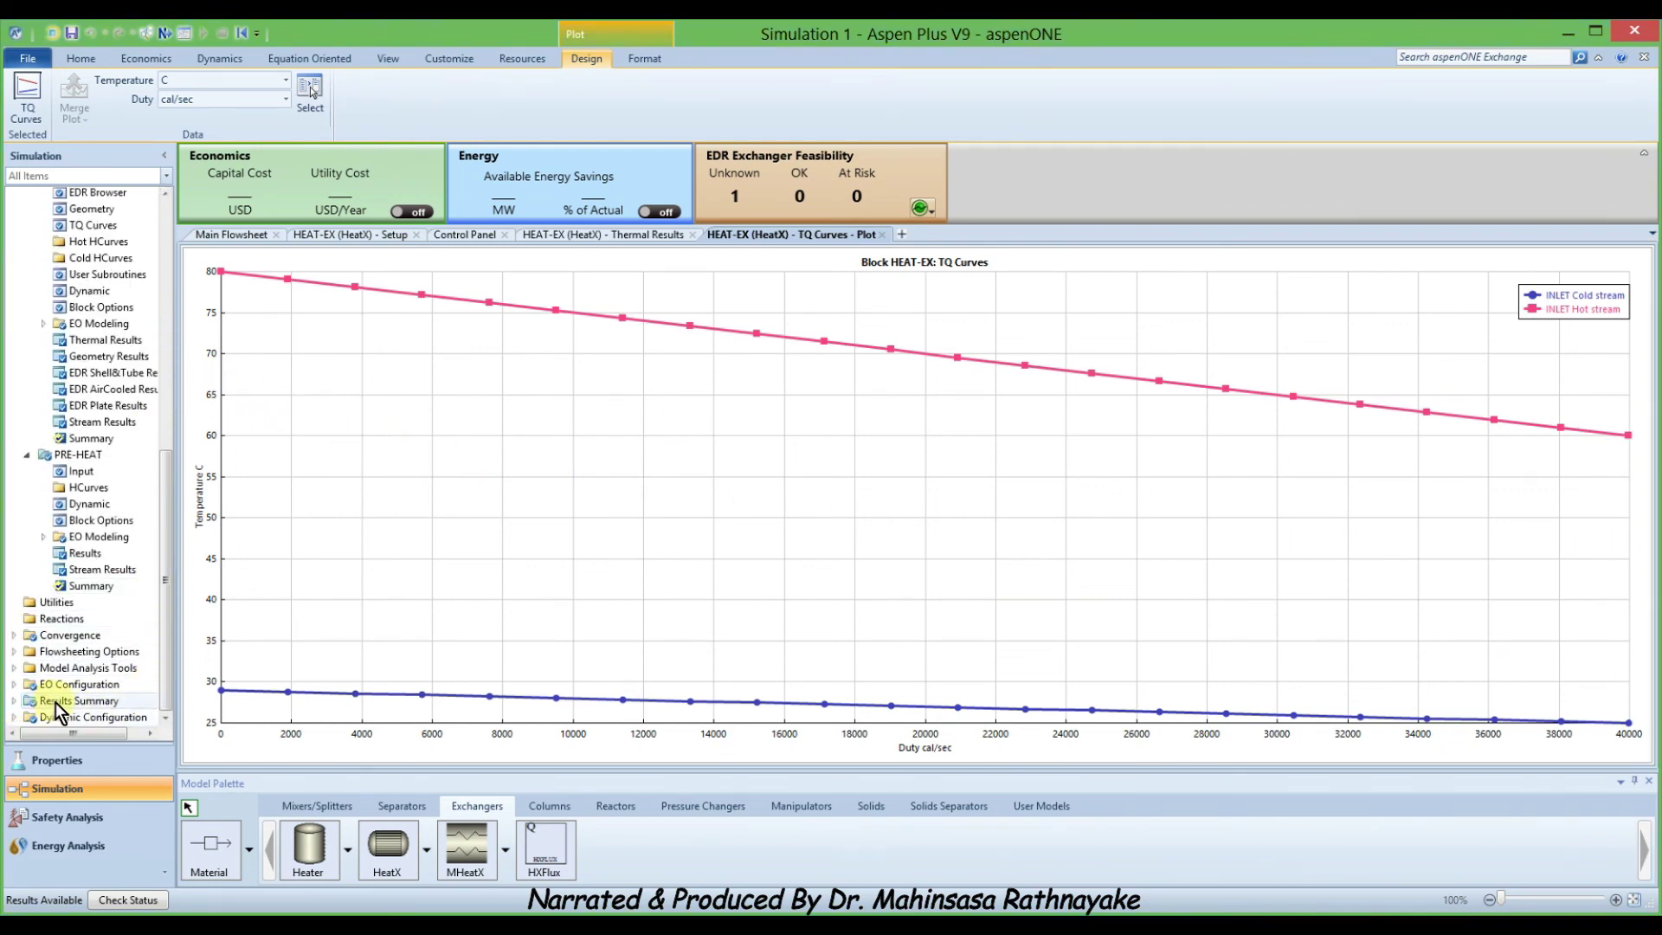
pyautogui.scroll(-3, 155, 628)
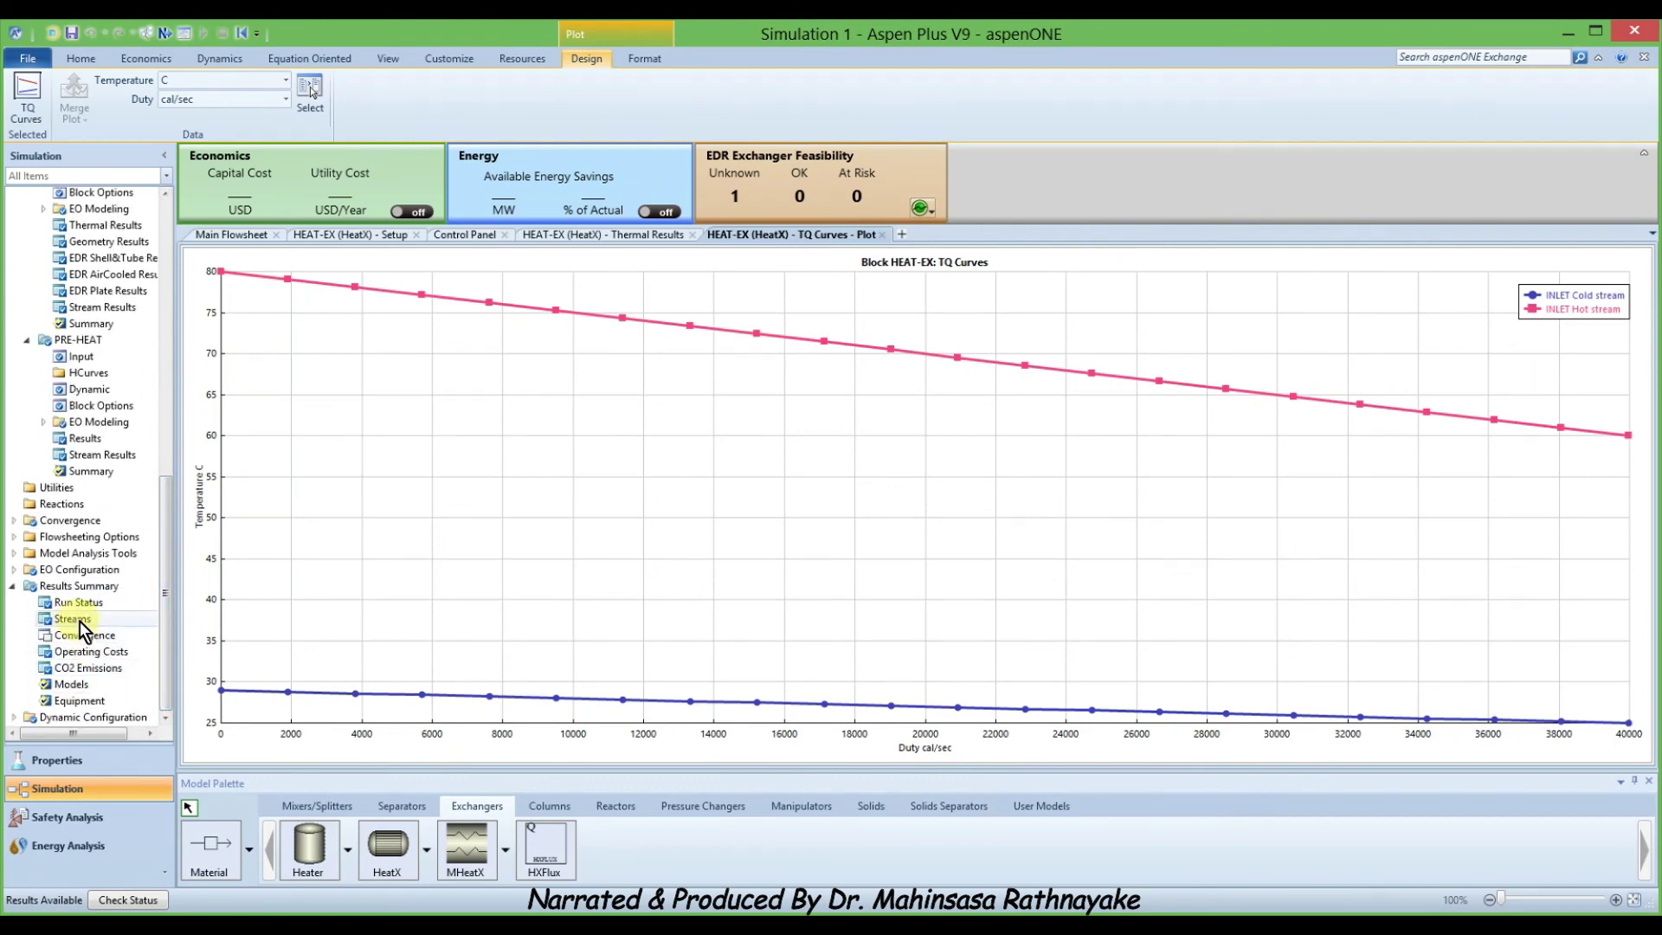
pyautogui.click(79, 621)
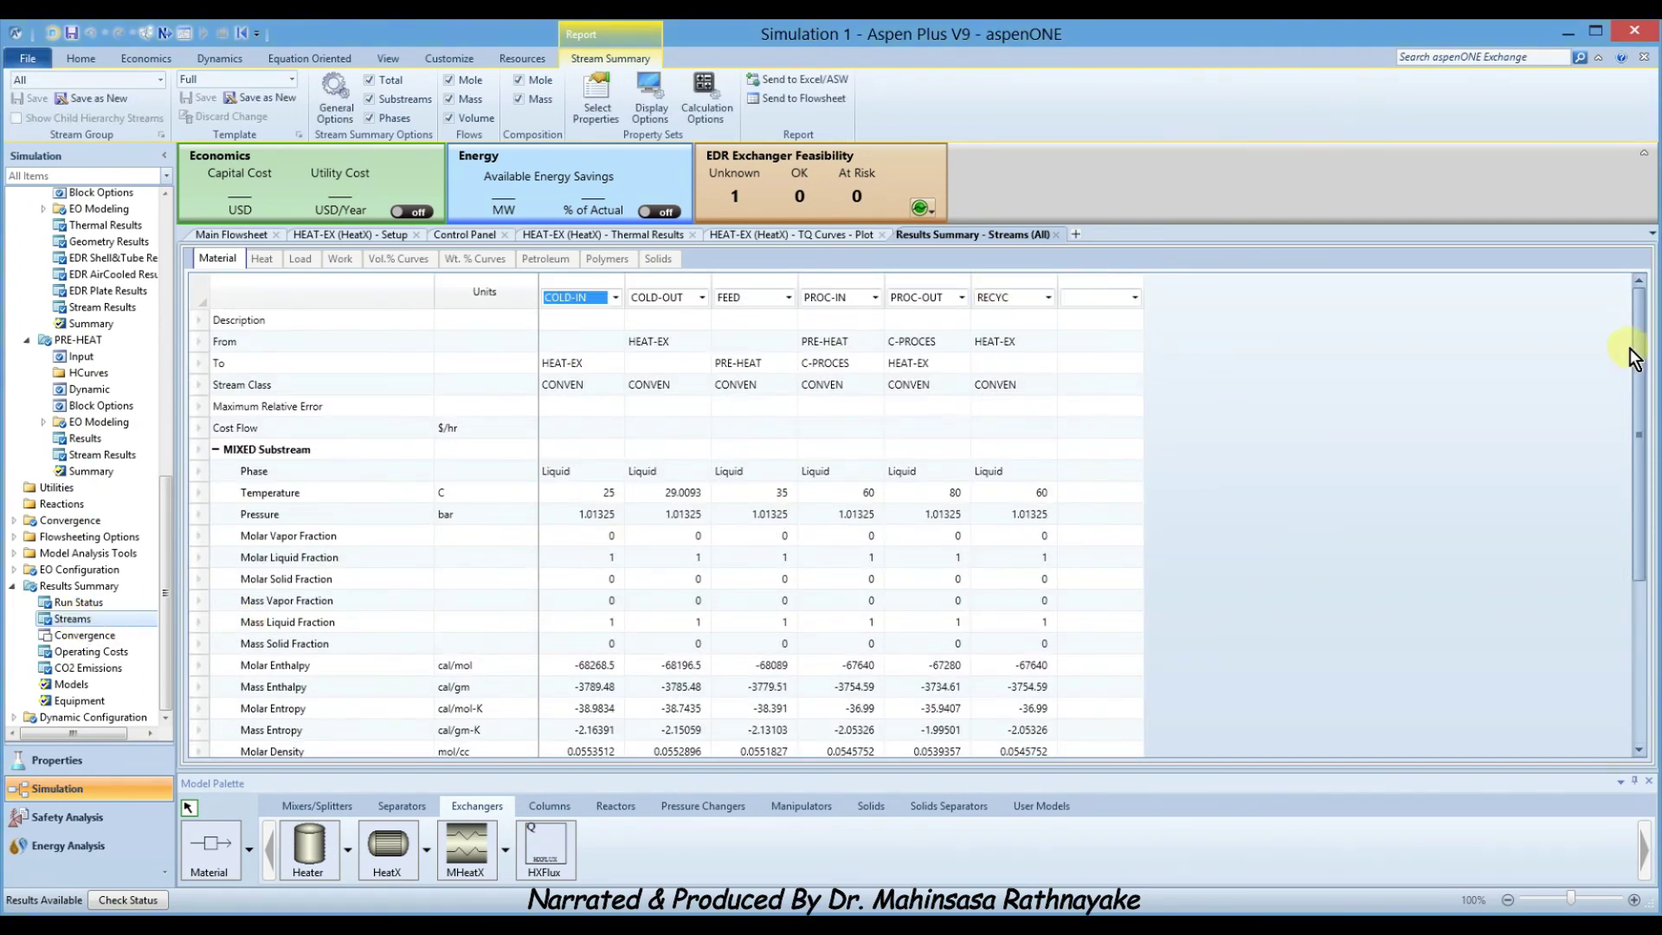
pyautogui.moveTo(1635, 359); pyautogui.dragTo(1638, 483)
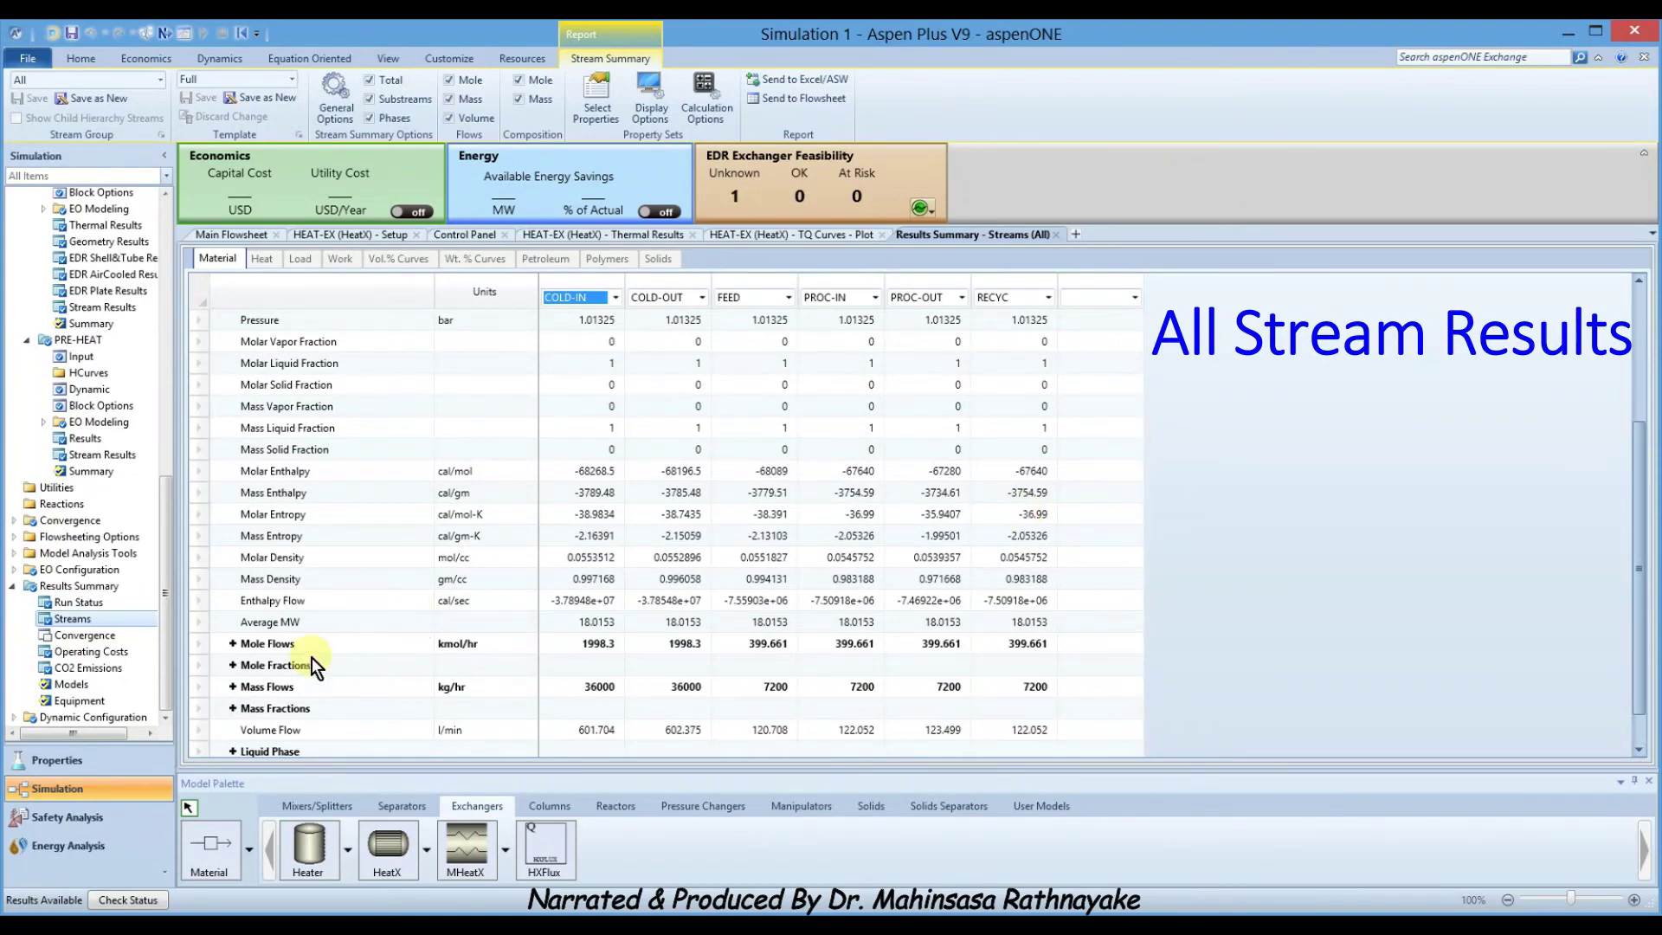
pyautogui.click(232, 687)
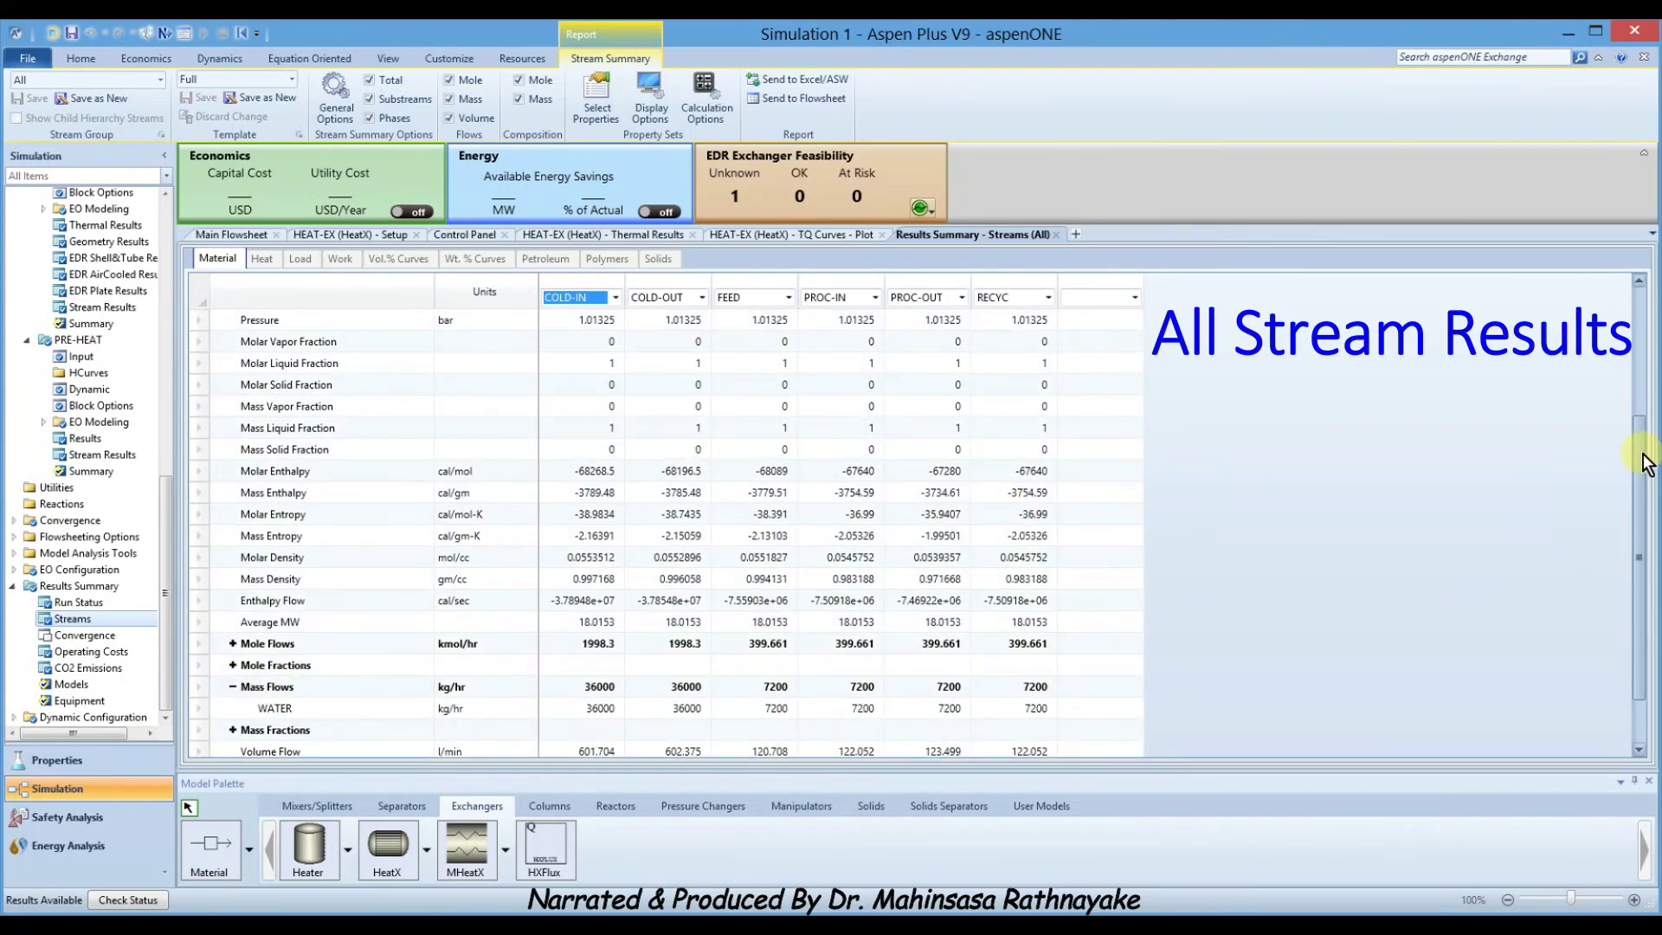
pyautogui.moveTo(1644, 464); pyautogui.dragTo(1625, 408)
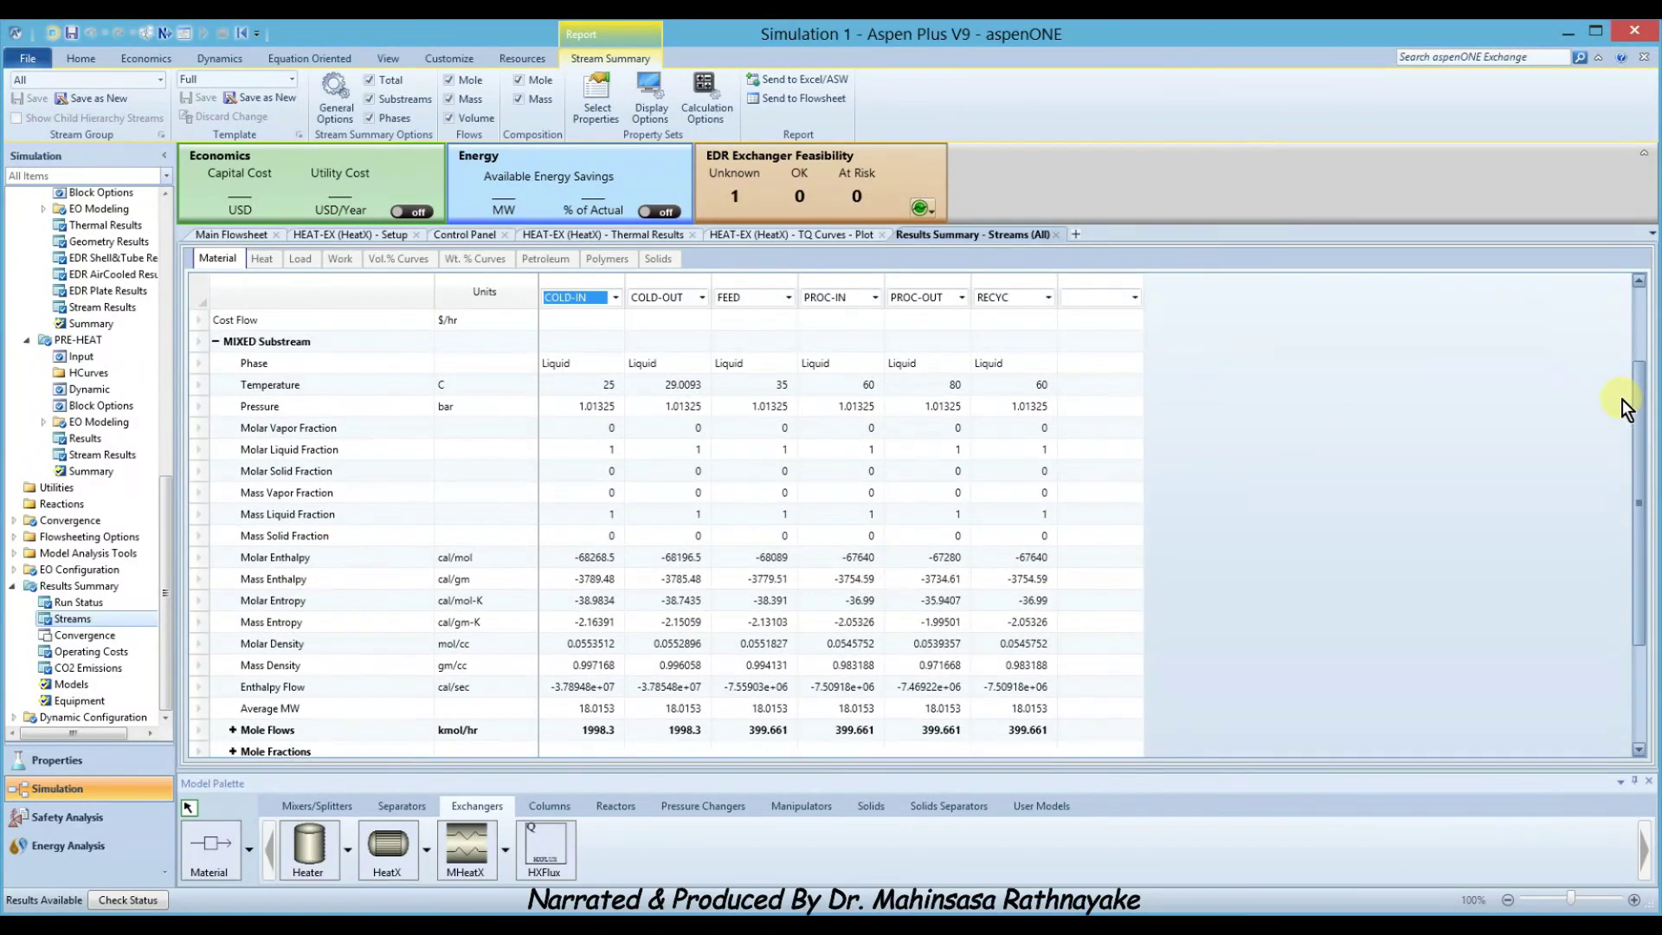